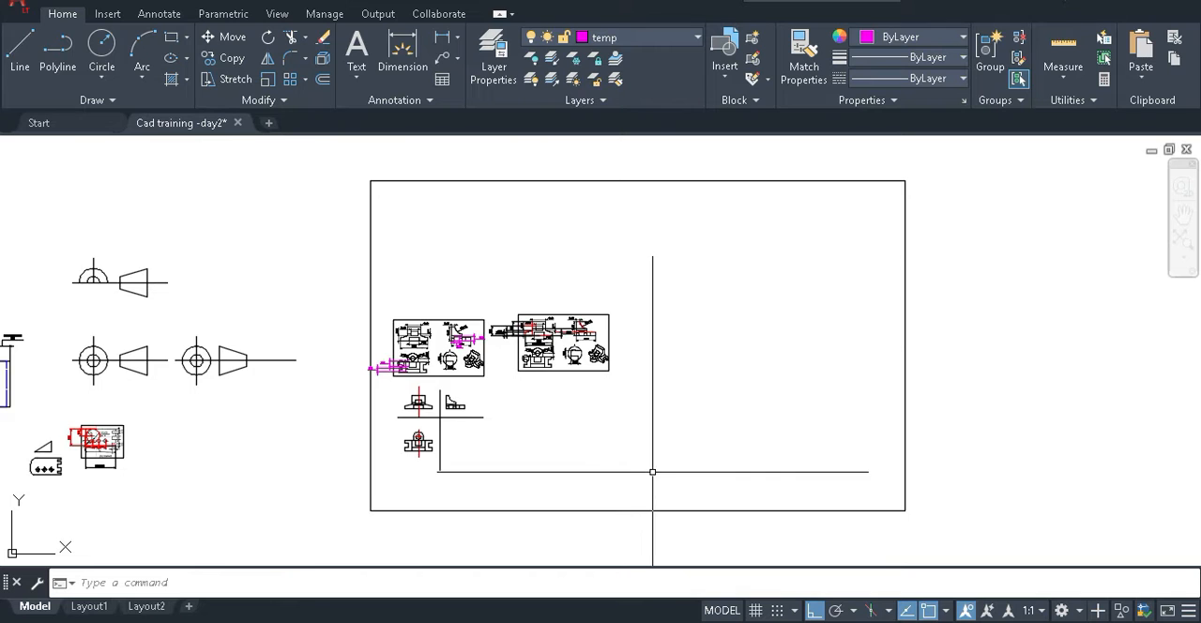
Switch to the CAD classes.ppt presentation in WPS Office and go to the Angle Plate slide.
middle_drag(668, 454, 547, 431)
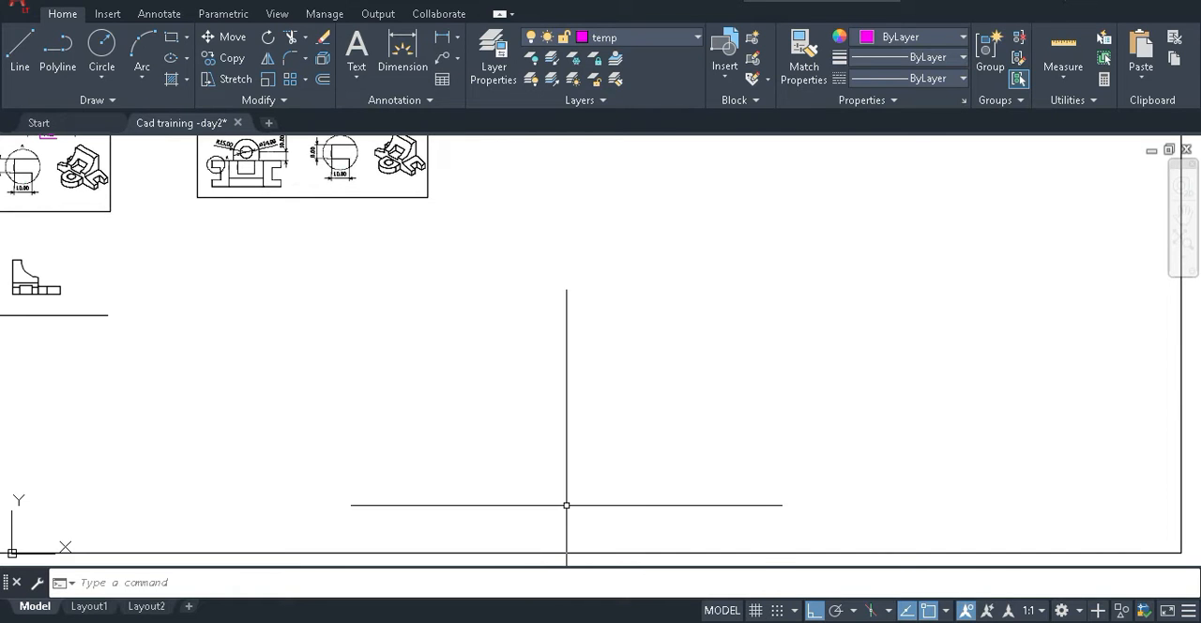
mouse_move(667, 621)
click(667, 591)
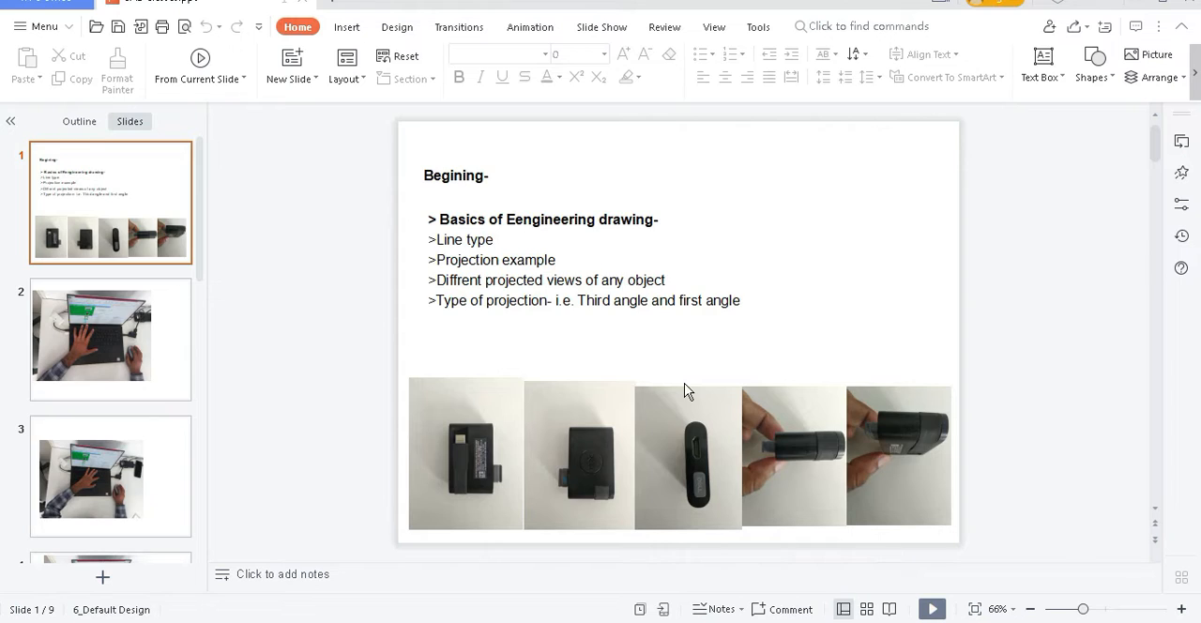
scroll(685, 390, down, 3)
scroll(685, 386, down, 2)
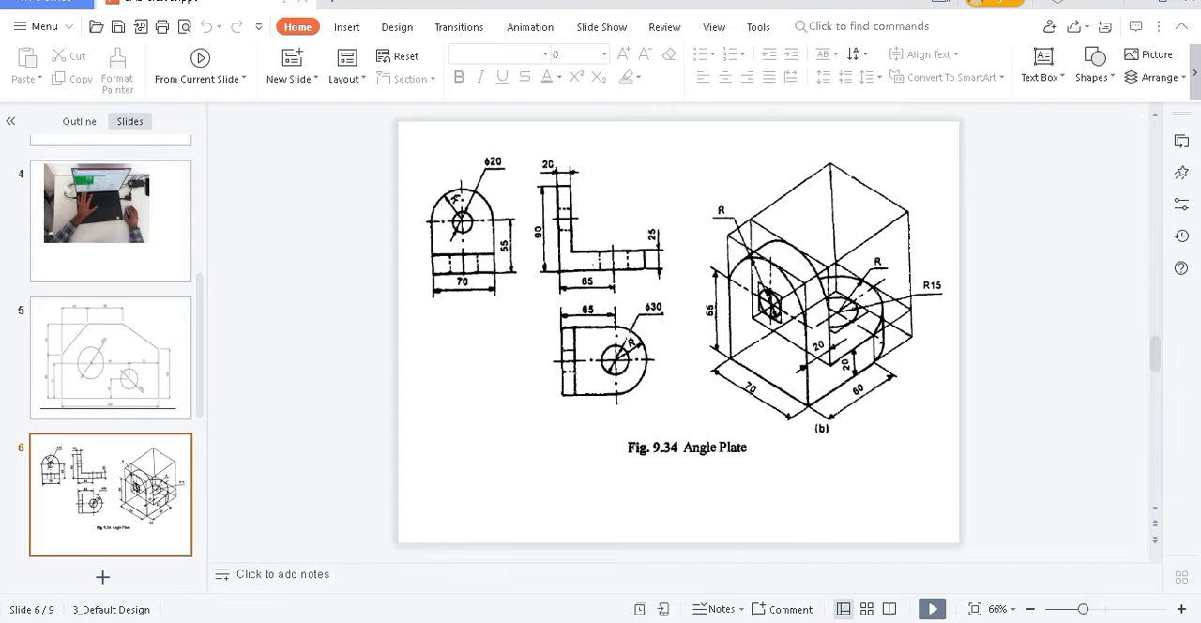
Switch to the Google Meet call in Brave, present the entire screen to everyone and hide the sharing notice.
mouse_move(282, 621)
click(282, 573)
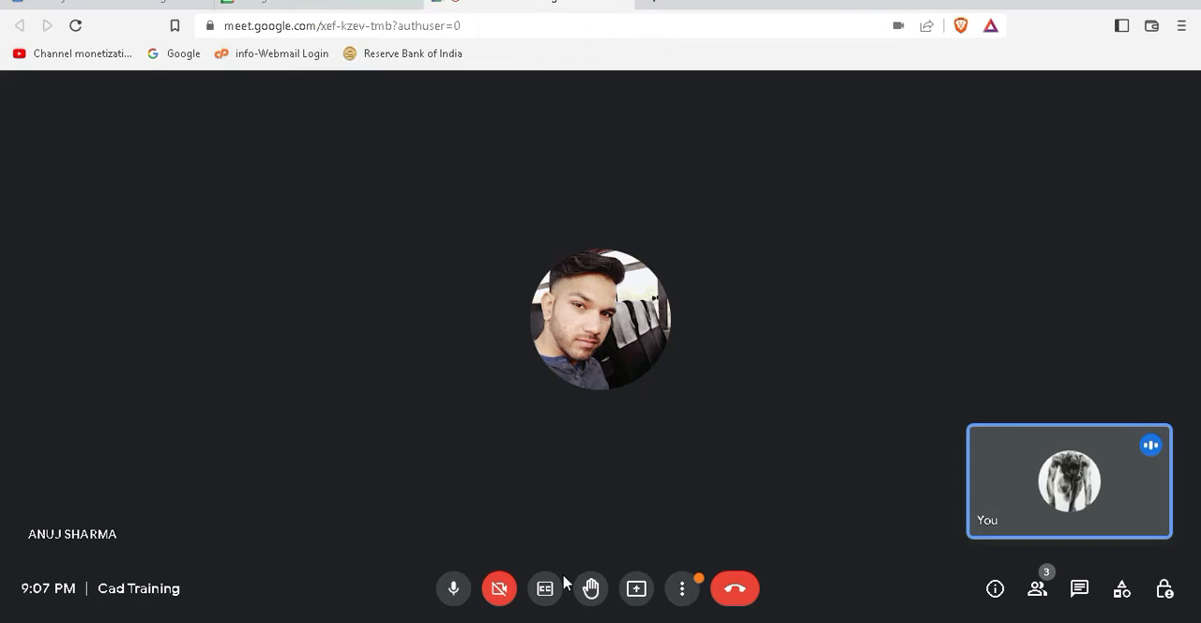
click(636, 590)
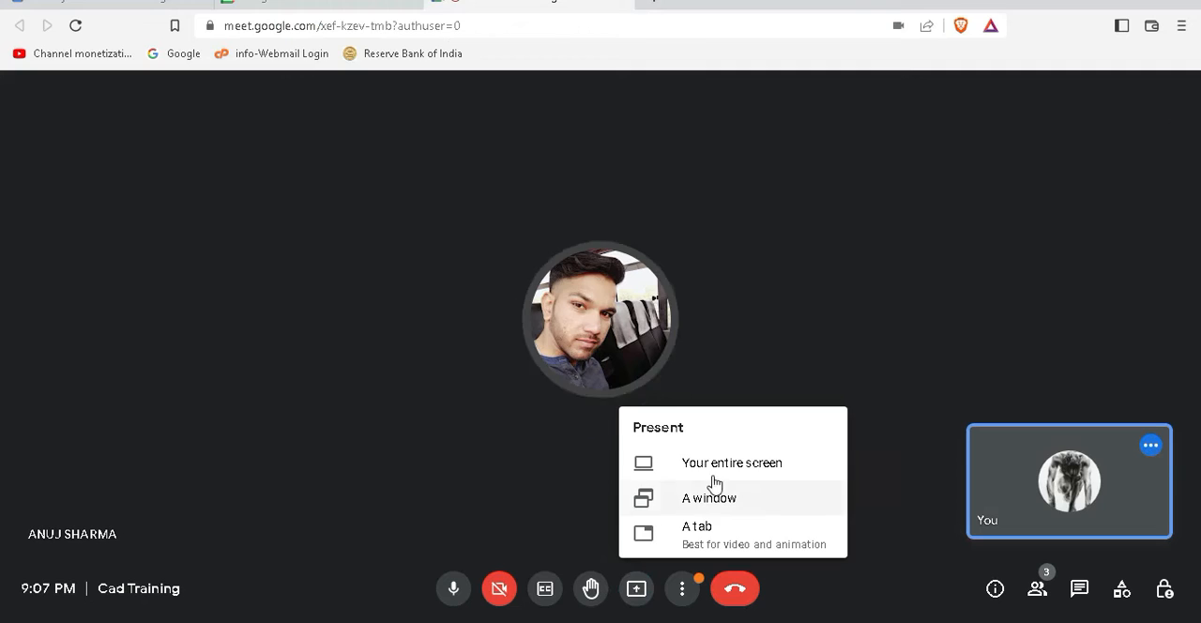
click(710, 461)
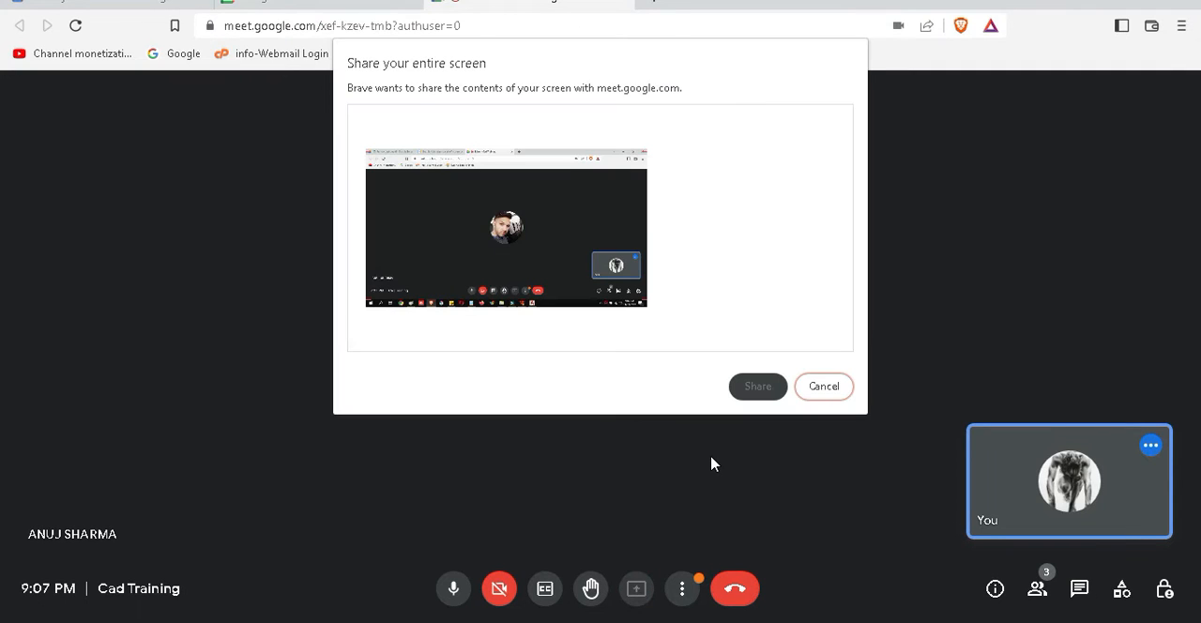
click(548, 236)
click(751, 388)
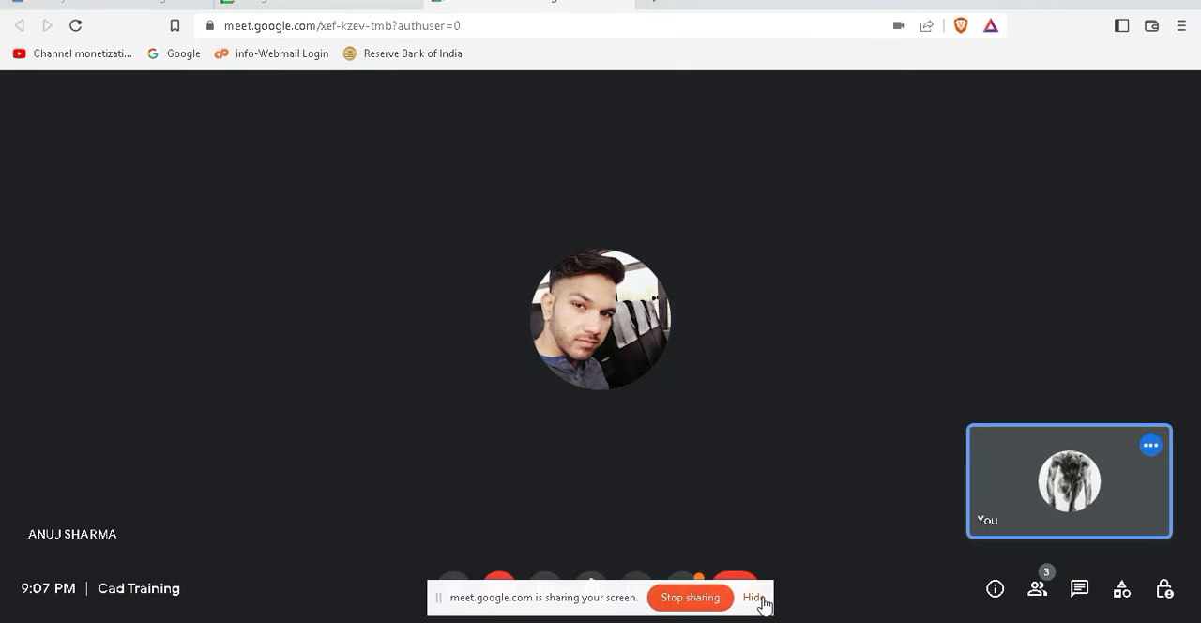
click(756, 598)
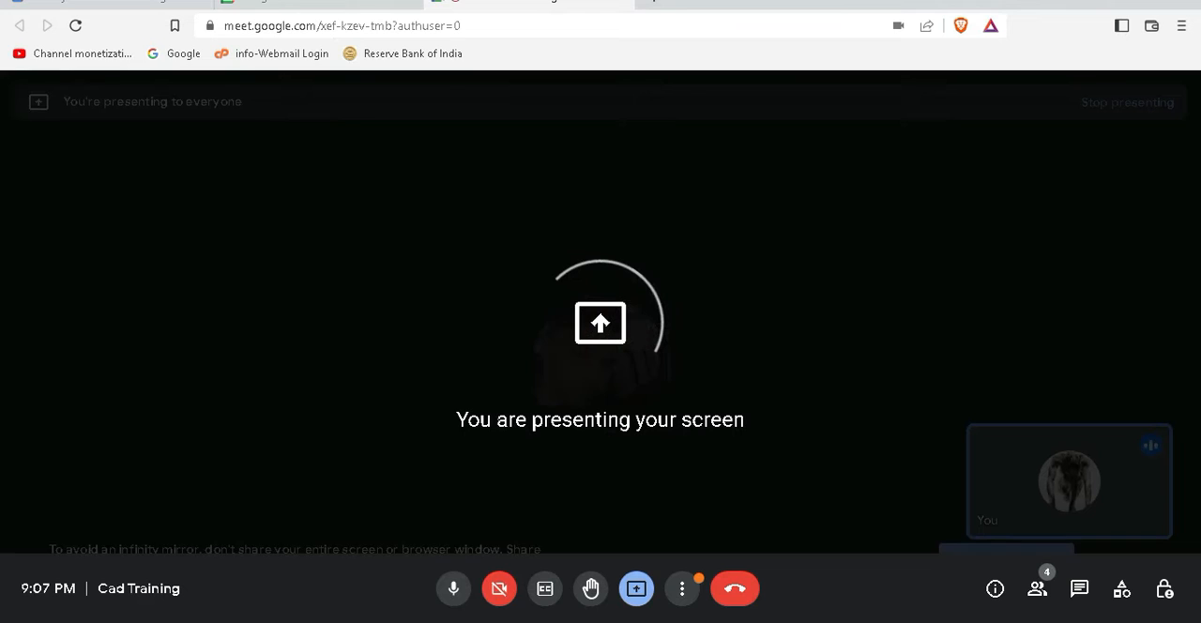
Dismiss the presenting notification over the AutoCAD drawing, and look through the remaining slides of CAD classes.ppt in WPS Office.
click(709, 621)
mouse_move(667, 621)
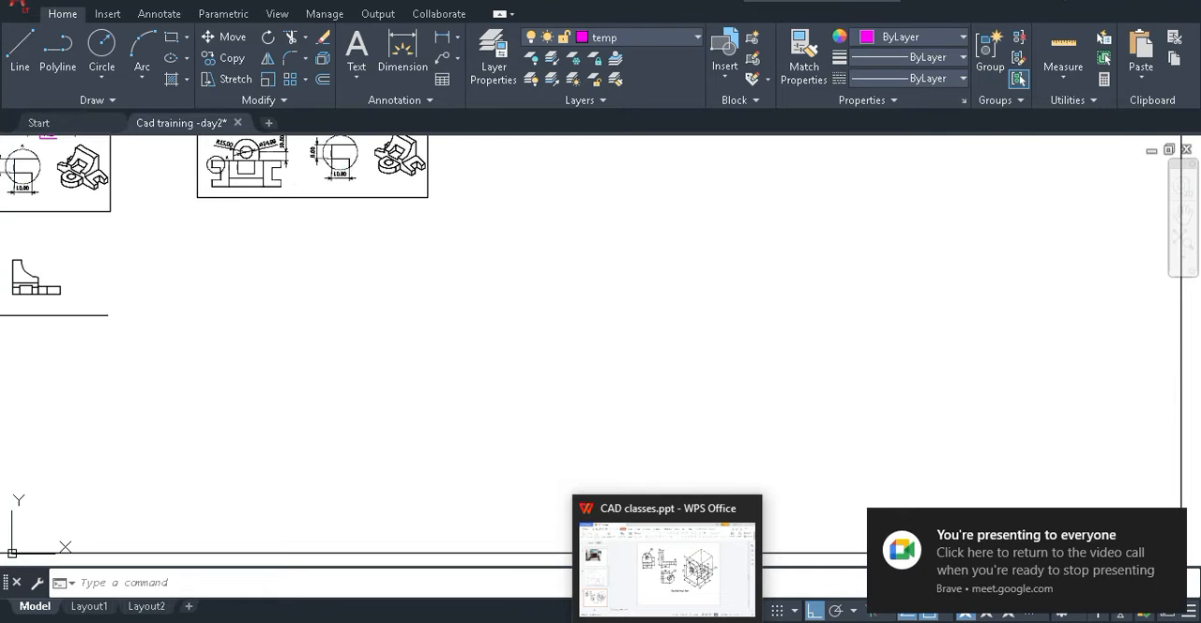
click(1171, 524)
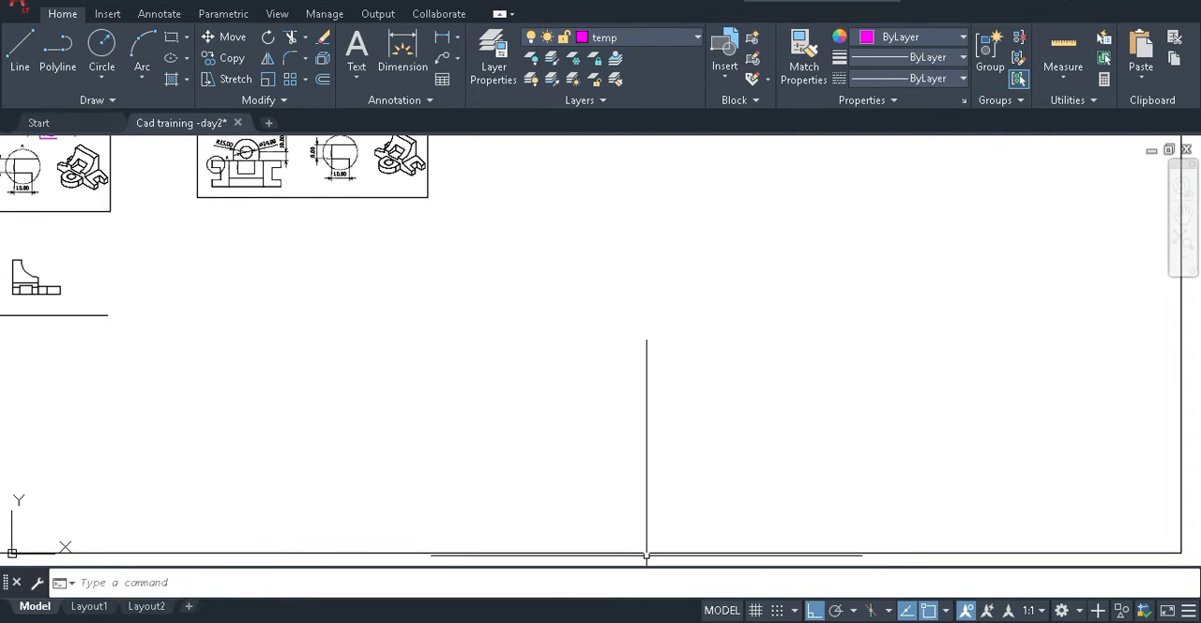
click(667, 563)
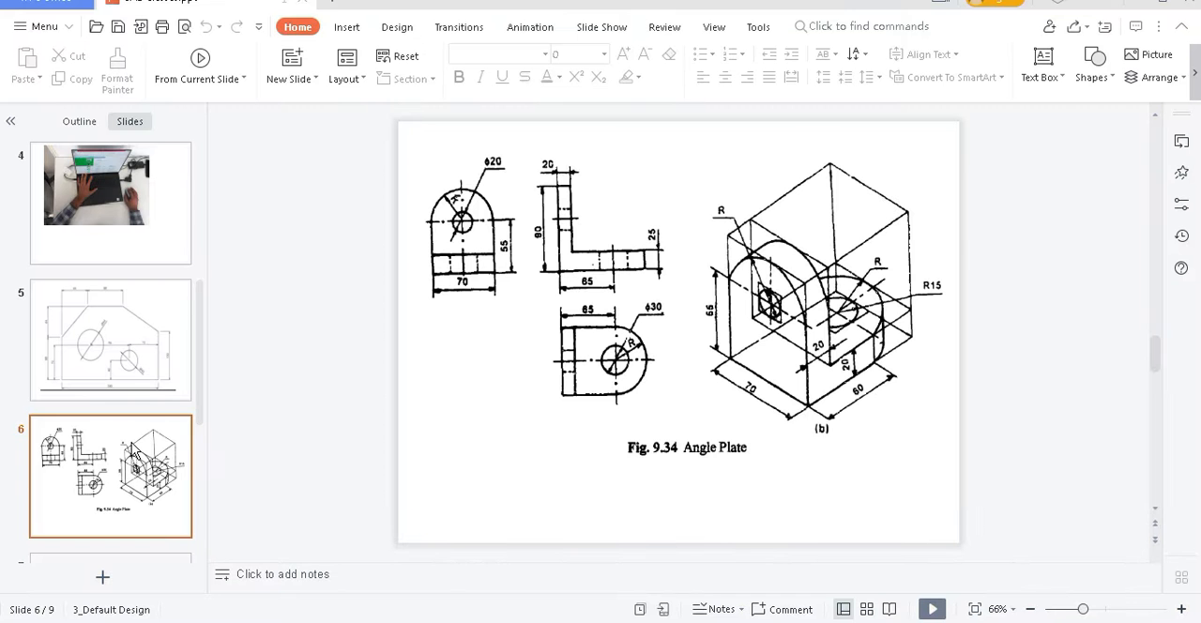
scroll(130, 451, down, 5)
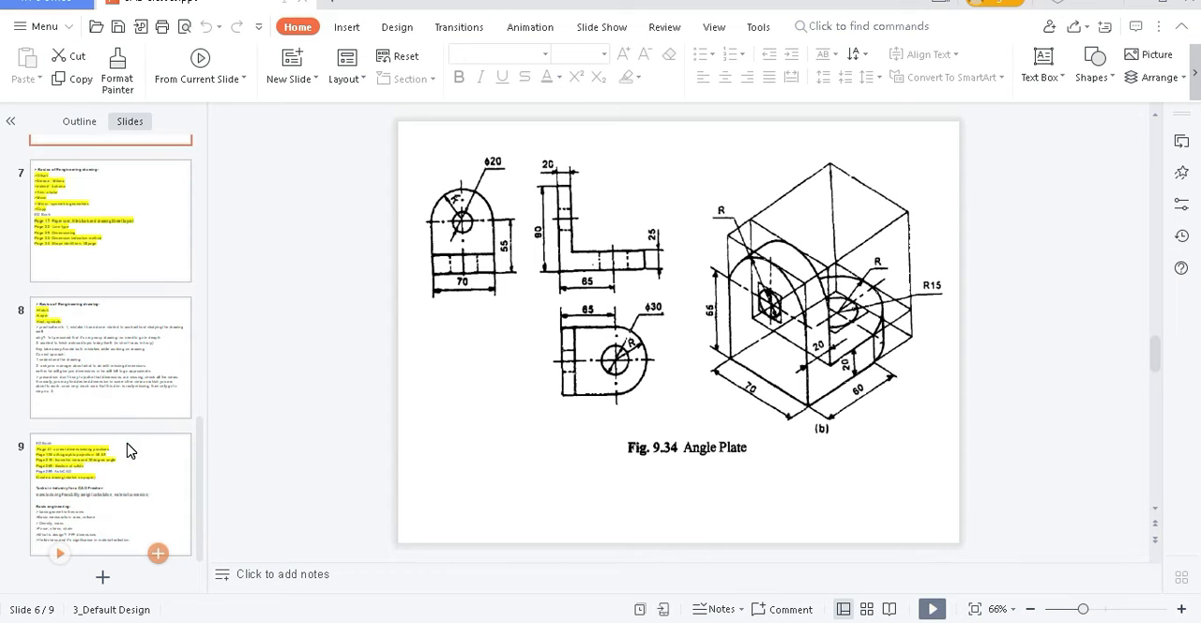
scroll(130, 451, up, 1)
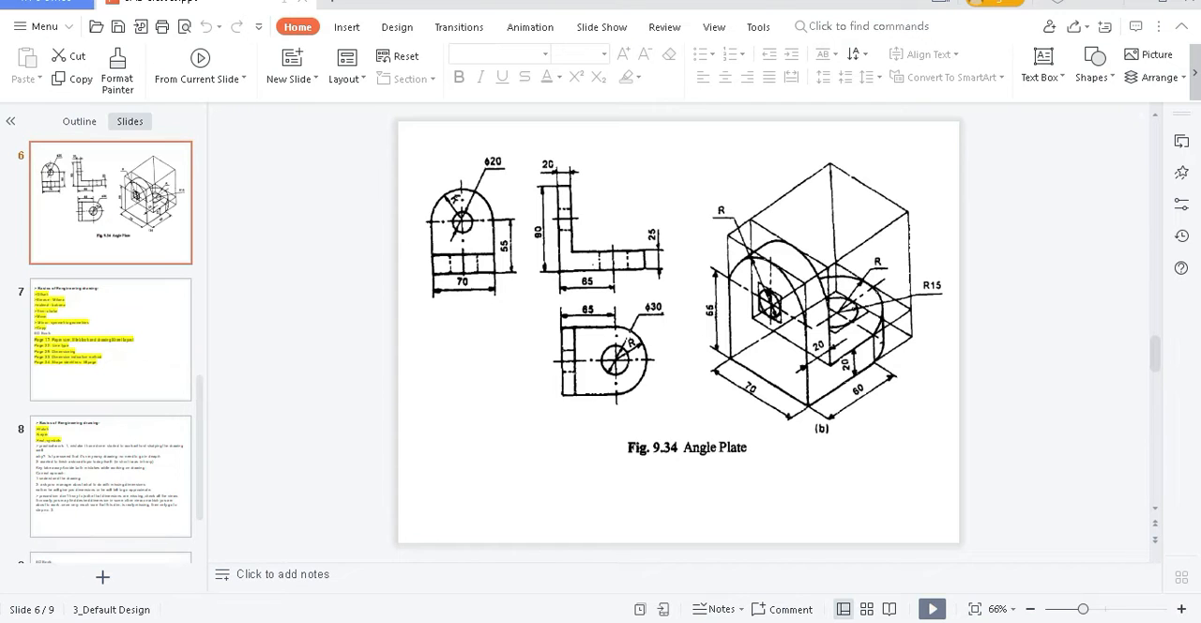
Open the Ring image from the CAD Classes Train folder in Paint, and enlarge and reposition its window to show the drawing.
click(657, 621)
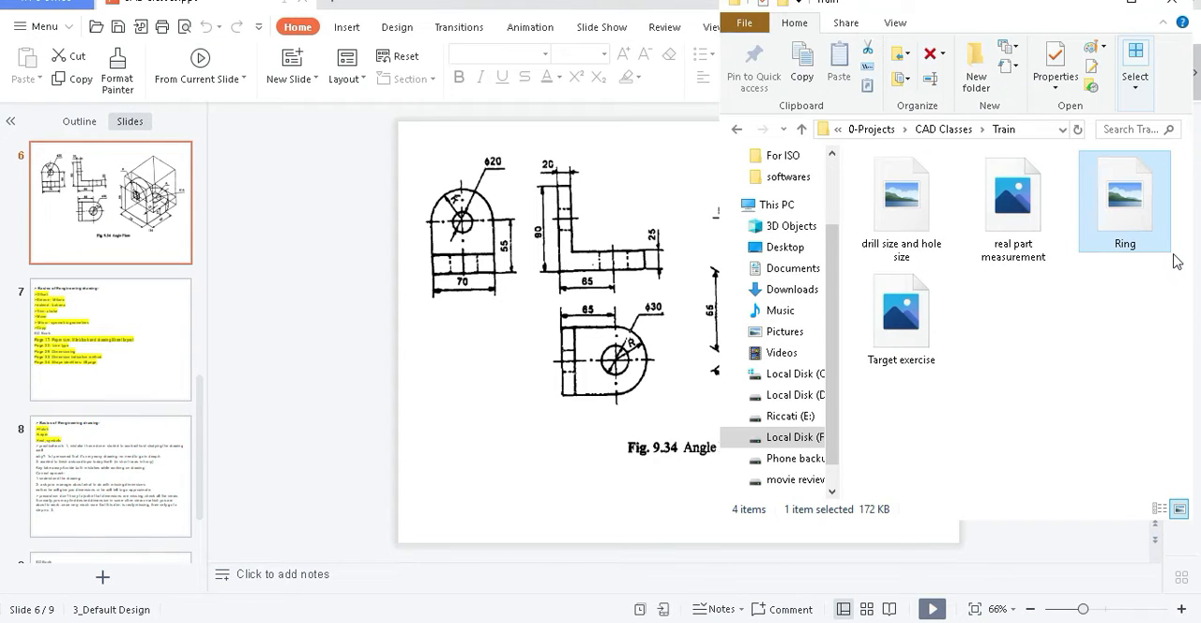
double_click(1099, 221)
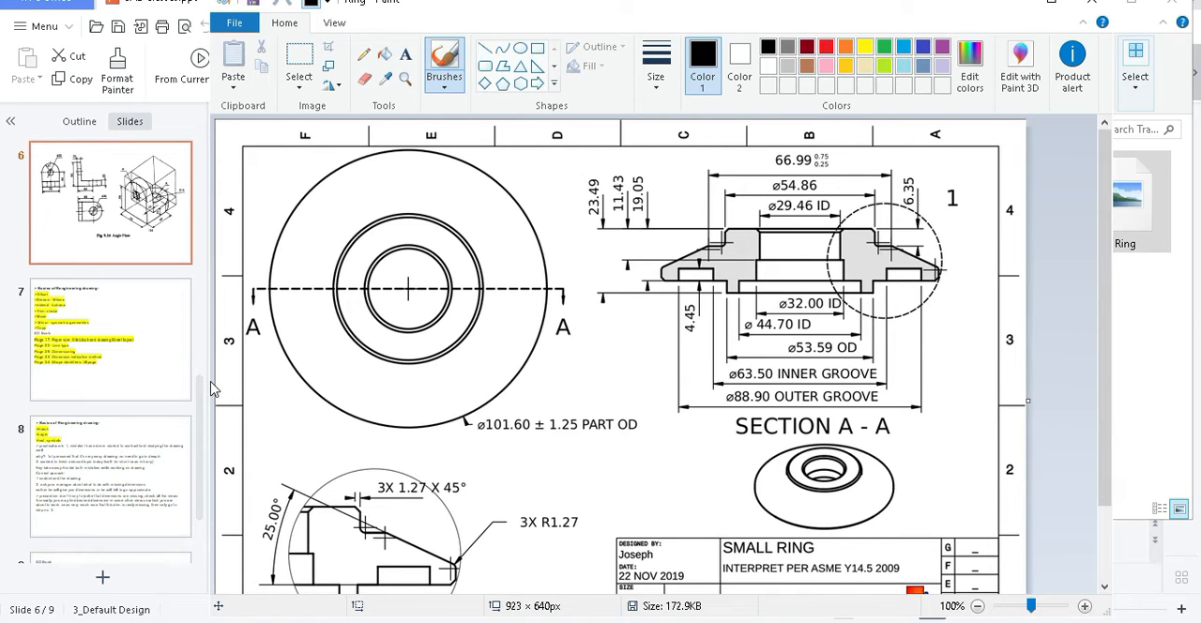
drag(209, 380, 49, 379)
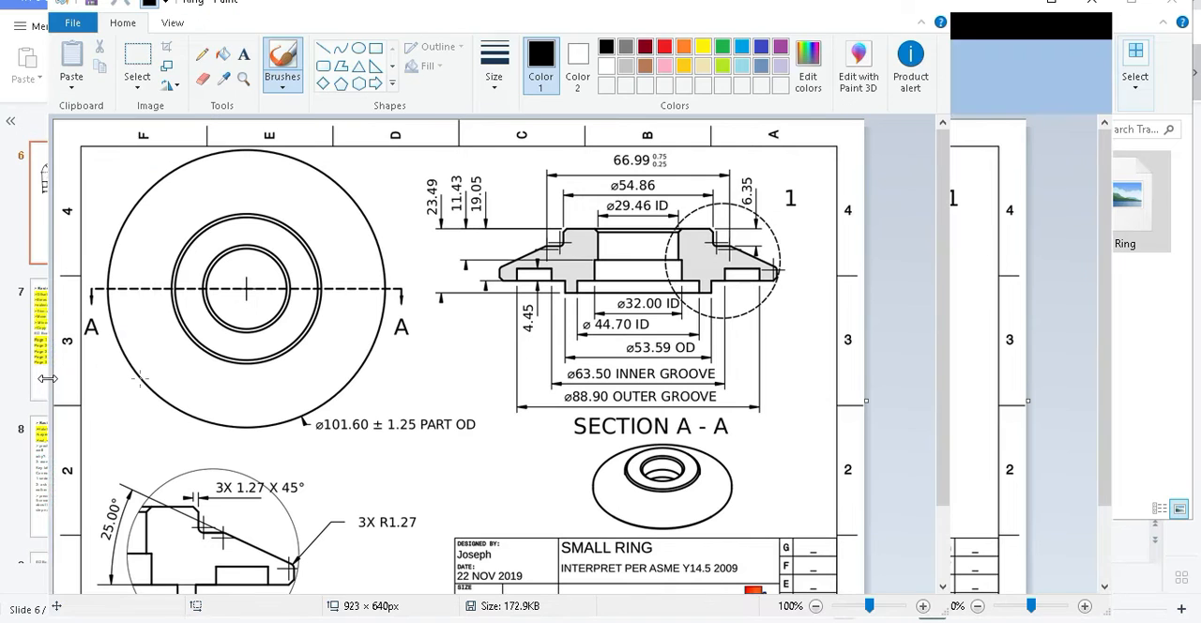
click(942, 336)
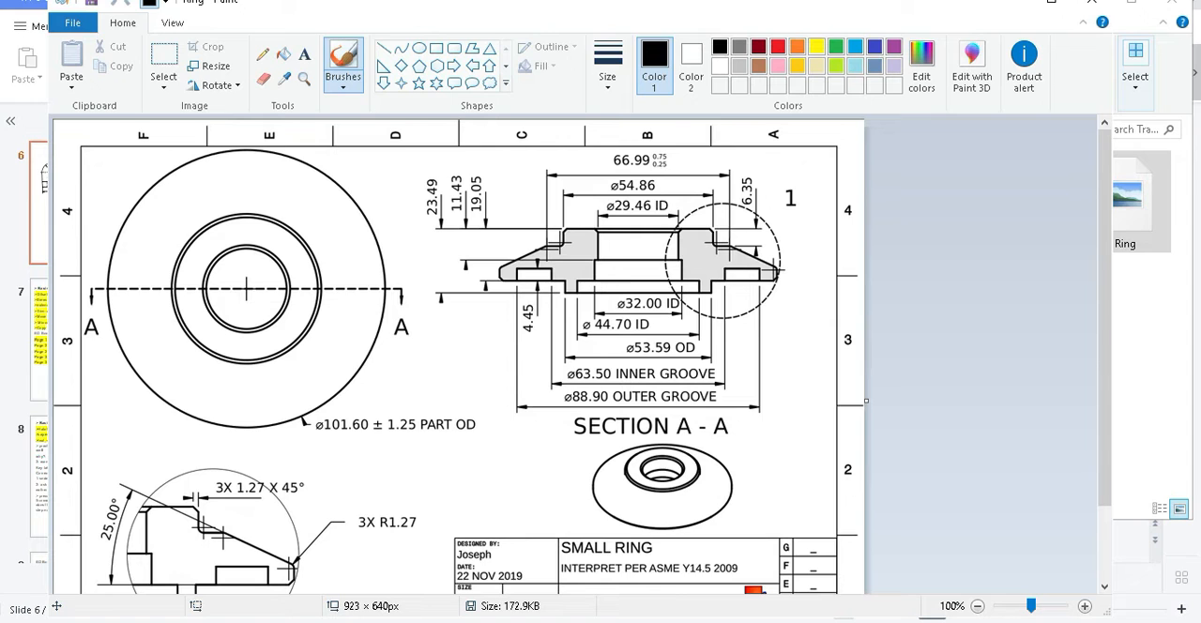
mouse_move(280, 621)
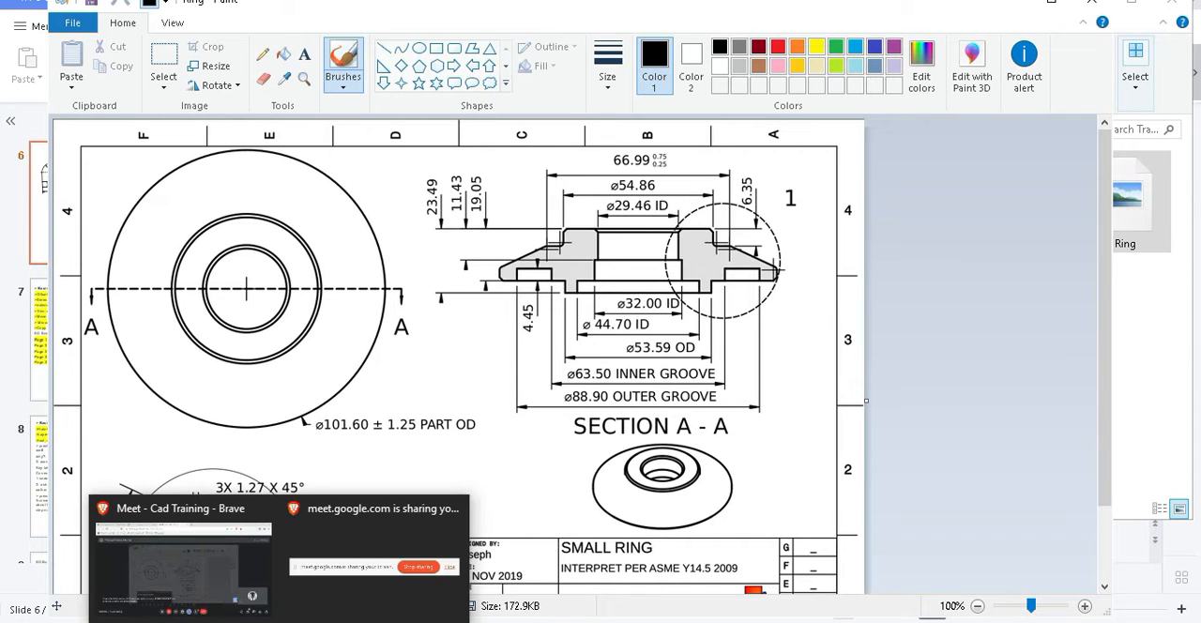
click(981, 428)
drag(704, 9, 634, 9)
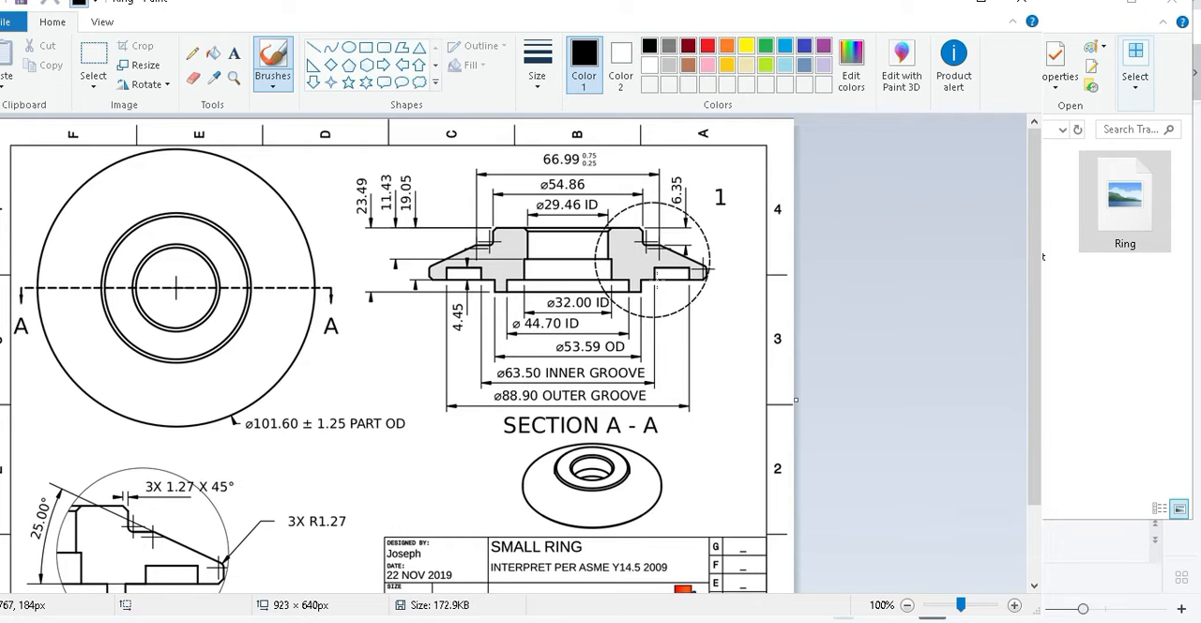
Examine the small ring drawing, comparing the front view and Section A-A with Detail 1 and the title block.
scroll(657, 278, down, 2)
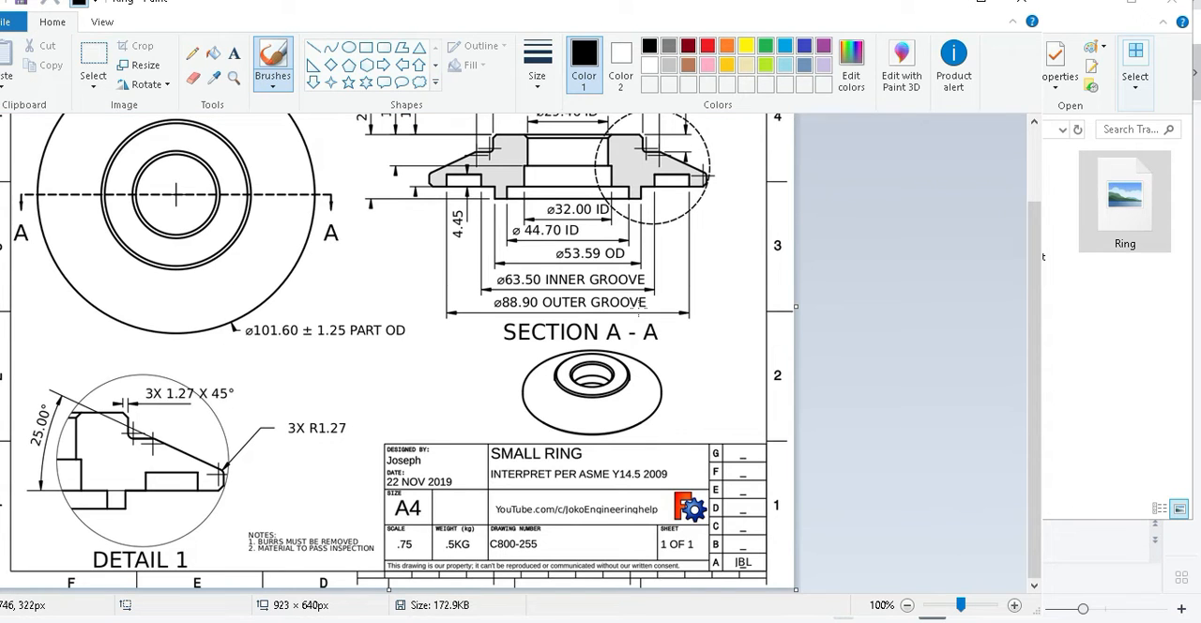
scroll(642, 310, up, 2)
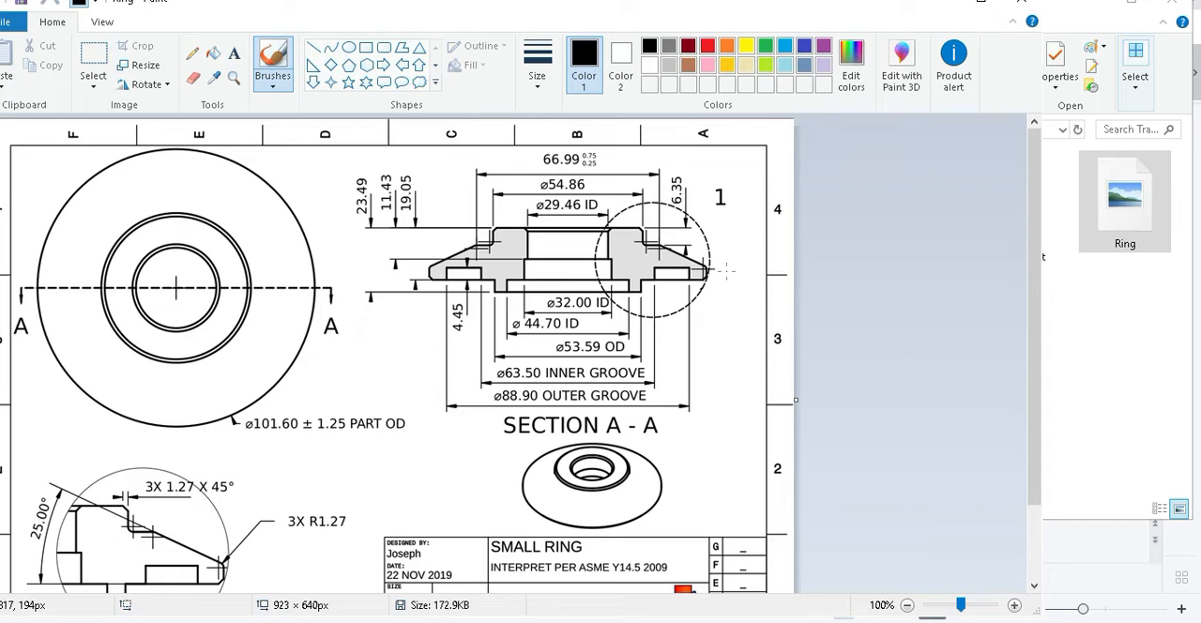
scroll(717, 265, down, 2)
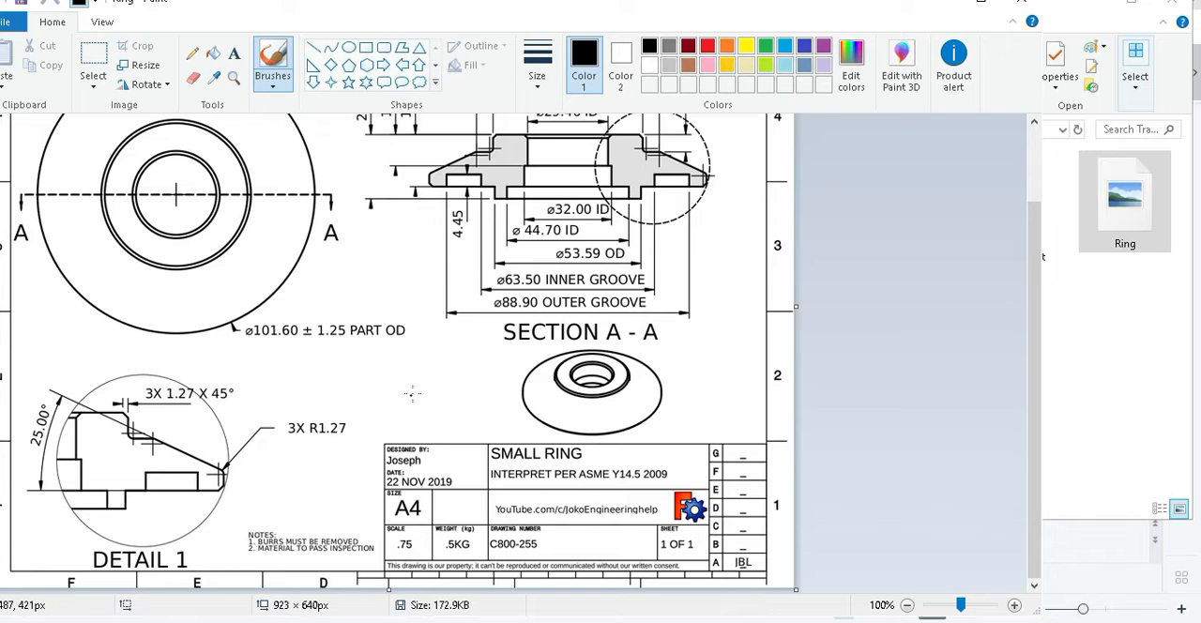
scroll(483, 376, up, 2)
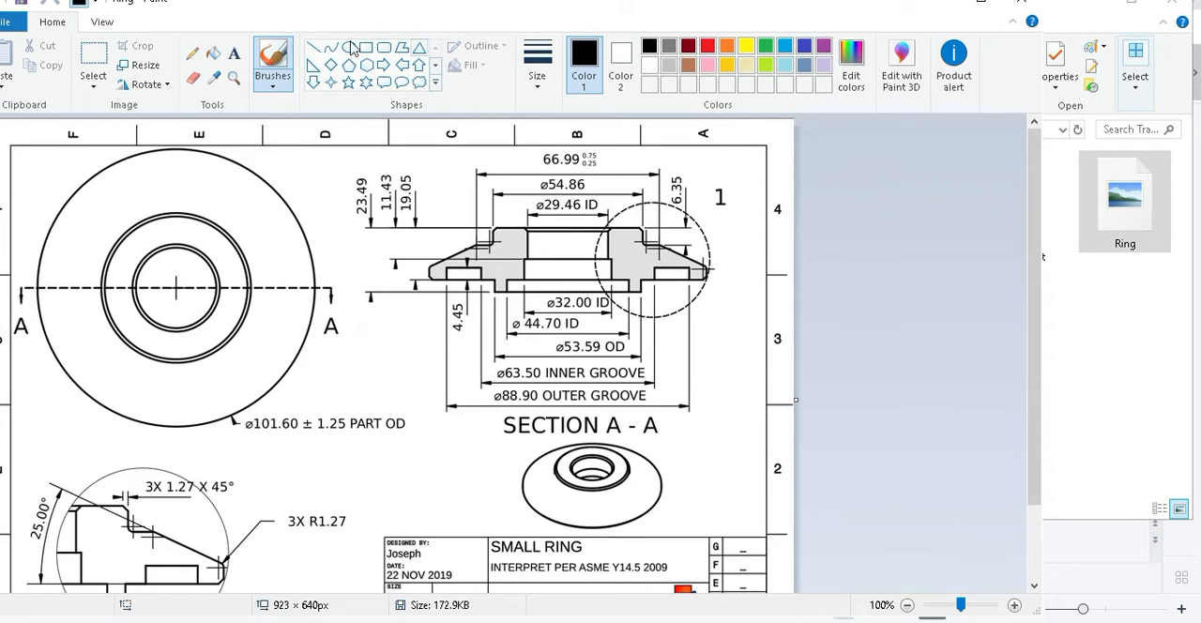
scroll(244, 403, down, 2)
scroll(220, 441, up, 2)
scroll(260, 430, down, 2)
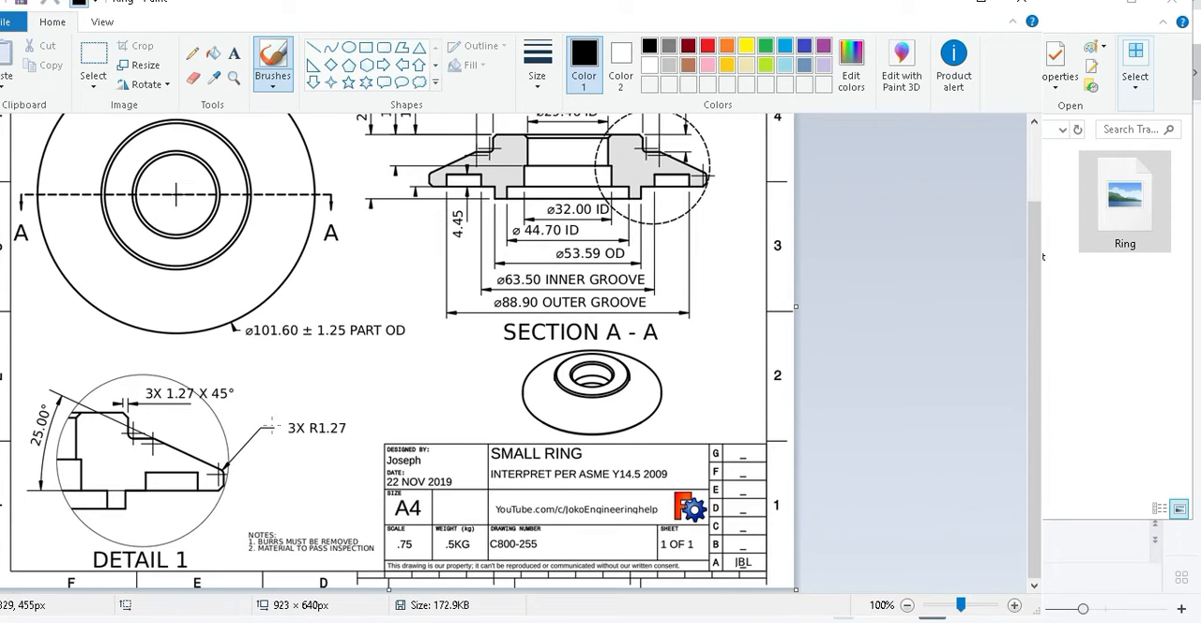
scroll(273, 425, up, 2)
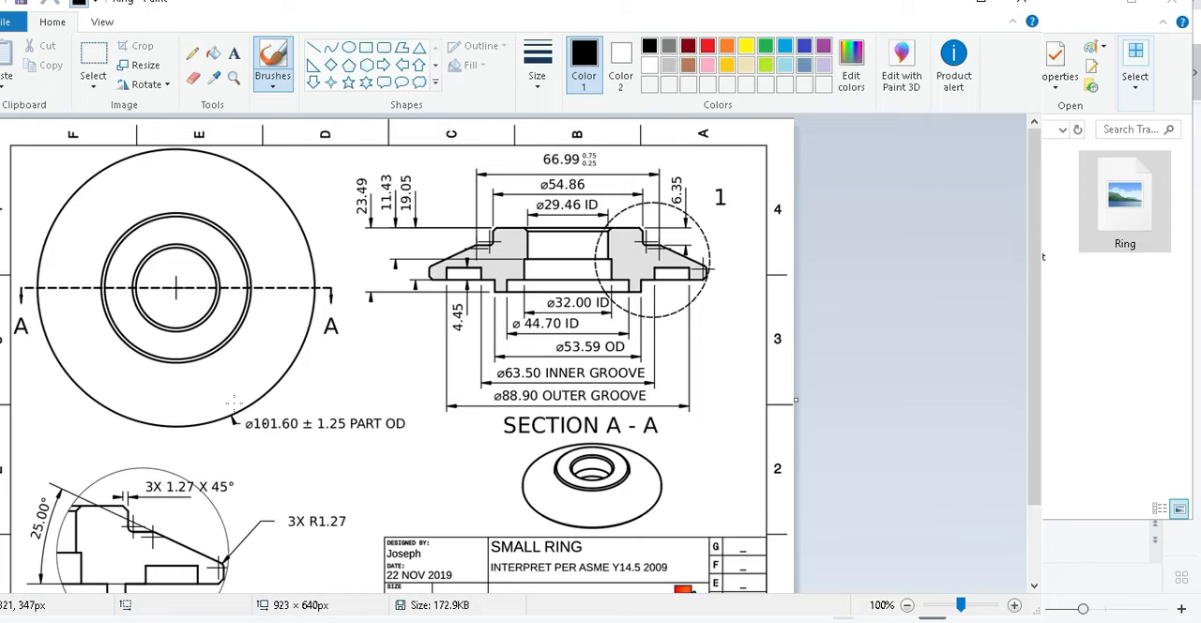
scroll(430, 459, down, 2)
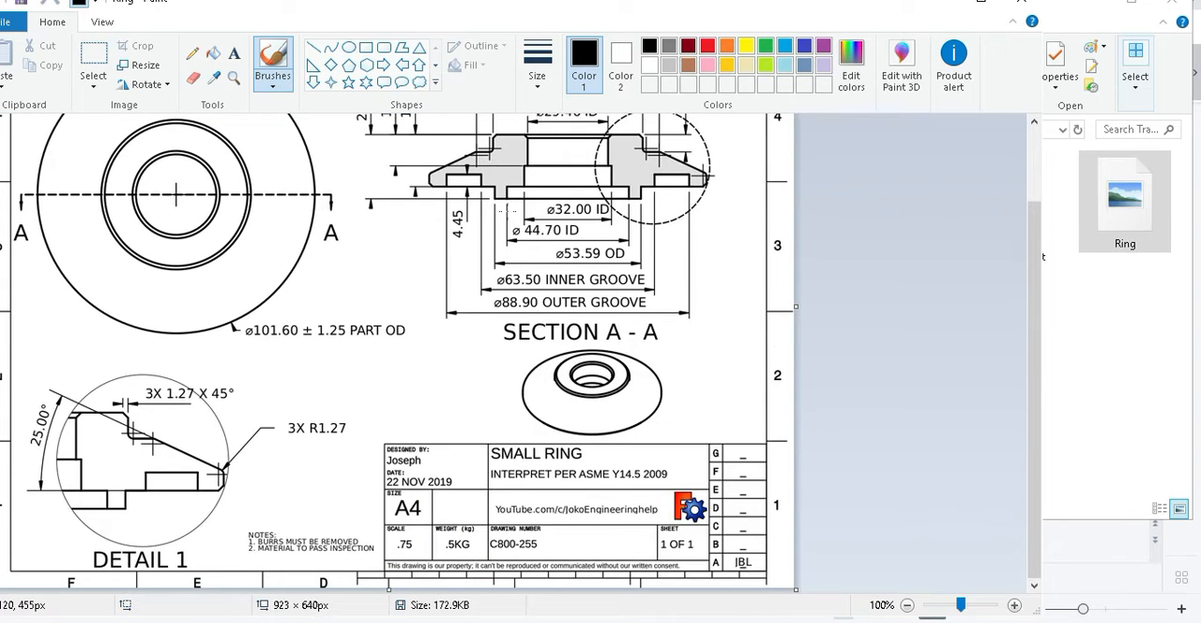
scroll(430, 239, up, 2)
scroll(222, 489, down, 2)
scroll(261, 499, up, 2)
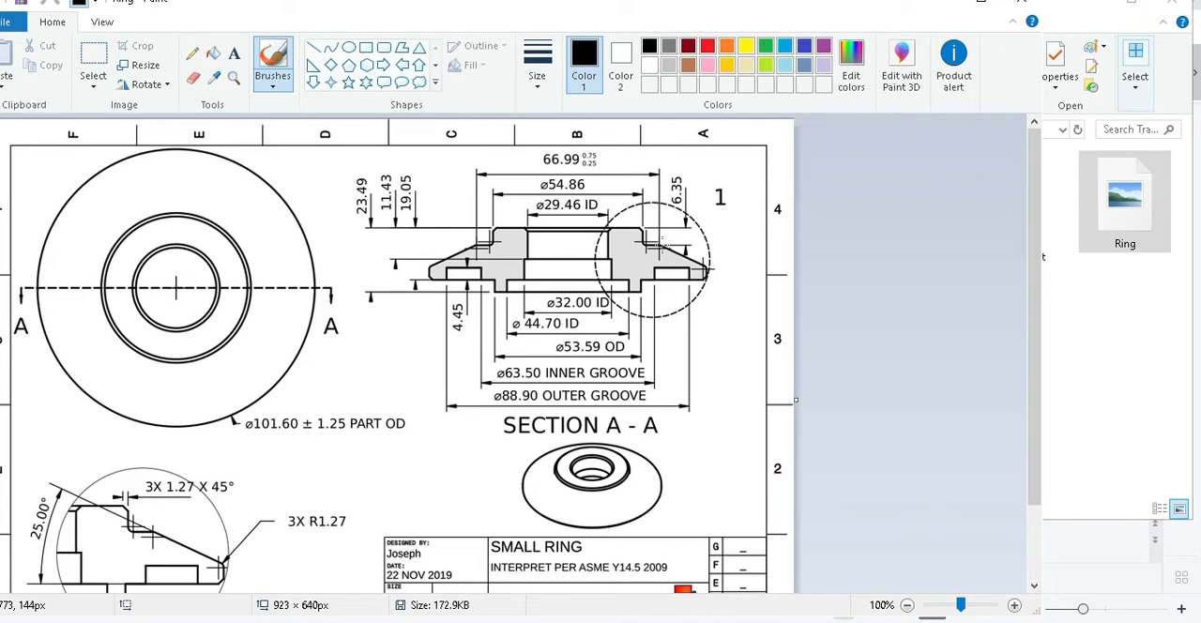
Examine Section A-A of the ring up close, including its diameters, heights and the circled detail area.
ctrl+scroll(660, 250, up, 1)
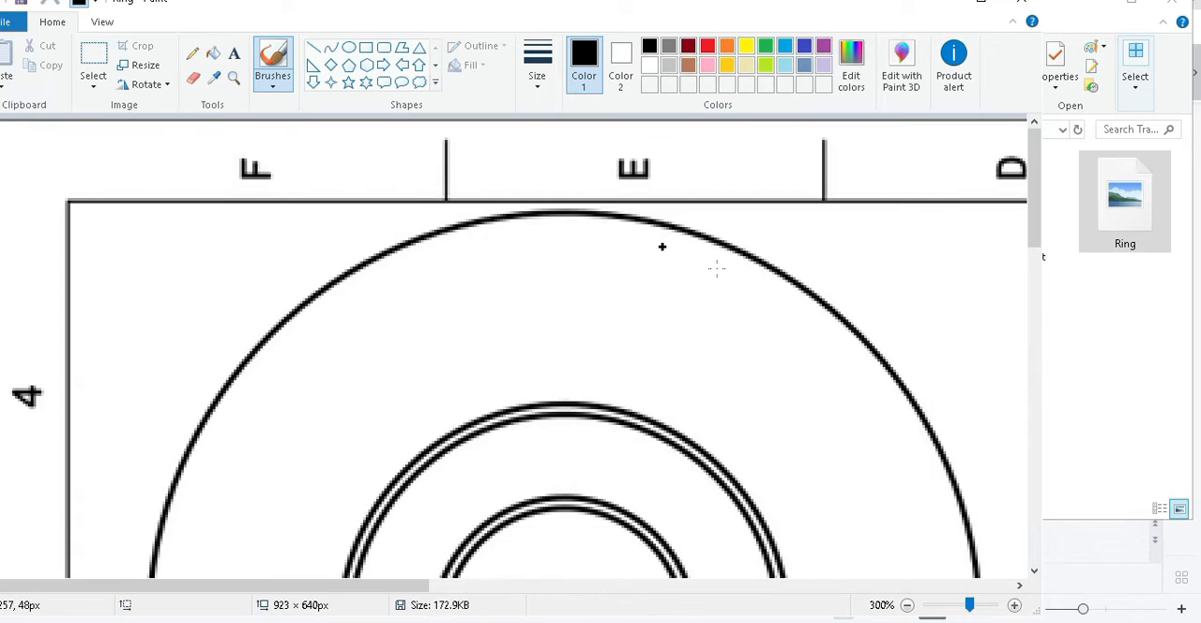
scroll(456, 585, right, 3)
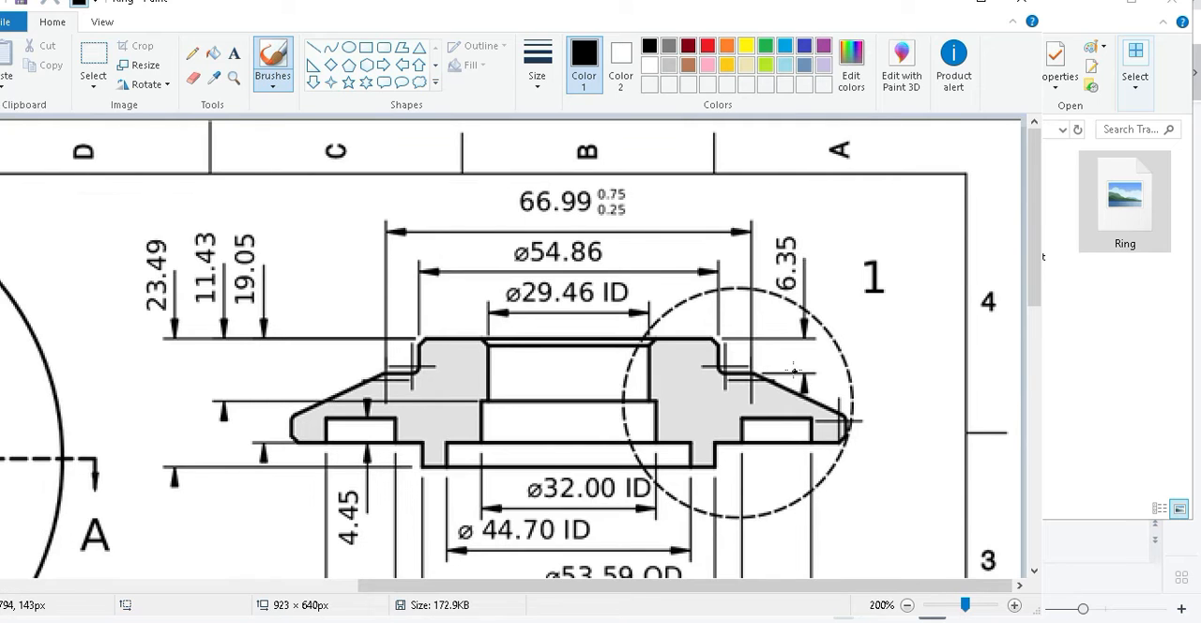
ctrl+scroll(793, 372, up, 1)
ctrl+scroll(793, 373, down, 1)
ctrl+scroll(765, 378, up, 2)
ctrl+scroll(765, 378, down, 1)
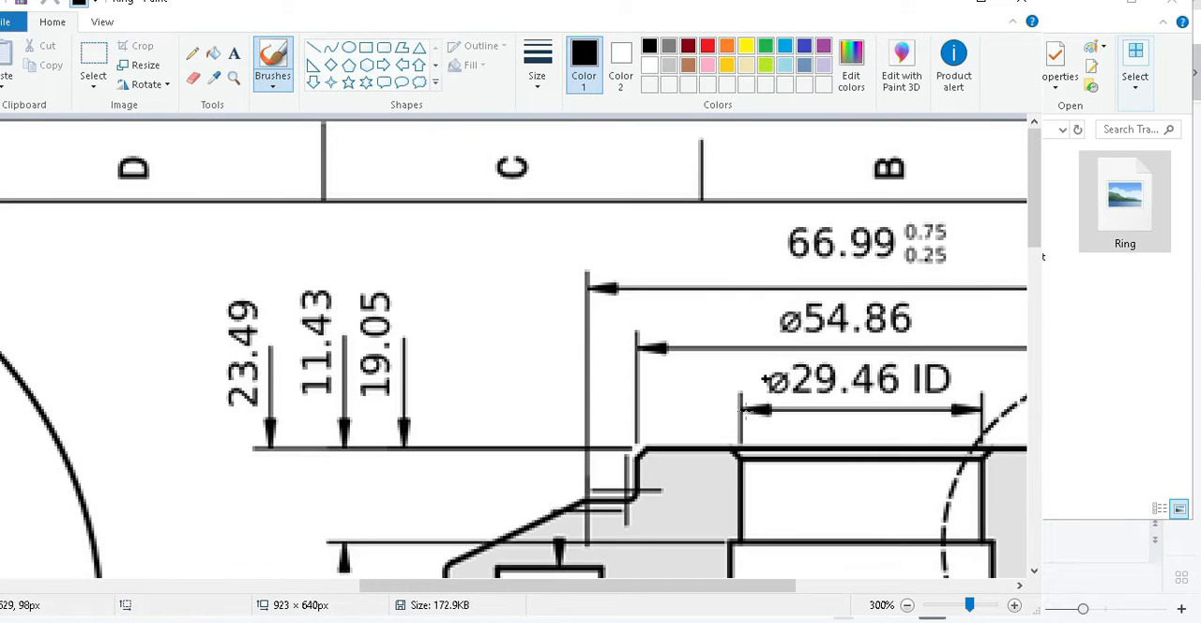
drag(563, 585, 770, 585)
scroll(629, 303, down, 2)
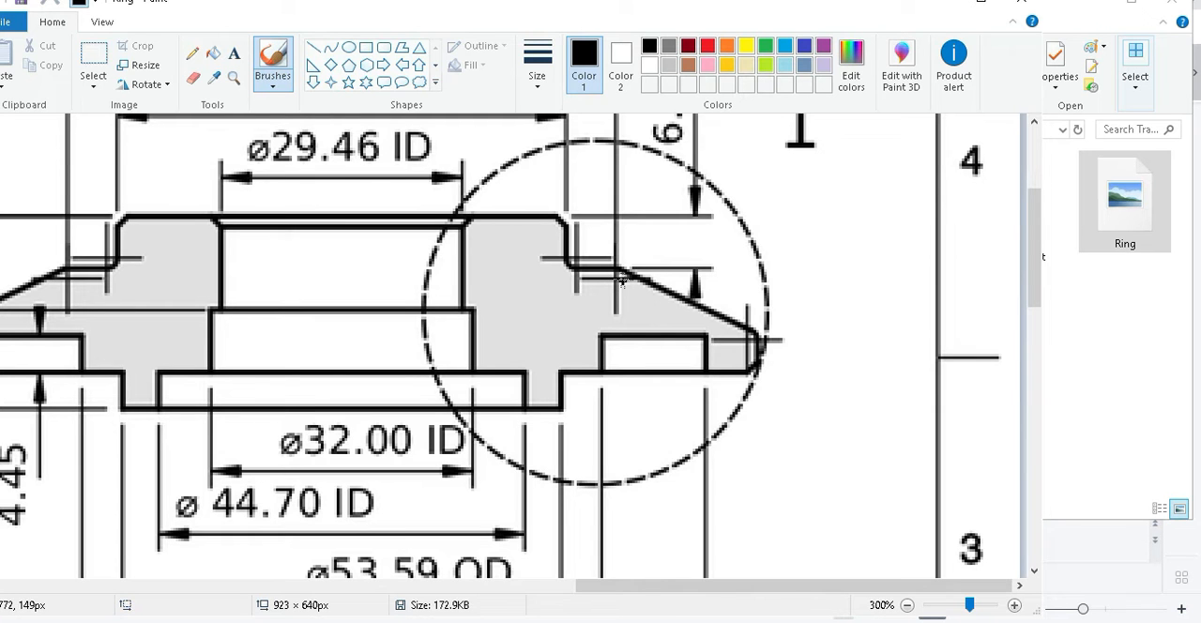
ctrl+scroll(623, 280, down, 1)
scroll(611, 338, up, 3)
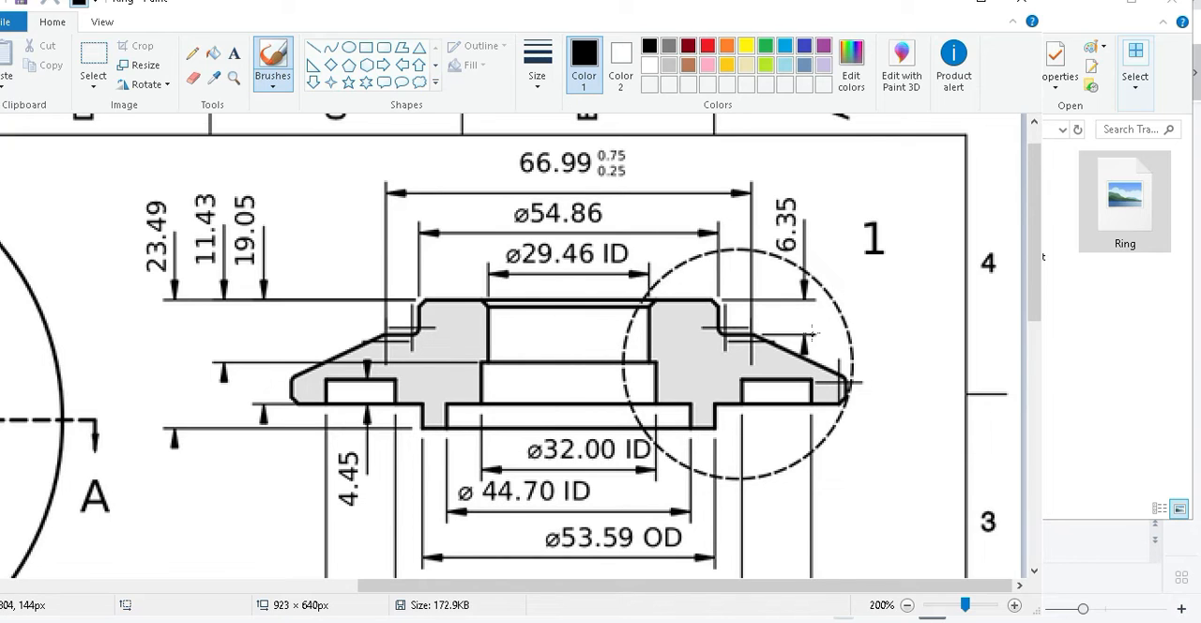
ctrl+scroll(778, 336, down, 1)
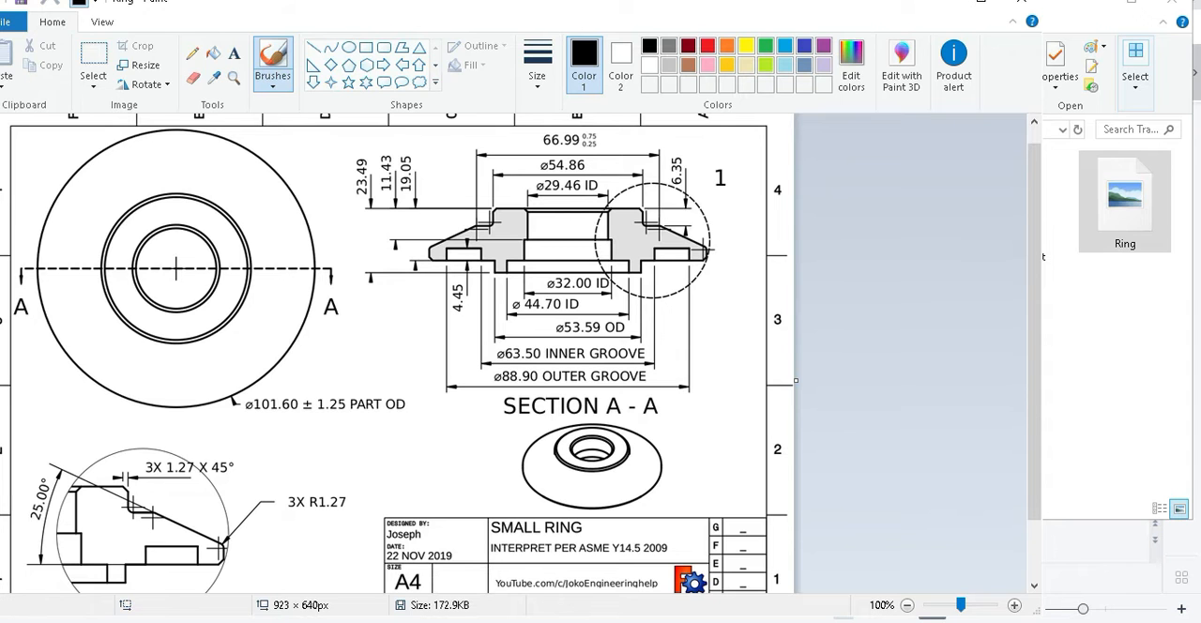
Switch back through the AutoCAD drawing to the Angle Plate slide in WPS Office.
click(279, 622)
key(alt+Tab)
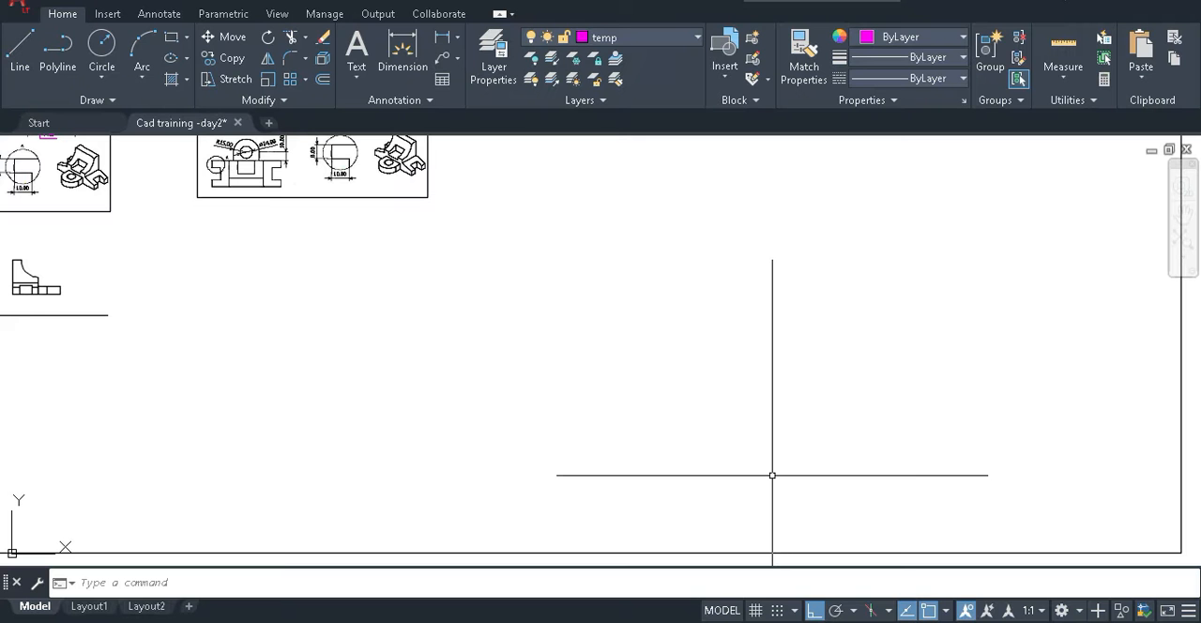
key(alt+Tab)
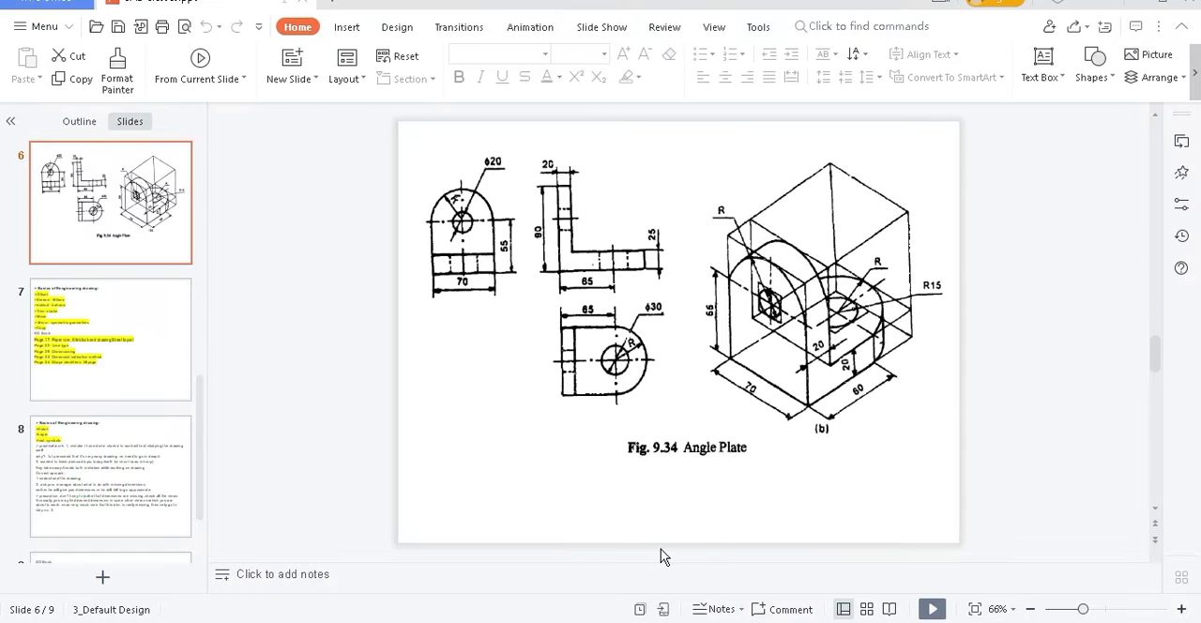
Switch from WPS Office to the Ring drawing in Paint, and resize and reposition its window around the drawing.
key(alt+Tab)
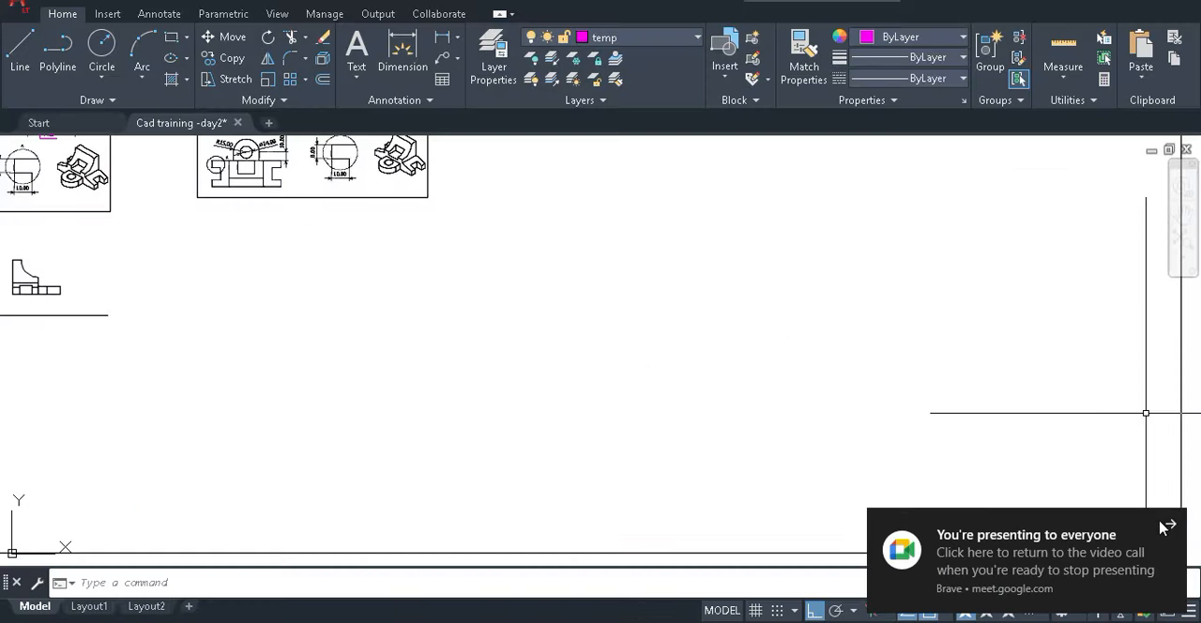
click(1170, 521)
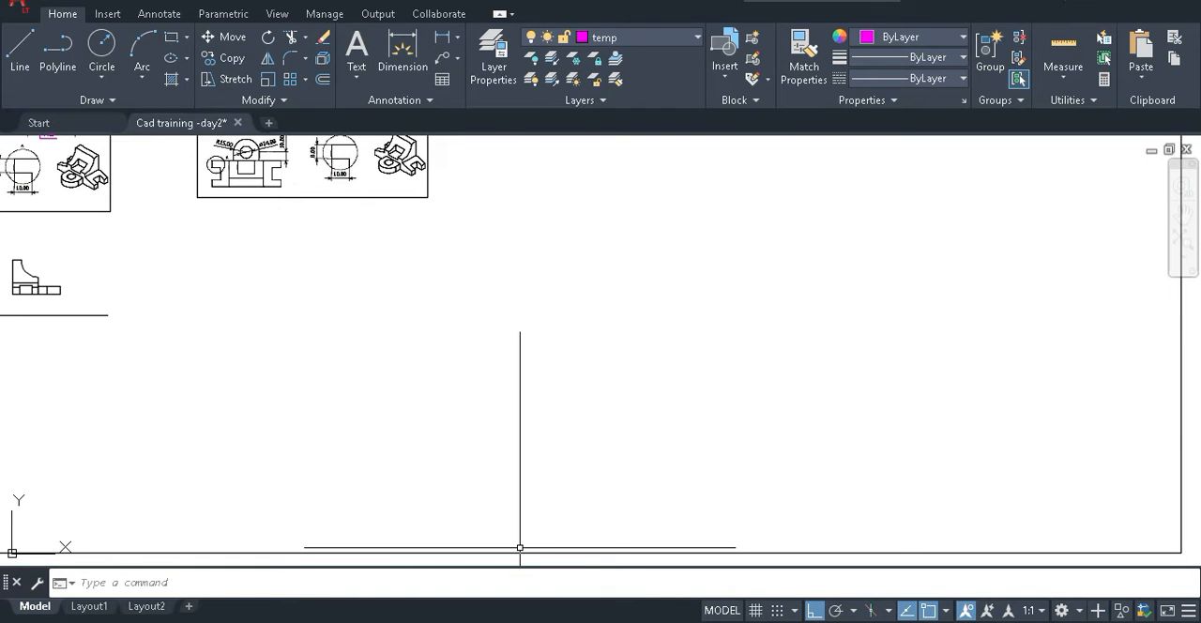
mouse_move(194, 621)
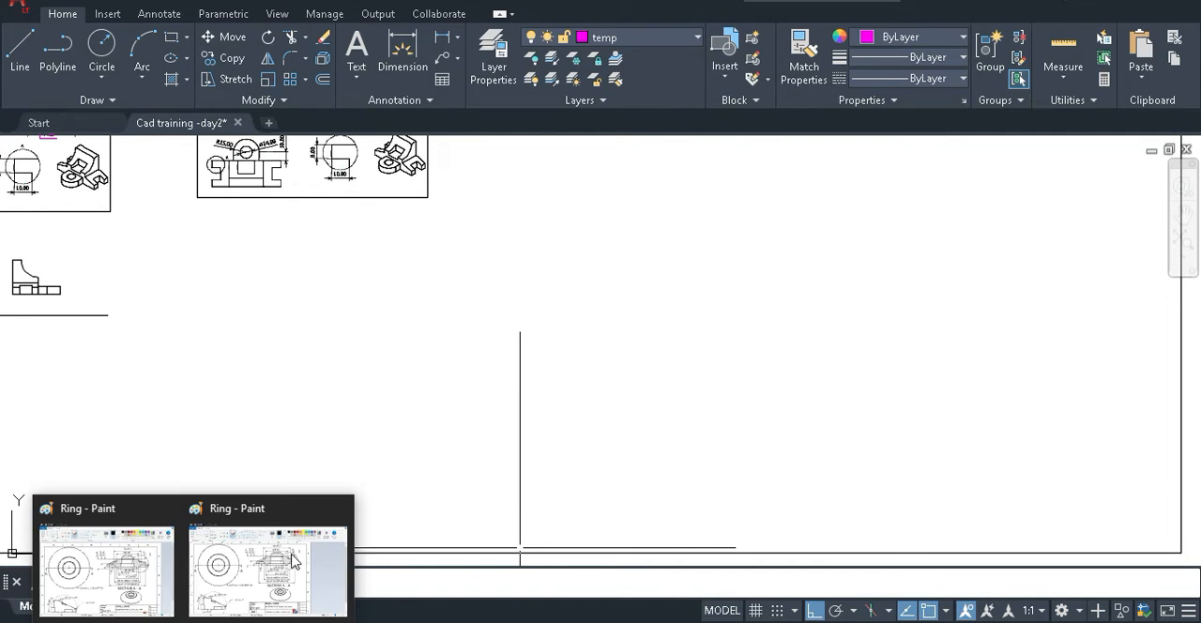
click(191, 575)
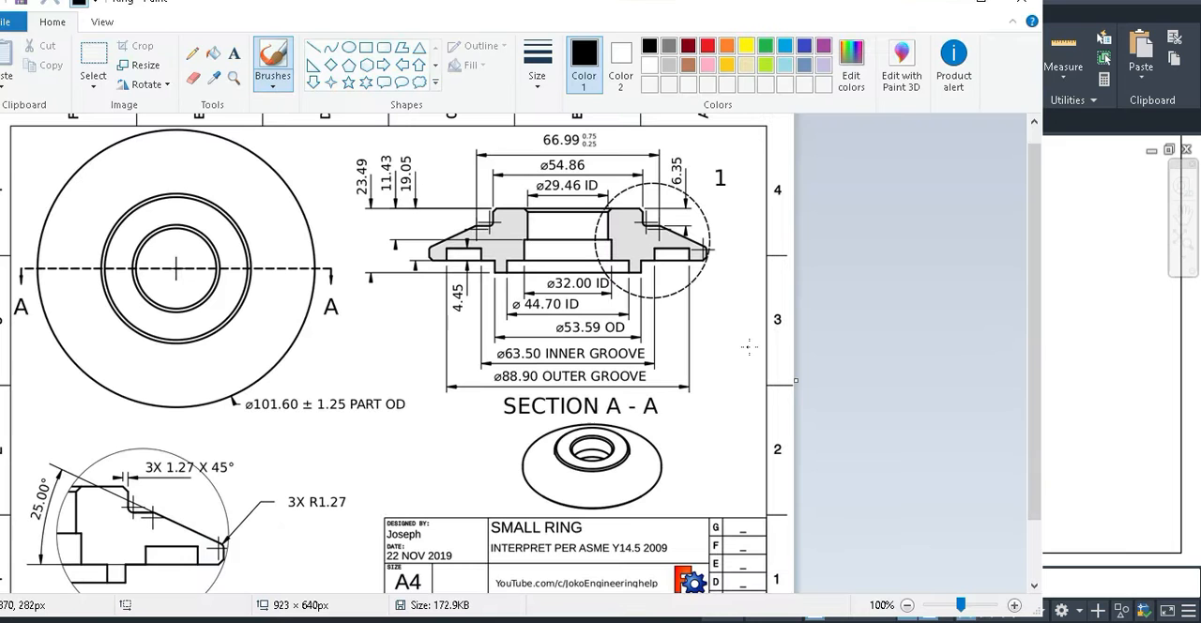
drag(1042, 287, 796, 296)
drag(131, 5, 368, 7)
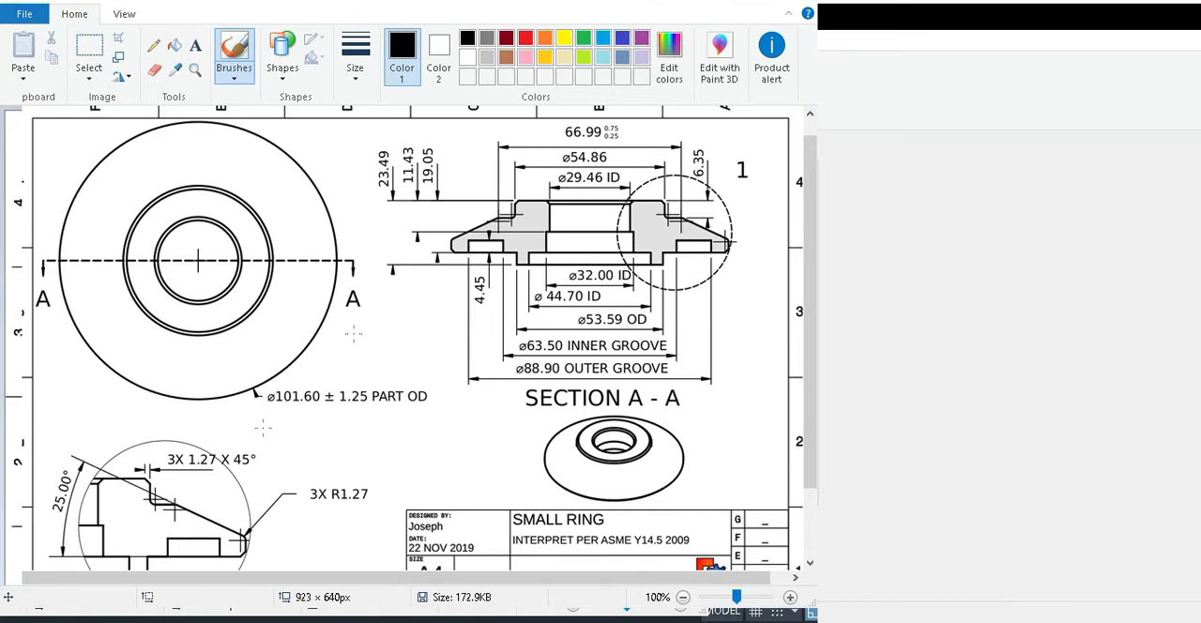
Annotate Section A-A in red with an extension line and arrow at its left outer edge, labelled ø101.6.
drag(451, 257, 452, 304)
key(ctrl+z)
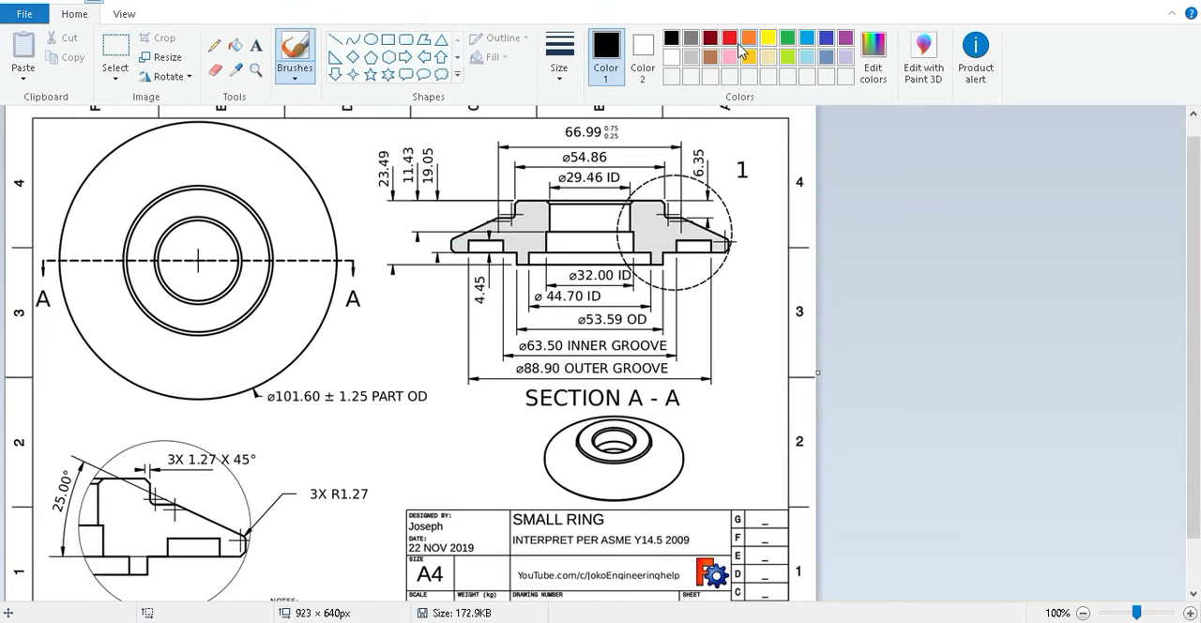
click(729, 38)
mouse_move(445, 253)
mouse_down()
mouse_move(441, 447)
mouse_move(541, 414)
mouse_up()
mouse_move(459, 403)
mouse_down()
mouse_move(444, 410)
mouse_move(469, 444)
mouse_move(489, 440)
mouse_up()
click(496, 432)
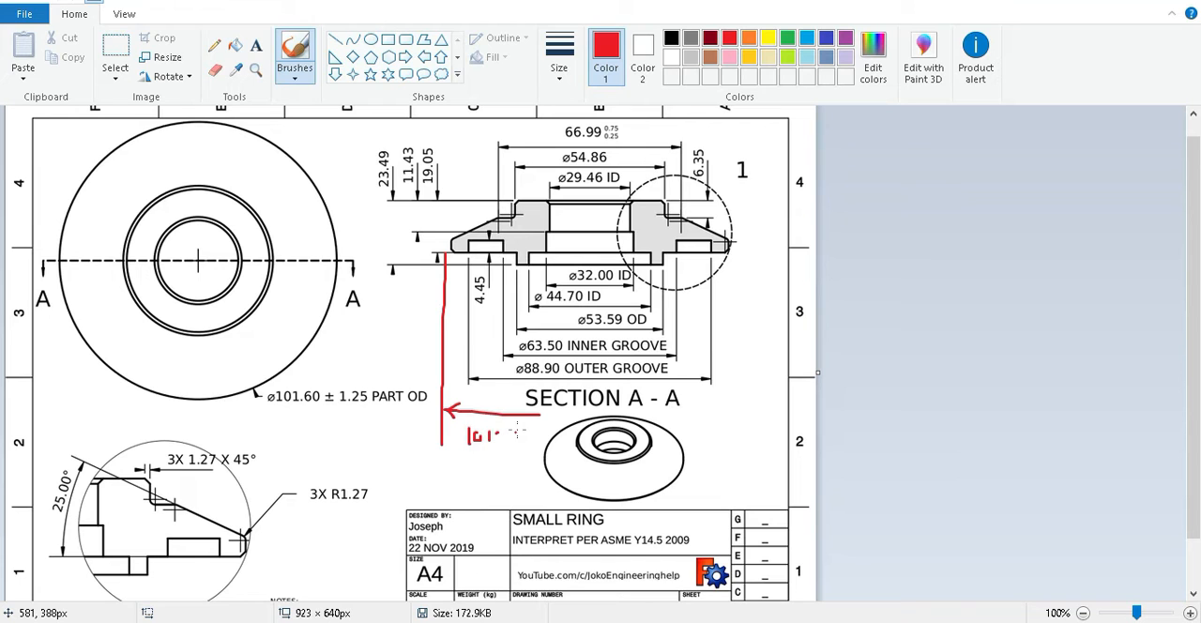
mouse_move(513, 430)
mouse_down()
mouse_move(495, 443)
mouse_move(457, 436)
mouse_move(449, 451)
mouse_up()
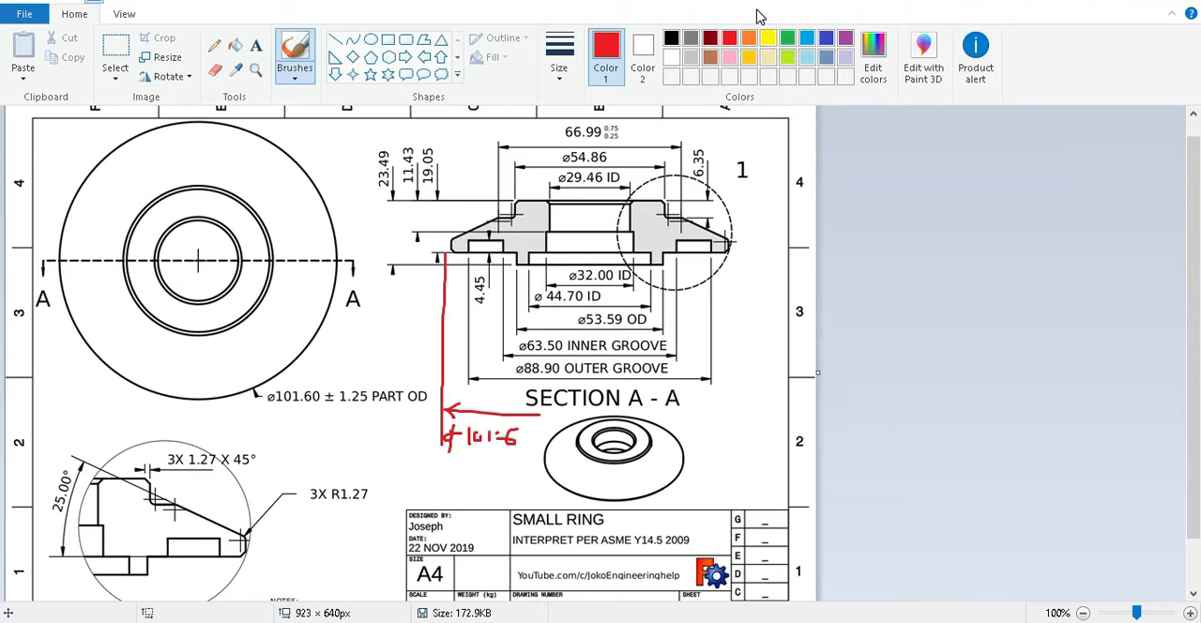
Arrange the windows side by side, with the Ring drawing on the left half and AutoCAD filling the right half.
double_click(467, 4)
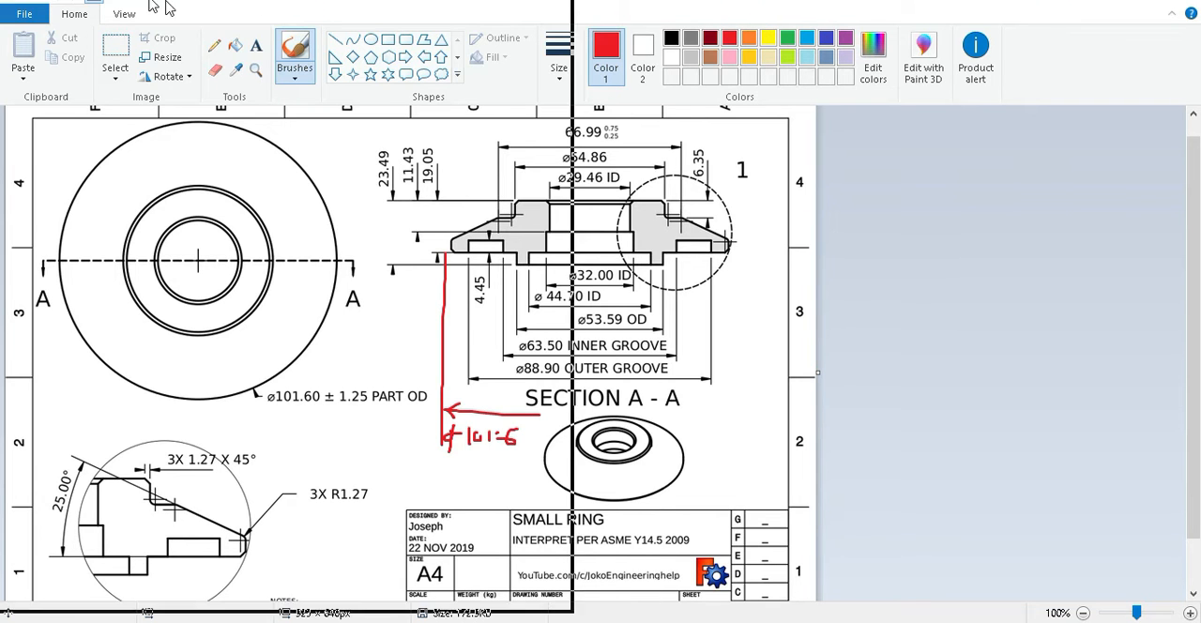
mouse_move(235, 12)
mouse_down()
mouse_move(290, 27)
mouse_move(195, 31)
mouse_move(191, 14)
mouse_up()
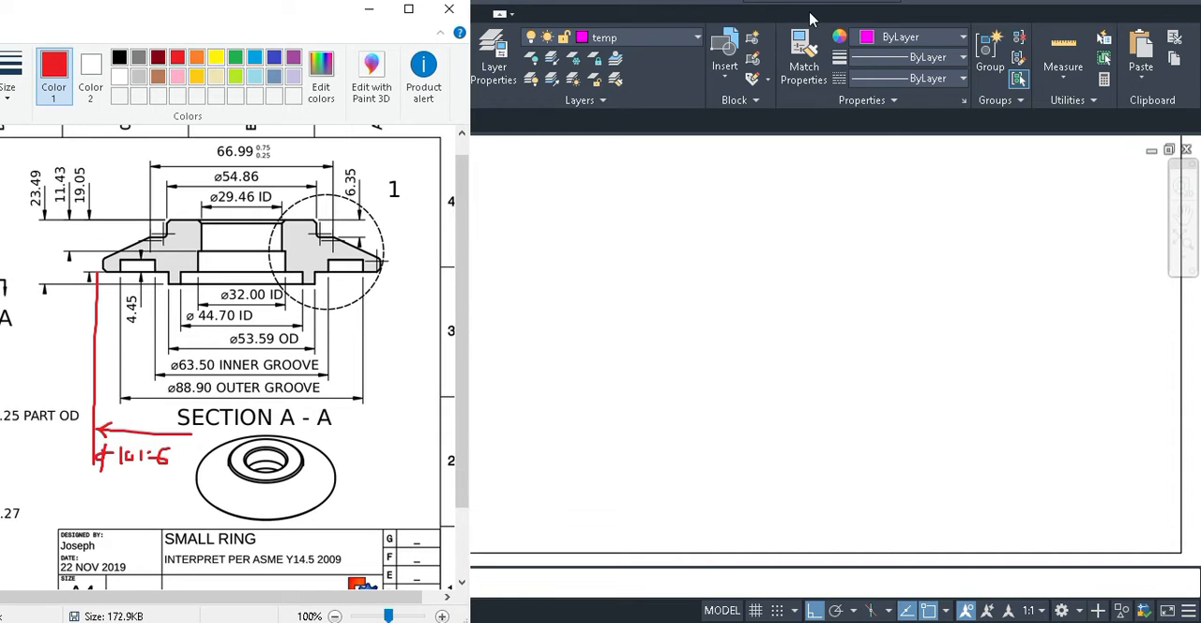
click(695, 12)
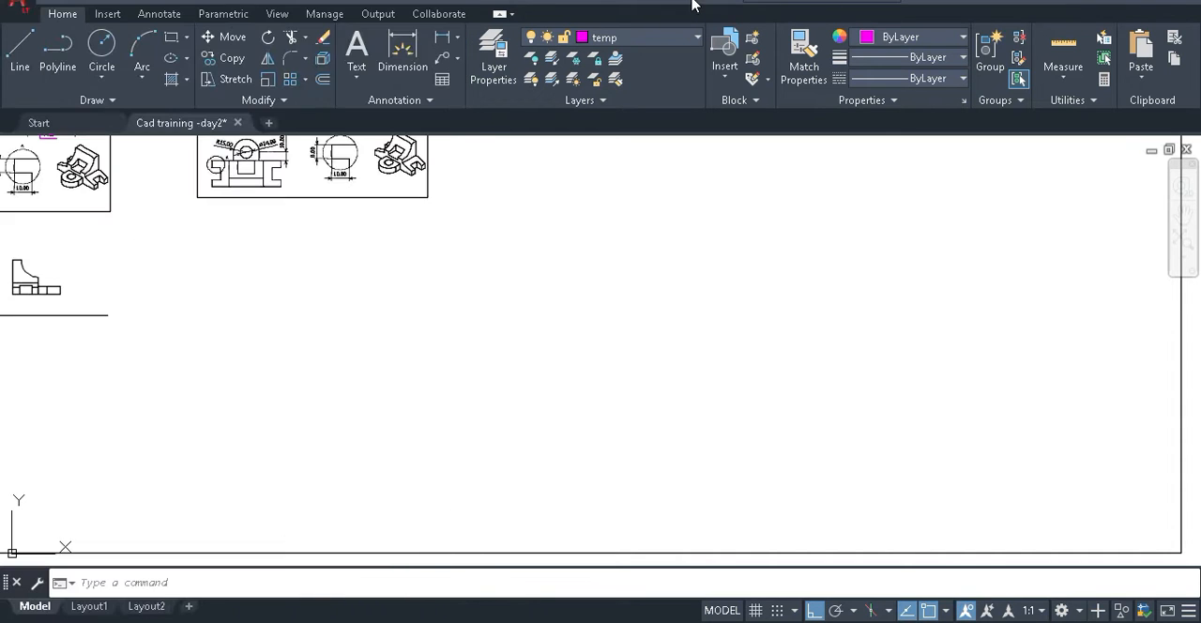
double_click(567, 11)
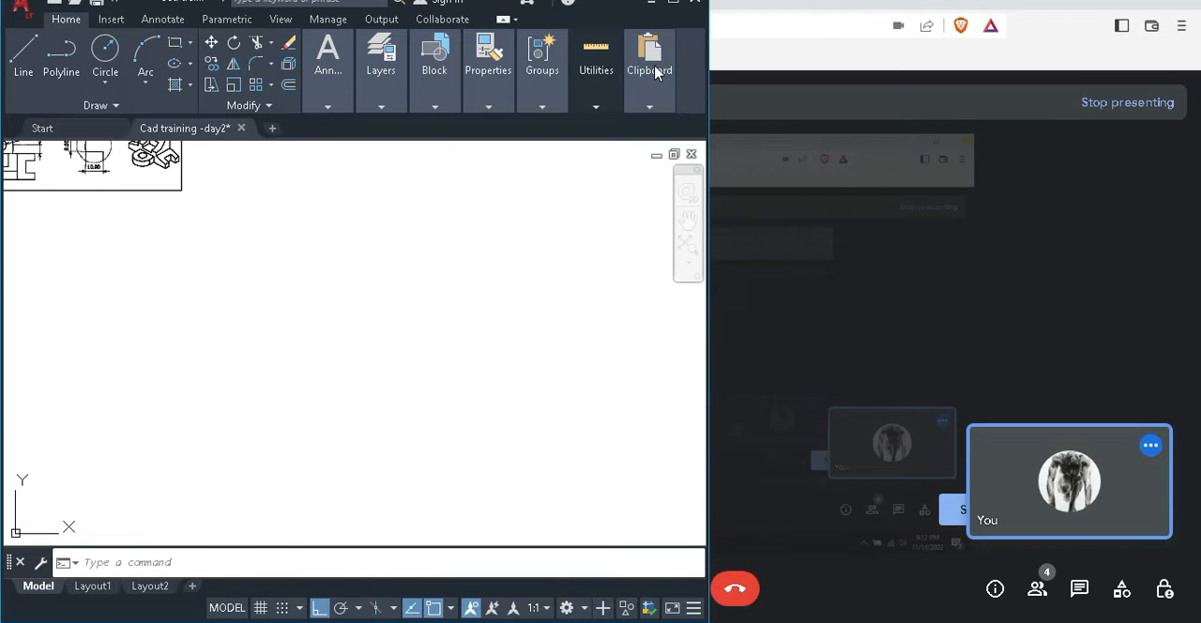
click(674, 4)
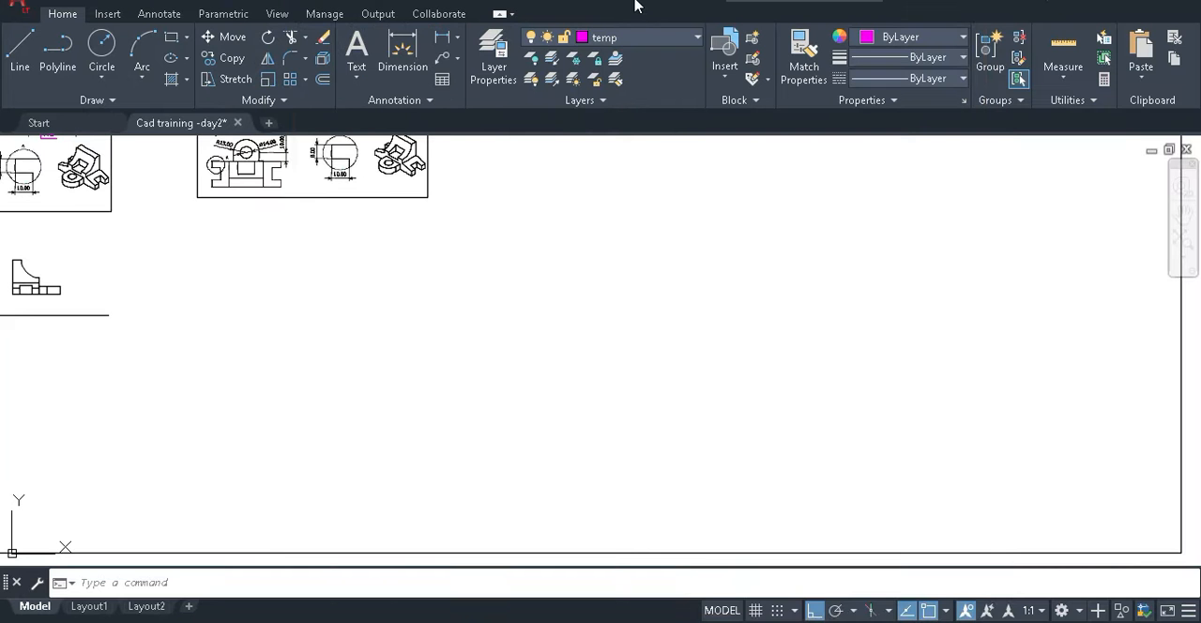
mouse_move(640, 13)
mouse_down()
mouse_move(855, 17)
mouse_move(848, 11)
mouse_up()
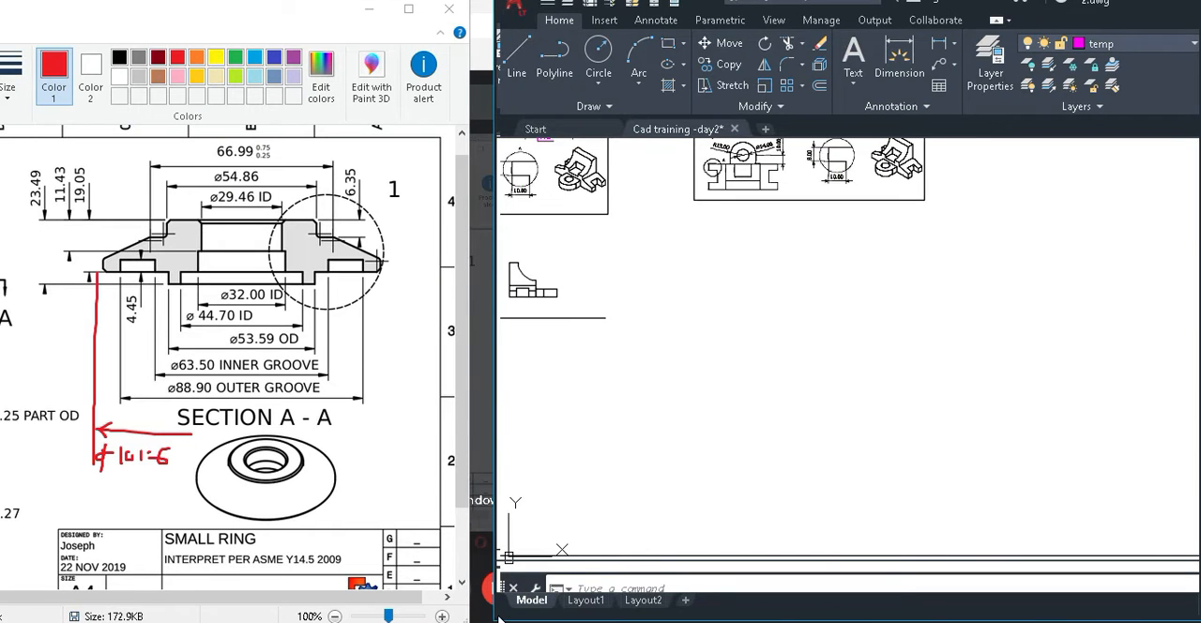
click(663, 469)
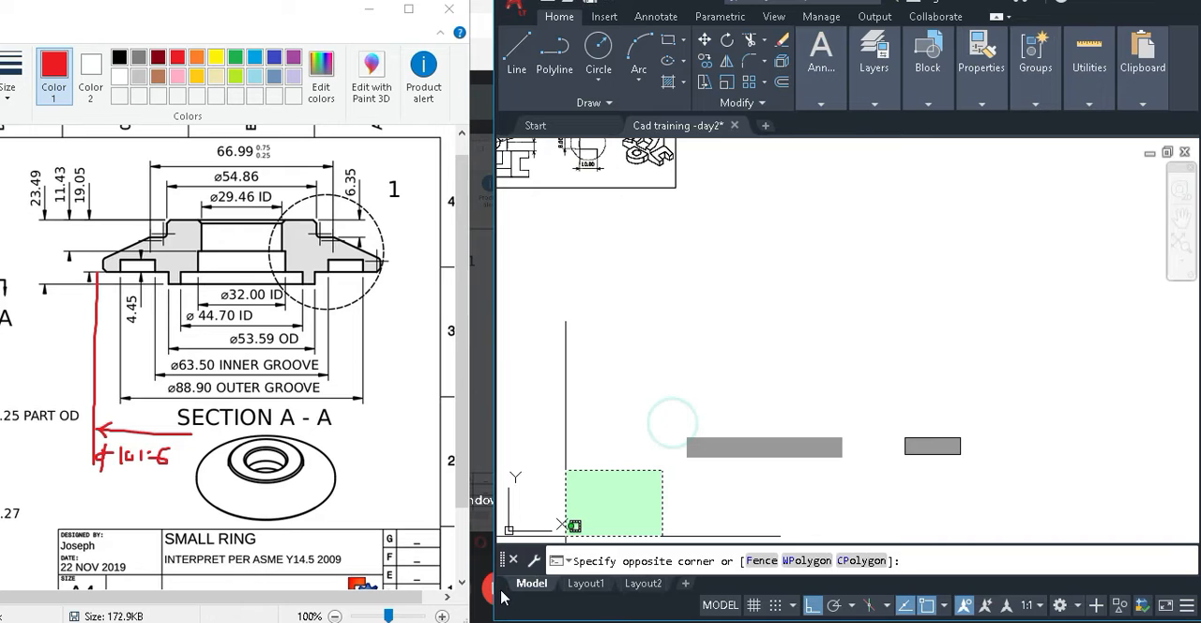
key(Escape)
drag(493, 616, 463, 620)
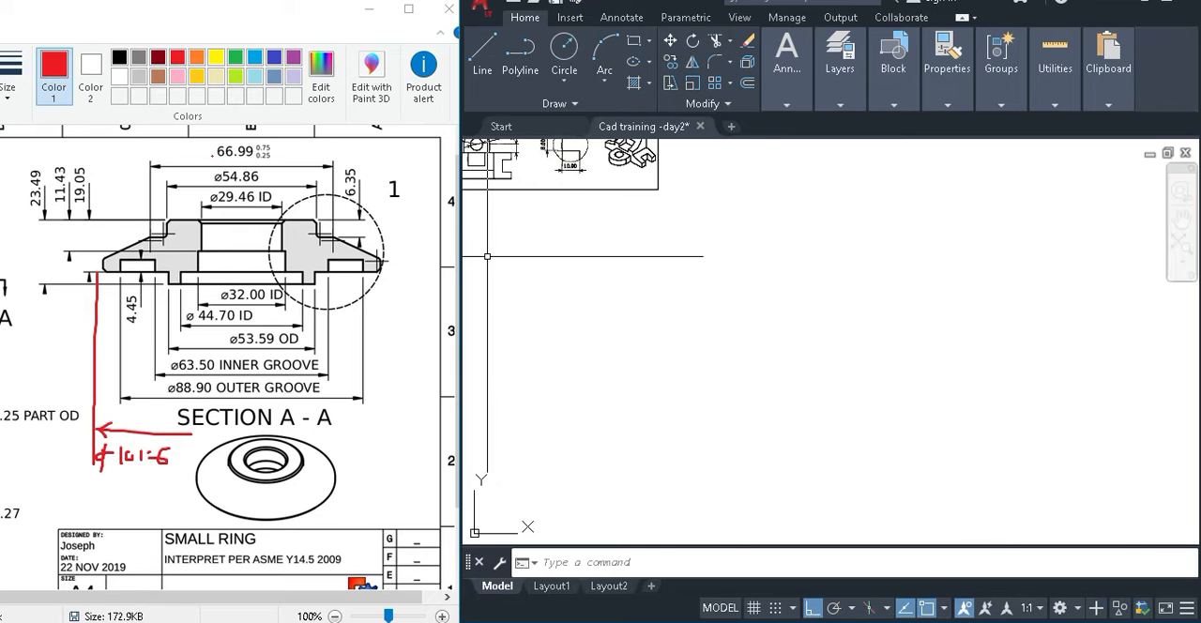
Draw a vertical line in an empty area of the AutoCAD drawing as the ring section's centre line.
middle_drag(754, 328, 722, 356)
scroll(761, 325, up, 2)
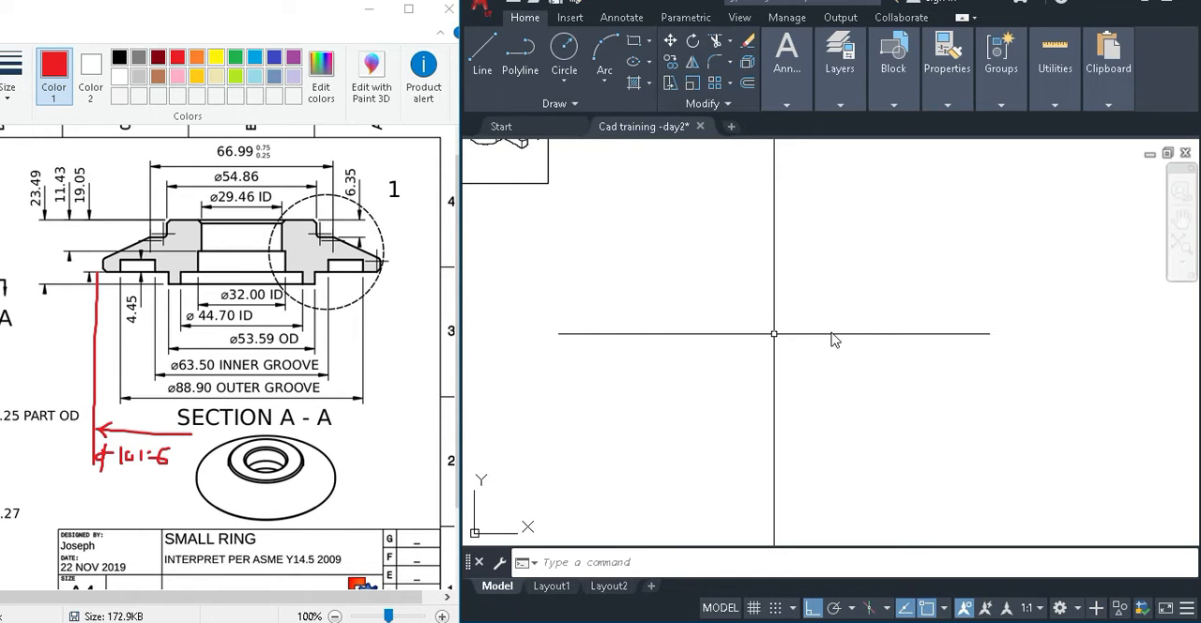
text(l)
key(Return)
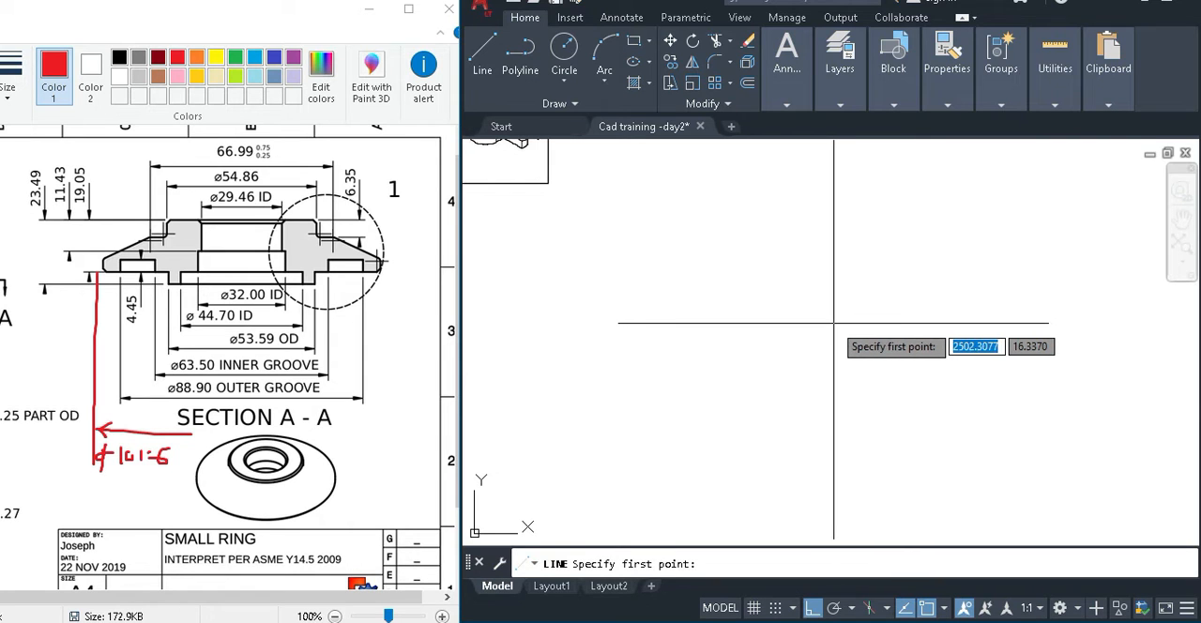
click(838, 255)
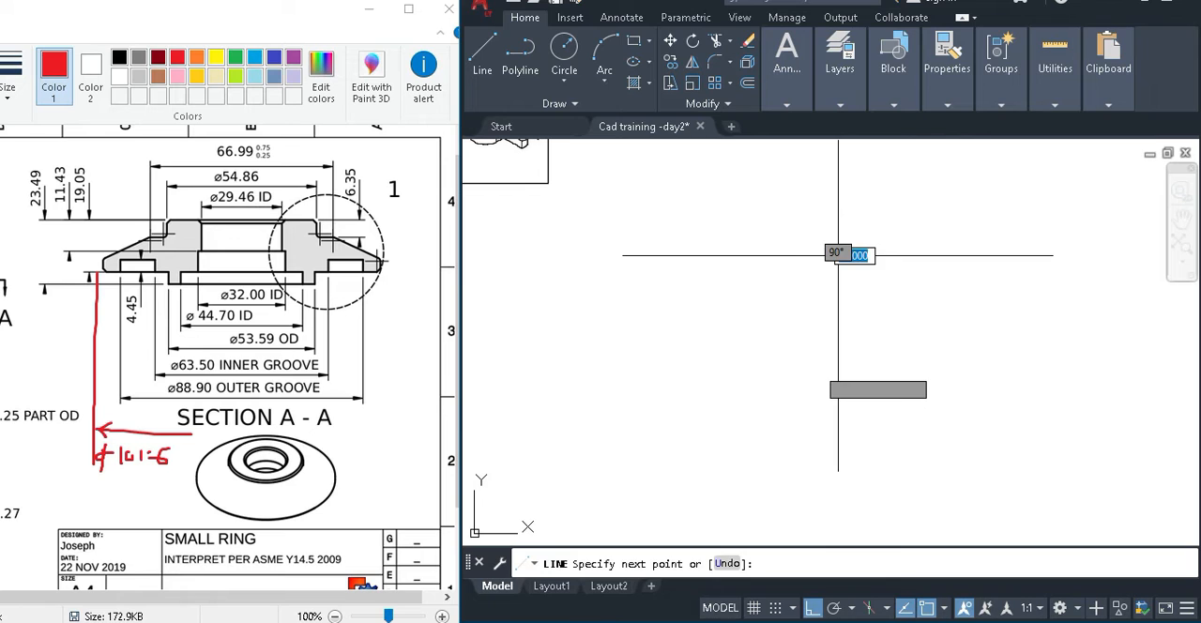
click(825, 391)
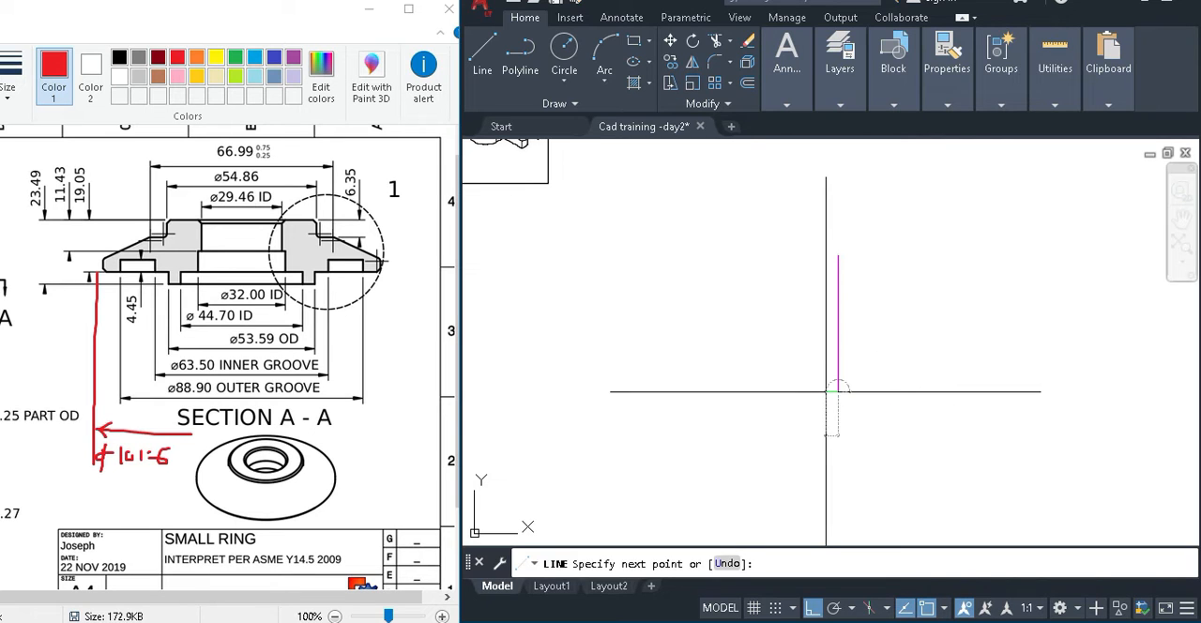
key(Escape)
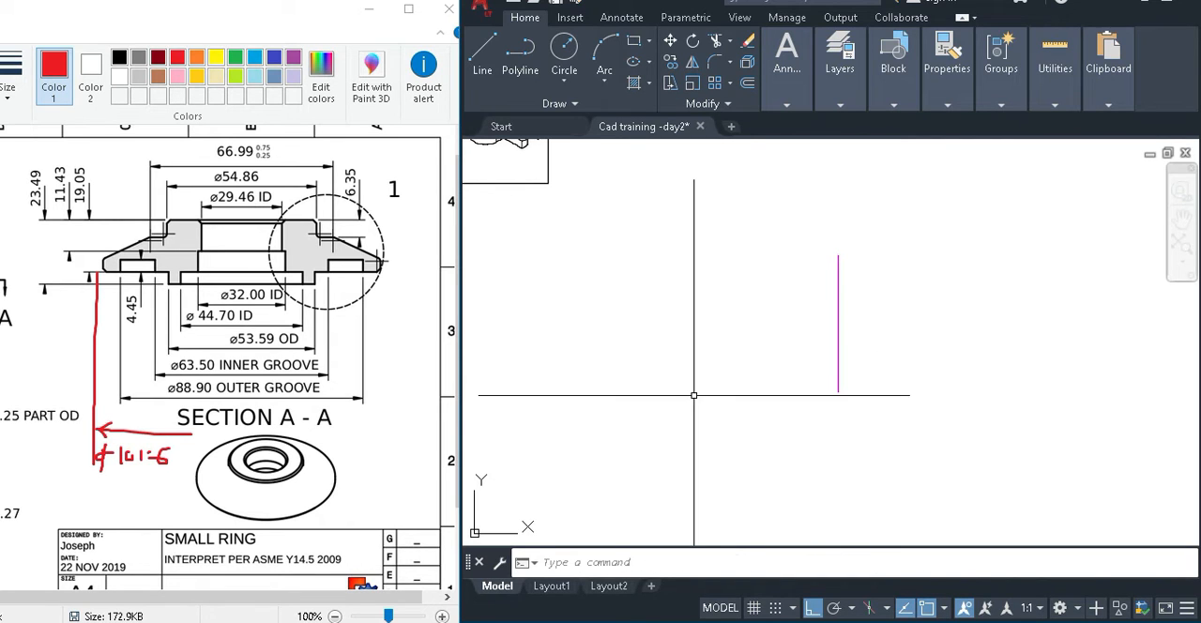
Try to offset the vertical line using a distance of 101.6/2.
text(o)
key(Return)
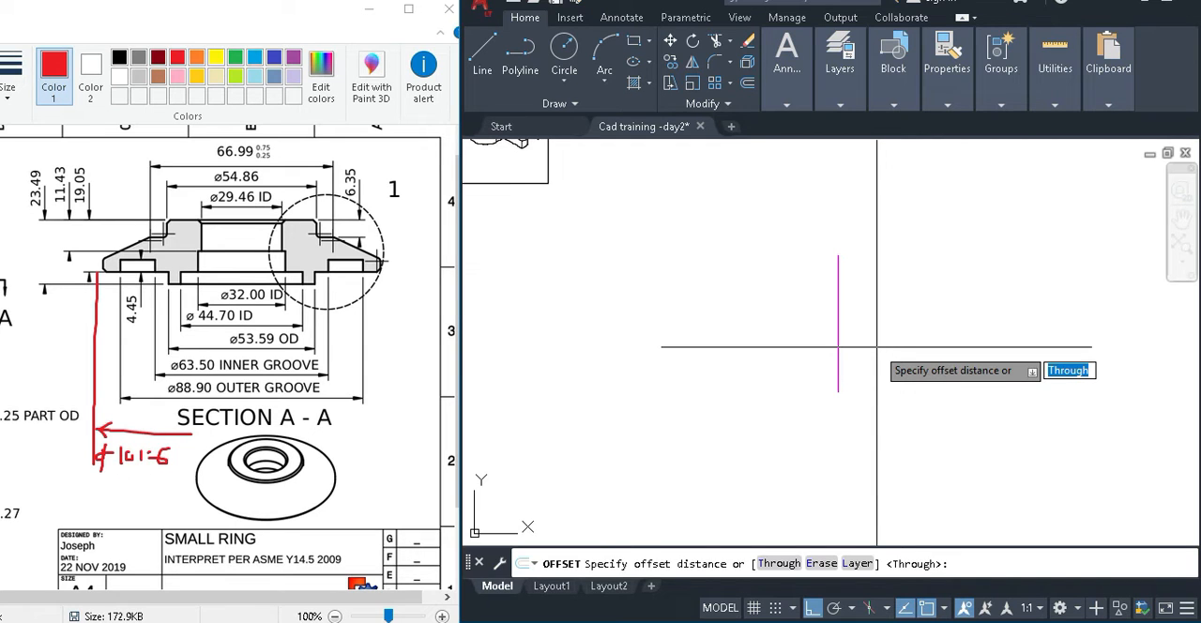
text(101.)
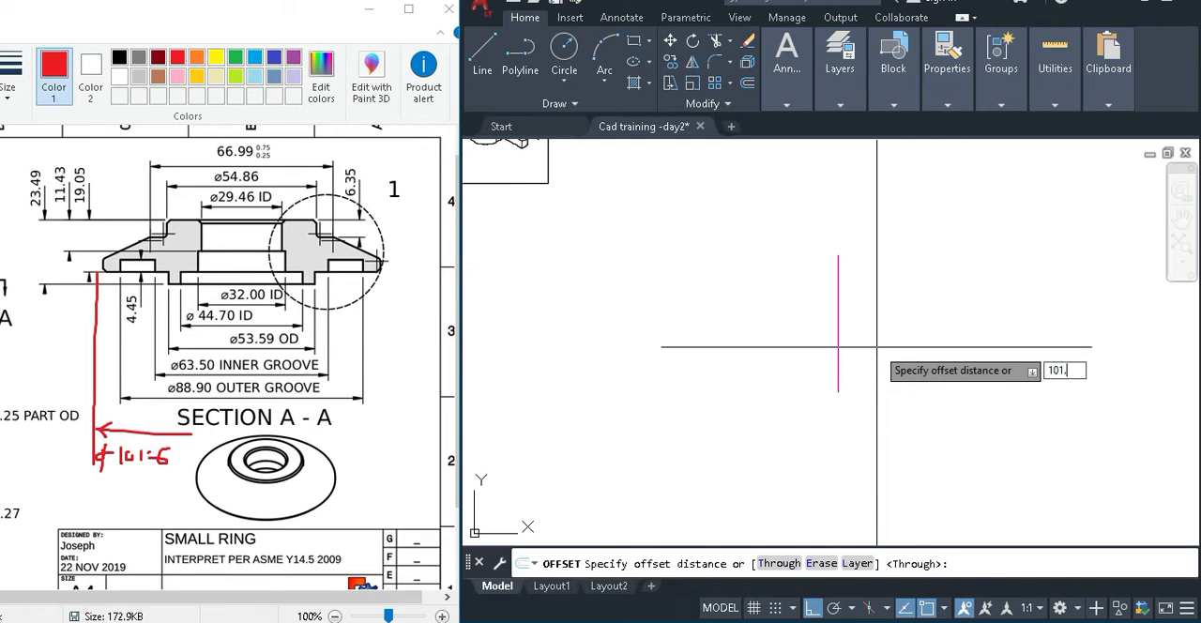
text(6/2)
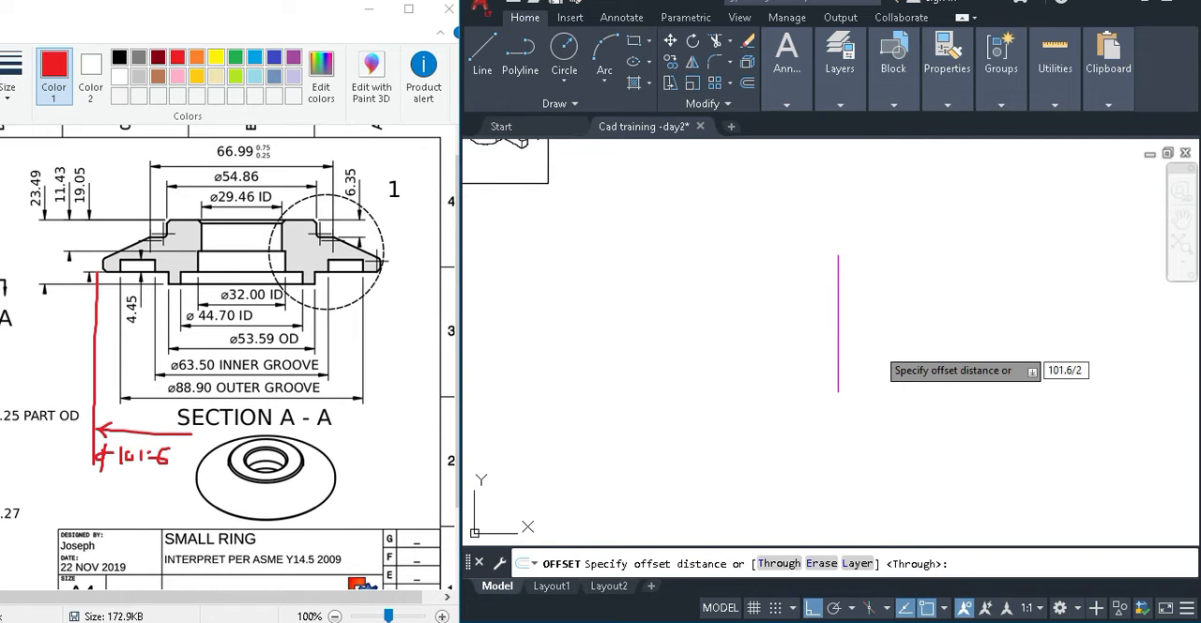
key(Return)
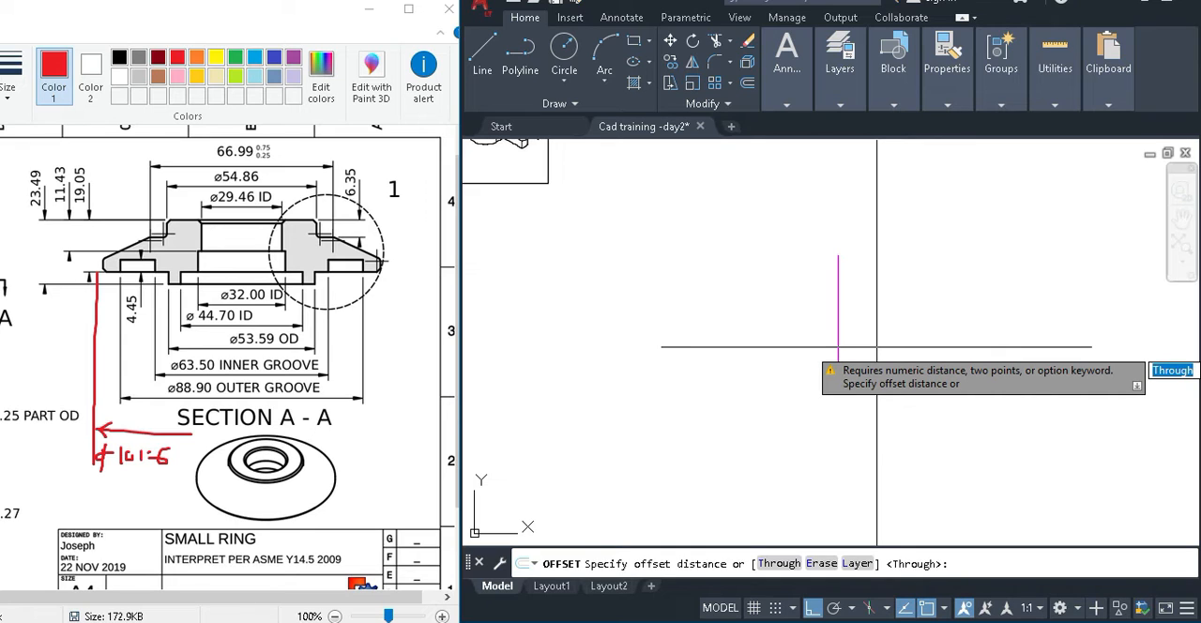
key(Escape)
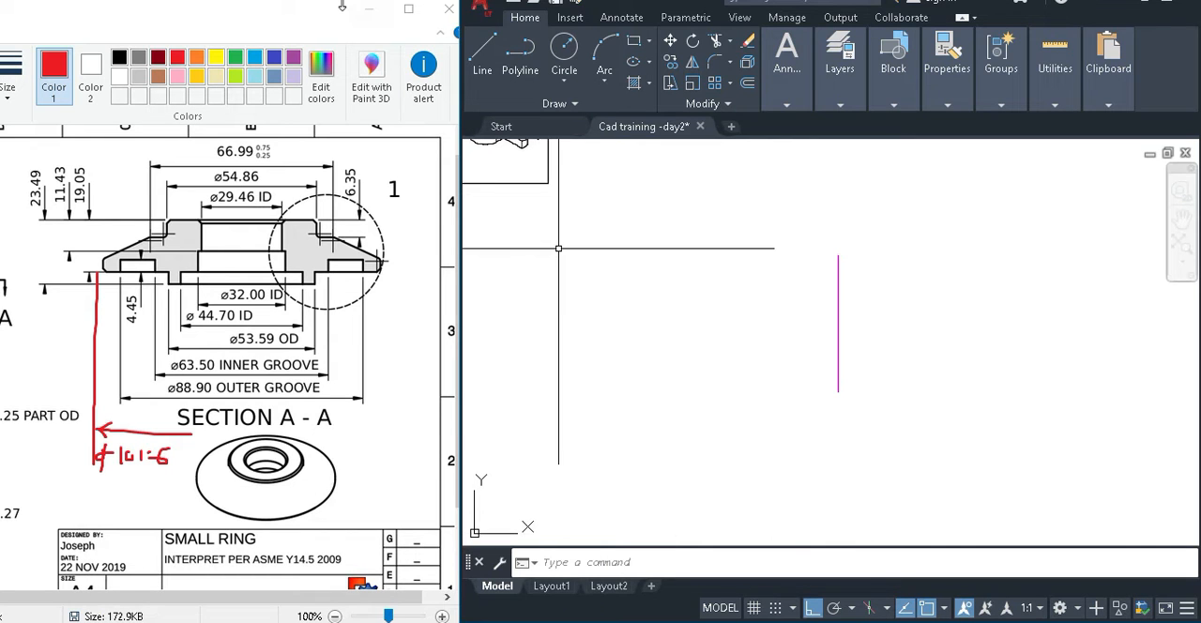
Create a new XLSX worksheet in the CAD Classes Train folder and open it in a reduced WPS Office window.
click(301, 262)
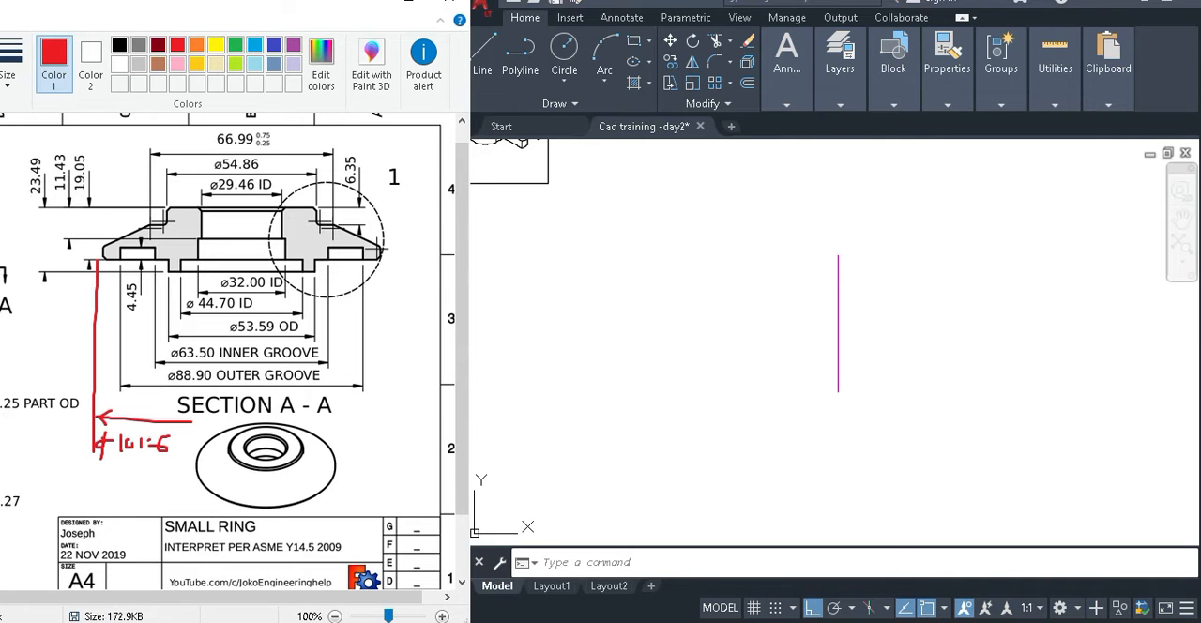
mouse_move(581, 622)
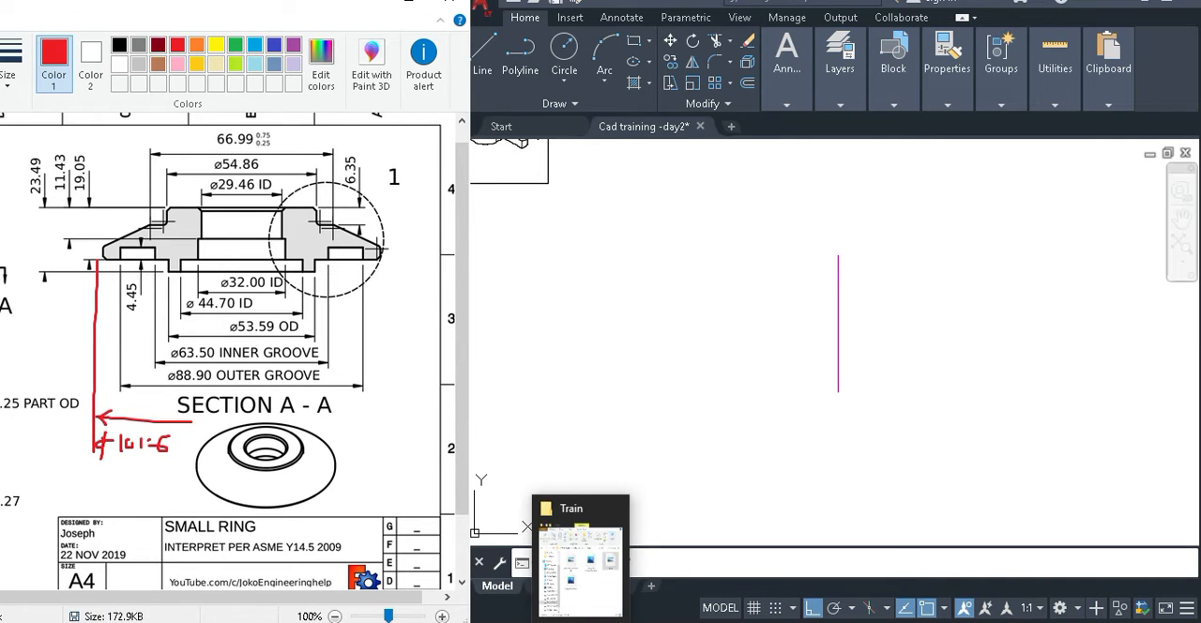
click(611, 586)
right_click(1029, 413)
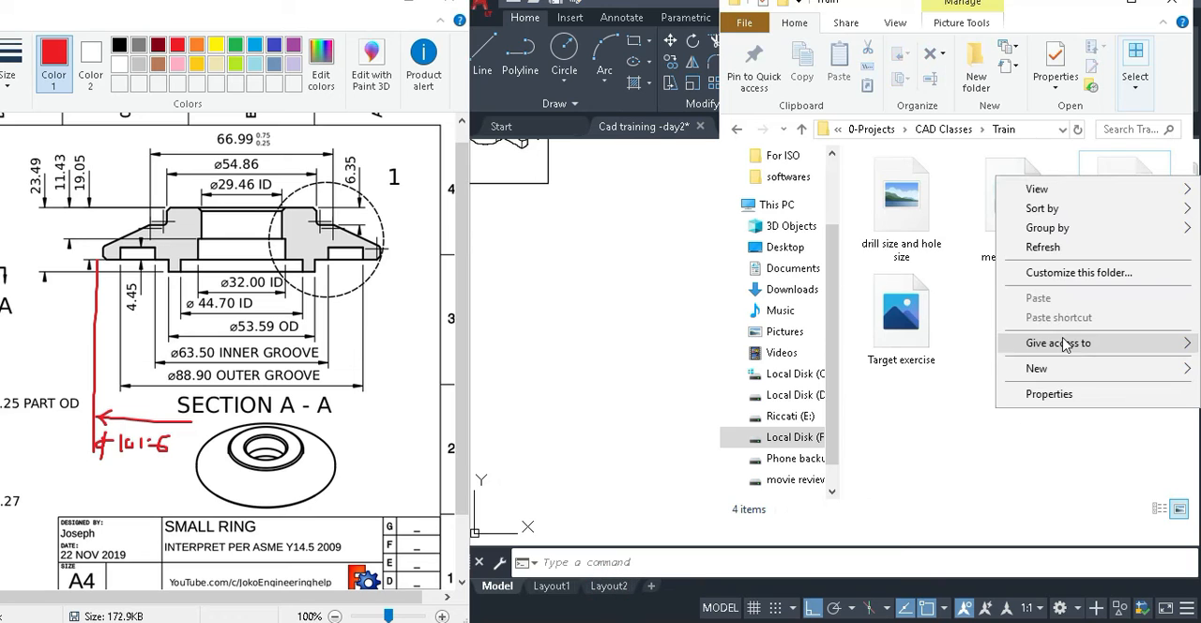
click(1066, 369)
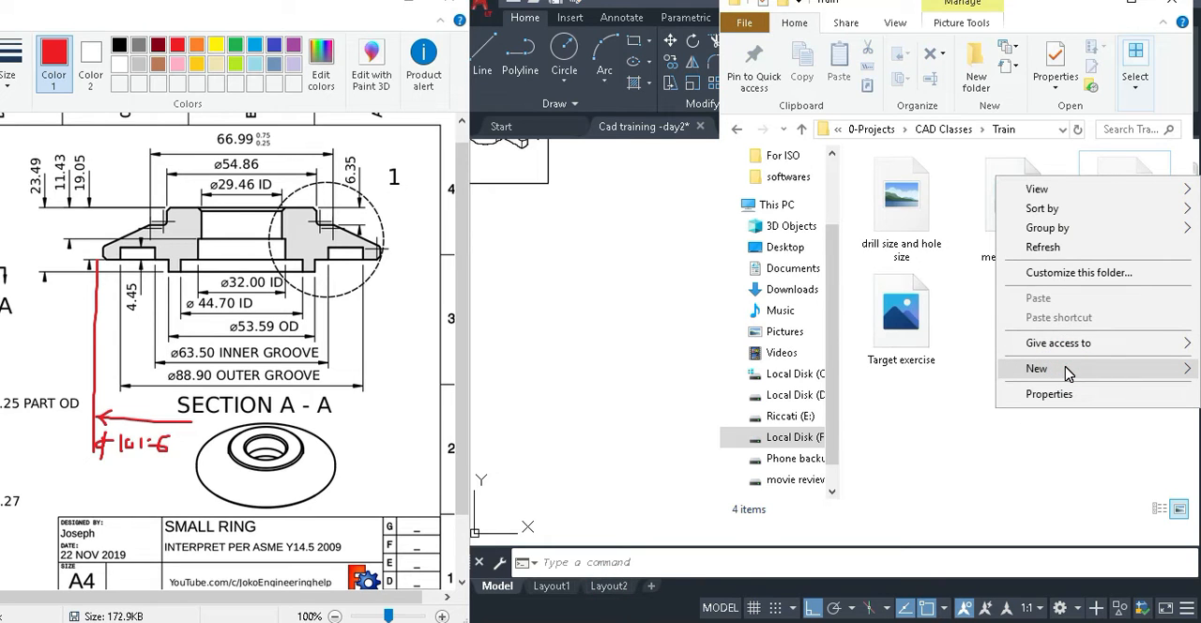
click(1067, 371)
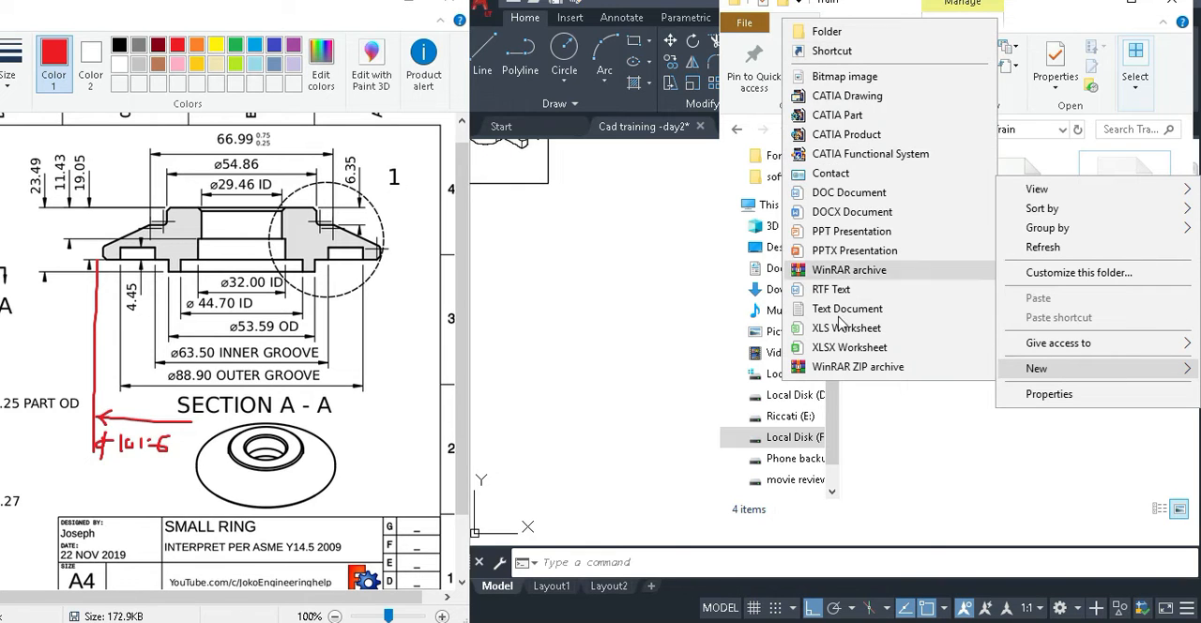
click(826, 346)
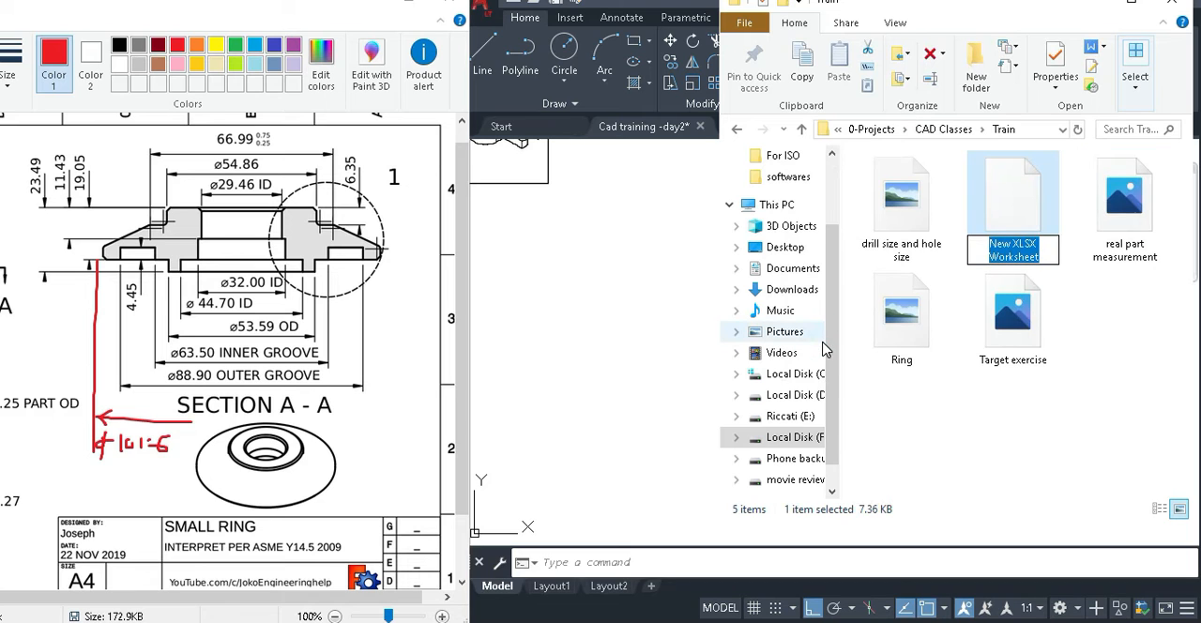
click(998, 451)
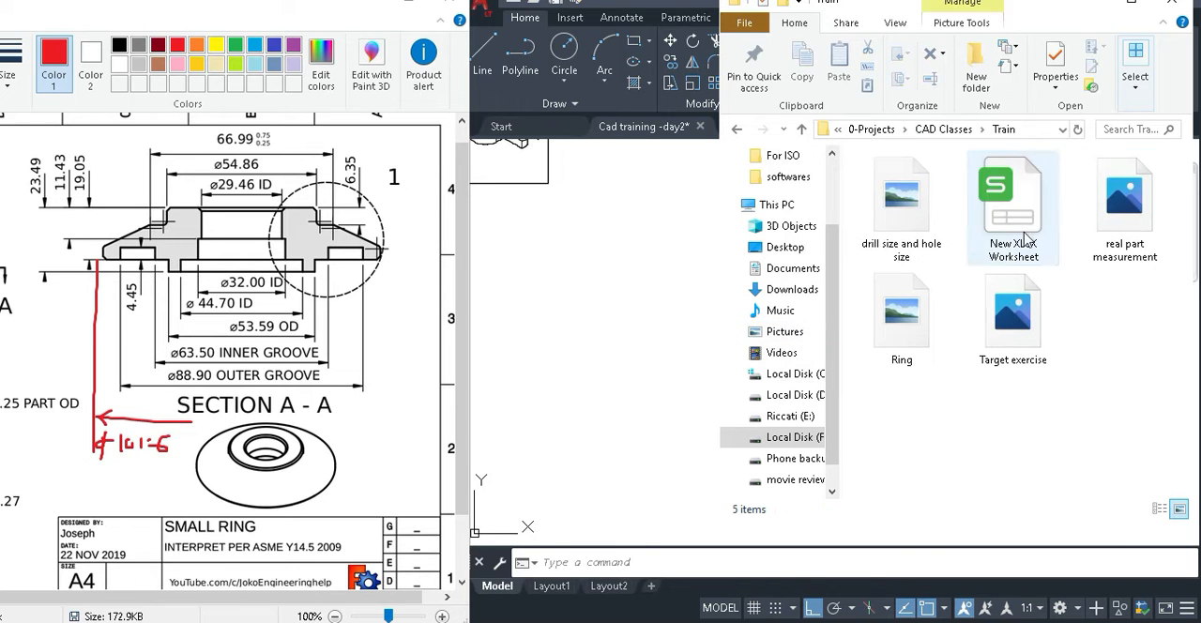
double_click(1026, 235)
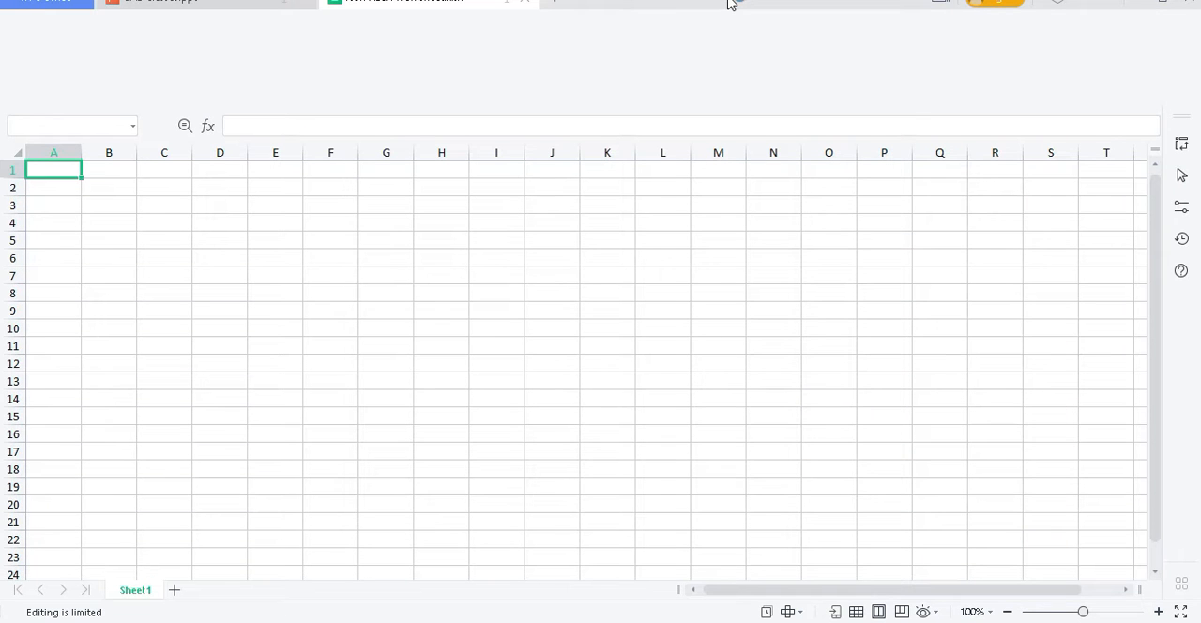
double_click(731, 2)
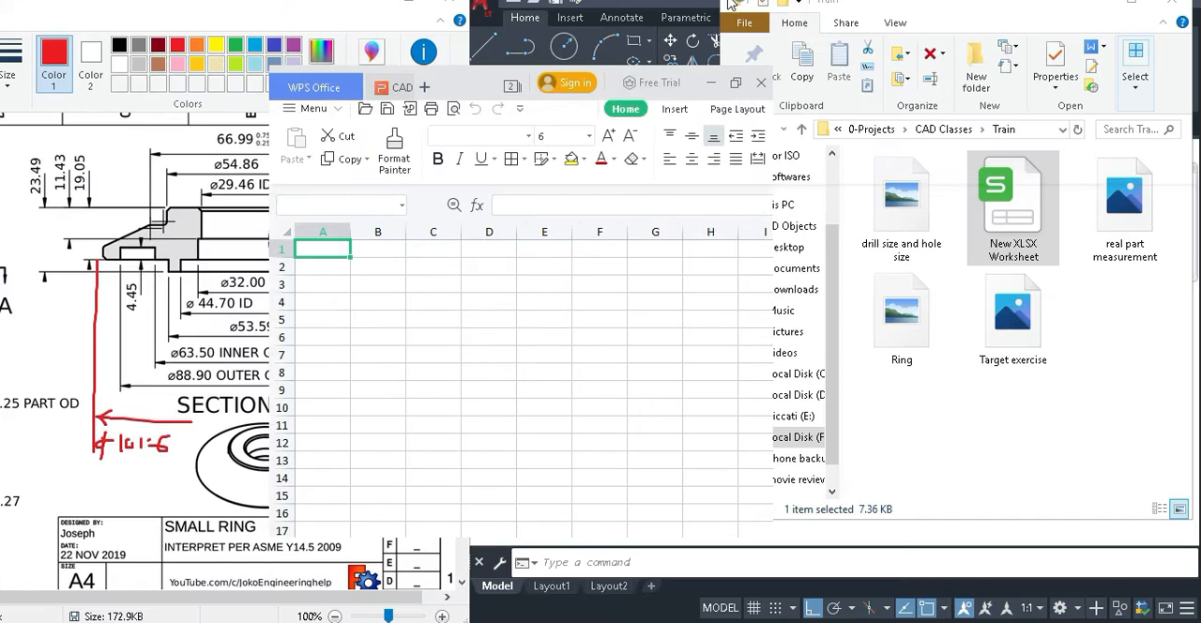
Move the worksheet window beside the Ring drawing and enlarge it to show more rows and columns.
drag(679, 87, 889, 25)
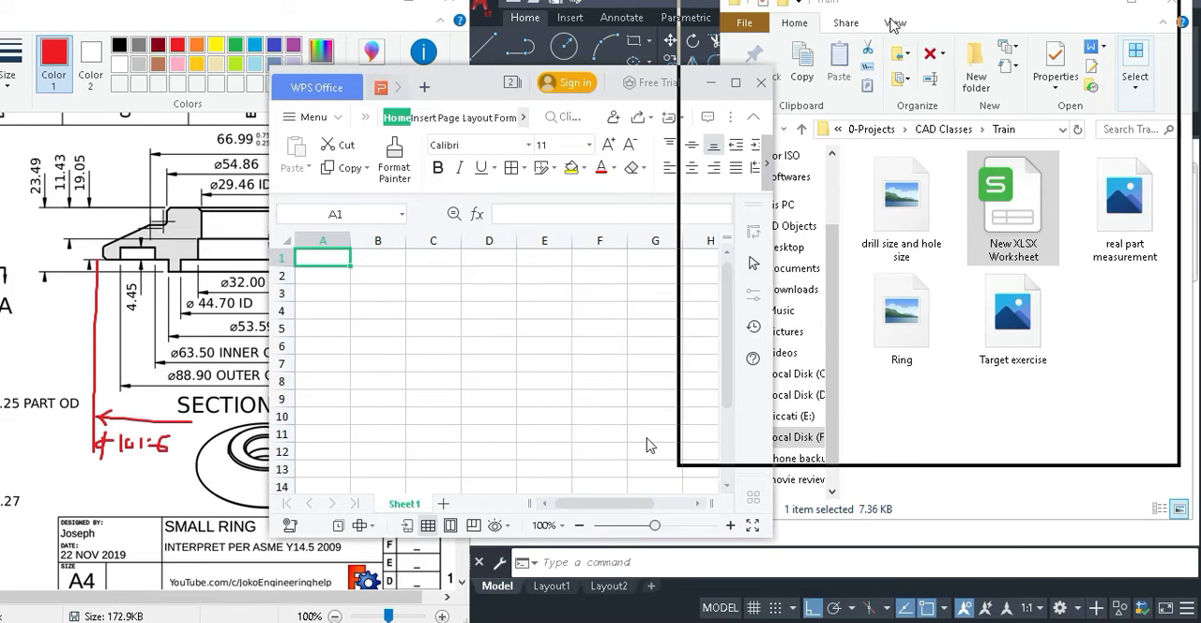
drag(678, 469, 489, 621)
click(657, 235)
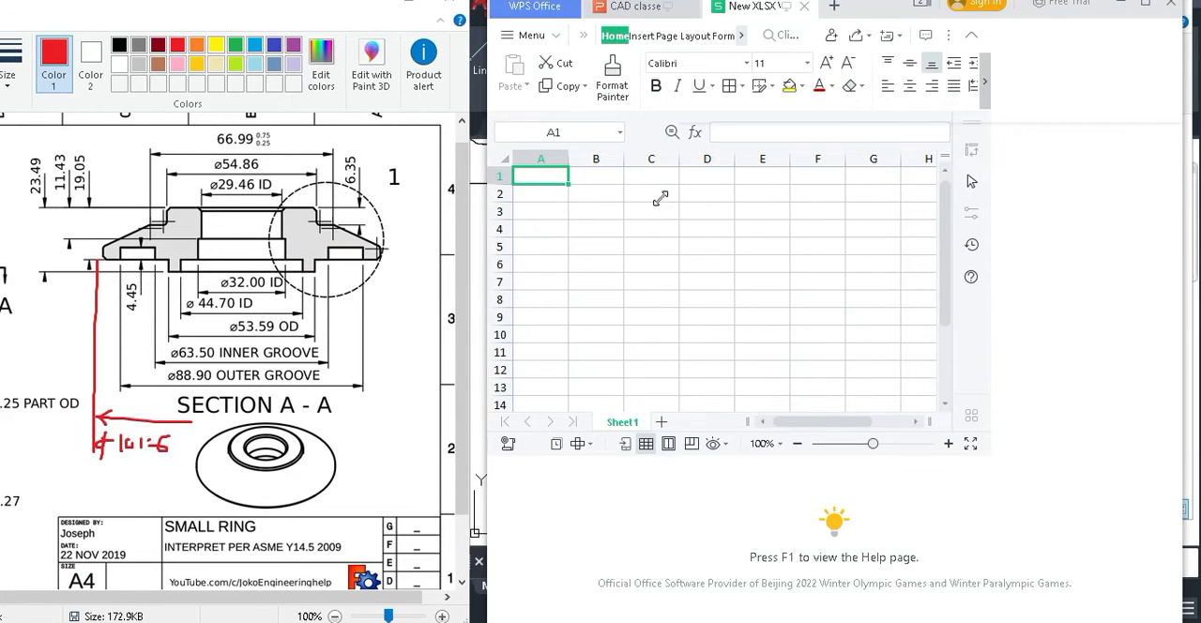
Enter the diameters 66.99, 54.89 and 29.46 in cells C3 to C5.
click(661, 209)
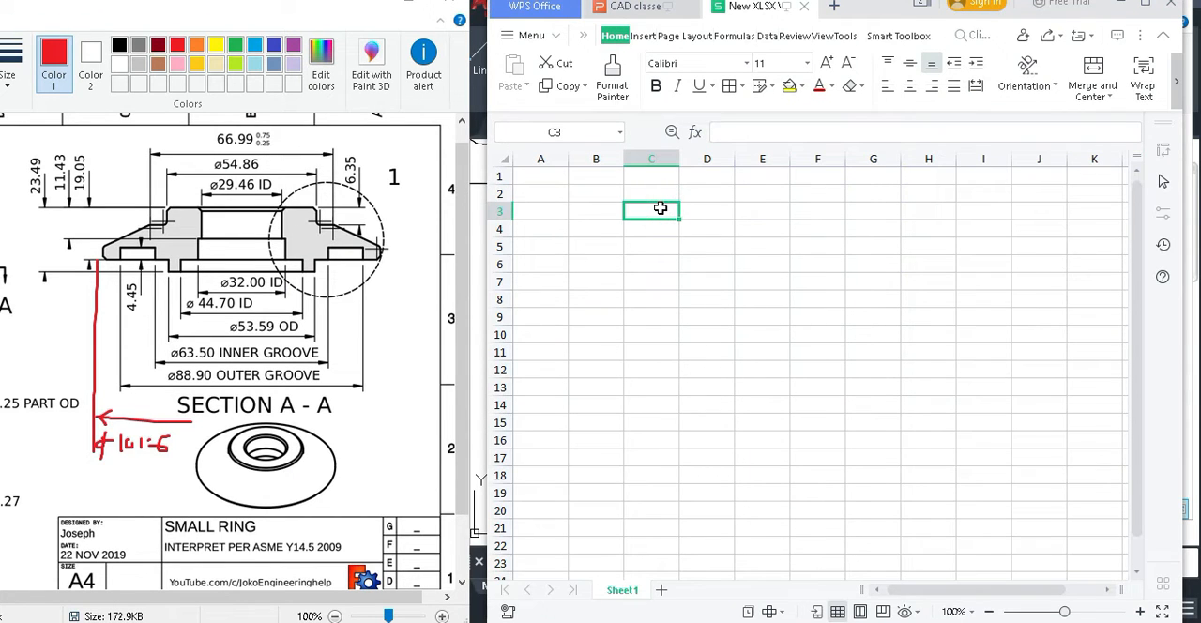
text(66.99)
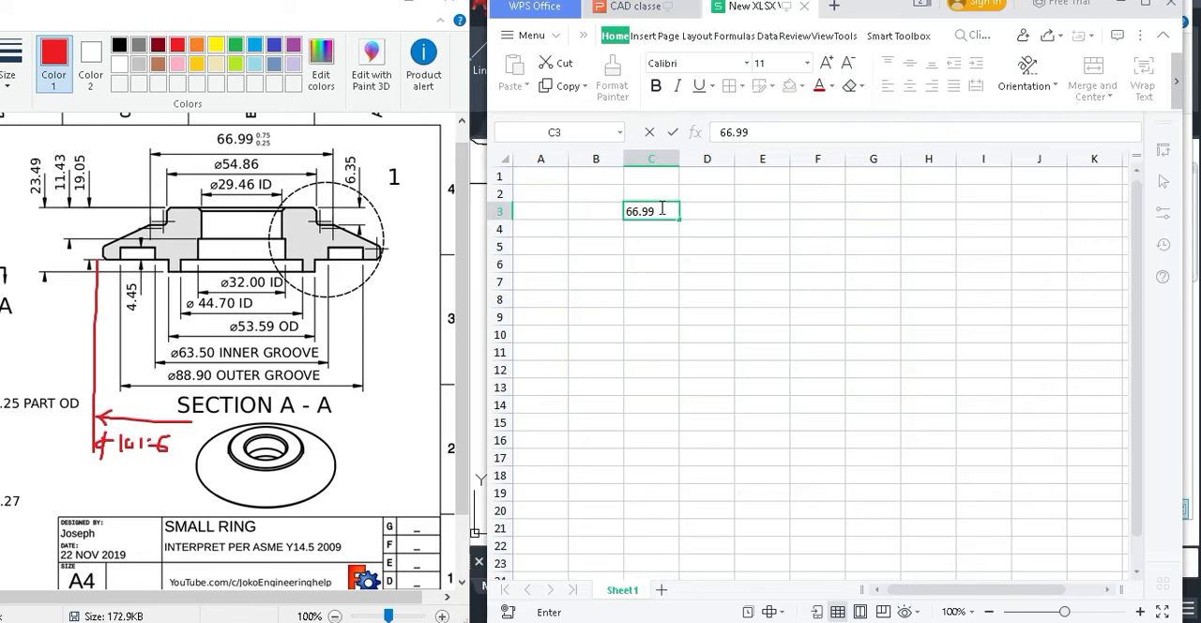
key(Return)
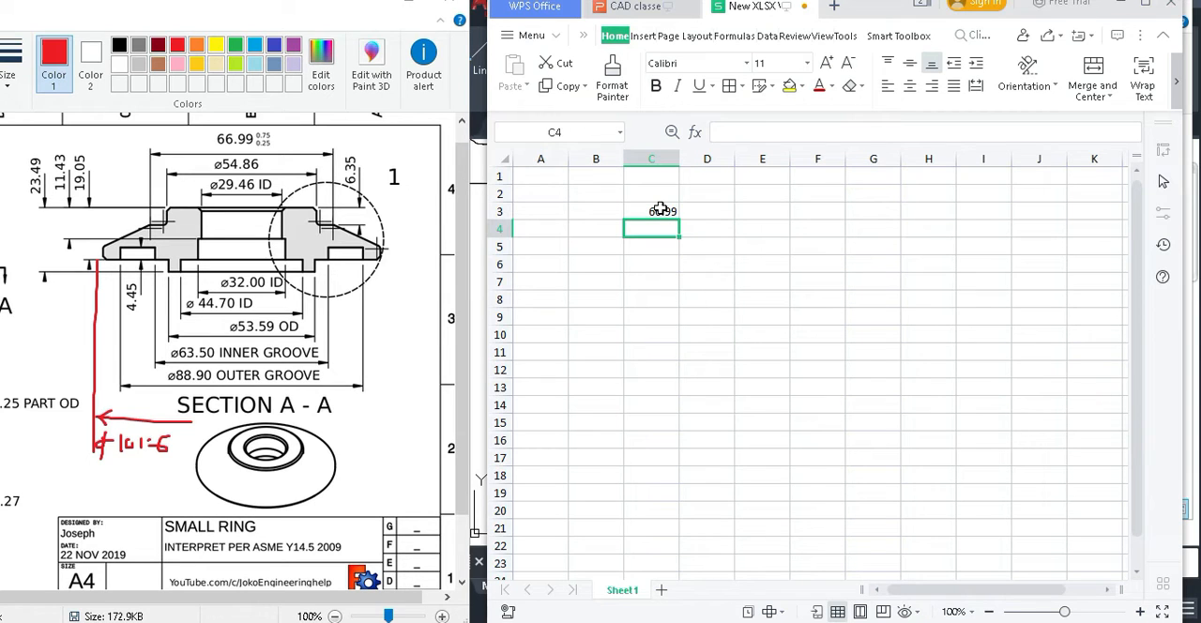
text(54.89)
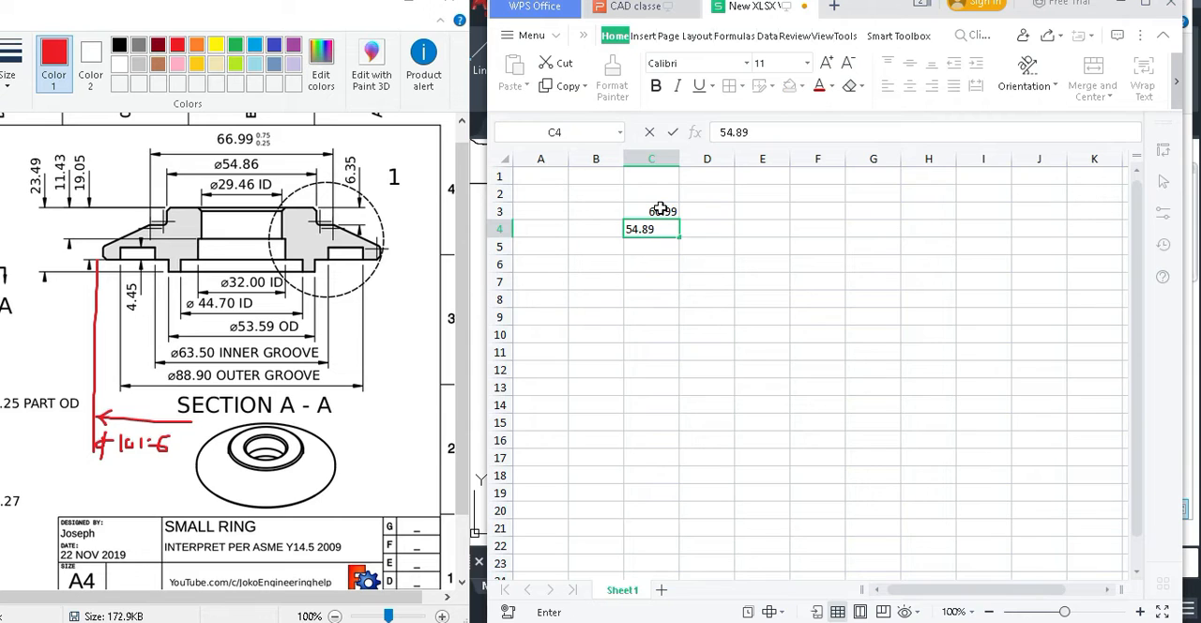
key(Return)
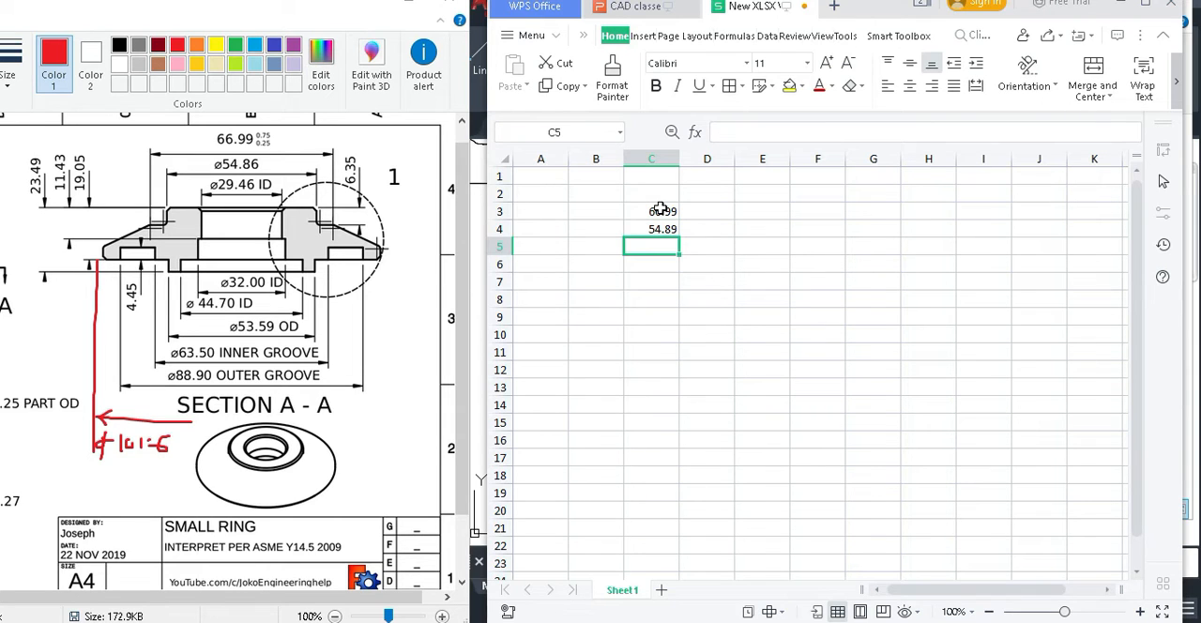
text(28)
key(BackSpace)
text(9)
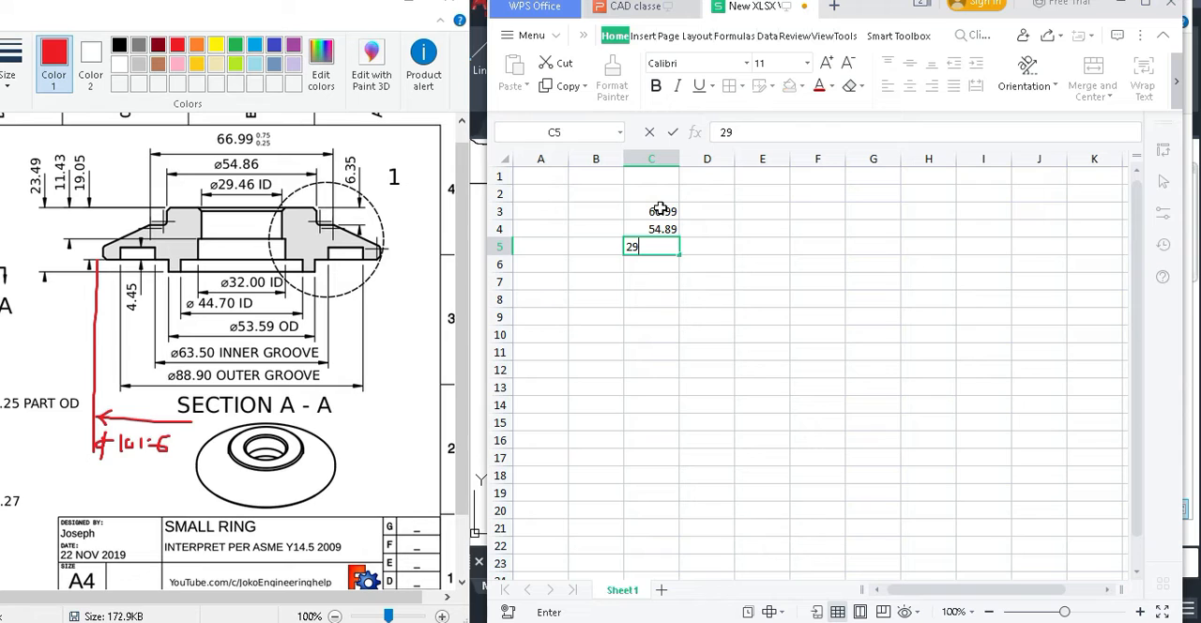
text(.46)
key(Return)
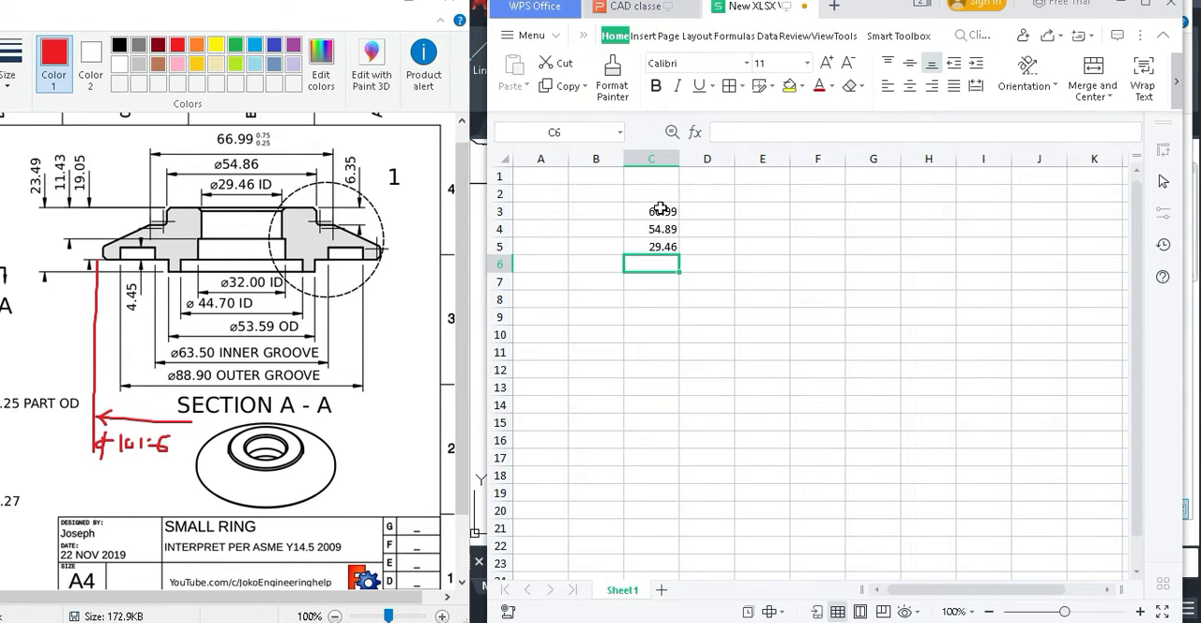
Enter the diameters 32, 44.70 and 53.59 in cells C6 to C8.
text(32)
key(Return)
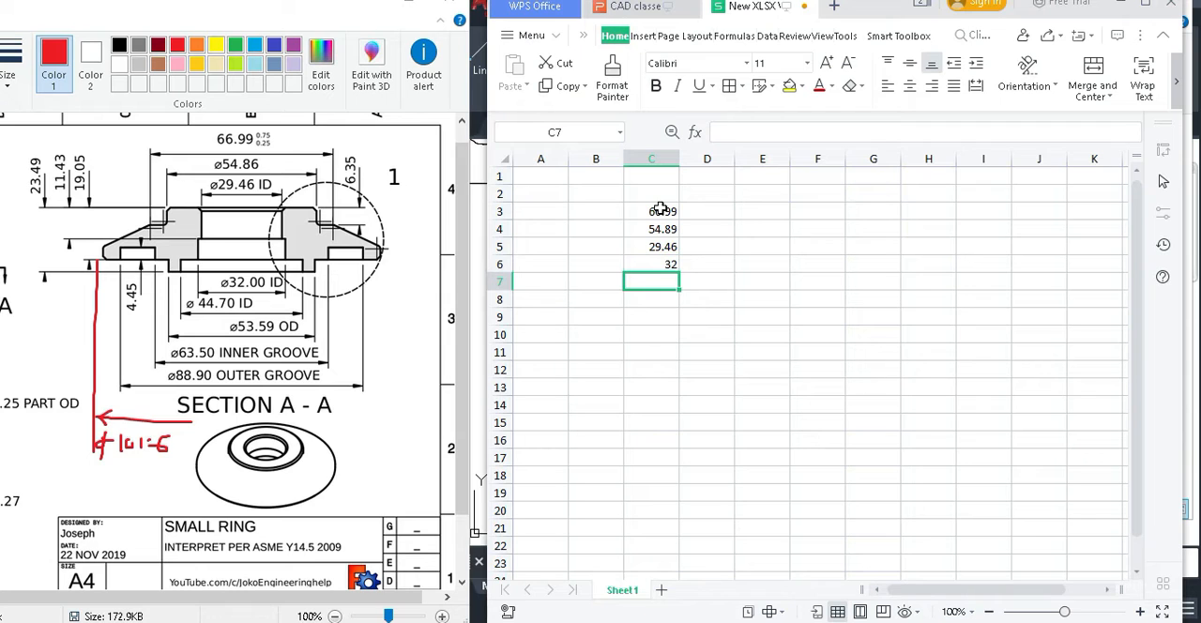
text(44.70)
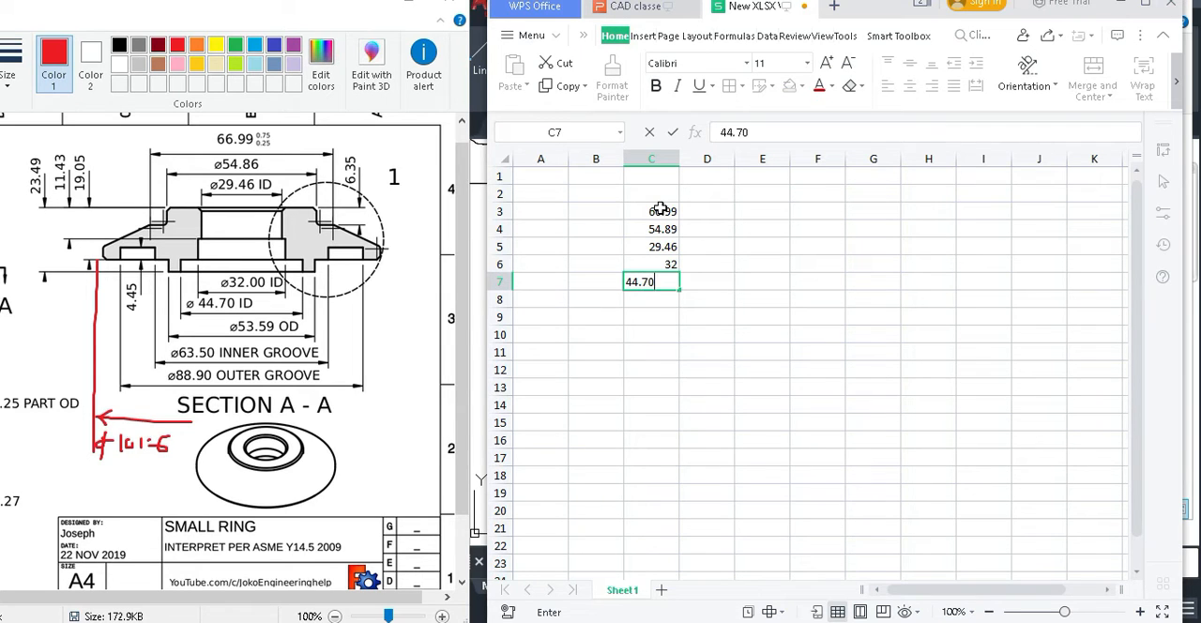
key(Return)
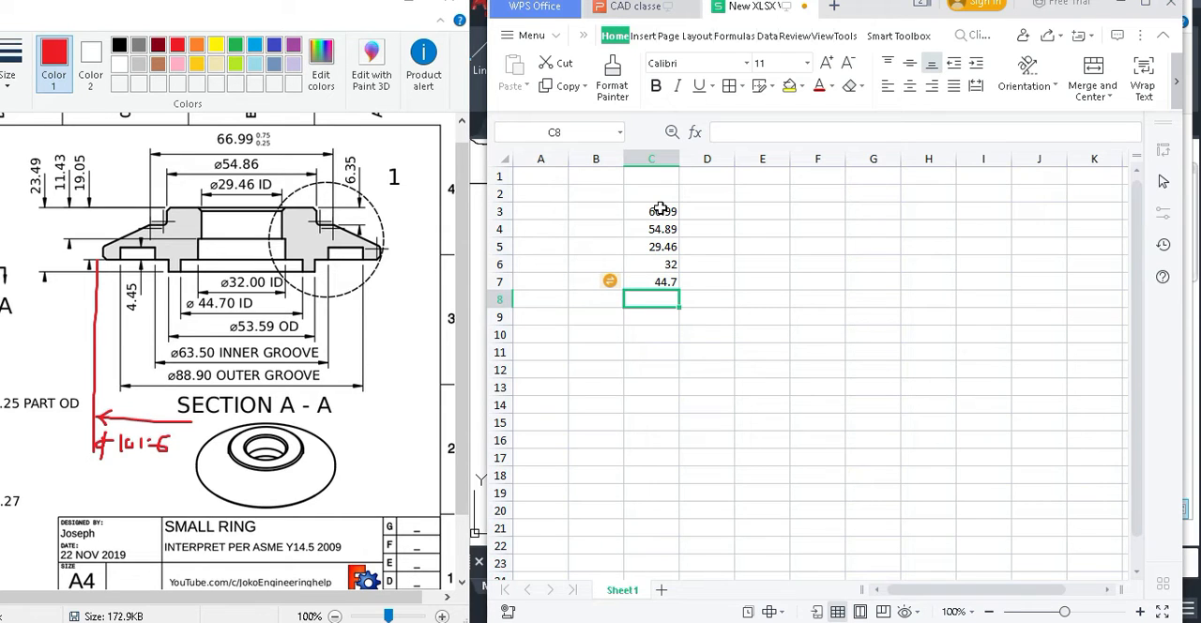
text(53)
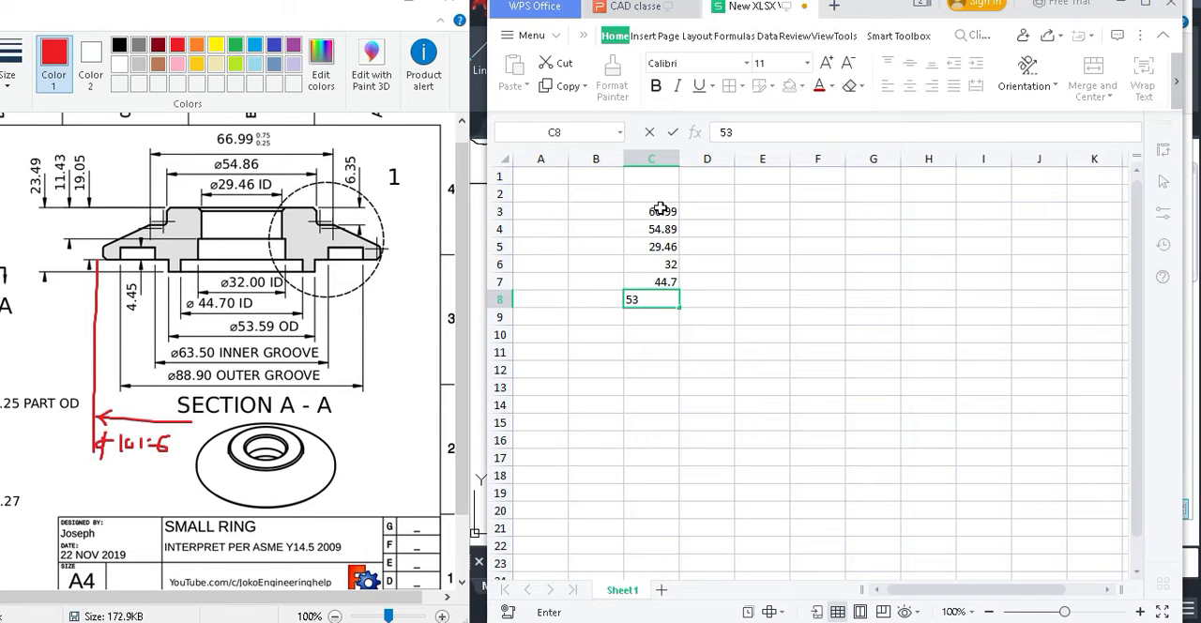
text(.59)
key(Return)
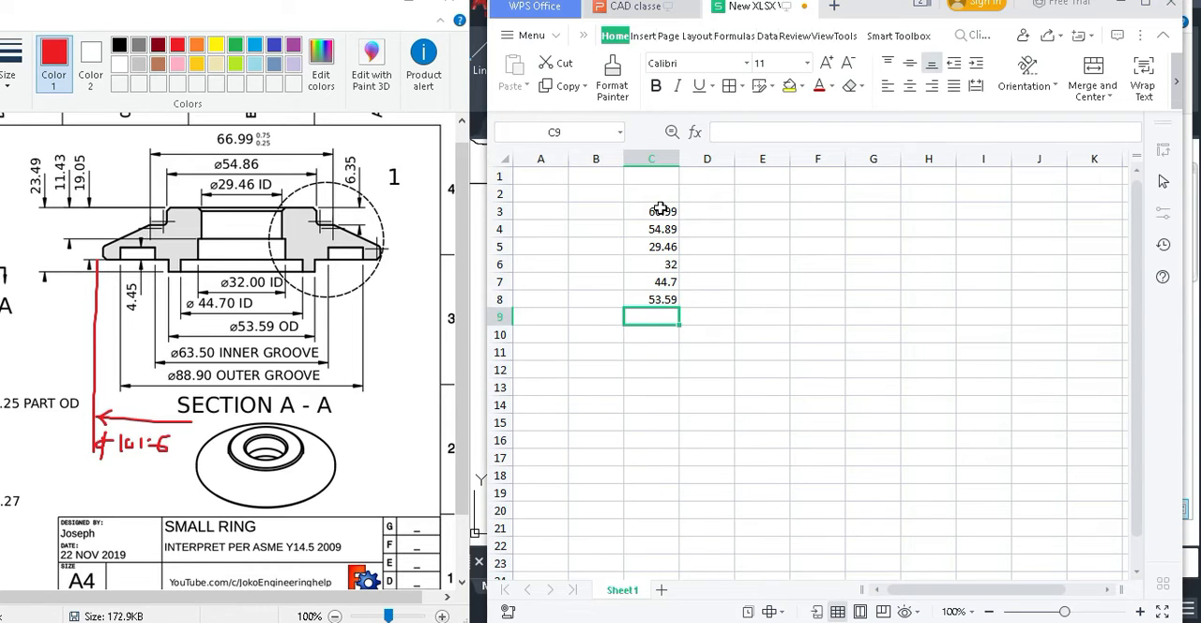
Enter the diameters 63.50, 88.90 and 101.6 in cells C9 to C11.
text(6)
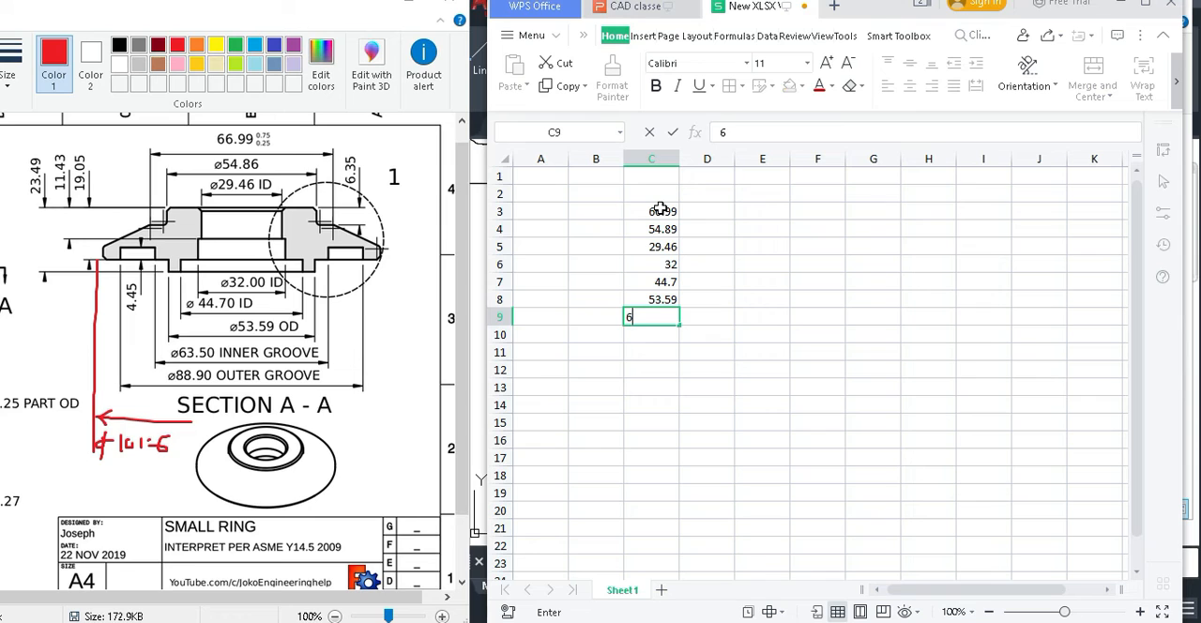
text(3.50)
key(Return)
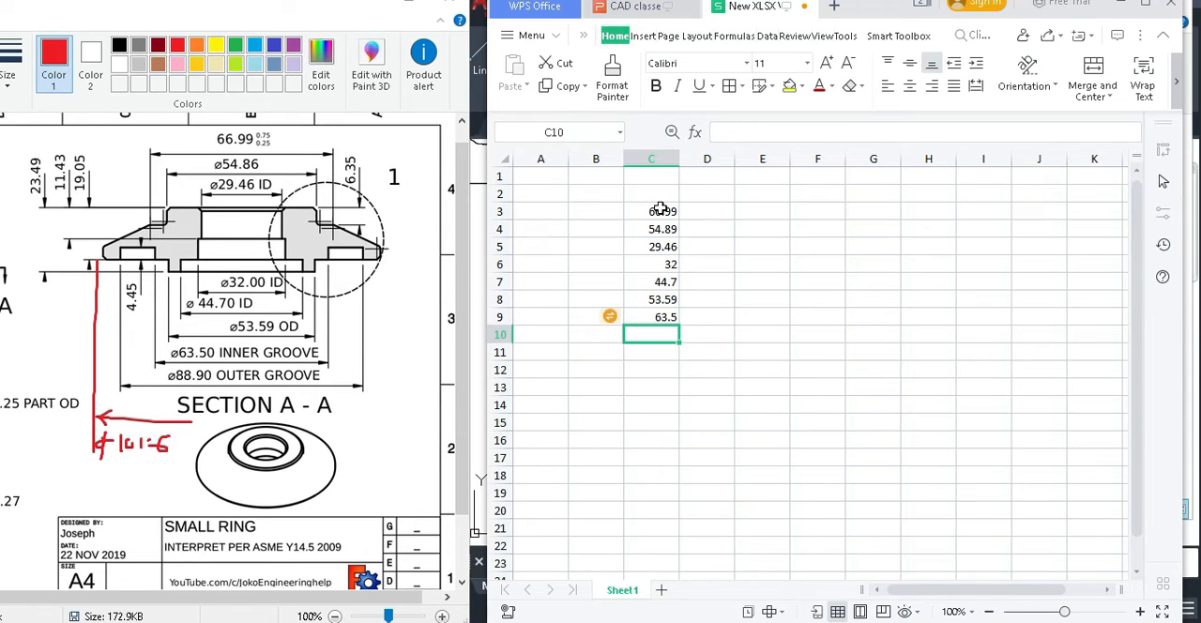
text(88.90)
key(Return)
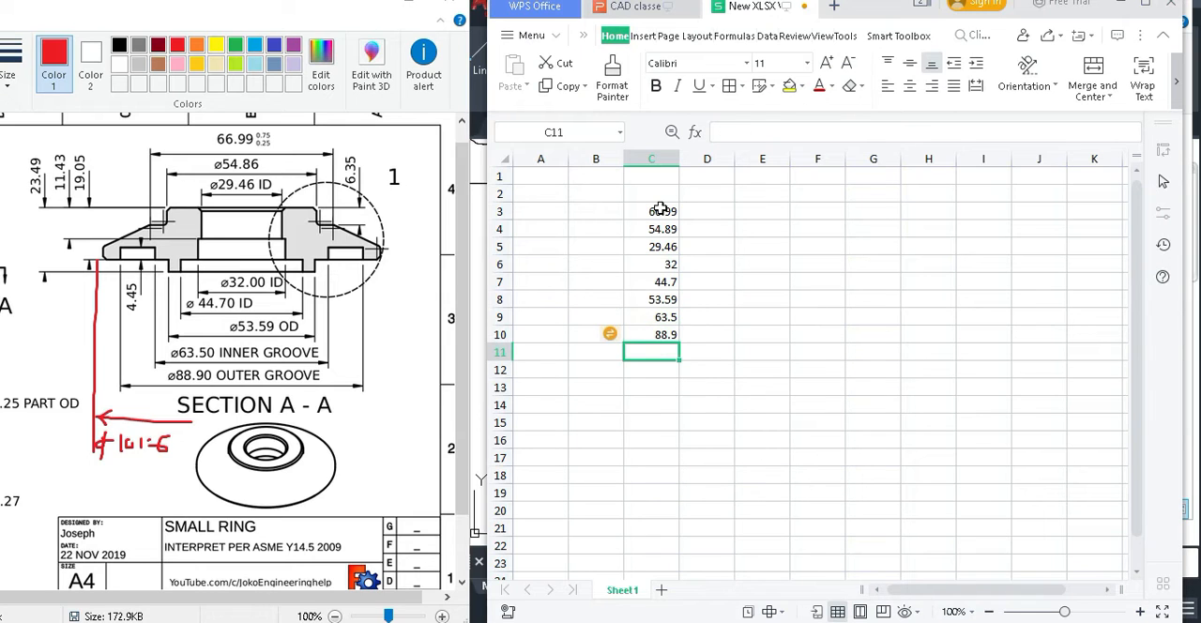
text(10)
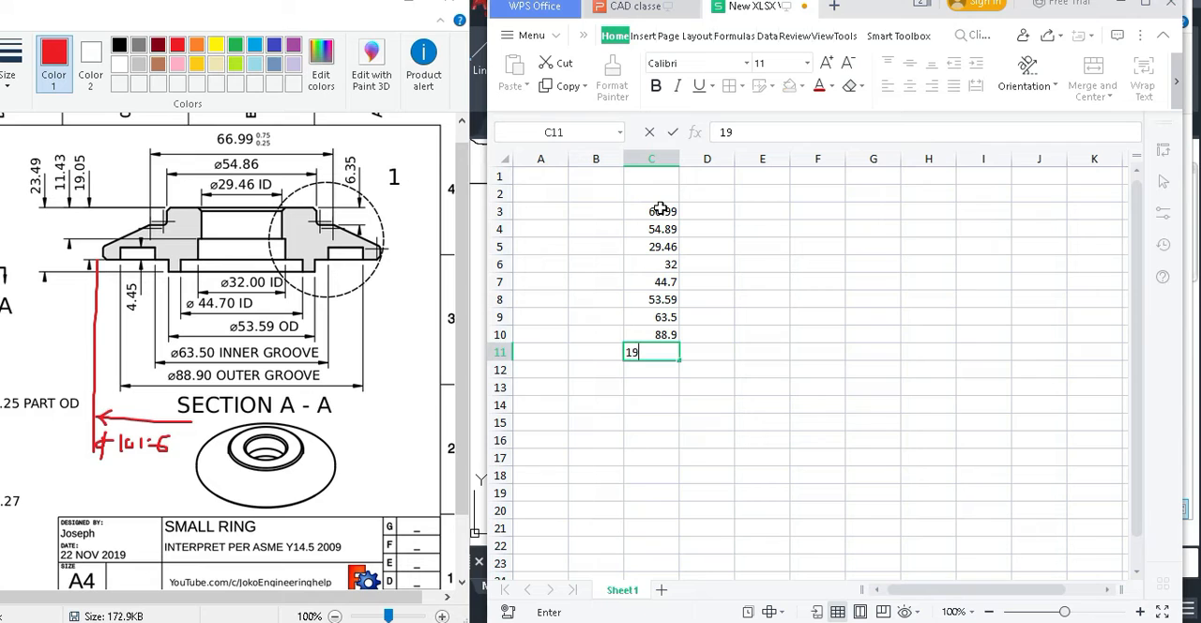
text(1.6)
Calculate the half diameters with =C3/2 in D3 and fill the formula down to D11.
click(701, 213)
text(=)
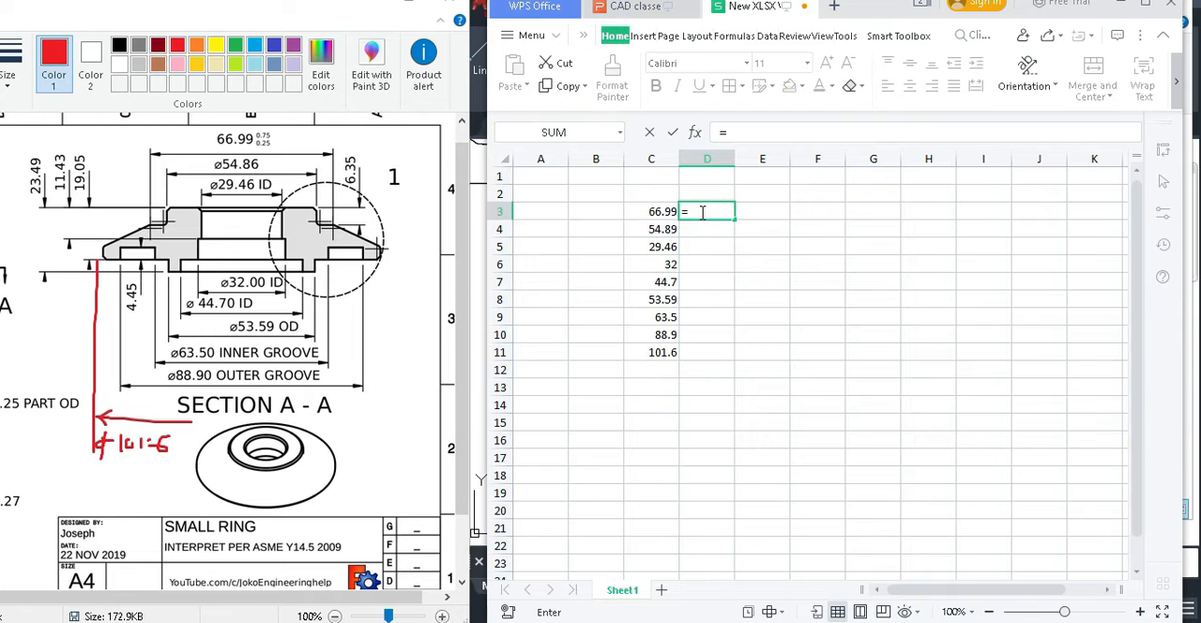
click(650, 212)
text(/2)
key(Return)
click(718, 215)
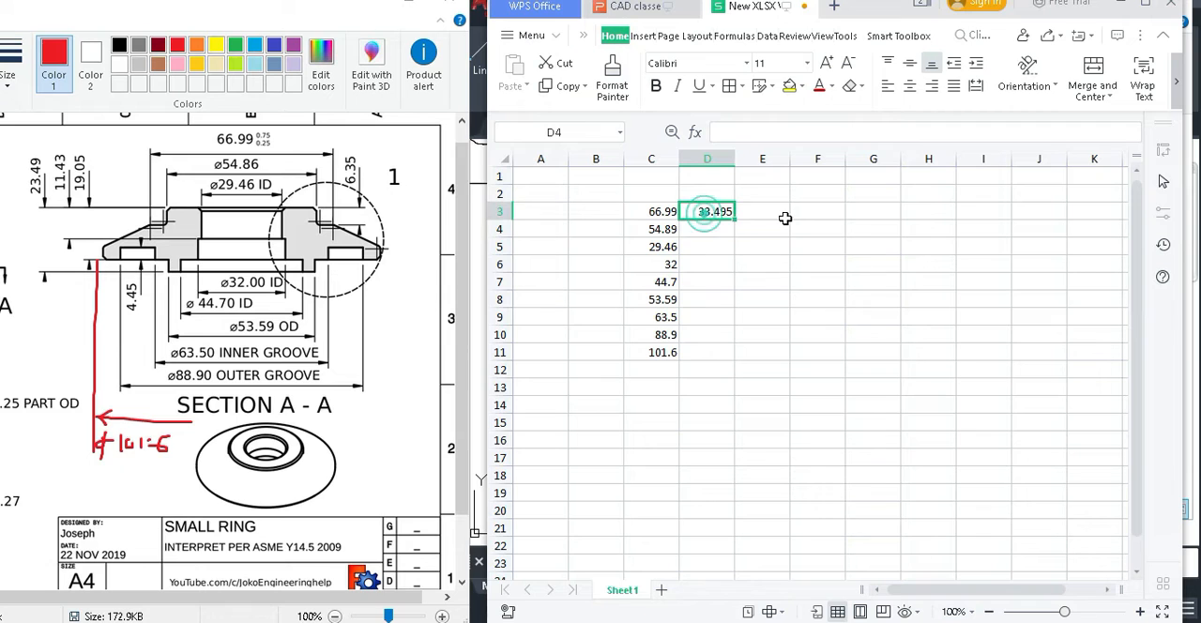
drag(737, 219, 732, 353)
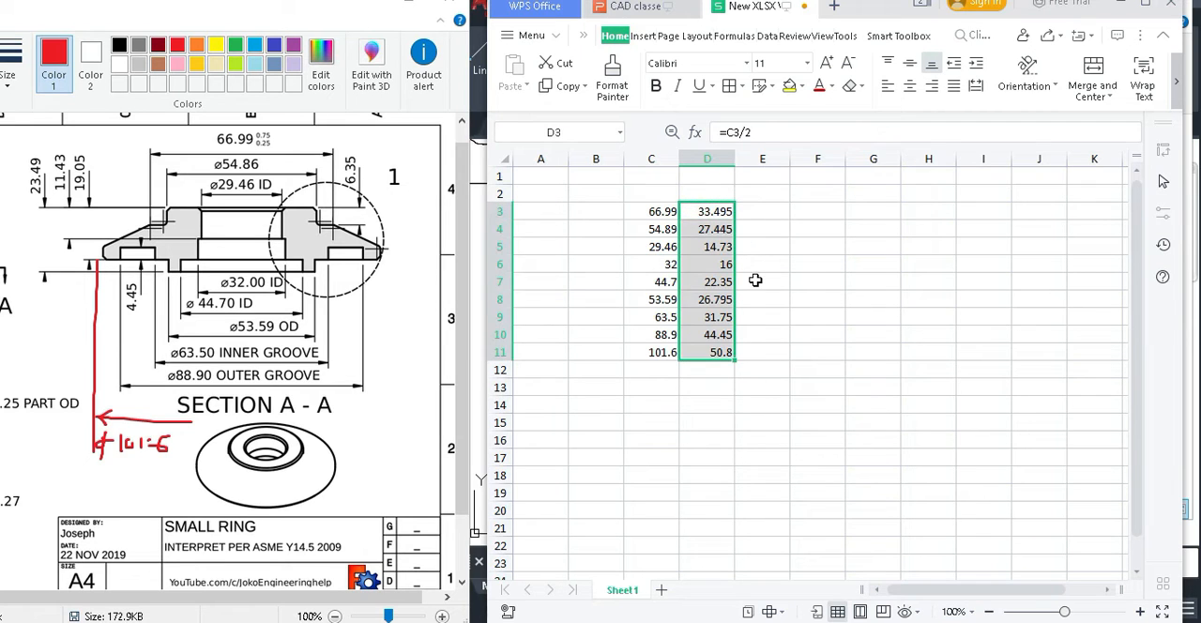
Head the two columns with Hlf-D in D2 and D in C2.
click(701, 199)
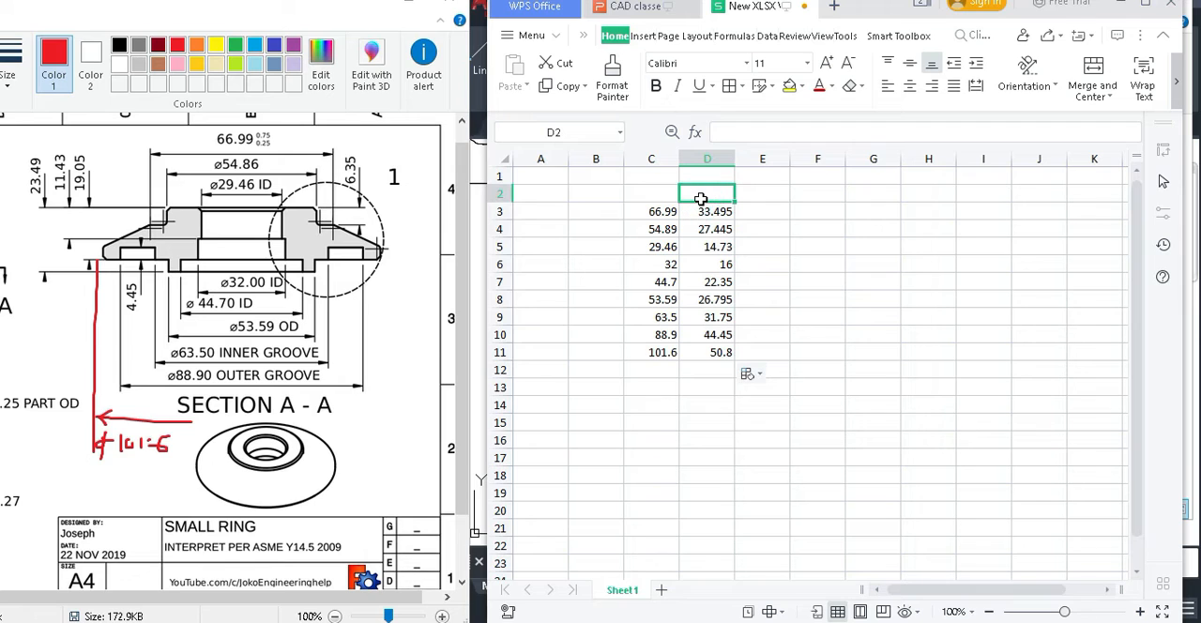
text(r)
key(BackSpace)
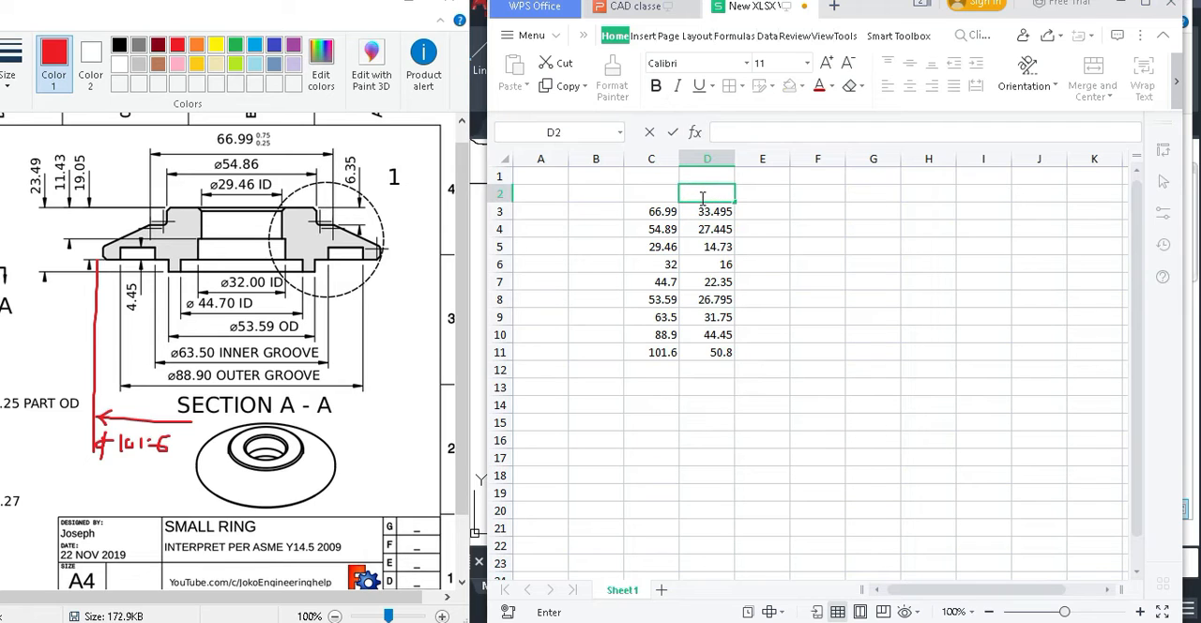
text(HlfD)
click(701, 195)
text(-)
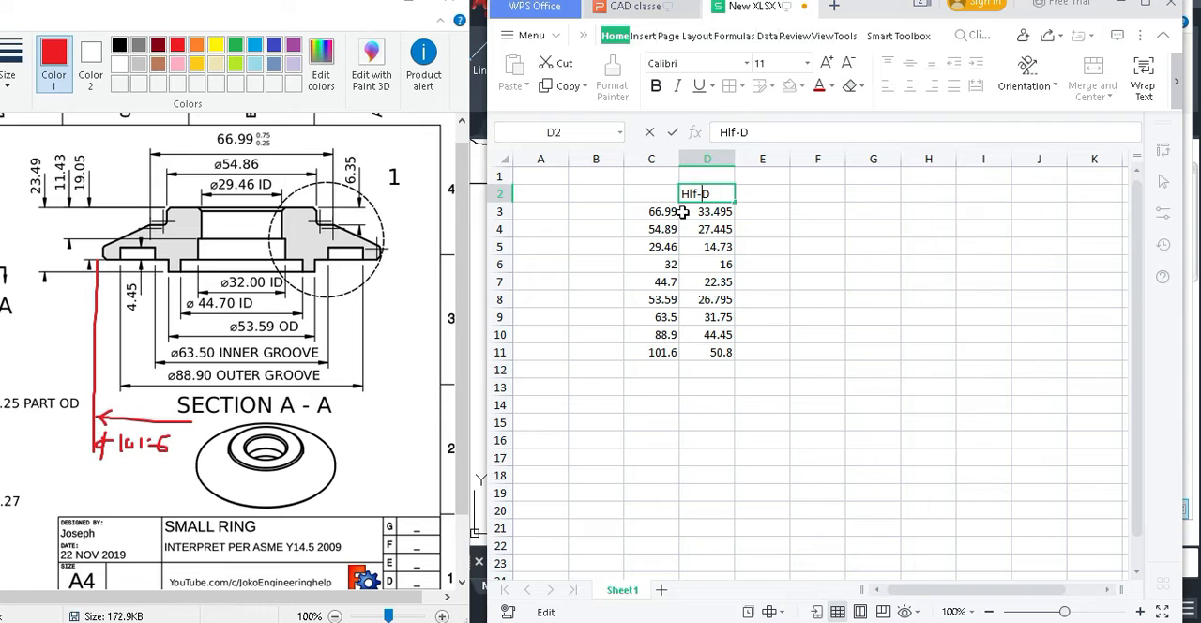
click(656, 198)
text(D)
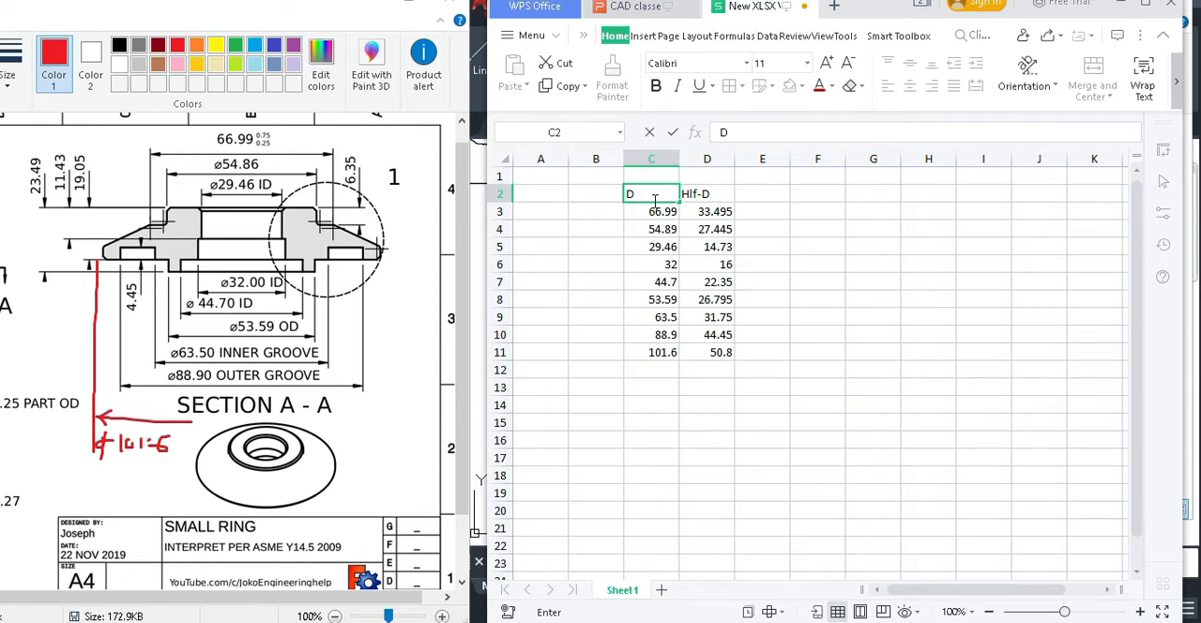
click(608, 413)
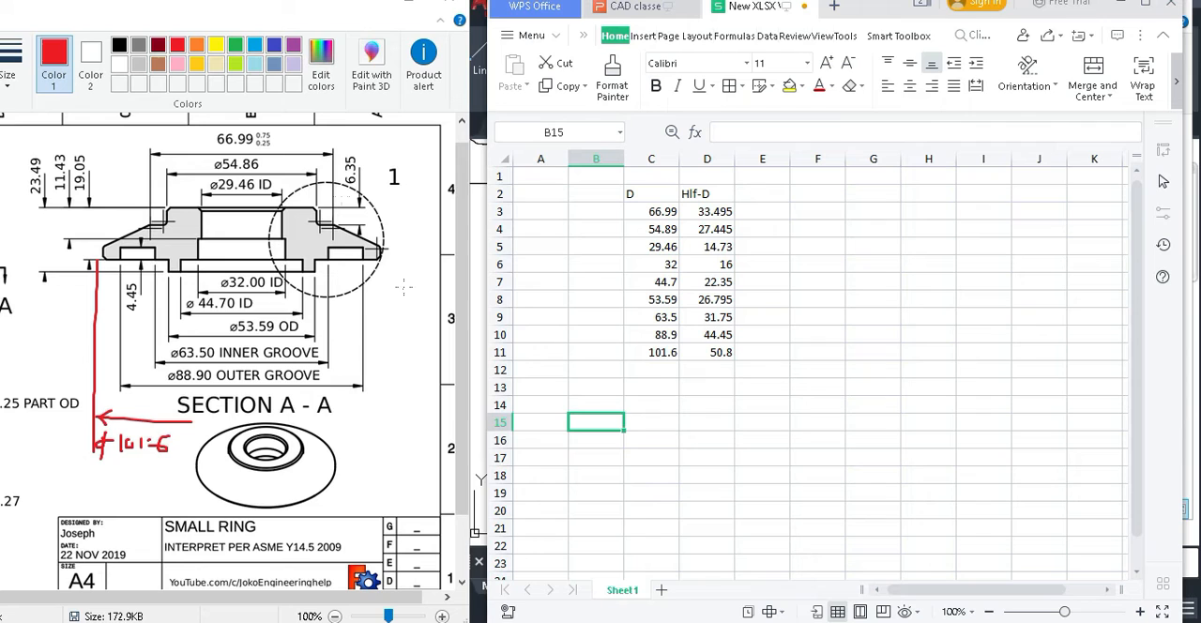
Capture a screen snip of the D and Hlf-D table in the worksheet.
click(805, 264)
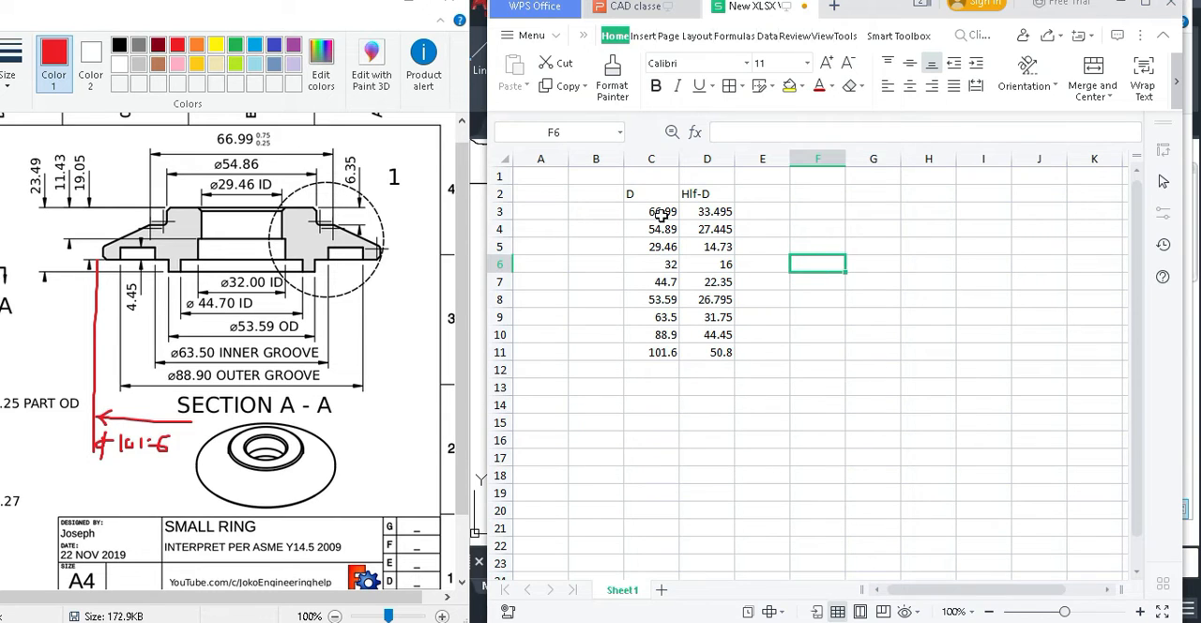
key(super+shift+s)
drag(623, 178, 740, 362)
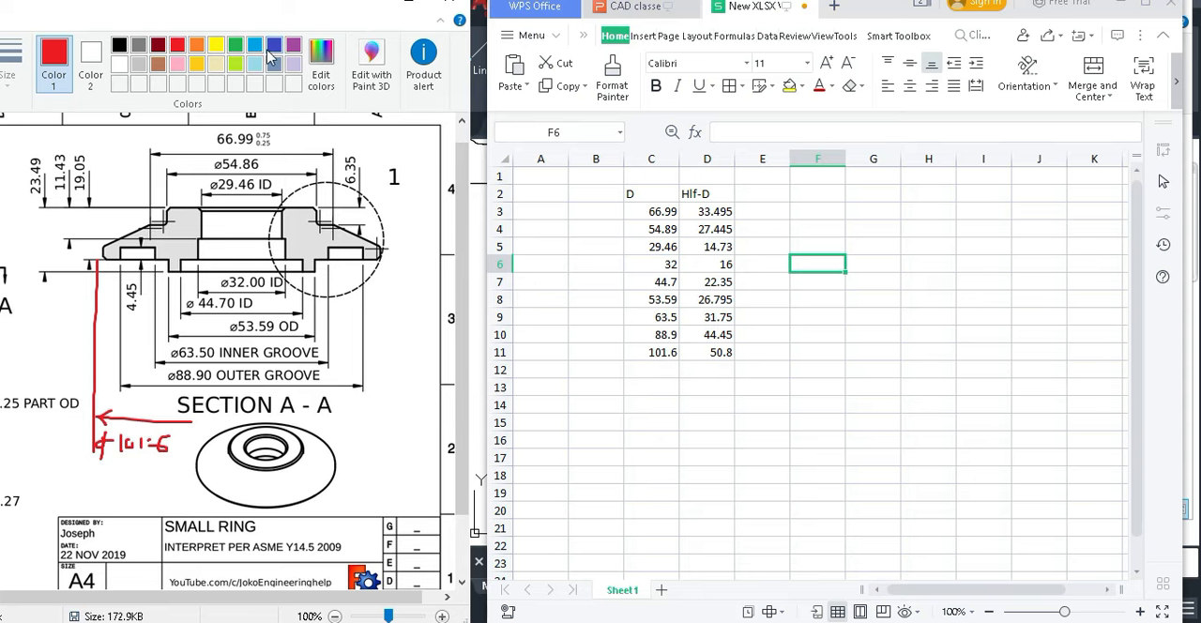
Switch to Paint, paste the table snip beside the Ring drawing's isometric view and return the window to the left half.
drag(301, 14, 328, 42)
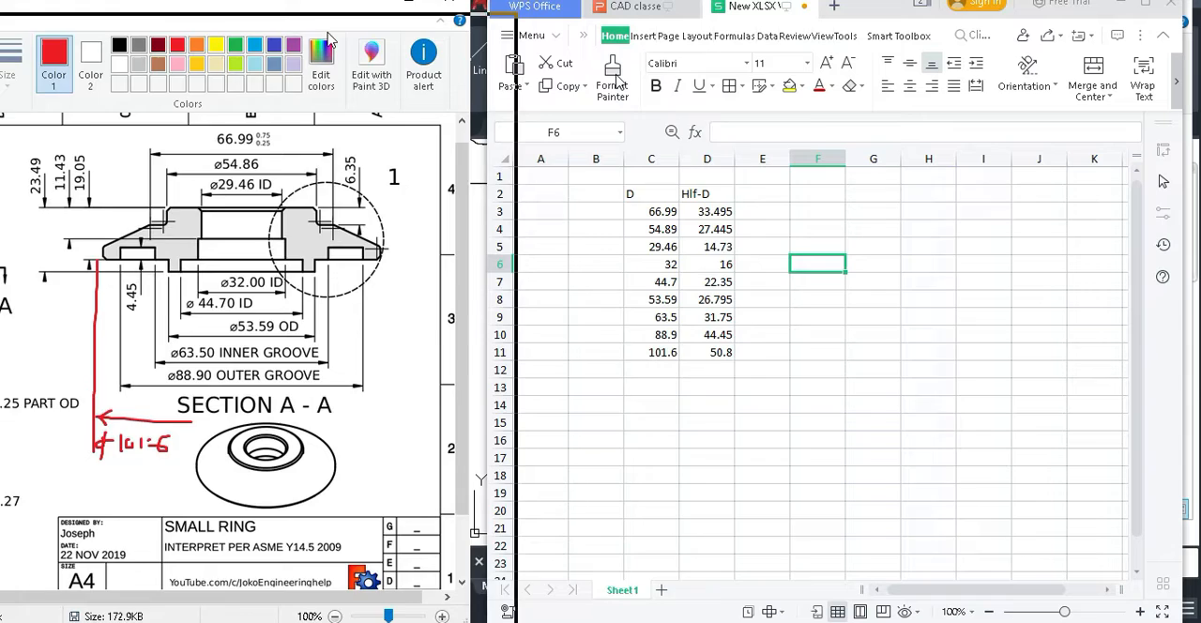
drag(616, 81, 619, 82)
key(ctrl+z)
key(ctrl+z)
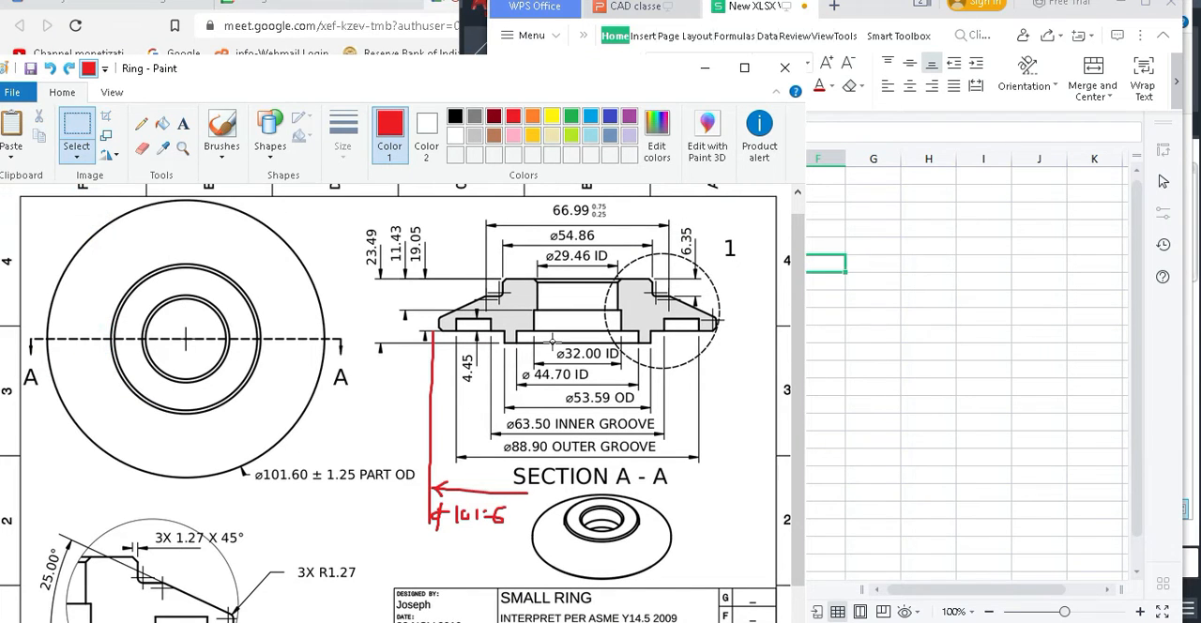
key(ctrl+v)
mouse_move(66, 267)
mouse_down()
mouse_move(727, 504)
mouse_move(738, 469)
mouse_up()
drag(492, 73, 277, 23)
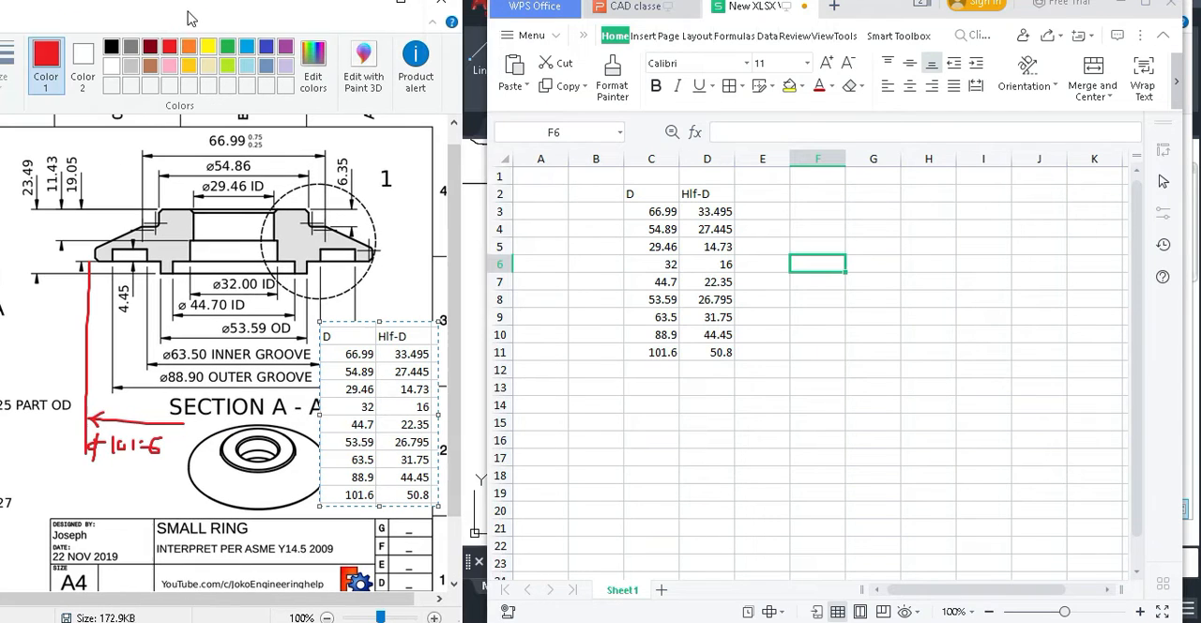
Close the worksheet without saving and minimize the presentation and Train folder windows to return to AutoCAD.
click(804, 7)
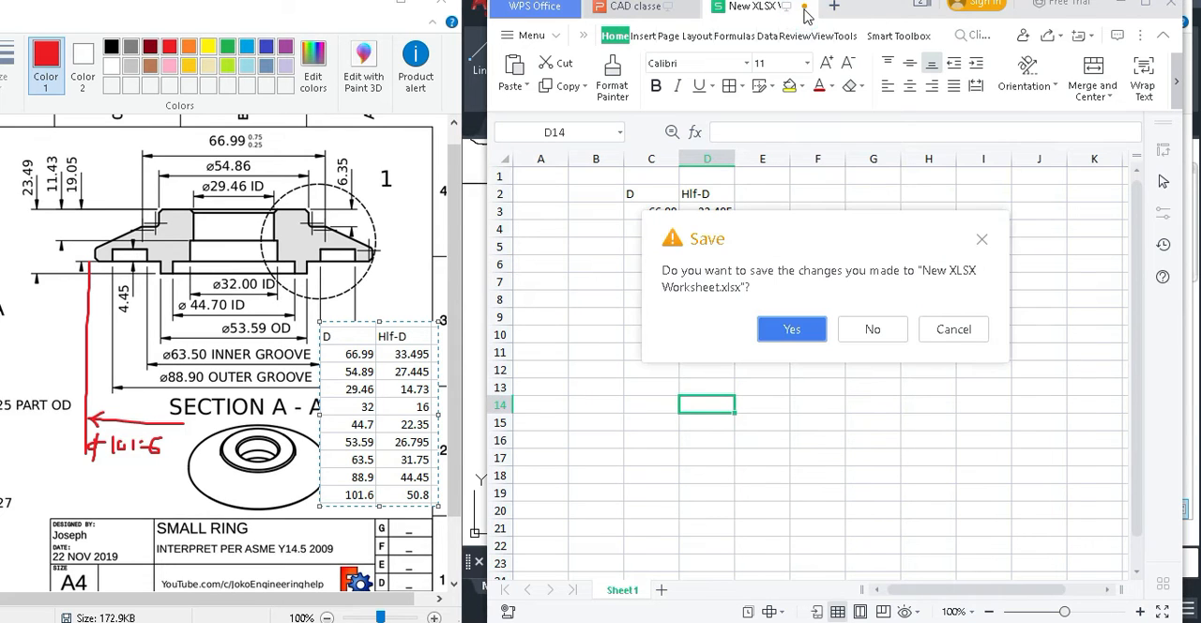
click(873, 329)
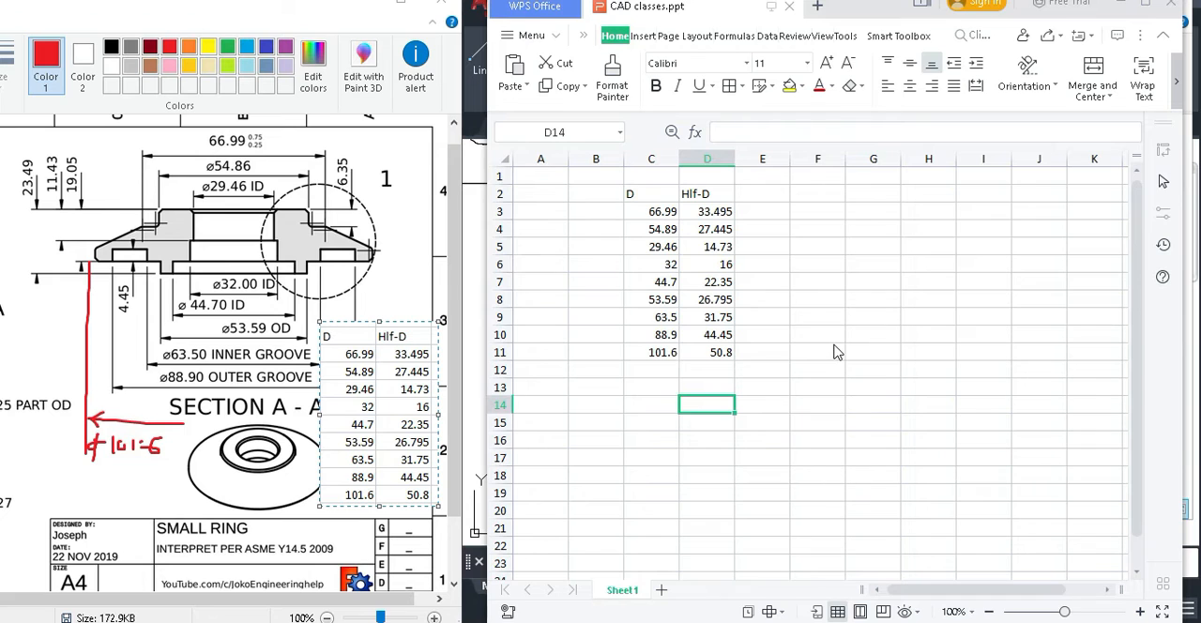
click(1119, 8)
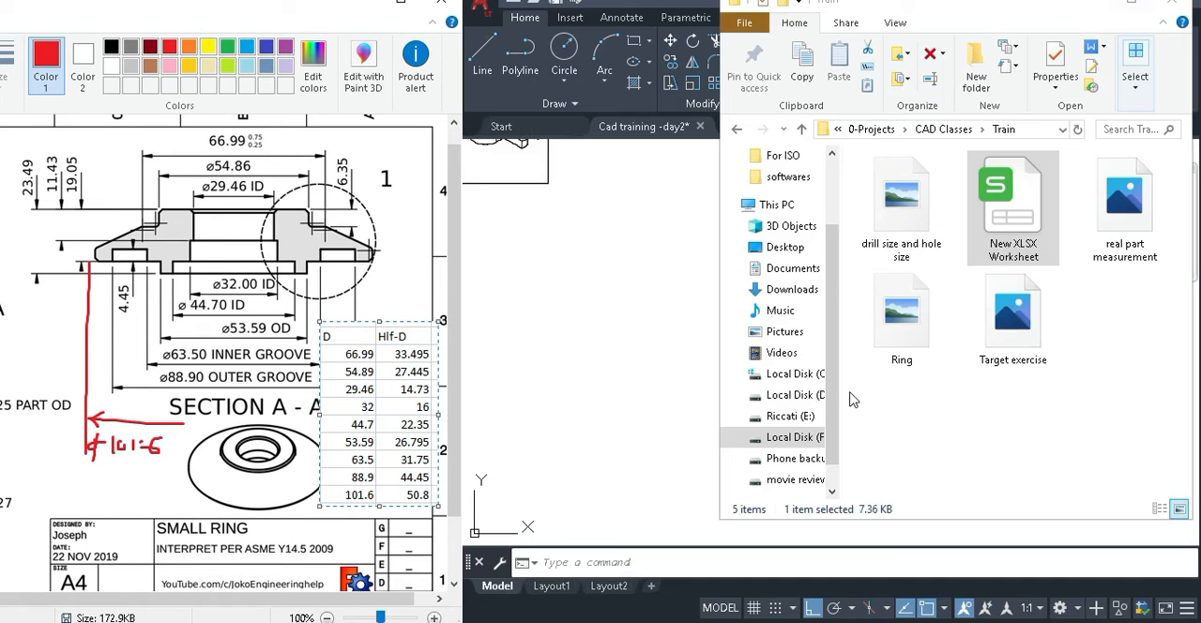
click(1094, 17)
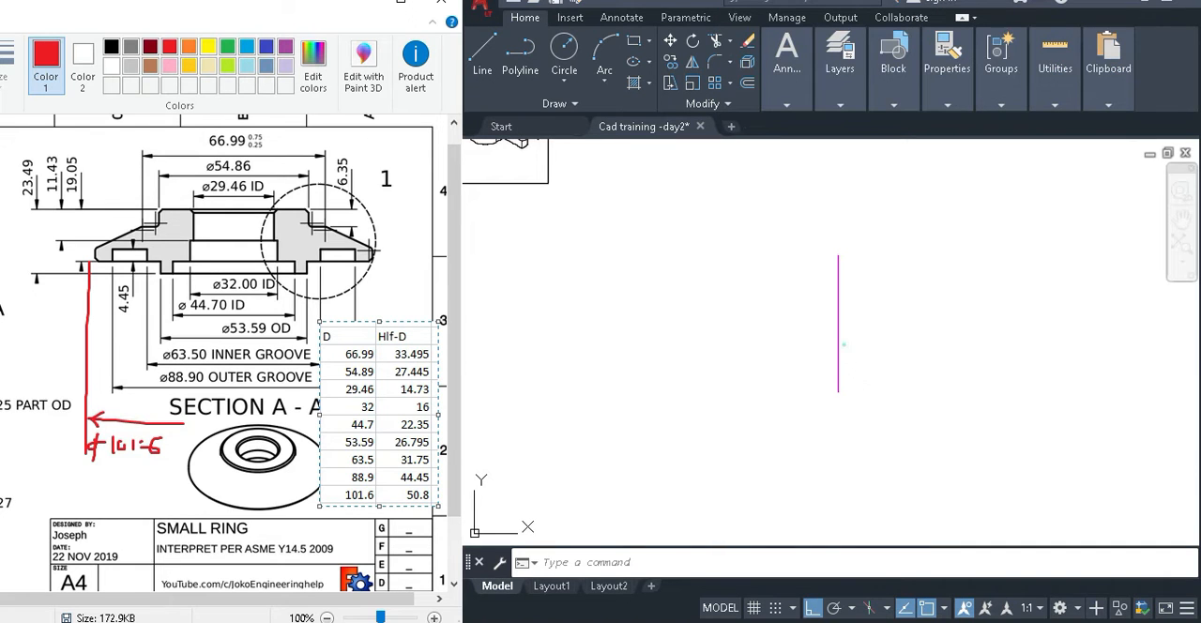
Maximize the AutoCAD window and delete the magenta vertical line drawn on the temp layer.
click(865, 332)
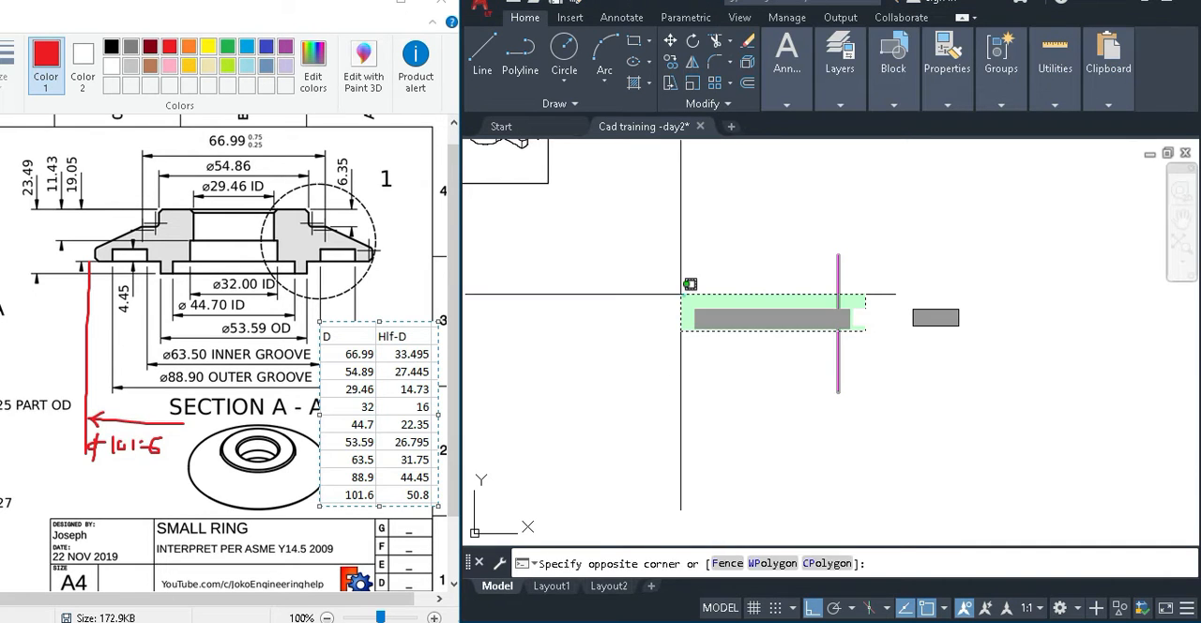
click(681, 294)
scroll(843, 323, up, 10)
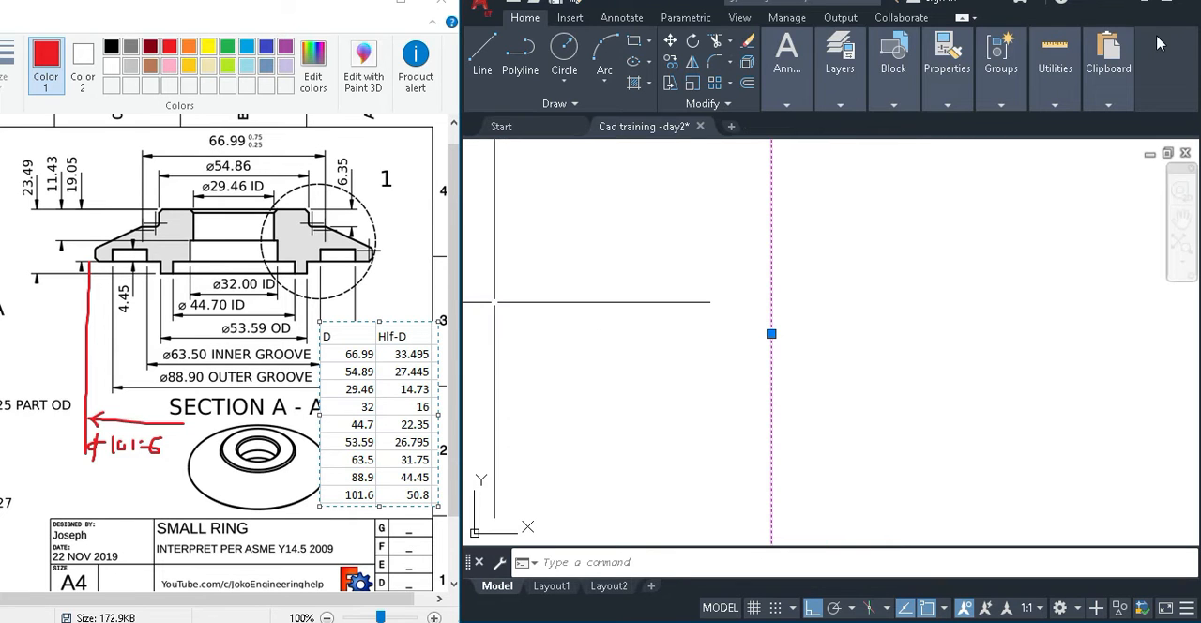
click(1166, 2)
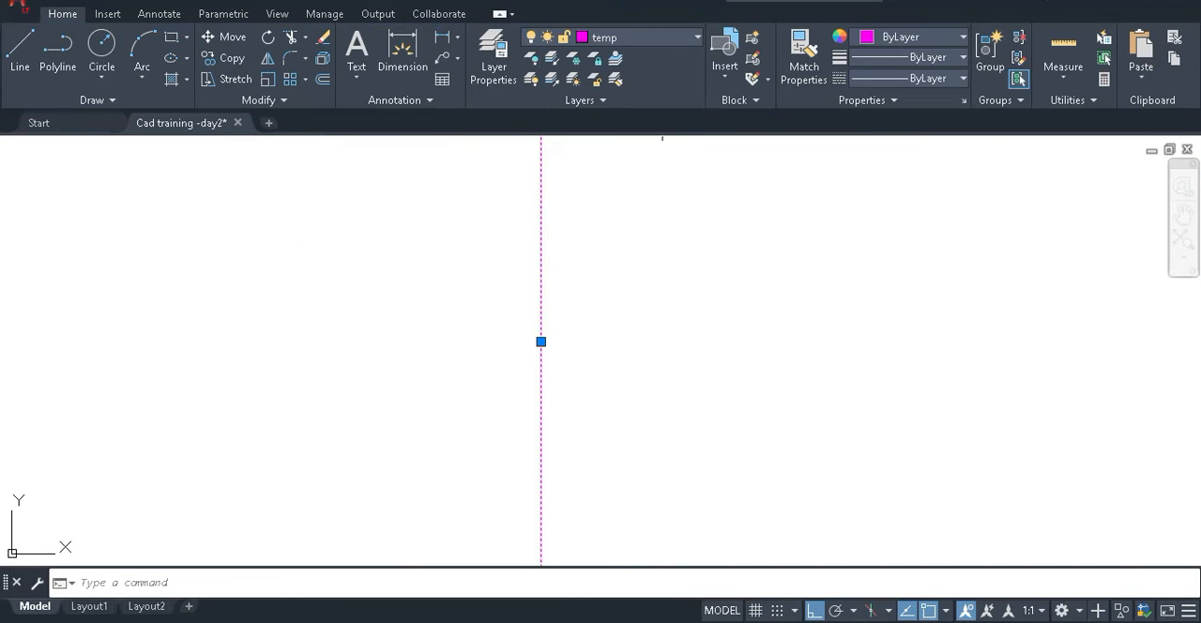
key(Delete)
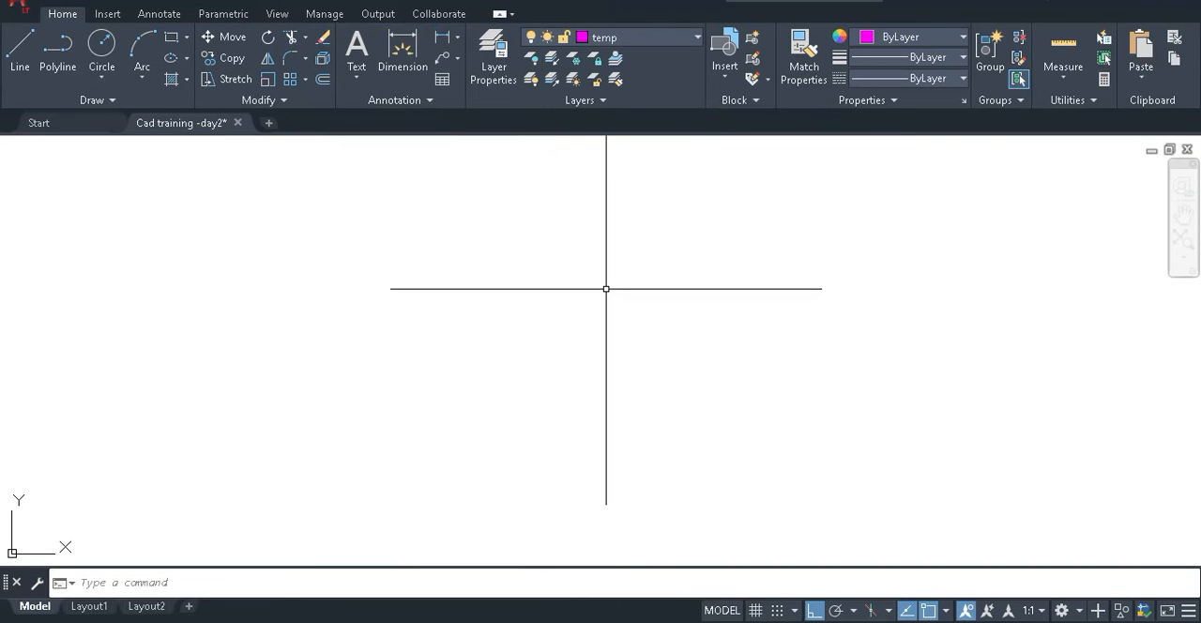
Make layer 0 current and restore the AutoCAD window to half size beside the reference drawing.
click(697, 36)
click(588, 59)
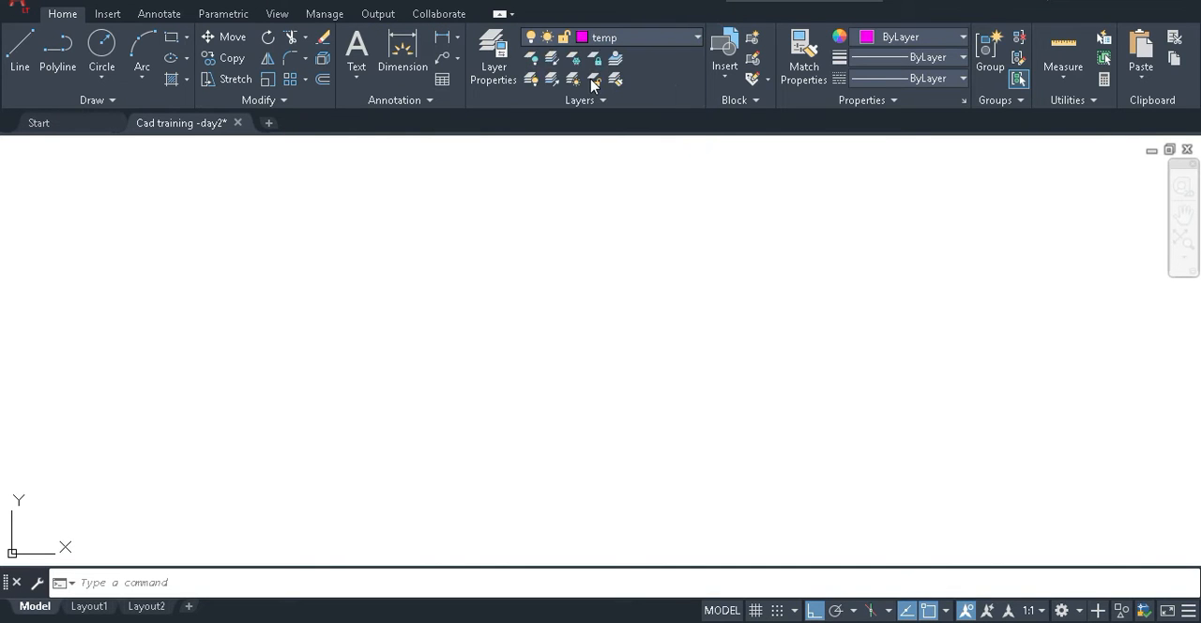
click(746, 146)
click(698, 40)
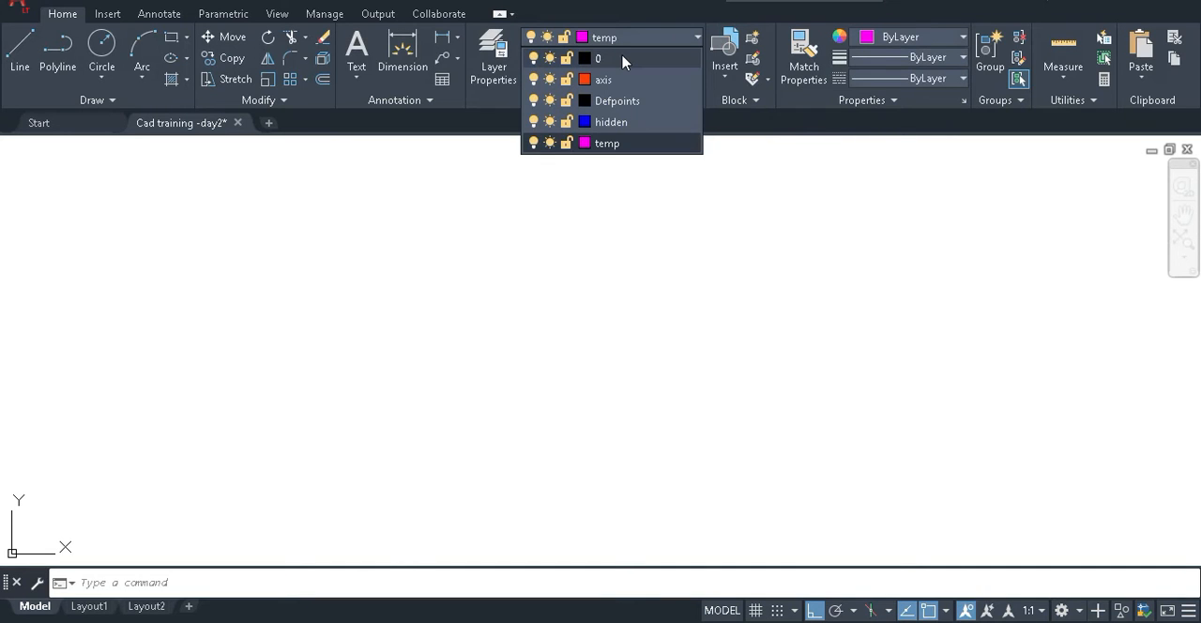
click(623, 60)
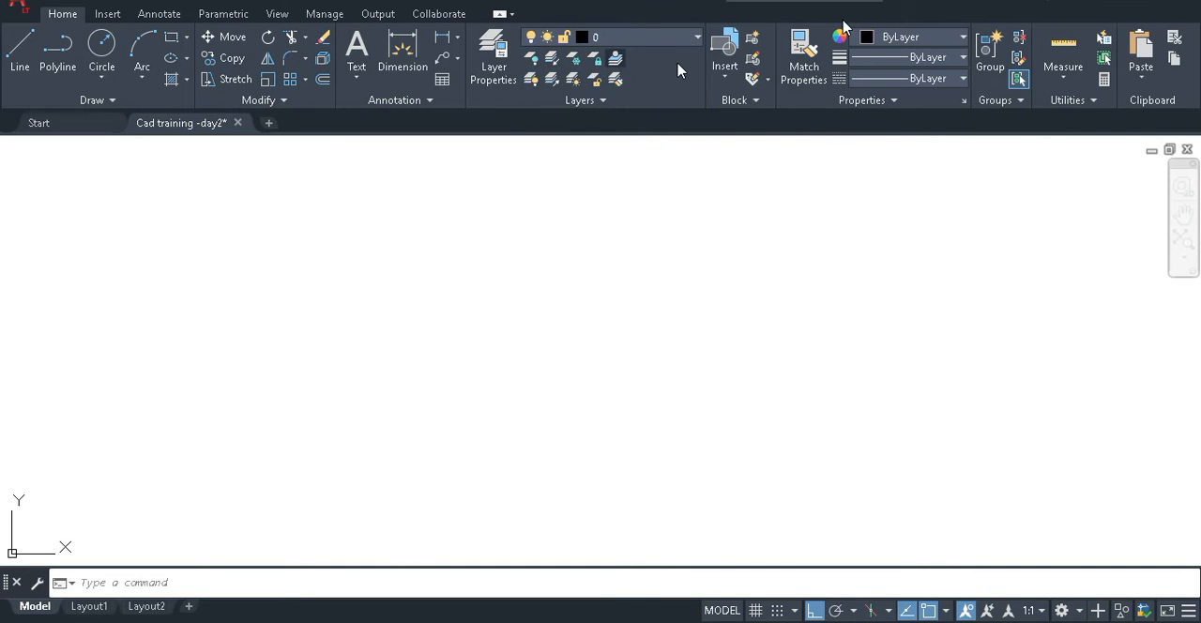
double_click(800, 11)
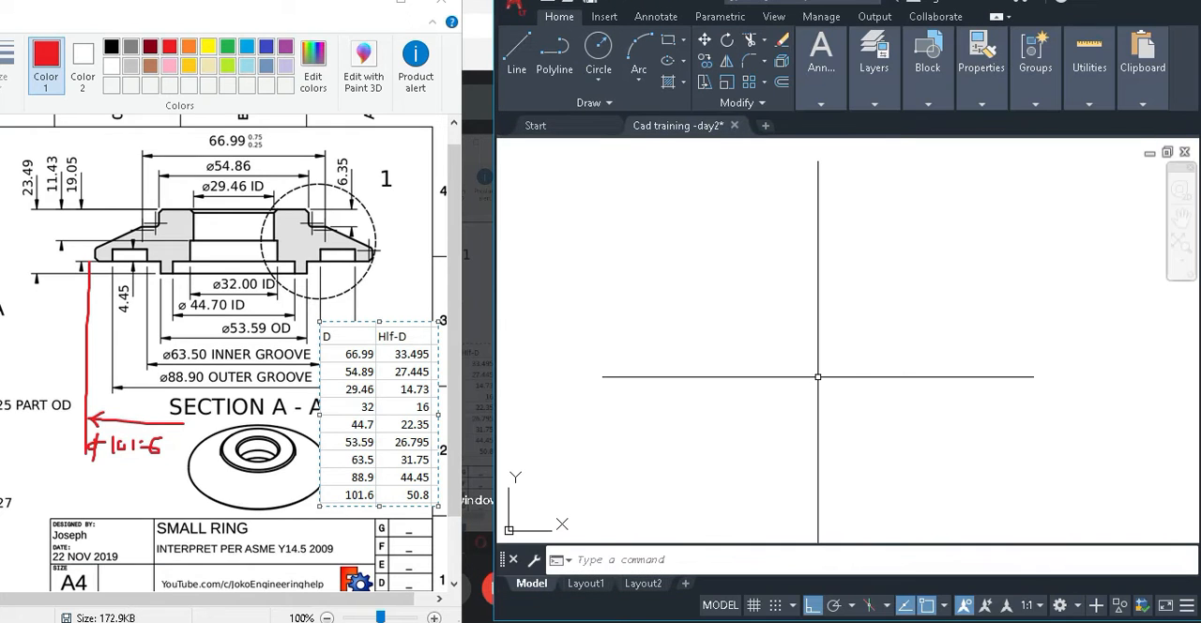
text(l)
key(Return)
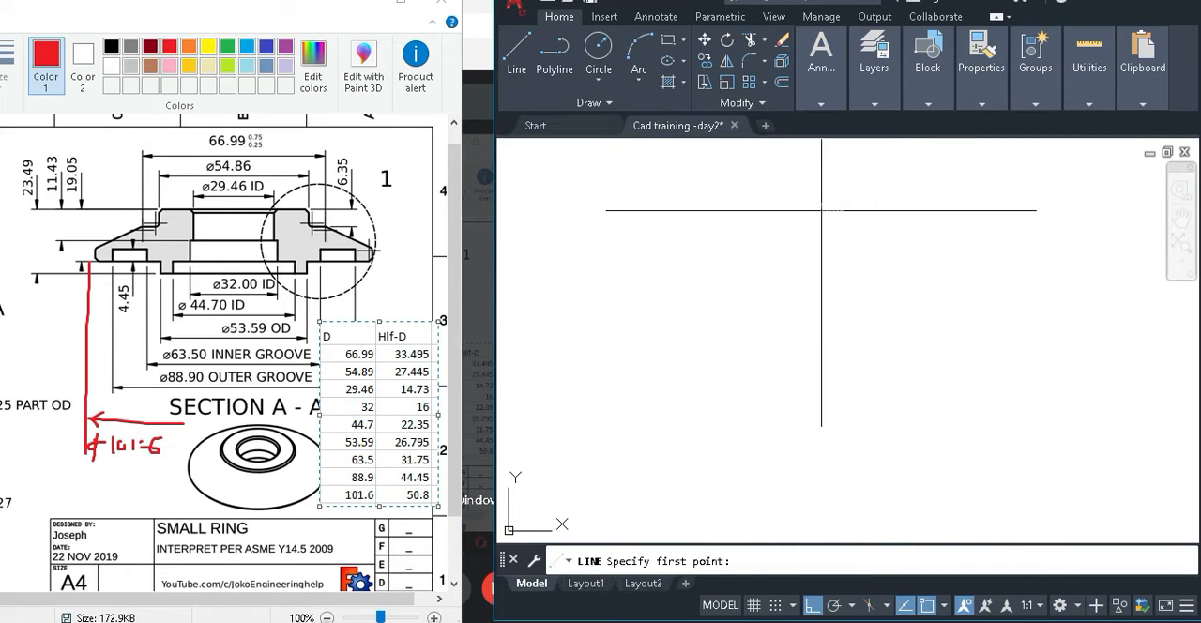
click(821, 210)
key(Escape)
click(823, 420)
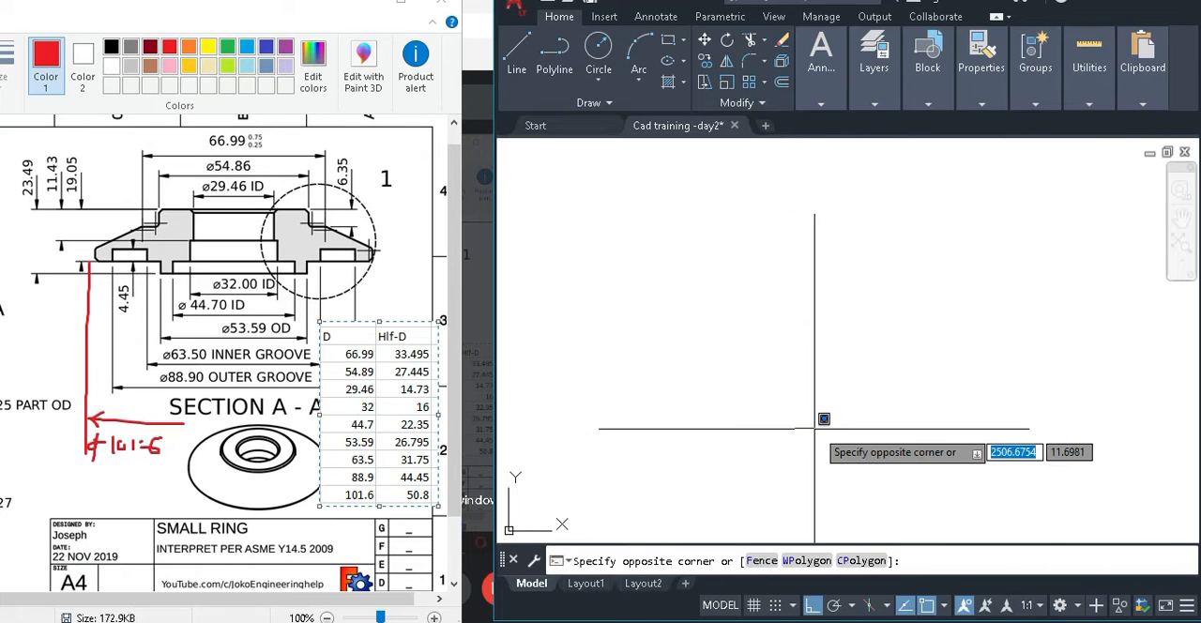
click(1049, 467)
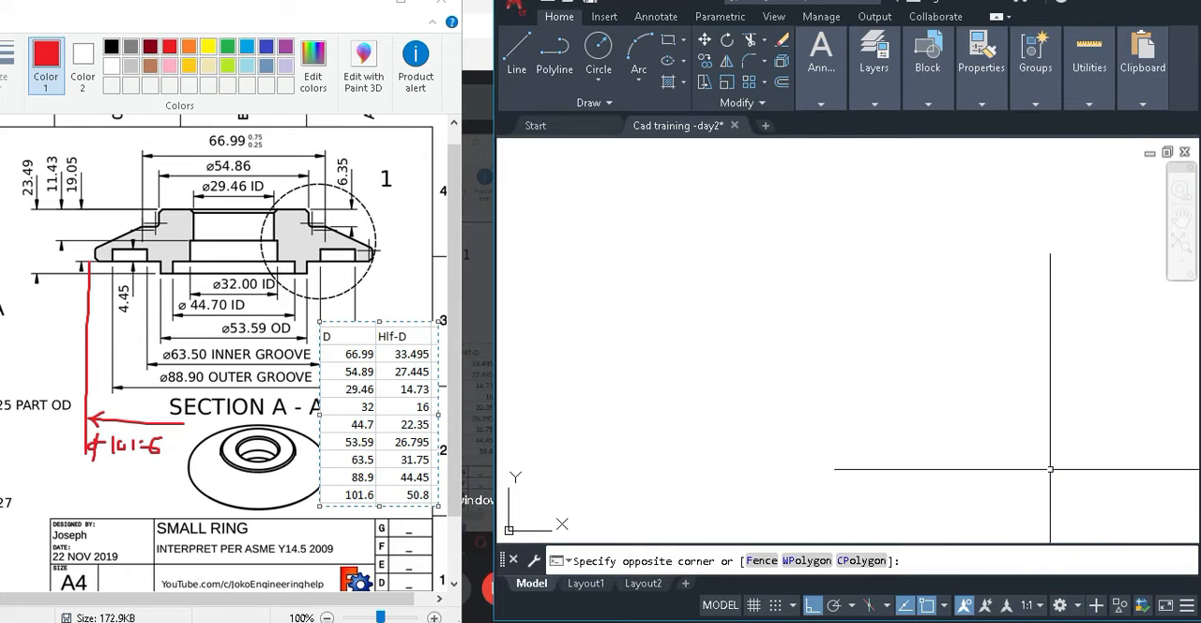
Draw a vertical centre line about 7.5 mm long in the empty drawing area.
text(l)
key(Return)
click(833, 237)
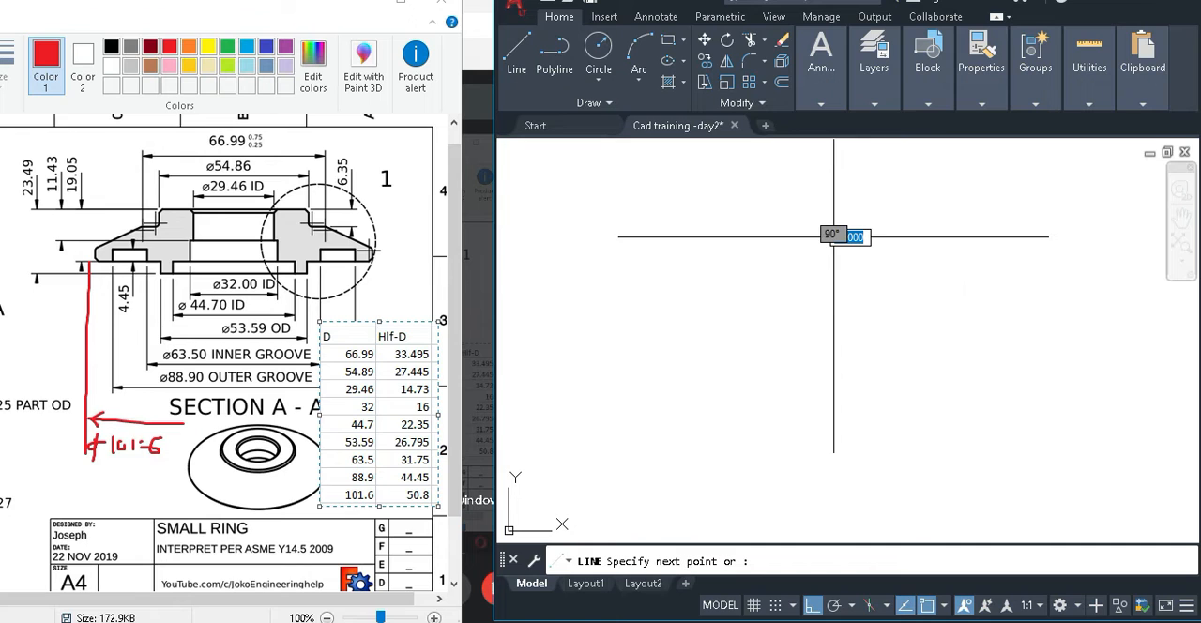
click(834, 405)
key(Escape)
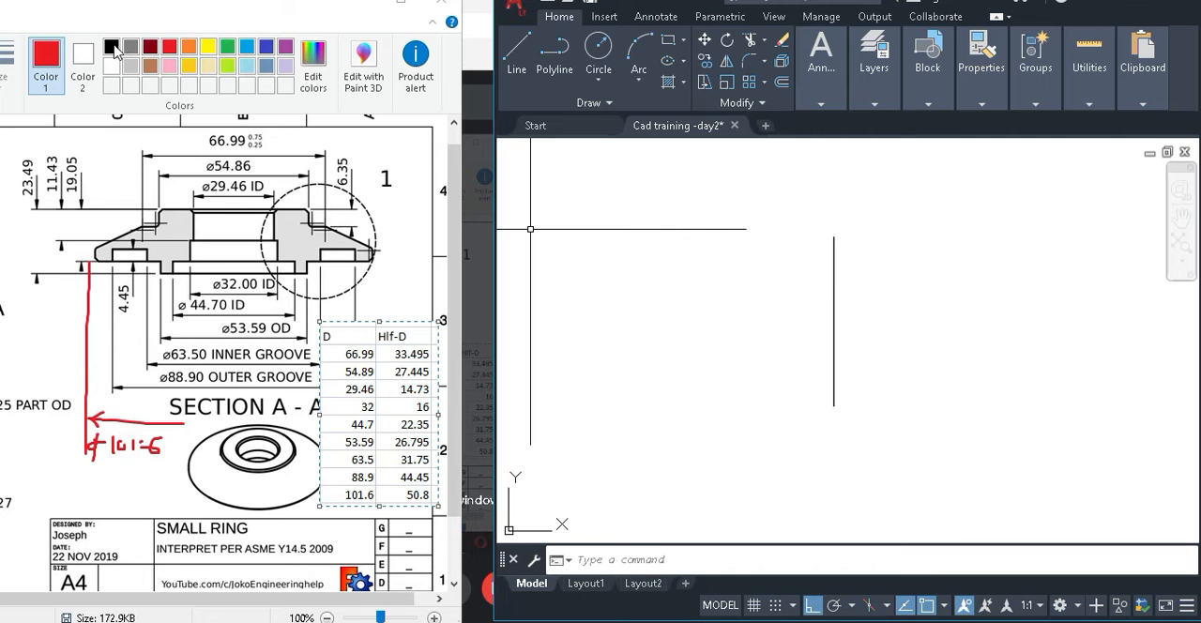
Switch to Paint and, with a green brush, tick the red 101.6 diameter line and underline 50.8 in the half-diameter table.
click(227, 46)
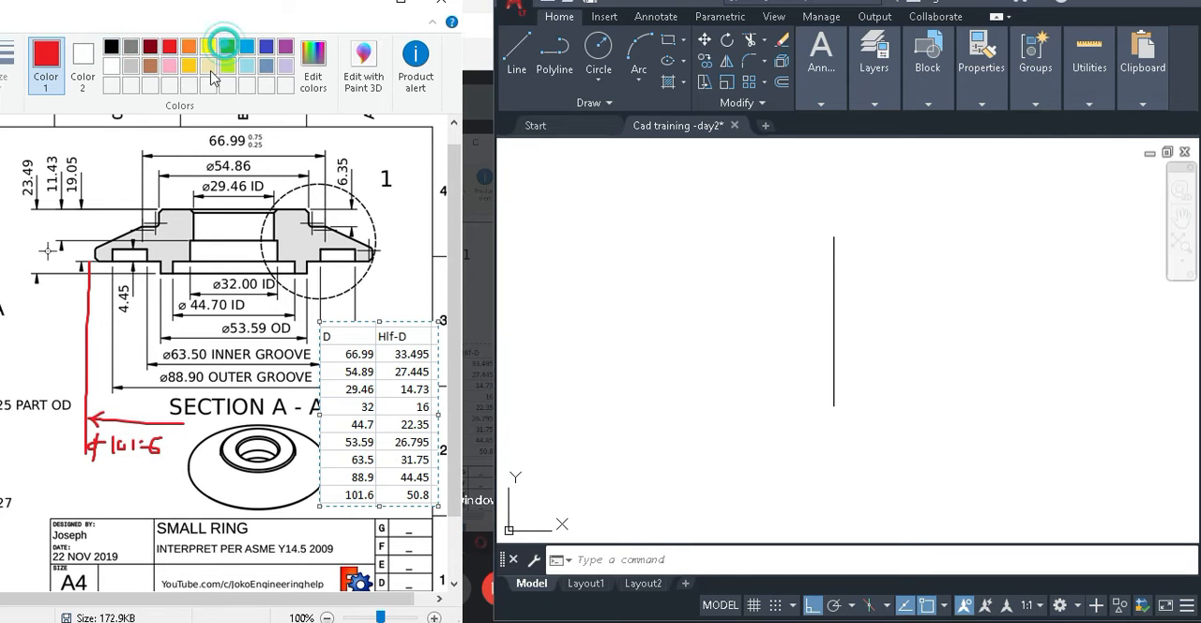
click(98, 288)
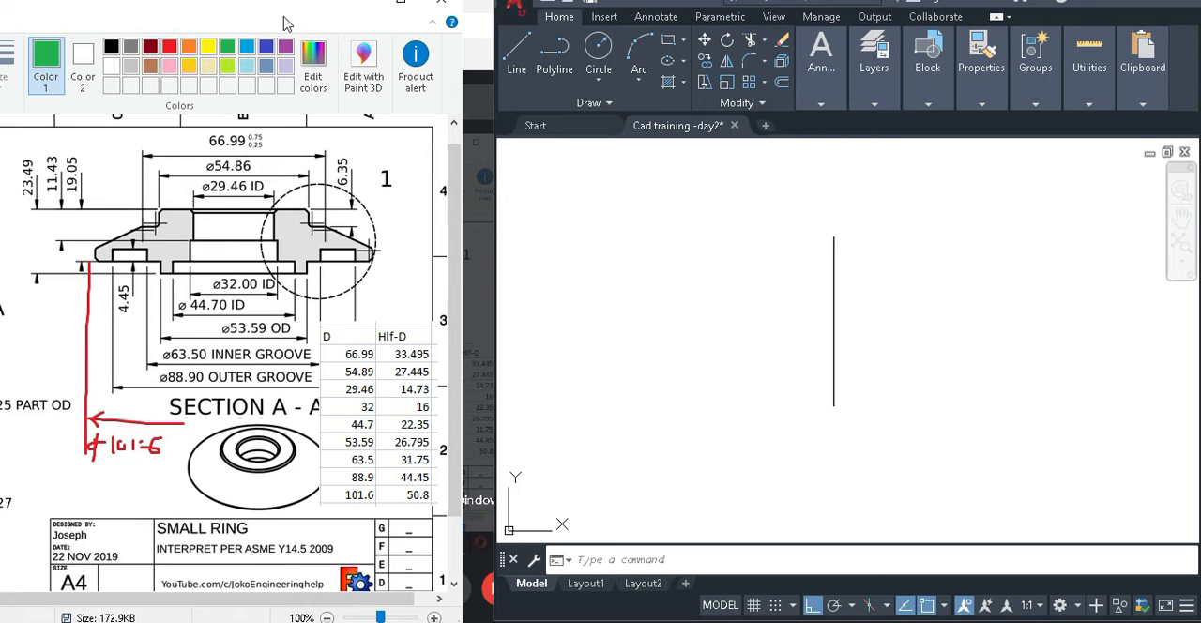
drag(508, 68, 508, 70)
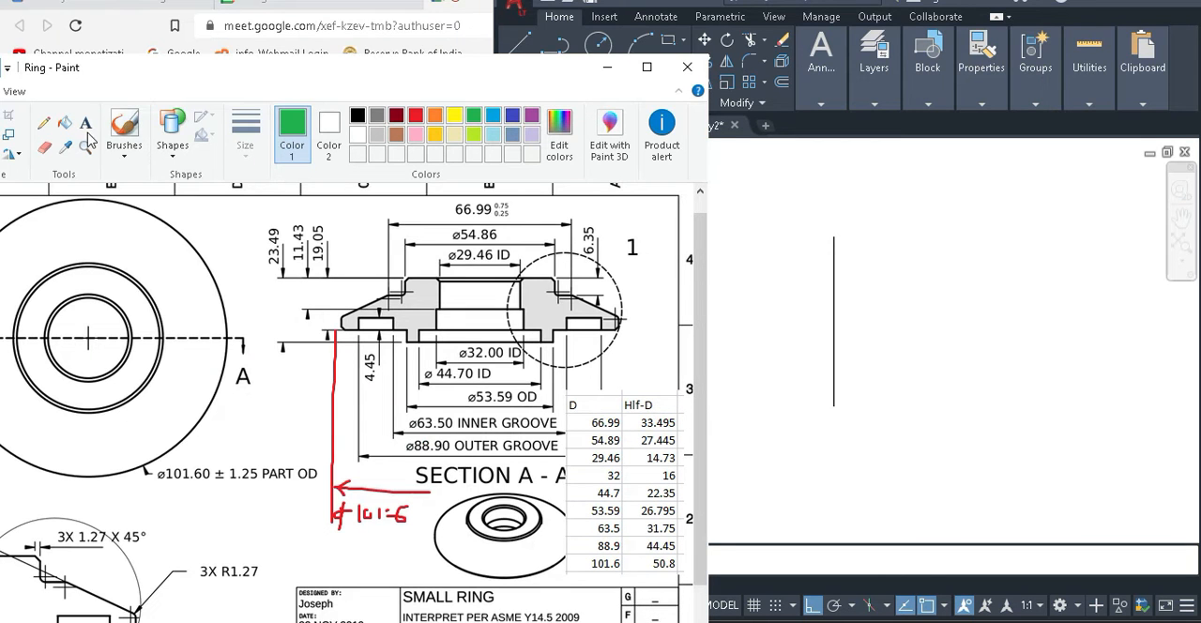
click(118, 118)
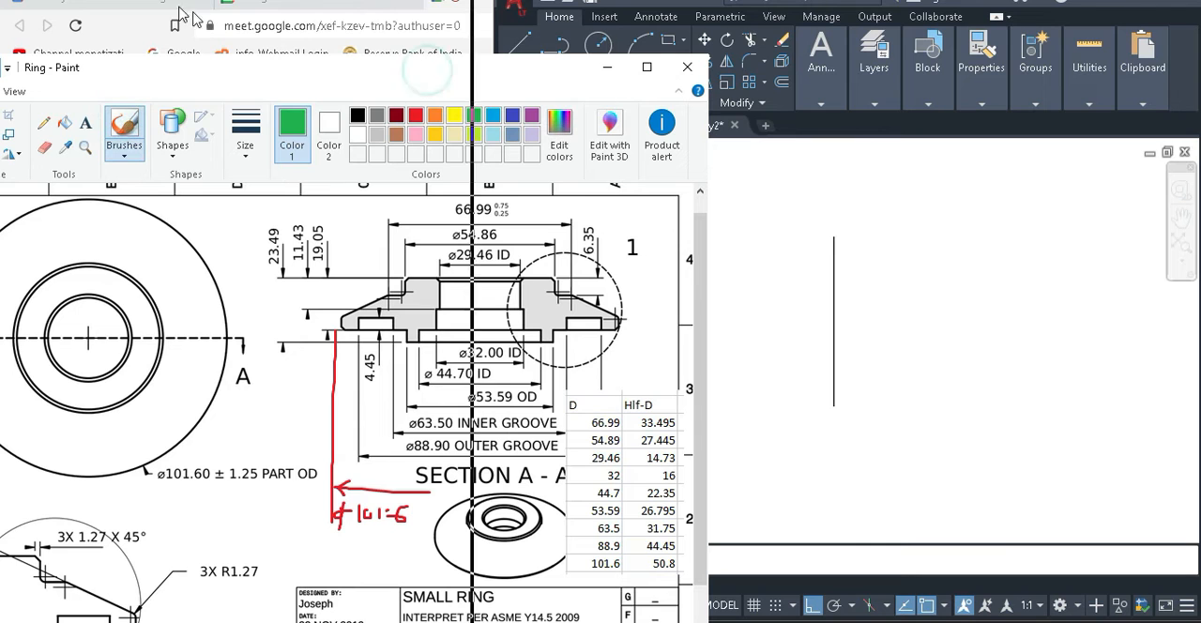
drag(147, 11, 150, 11)
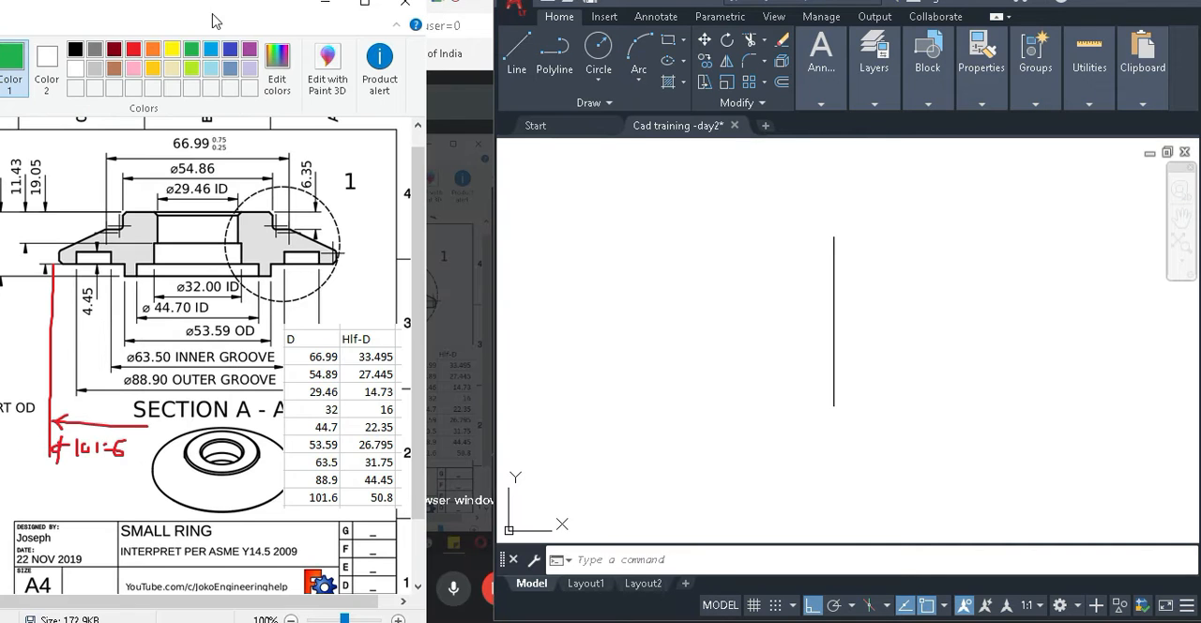
drag(45, 387, 54, 387)
drag(362, 508, 375, 507)
Switch to AutoCAD and offset the vertical centre line 50.8 mm to its right for the outer diameter.
text(o)
key(Return)
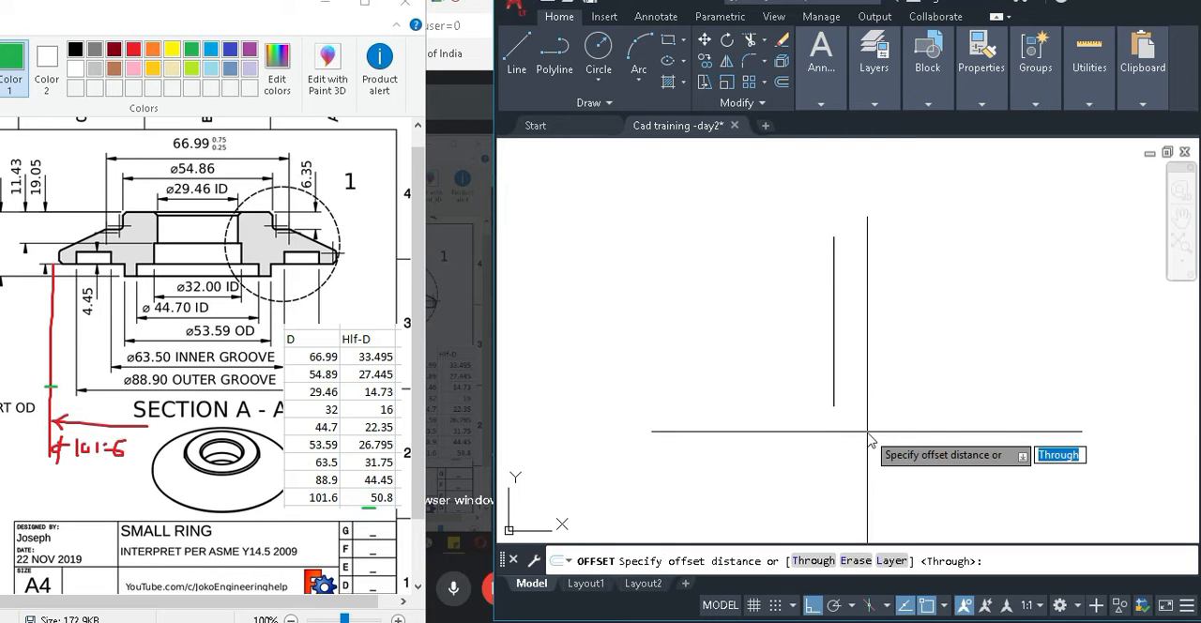
text(50.)
key(Return)
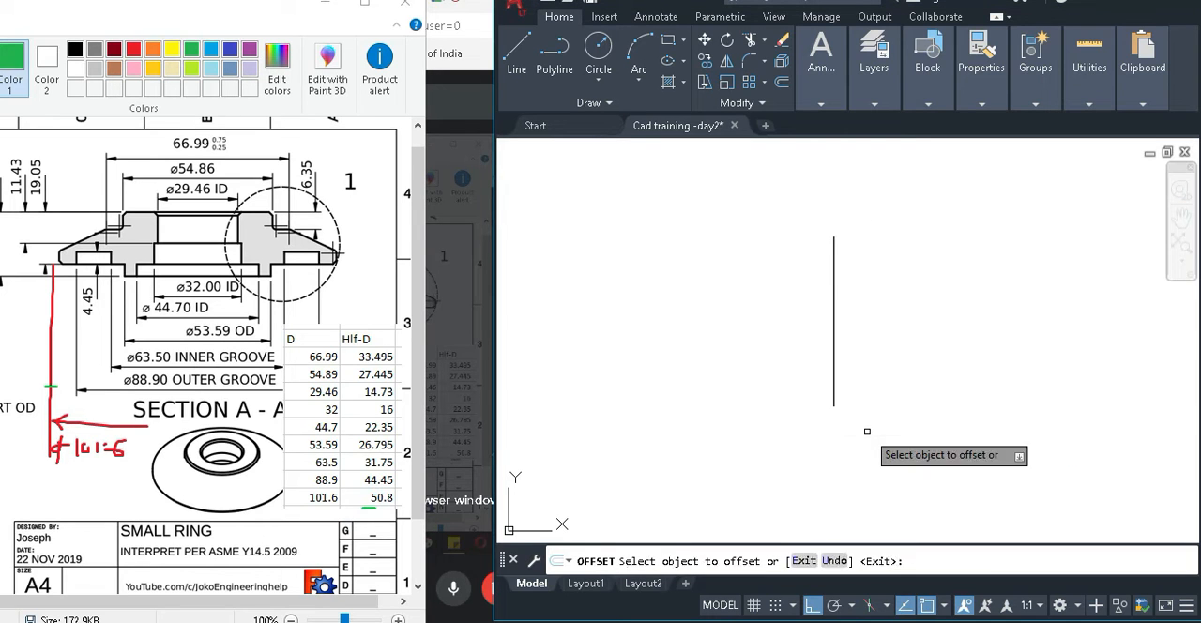
click(834, 342)
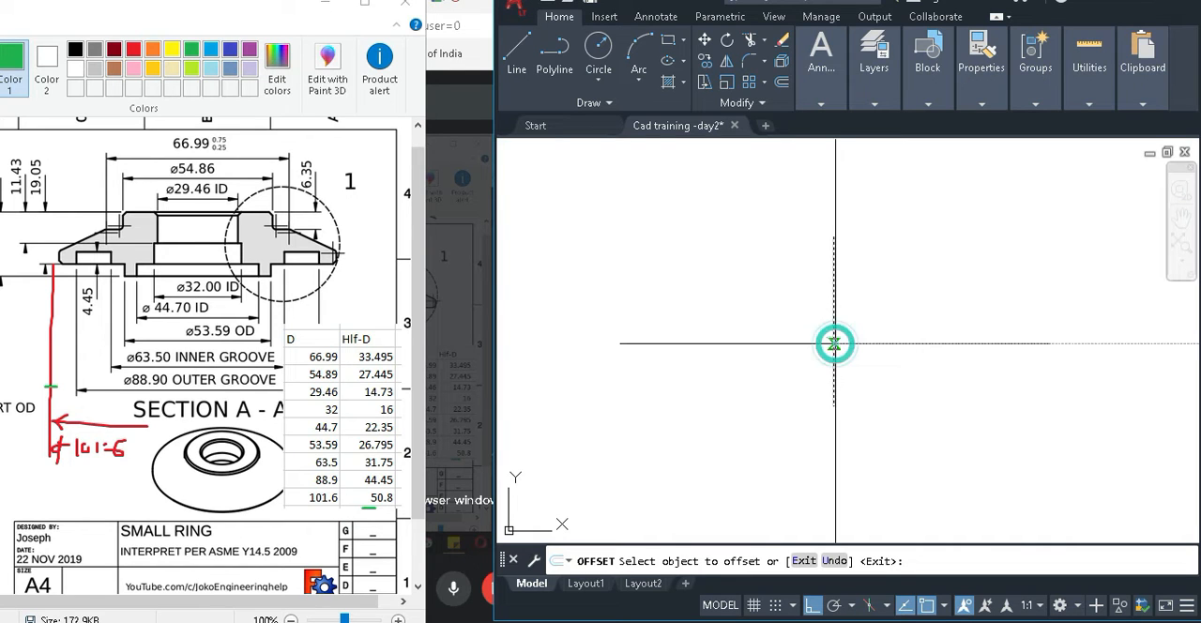
click(1039, 344)
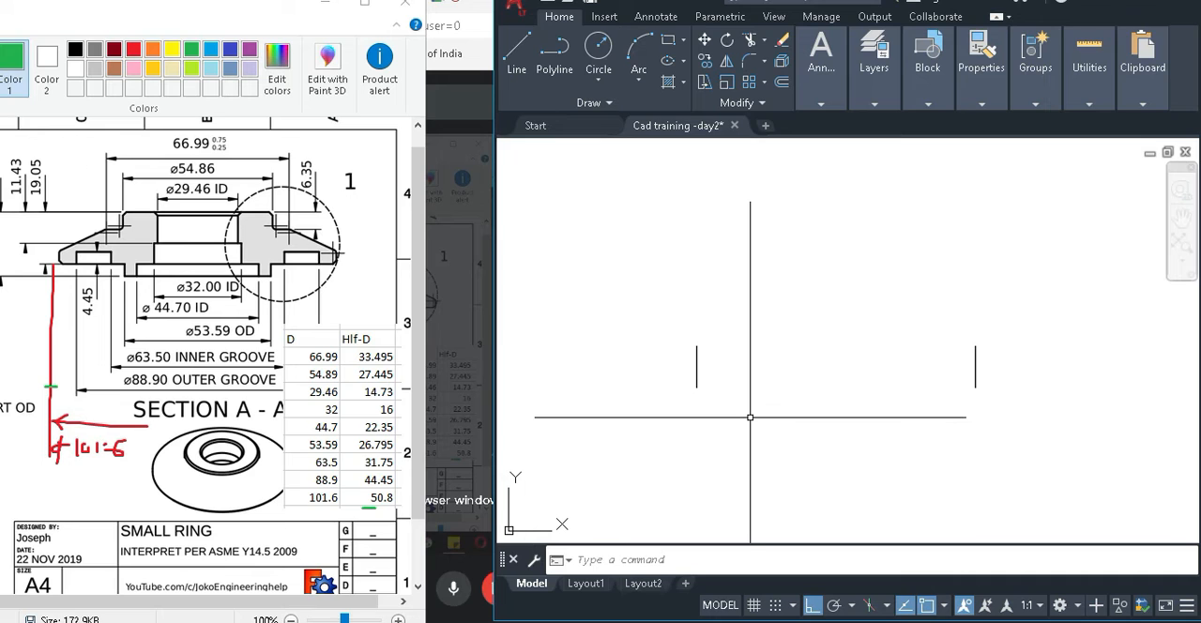
text(l)
key(Return)
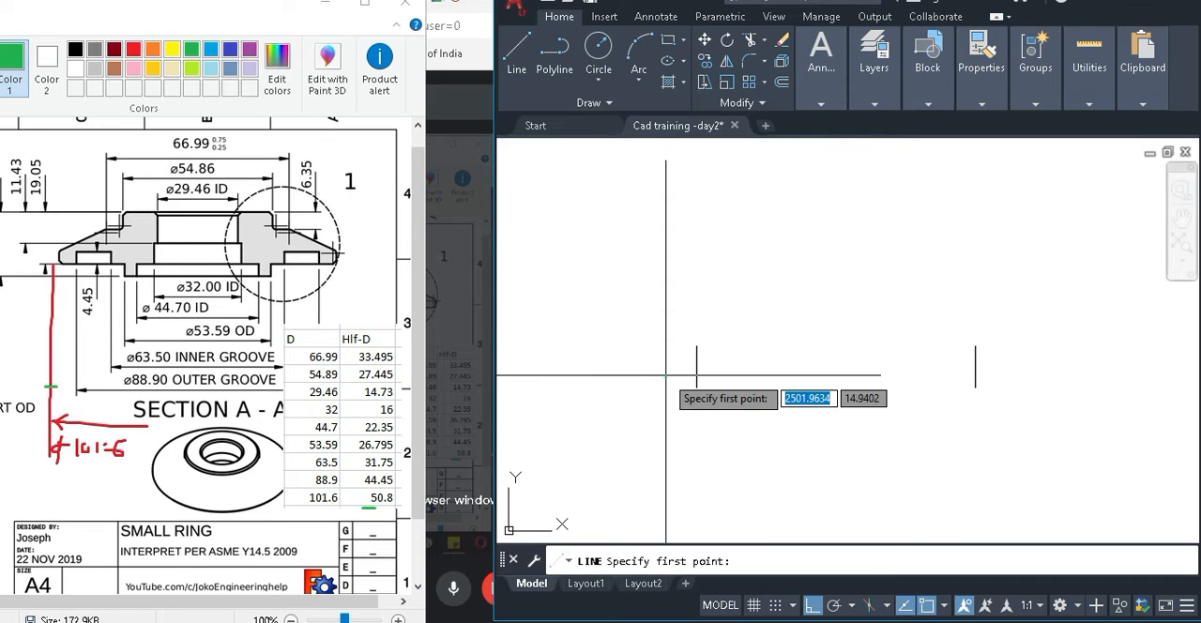
click(665, 376)
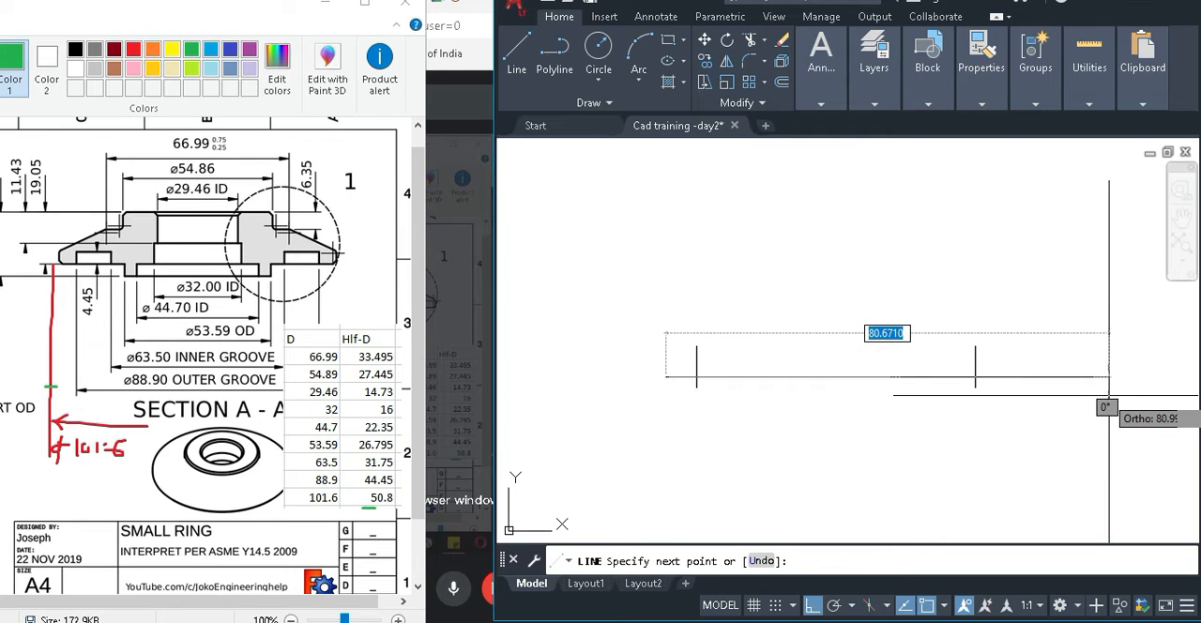
key(Escape)
Draw a horizontal base line across both vertical lines near their lower ends, overhanging them on each side.
key(Return)
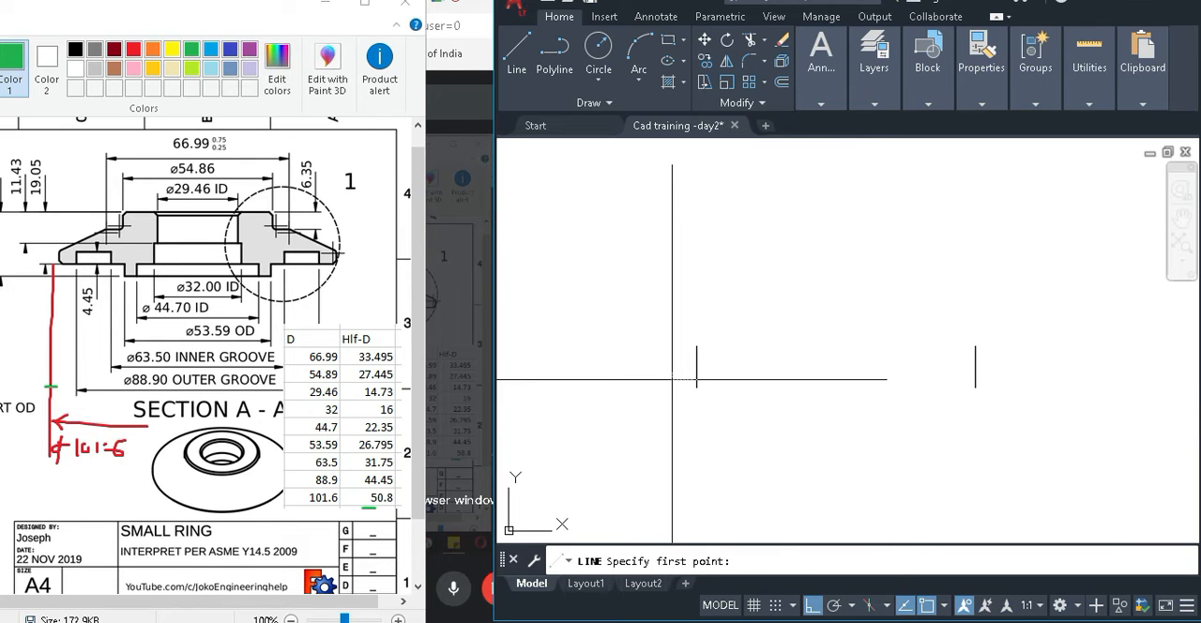
click(696, 386)
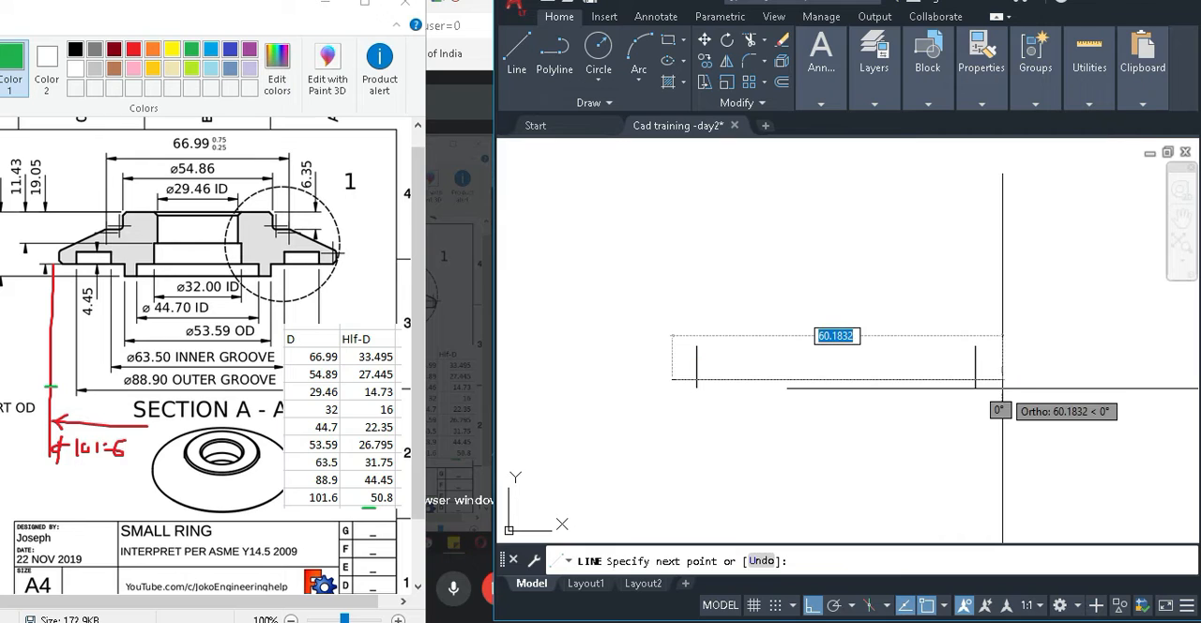
click(1023, 380)
key(Return)
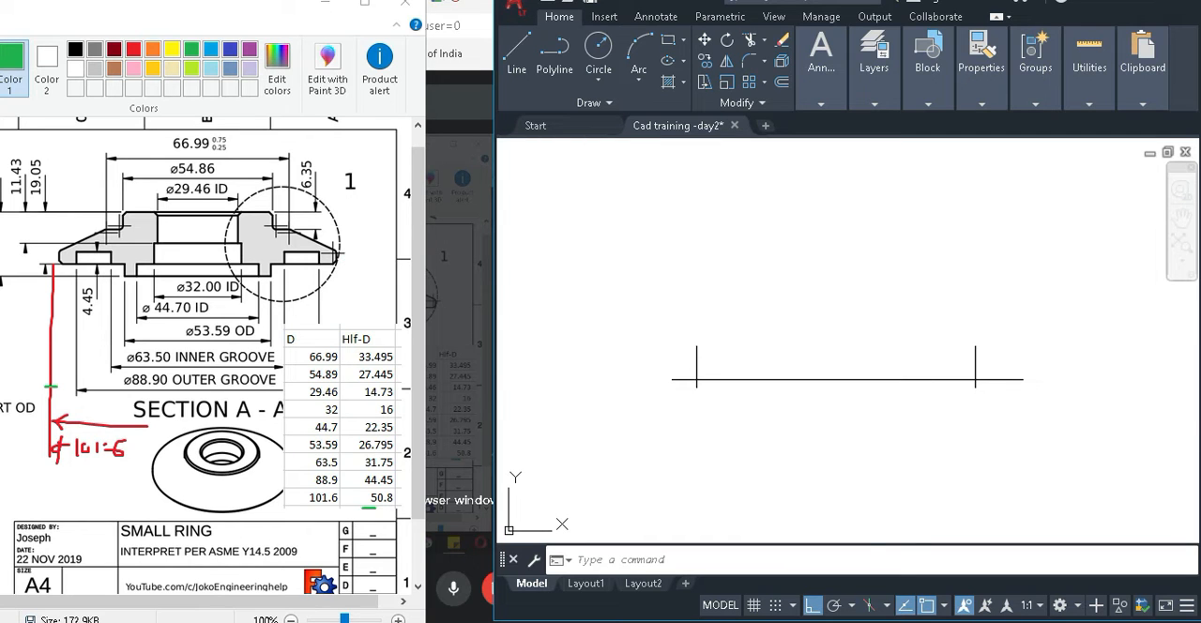
Trim the overhanging ends of the base line and outer vertical line to form the lower outer corner.
text(tr)
key(Return)
scroll(970, 383, up, 5)
mouse_move(1008, 395)
mouse_down()
mouse_move(954, 405)
mouse_move(1002, 394)
mouse_up()
key(Escape)
scroll(662, 336, down, 2)
key(ctrl+z)
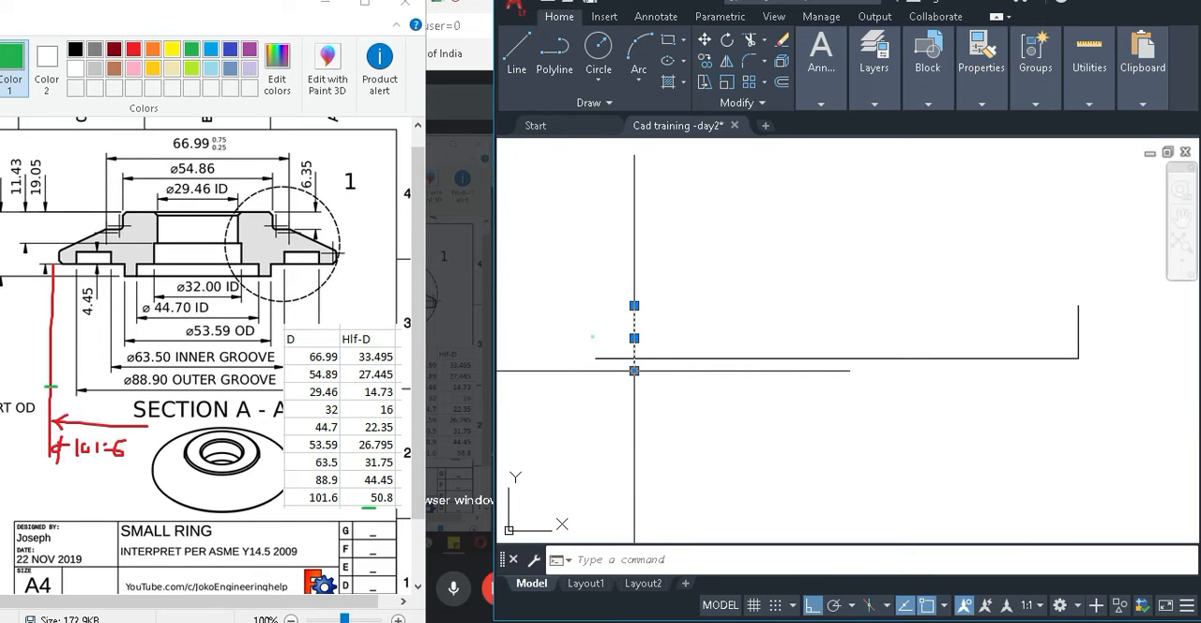
Stretch the centre line's lower end well below the base line and trim the base line's overhang beyond the centre line.
click(634, 371)
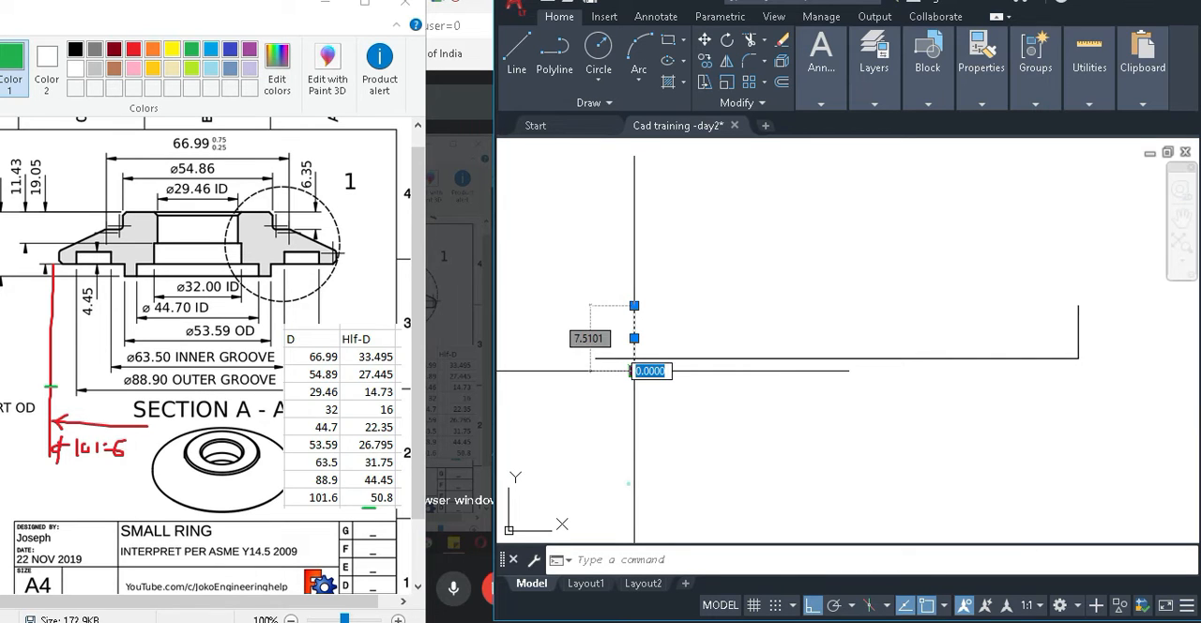
click(630, 482)
text(tr)
key(Return)
key(Escape)
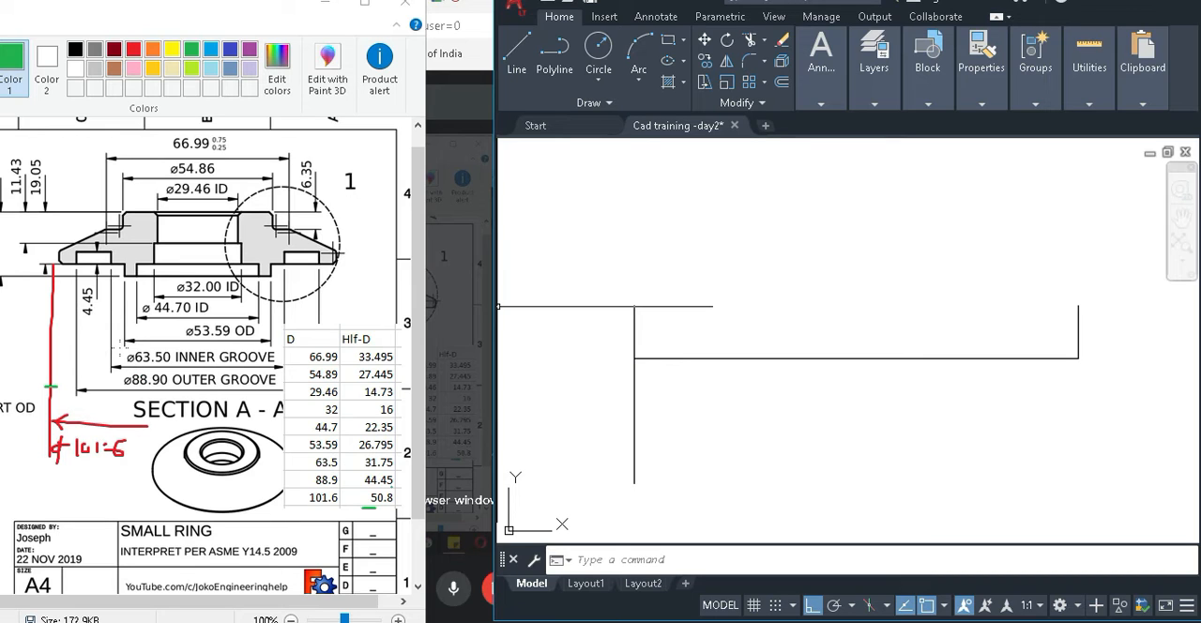
Tick the extension line of the 88.90 outer groove dimension in green in Paint and return to AutoCAD.
click(80, 339)
drag(62, 342, 81, 340)
click(657, 429)
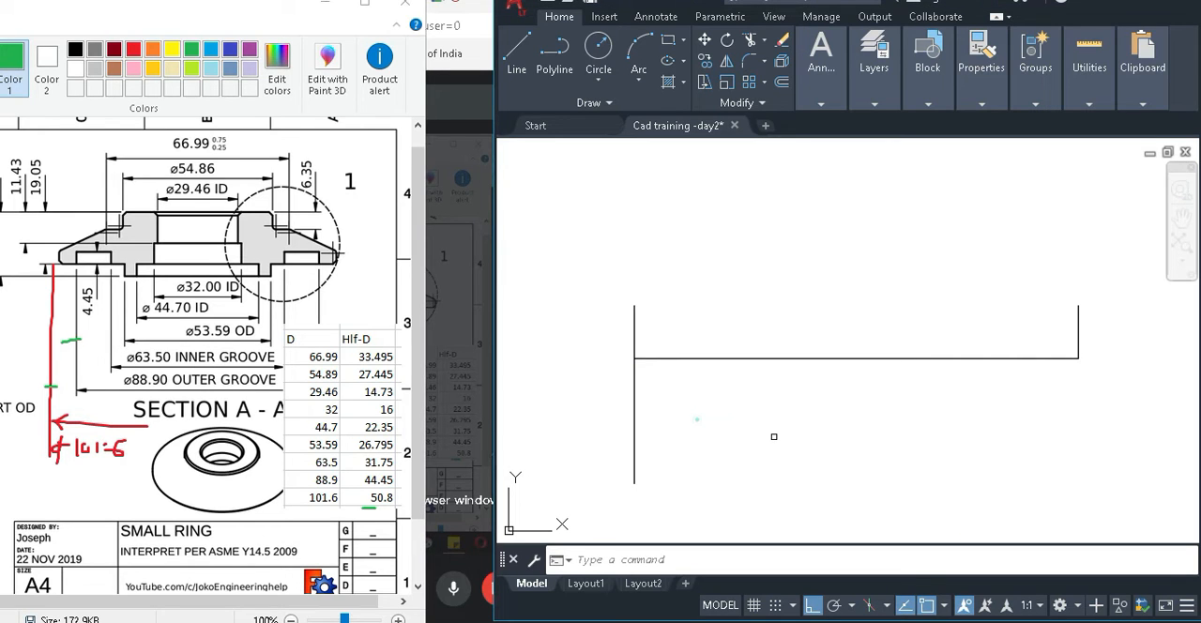
Offset the centre line 44.45 mm towards the outer edge for the outer groove diameter.
text(o)
key(Return)
text(44.)
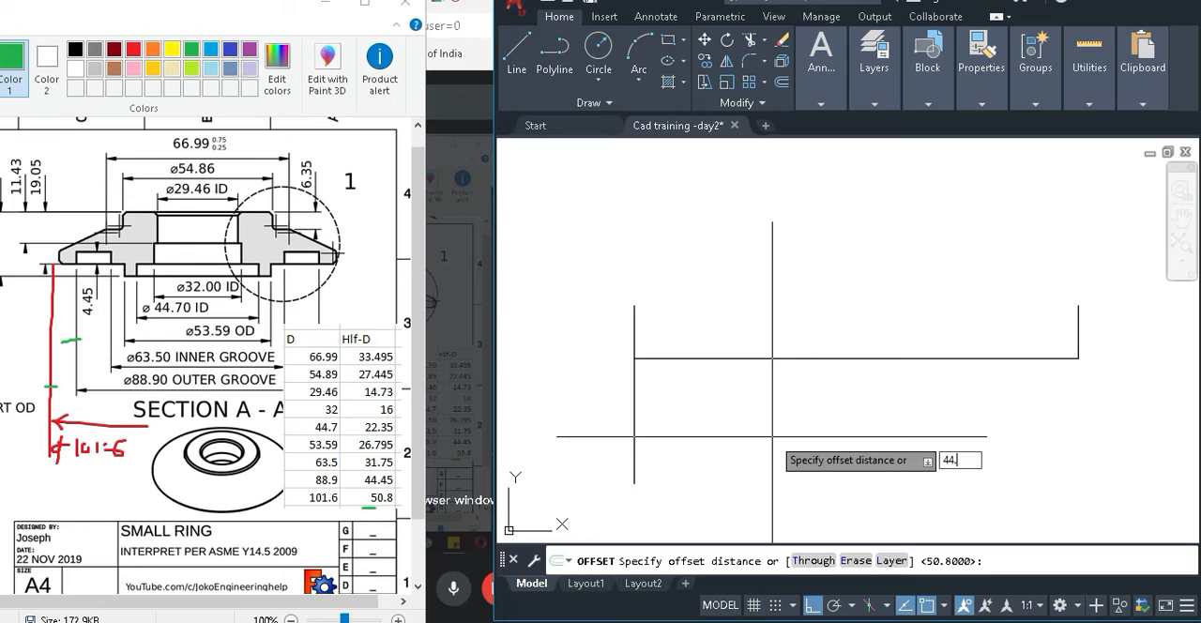
text(5)
key(BackSpace)
text(45)
key(Return)
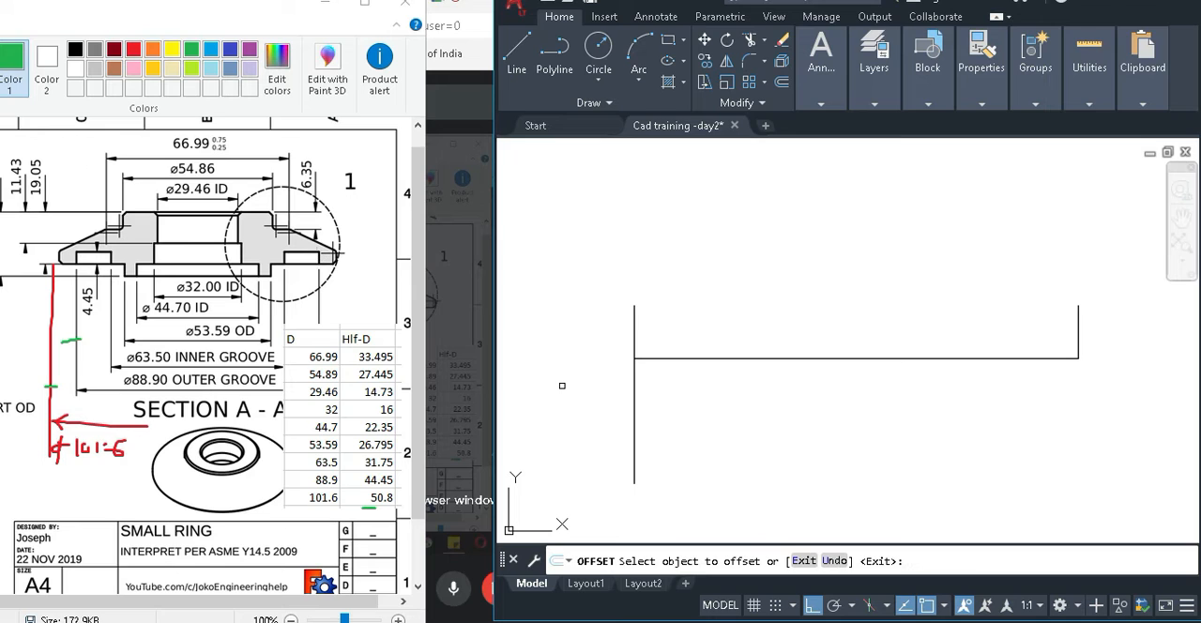
click(635, 384)
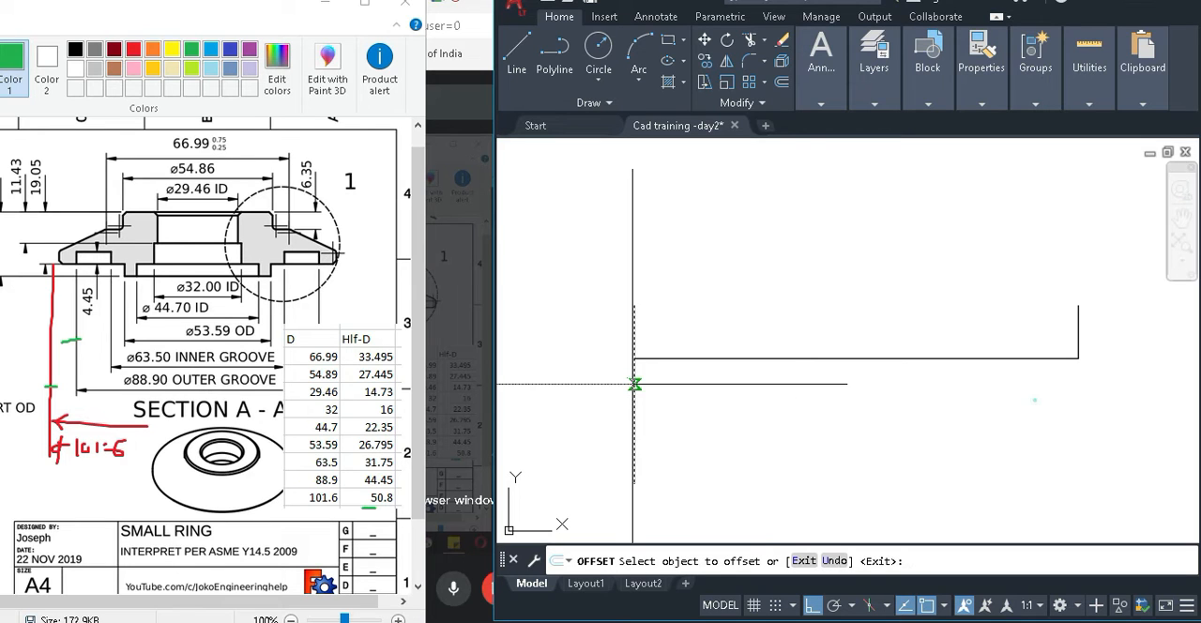
click(900, 462)
key(Escape)
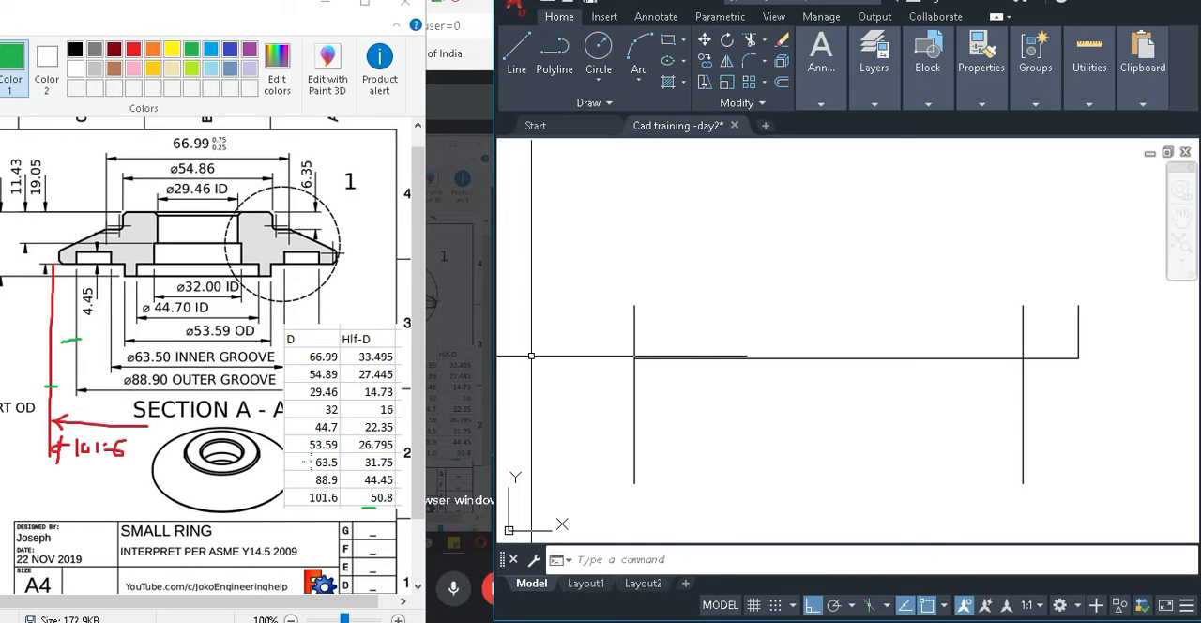
Tick the 63.5 table row and the inner groove's extension line in green in Paint and return to AutoCAD.
drag(307, 461, 320, 460)
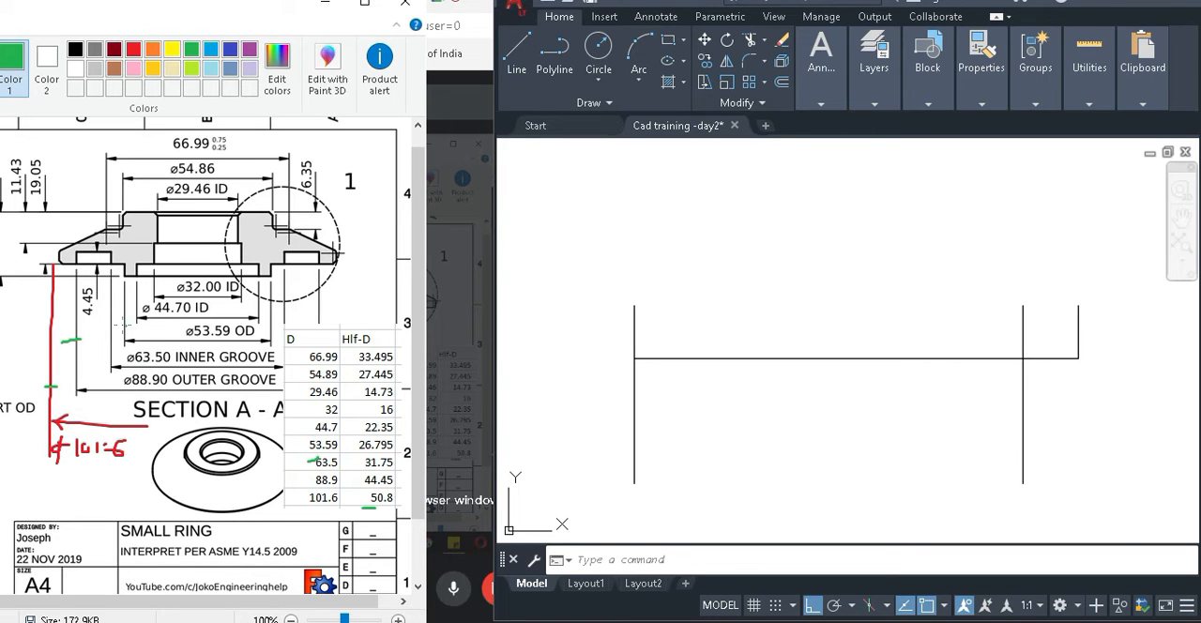
drag(134, 349, 105, 353)
click(792, 418)
Offset the centre line 31.75 mm towards the outer edge for the inner groove diameter.
text(o)
key(Return)
text(31.75)
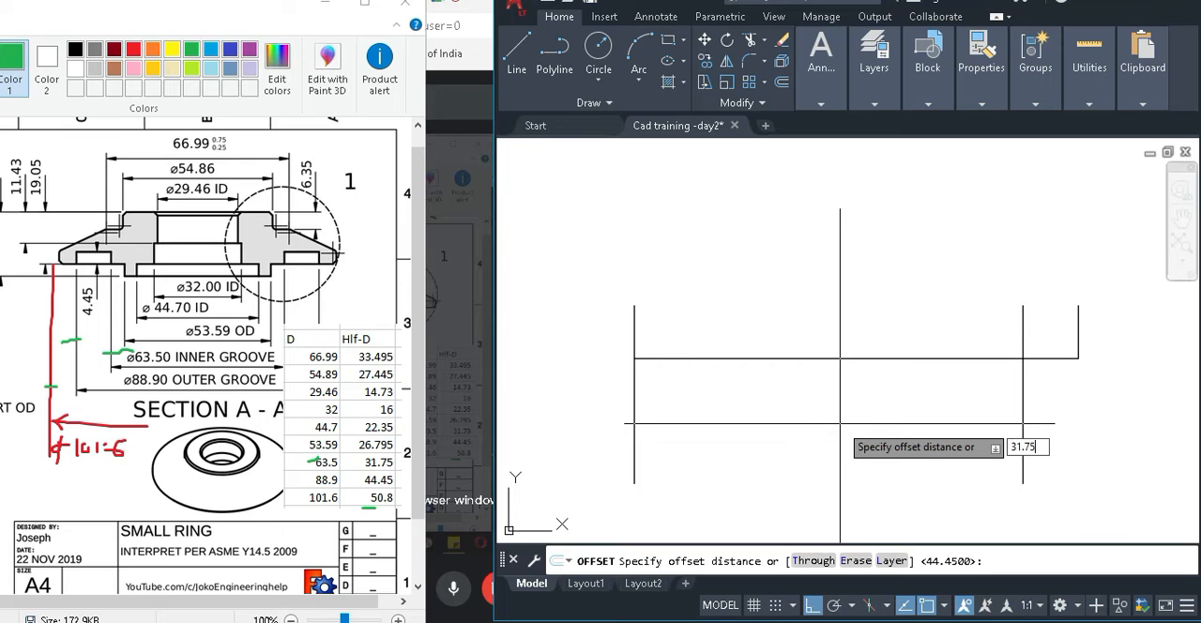
key(Return)
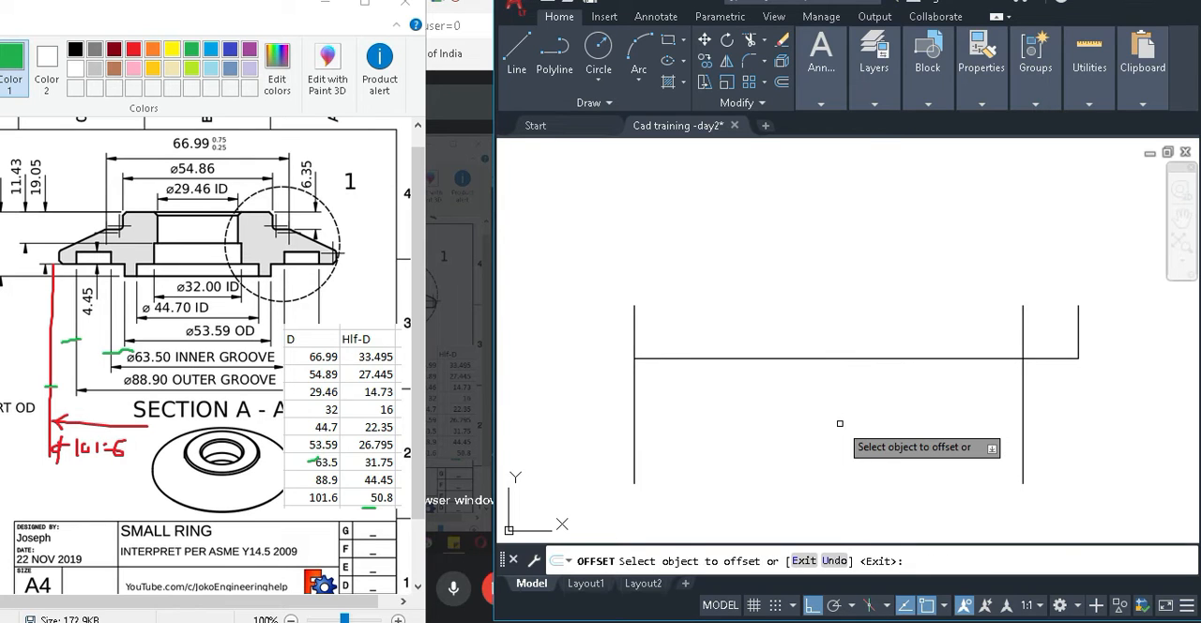
click(634, 377)
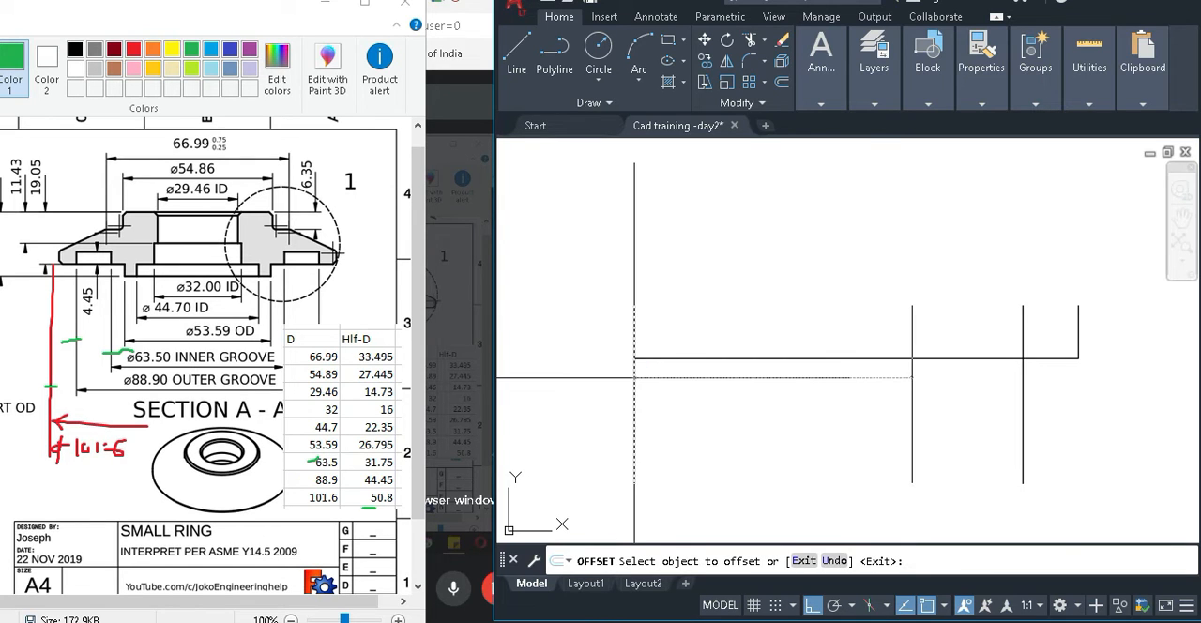
key(Return)
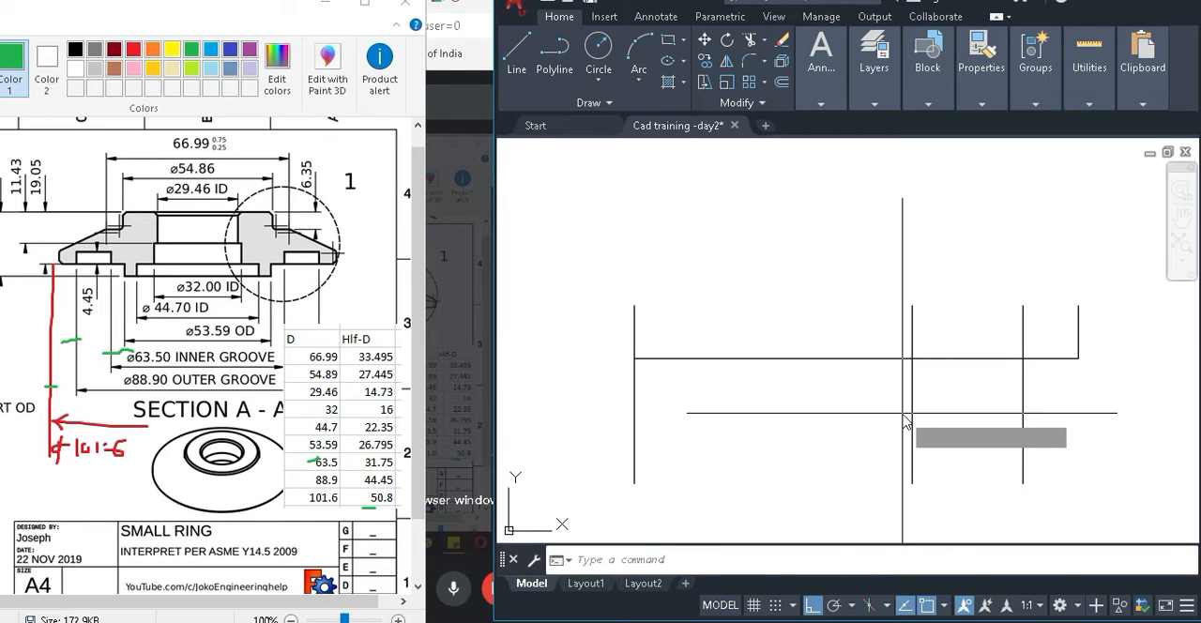
Offset the base line 4.45 mm upward for the groove depth.
text(4.45)
key(Return)
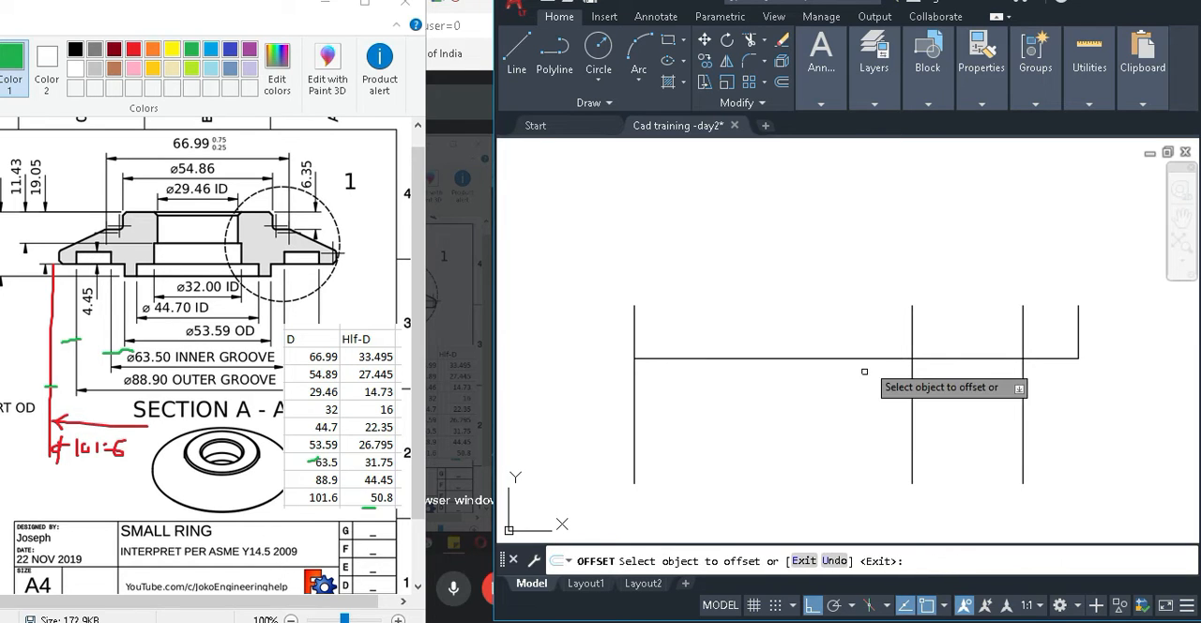
click(872, 358)
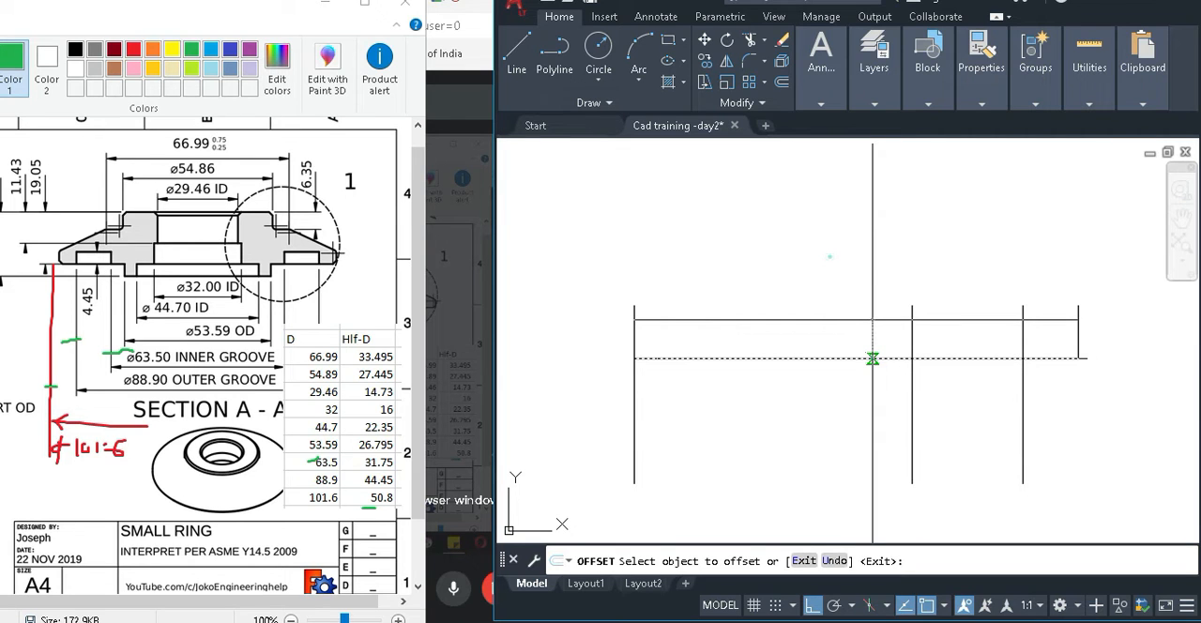
click(829, 257)
key(Escape)
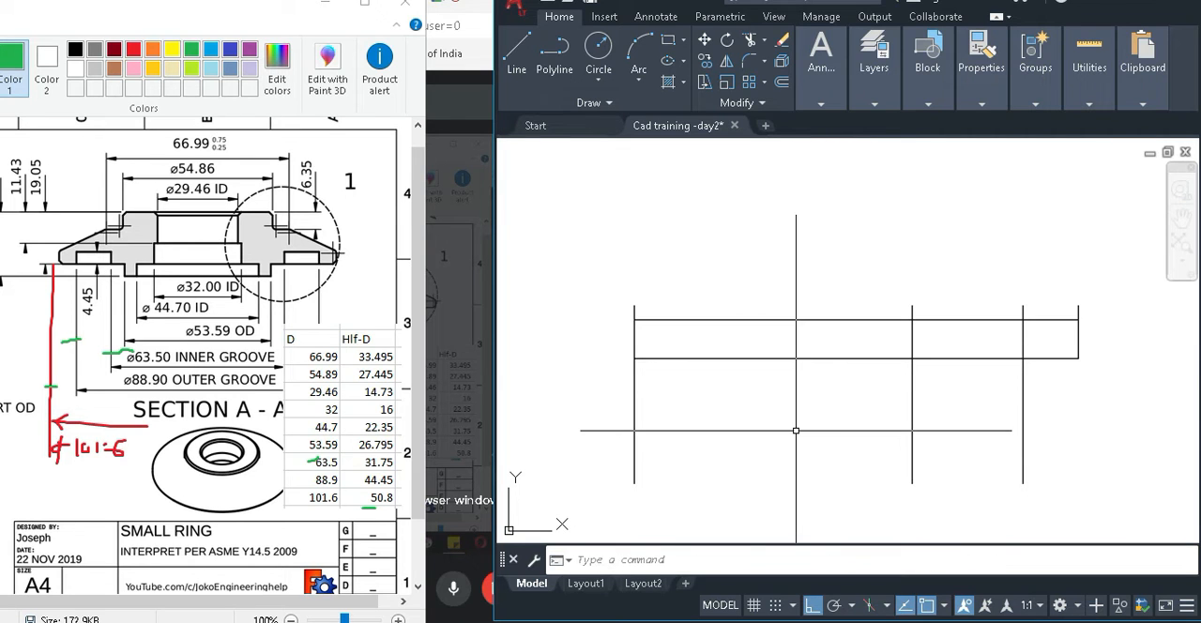
Trim the two groove verticals and the depth line to leave a rectangular groove outline on the base line.
text(tr)
key(Return)
drag(967, 391, 1069, 409)
scroll(1048, 315, up, 4)
mouse_move(1051, 342)
mouse_down()
mouse_move(652, 317)
mouse_move(652, 329)
mouse_up()
drag(939, 279, 1009, 310)
scroll(1010, 310, down, 5)
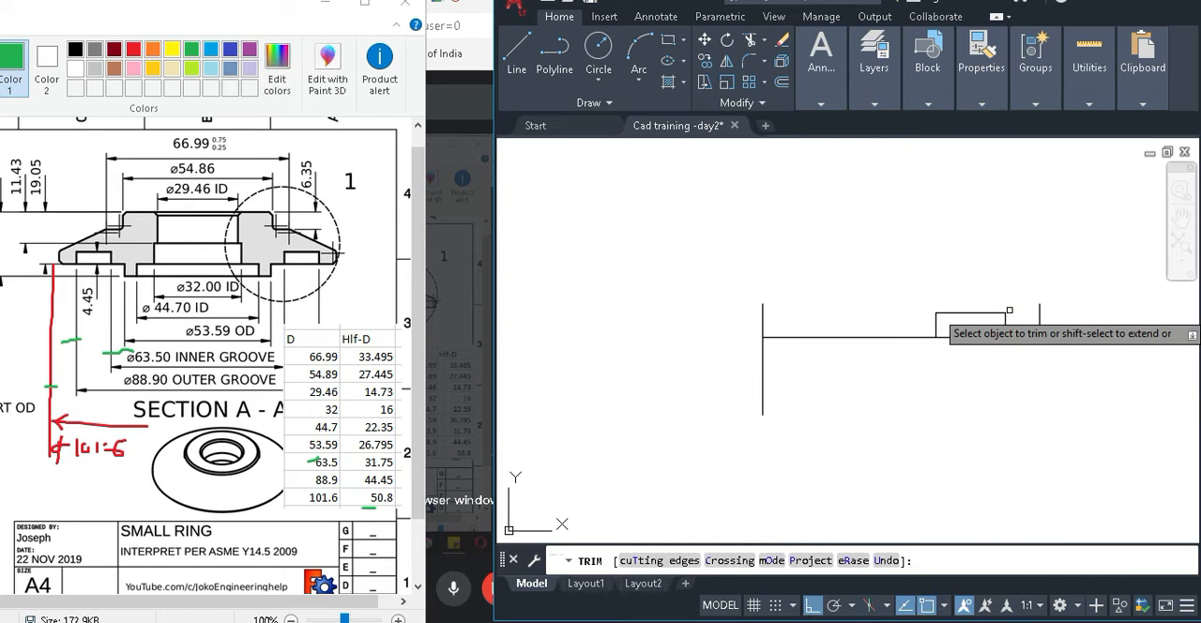
key(Escape)
scroll(1008, 380, up, 2)
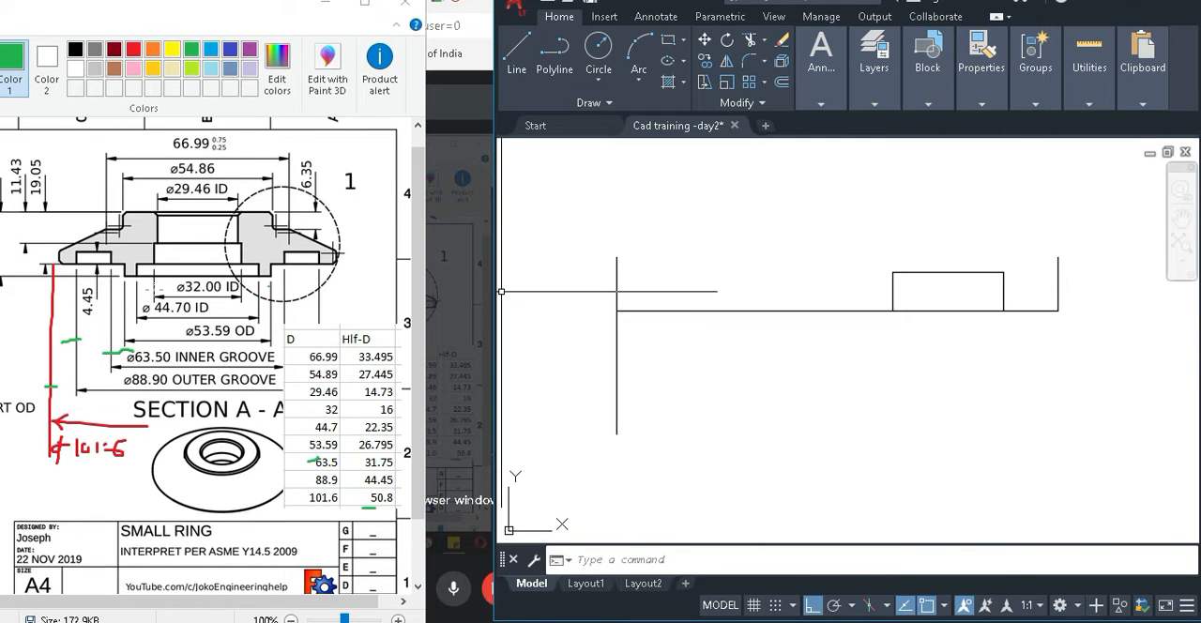
Tick the 53.59 OD extension line and its table row in green in Paint and return to AutoCAD.
scroll(207, 357, up, 1)
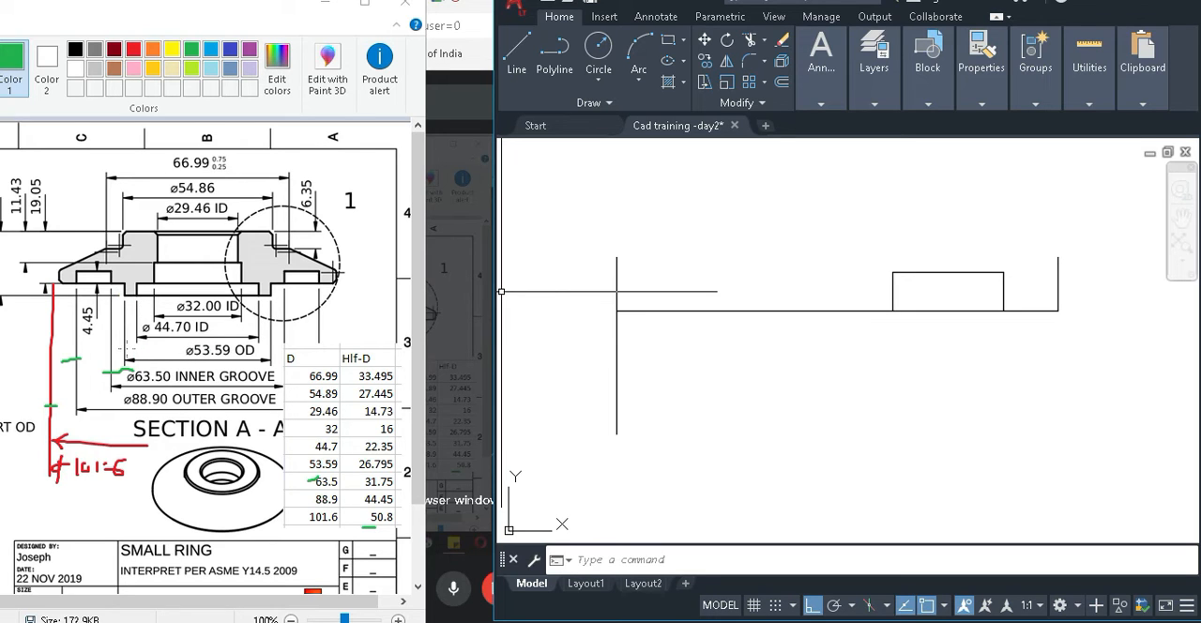
drag(142, 351, 124, 349)
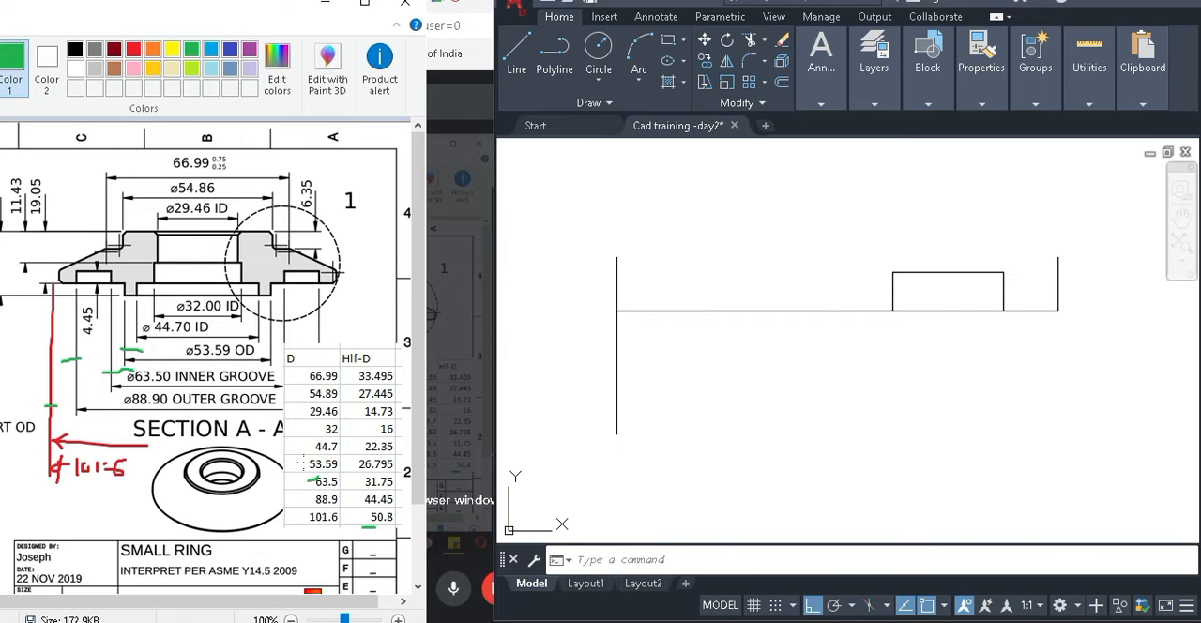
drag(302, 463, 296, 463)
click(877, 400)
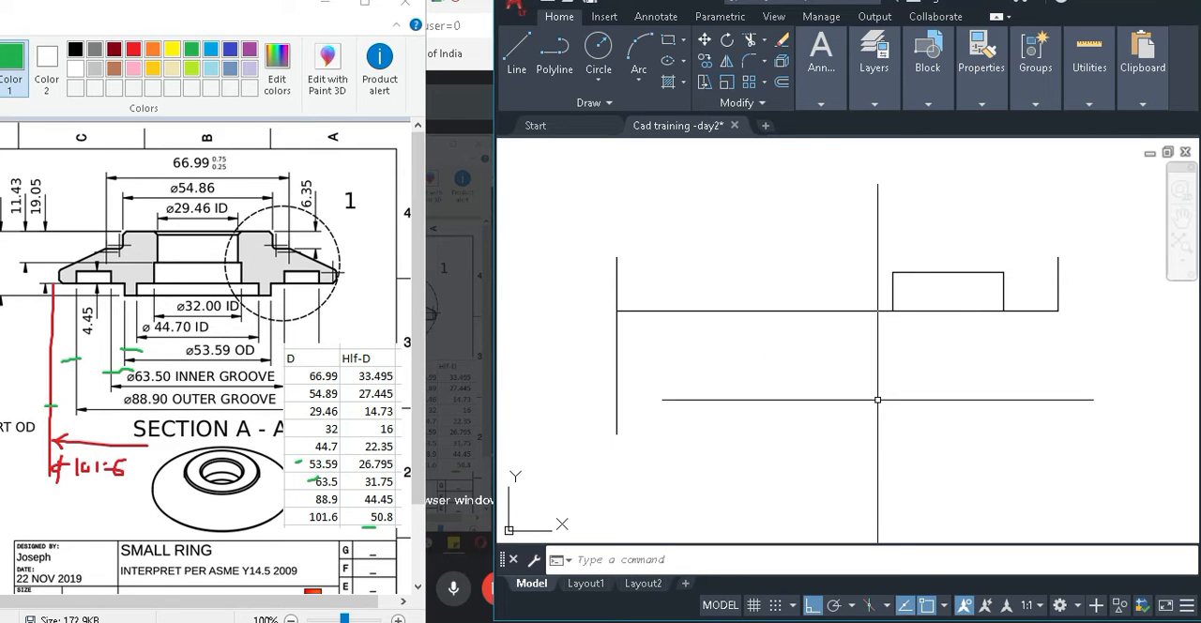
Offset the centre line 26.795 mm towards the outer edge for the 53.59 outer diameter.
text(o)
key(Return)
text(26.)
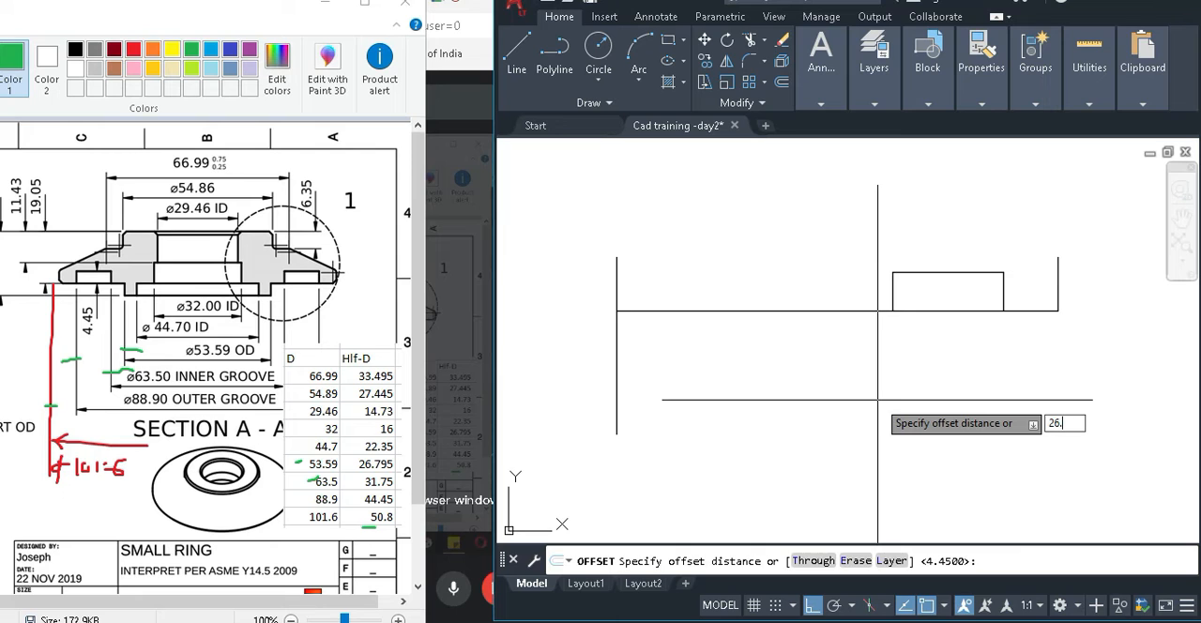
text(795)
key(Return)
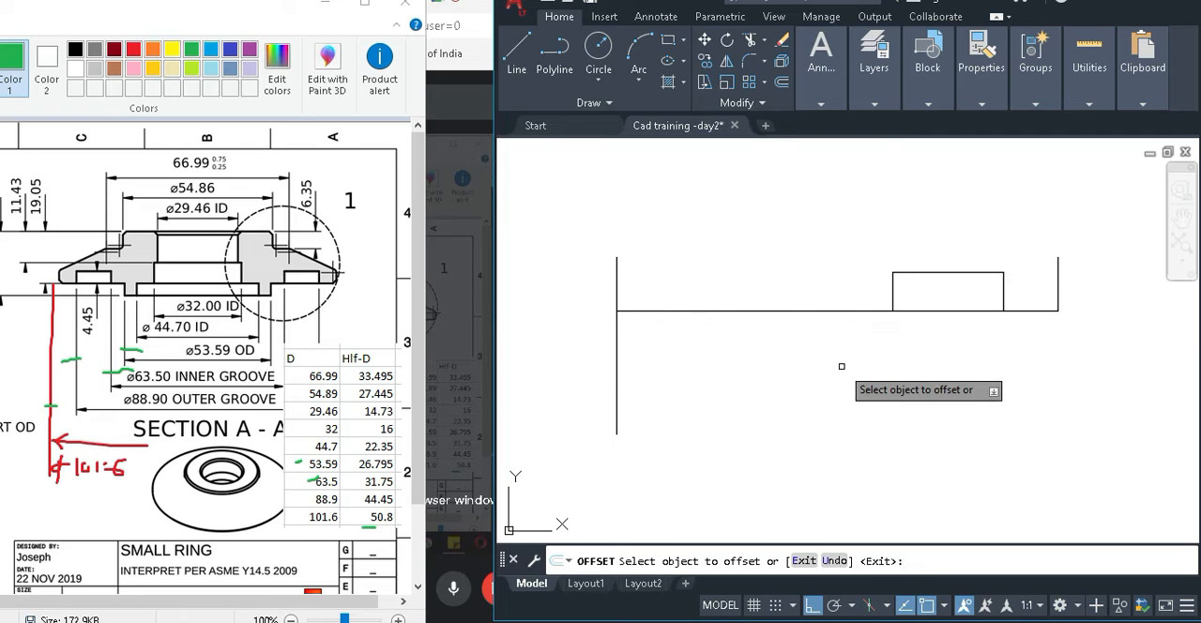
click(617, 379)
click(616, 379)
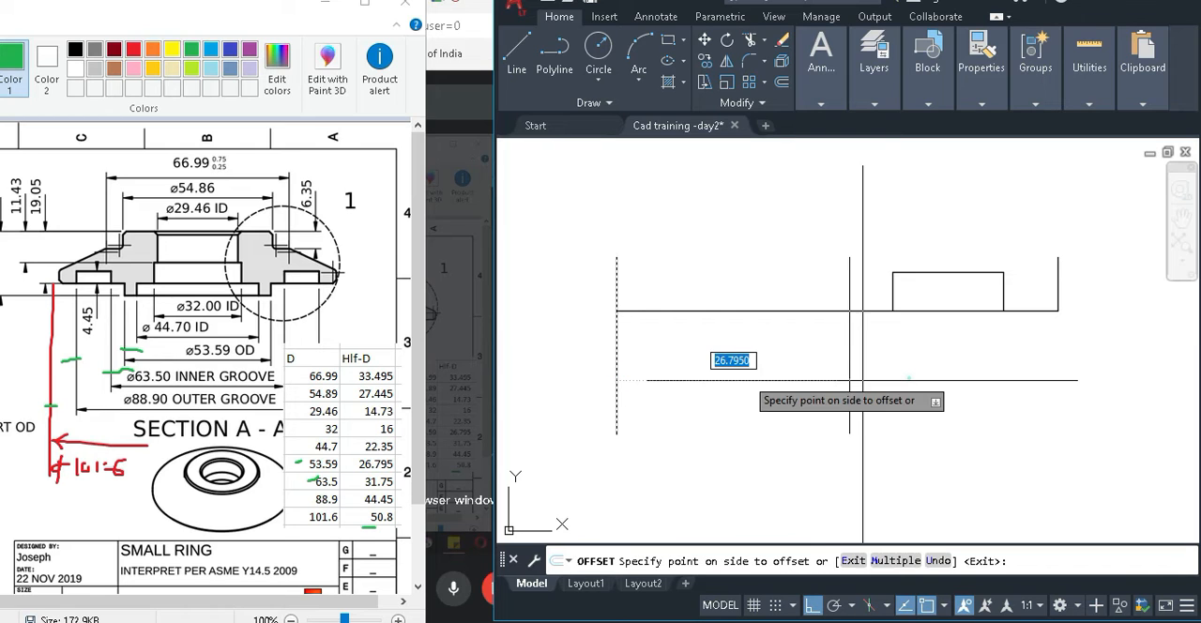
click(863, 380)
key(Return)
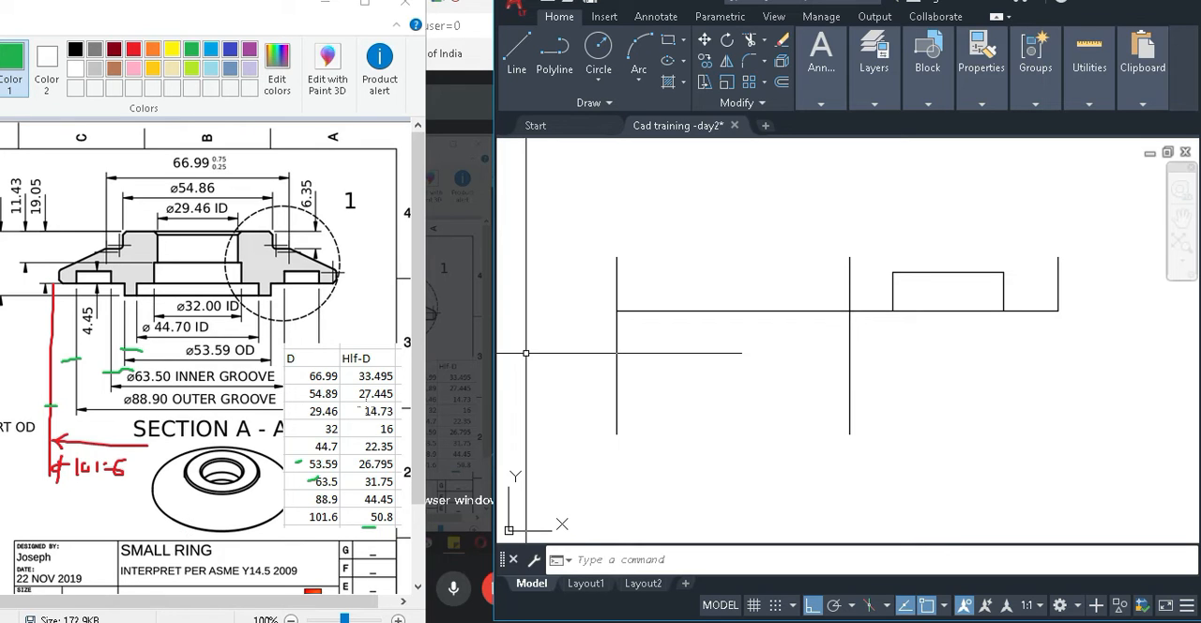
Enlarge the Paint window, mark the 23.49 and 19.05 heights with green strokes, and restore the side-by-side view.
click(365, 4)
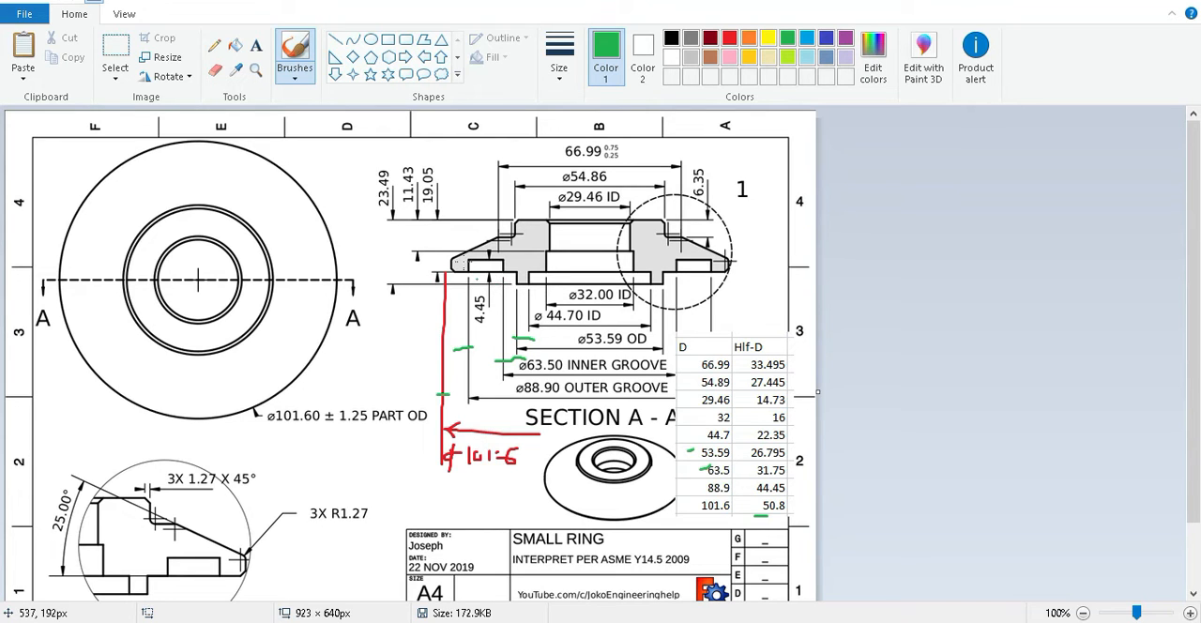
drag(394, 224, 389, 279)
mouse_move(438, 226)
mouse_down()
mouse_move(437, 266)
mouse_move(440, 228)
mouse_up()
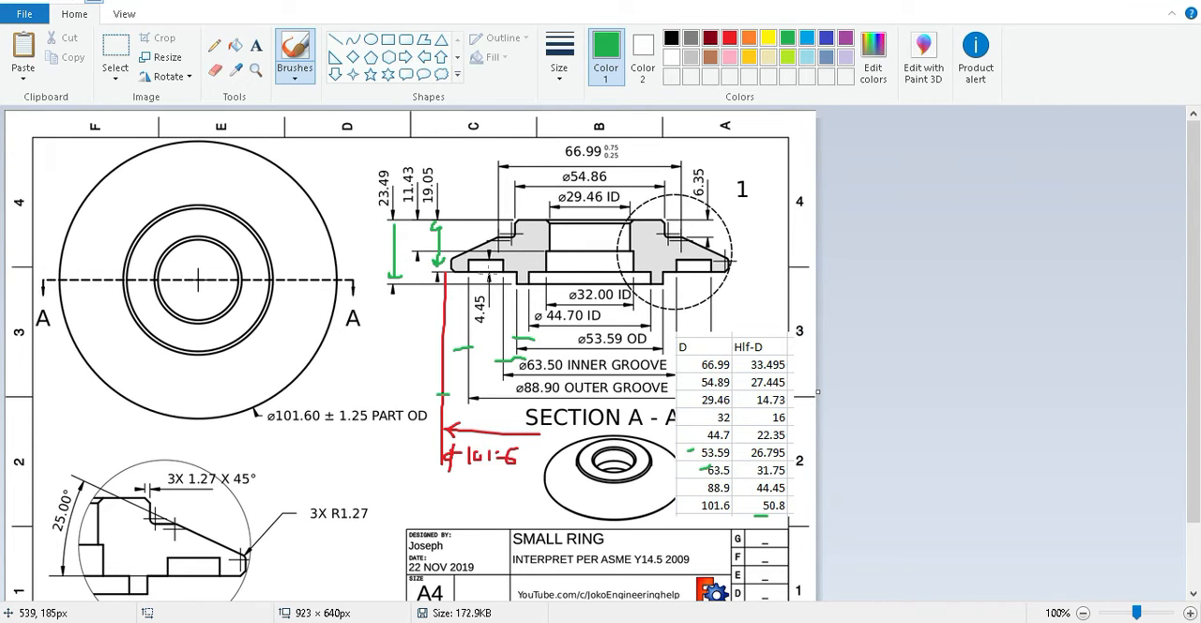
double_click(452, 5)
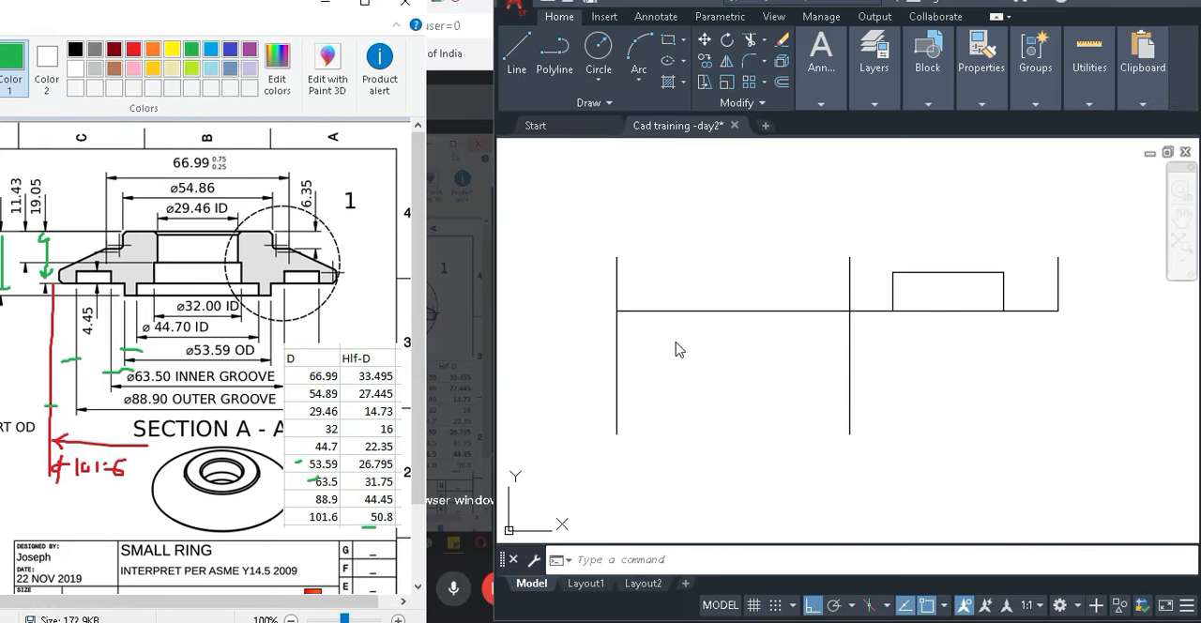
Offset the base line 19.05 mm upward in AutoCAD for the ring's top face.
click(753, 416)
click(777, 423)
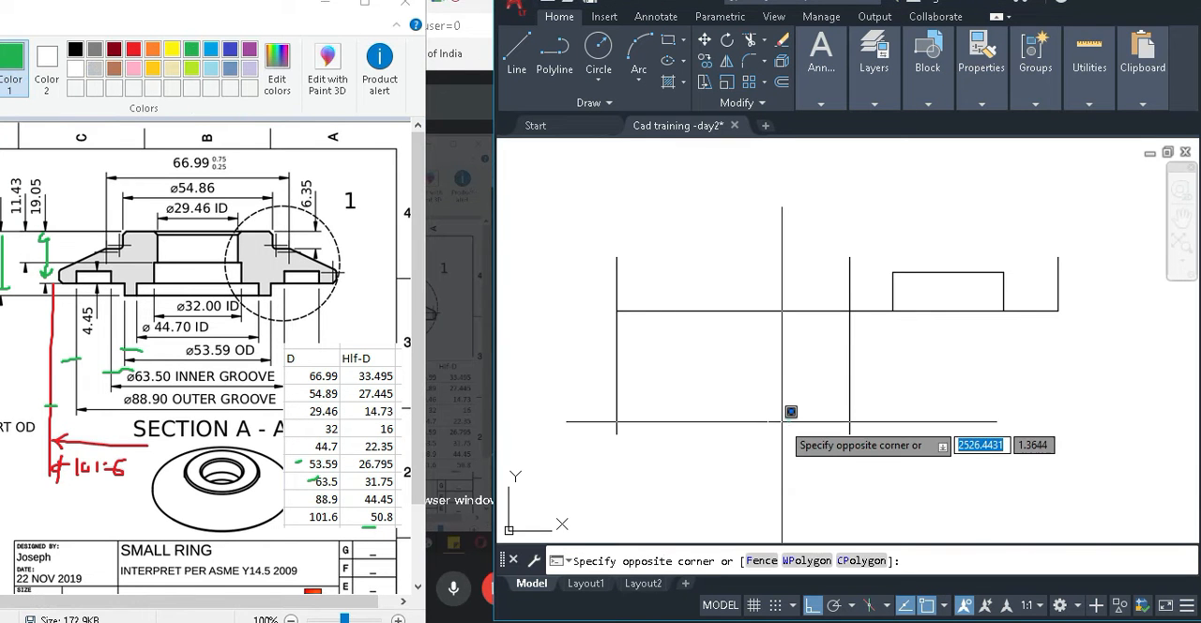
click(788, 423)
text(o)
key(Return)
text(19)
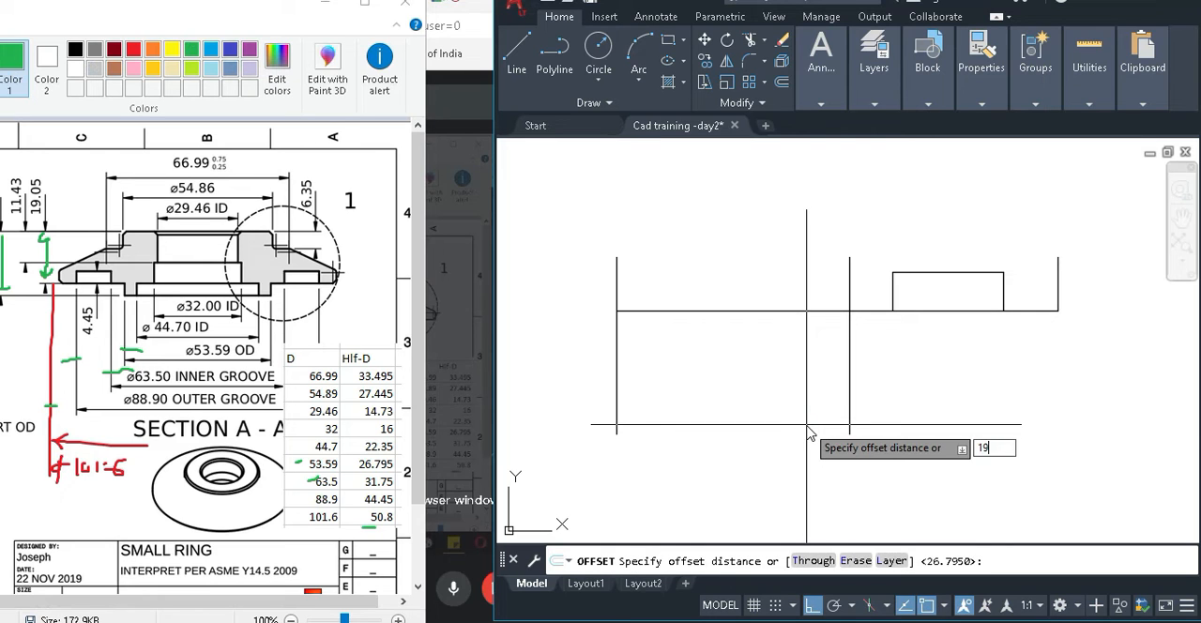
text(.05)
key(Return)
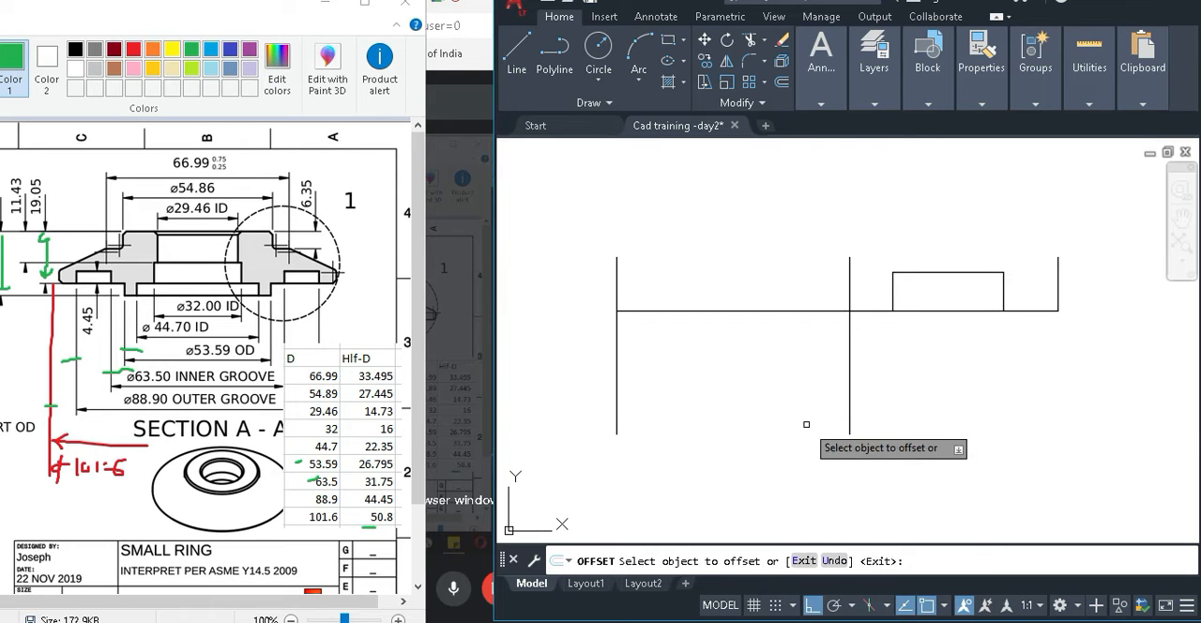
click(791, 310)
click(808, 196)
scroll(780, 229, down, 2)
middle_drag(780, 227, 760, 267)
key(Escape)
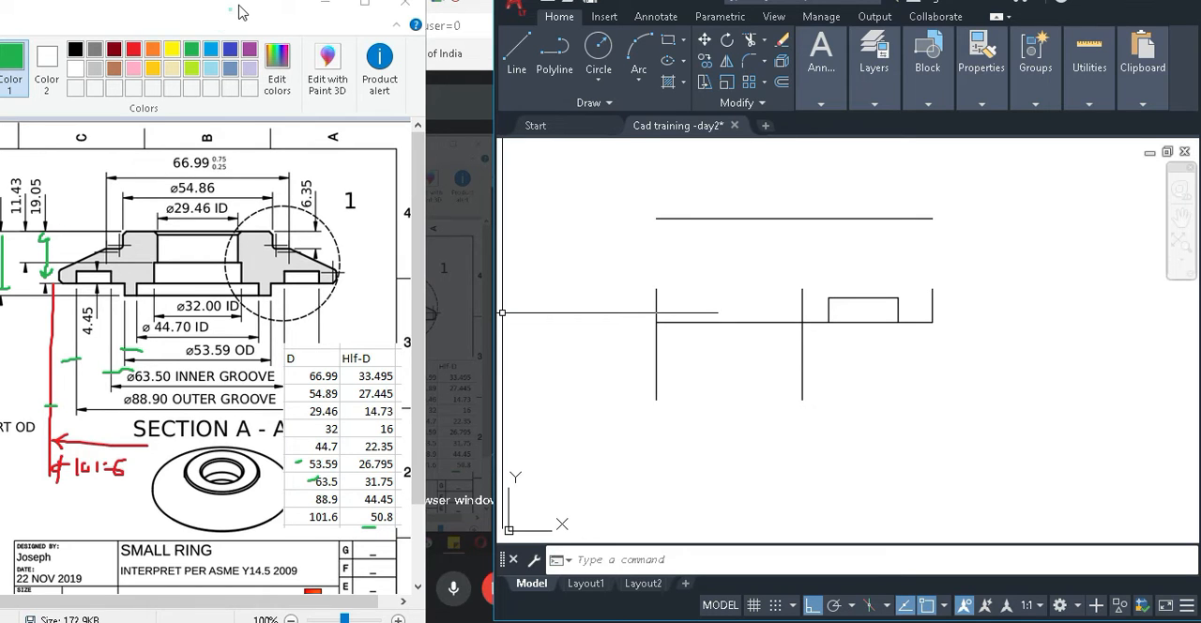
Shift the Paint window to expose the 23.49 dimension and offset the top line 23.49 mm downward in AutoCAD.
drag(239, 11, 262, 13)
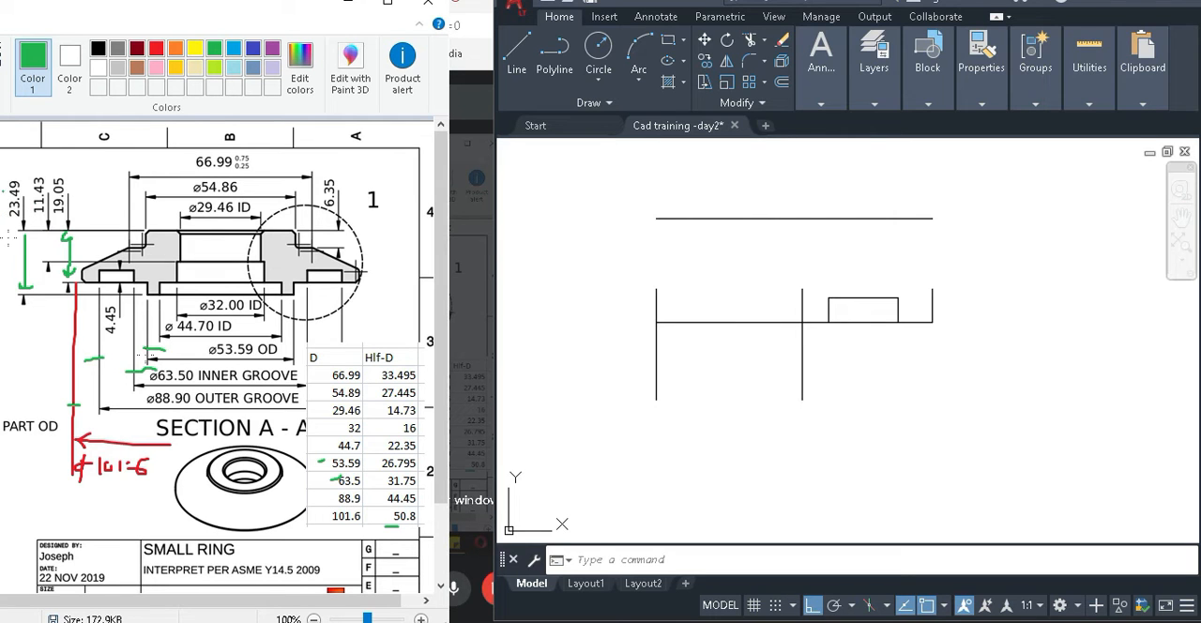
click(961, 445)
click(1011, 463)
text(o)
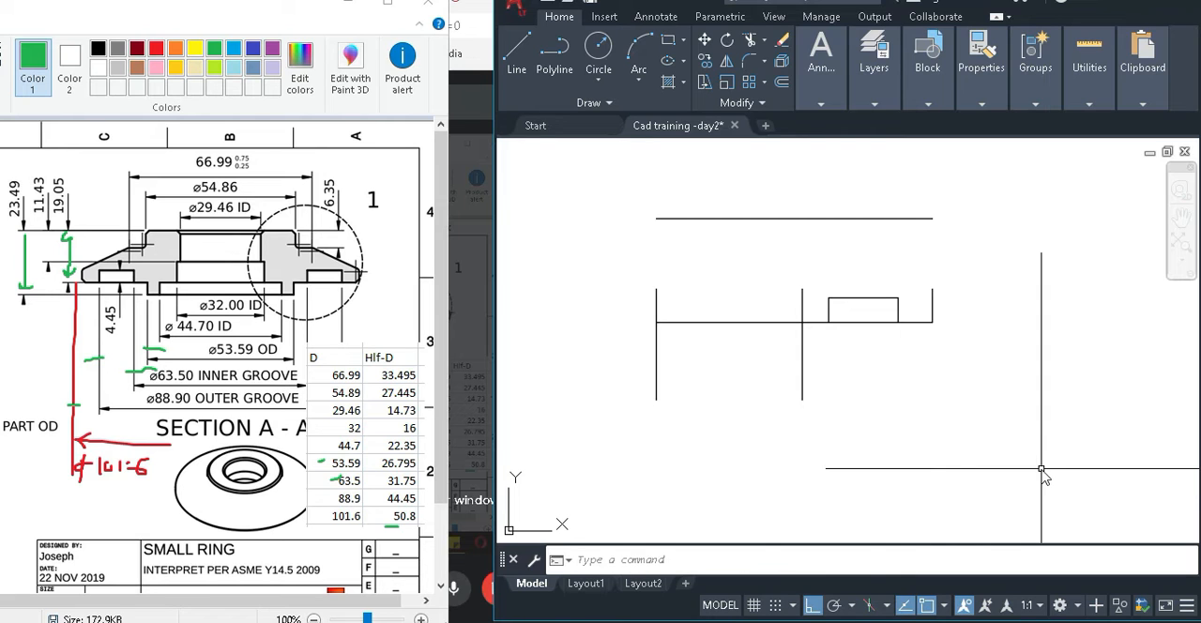
key(Return)
text(23.49)
key(Return)
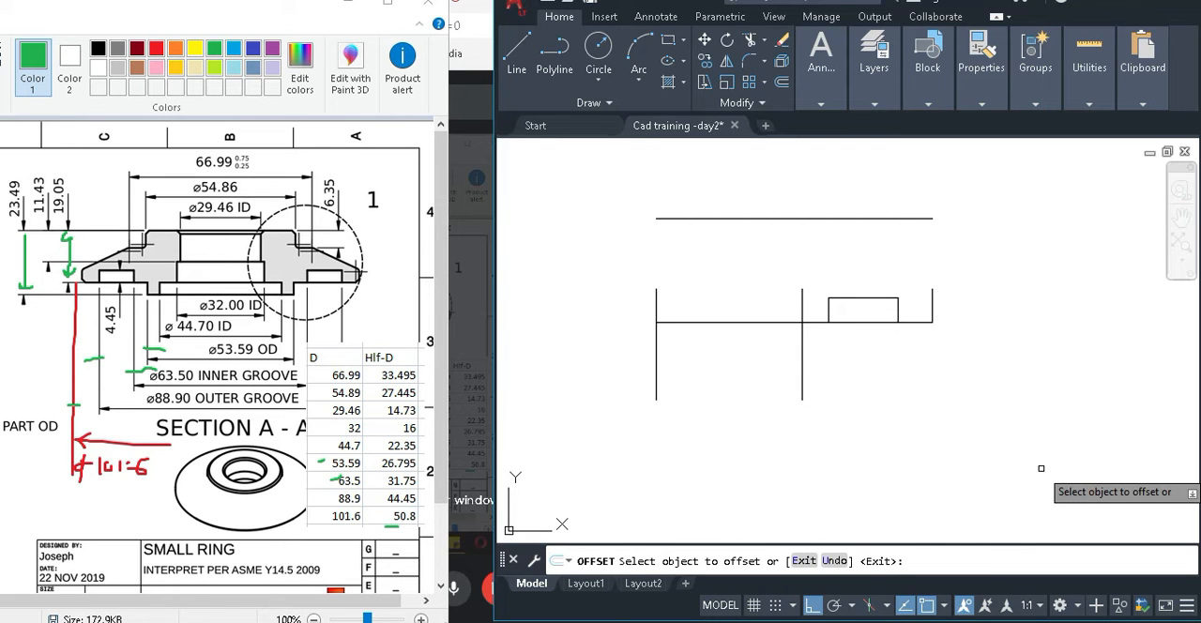
click(741, 219)
click(902, 408)
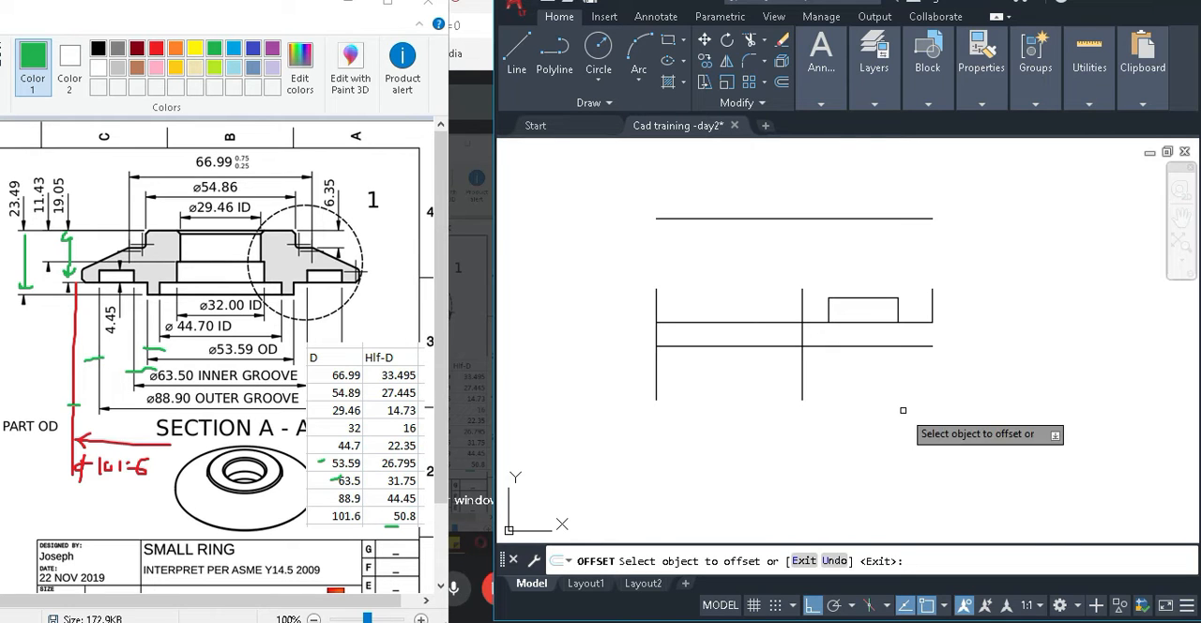
key(Escape)
Trim the 53.59 OD vertical above the base line and its overhangs with the bottom line to form the lower step.
text(tr)
key(Return)
click(840, 367)
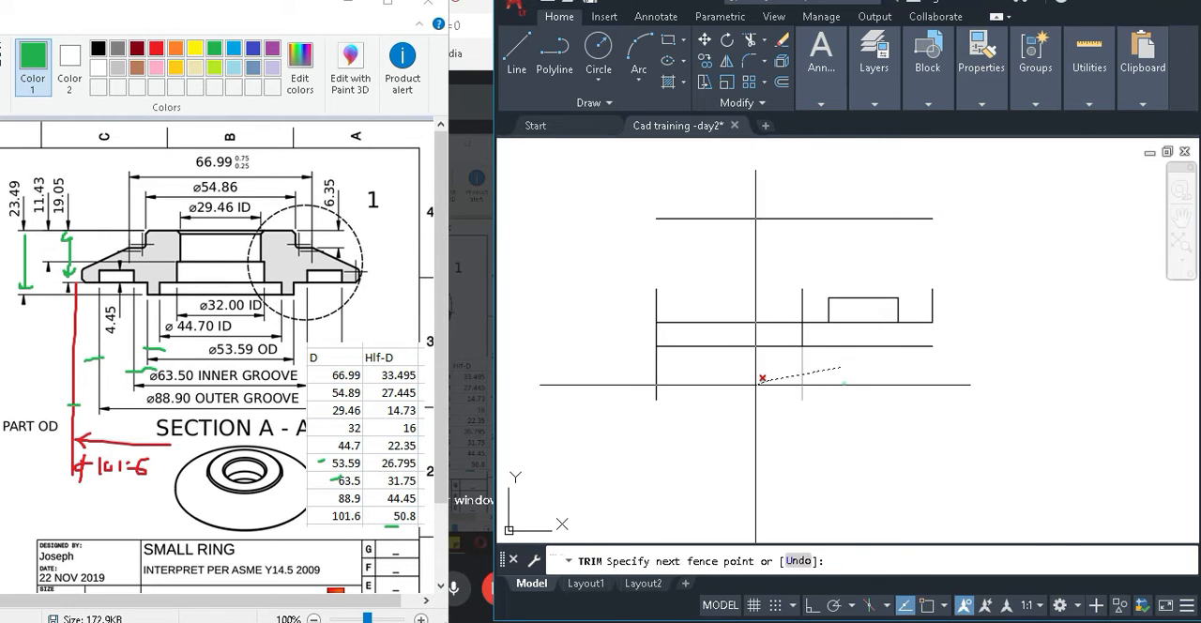
click(755, 385)
click(843, 382)
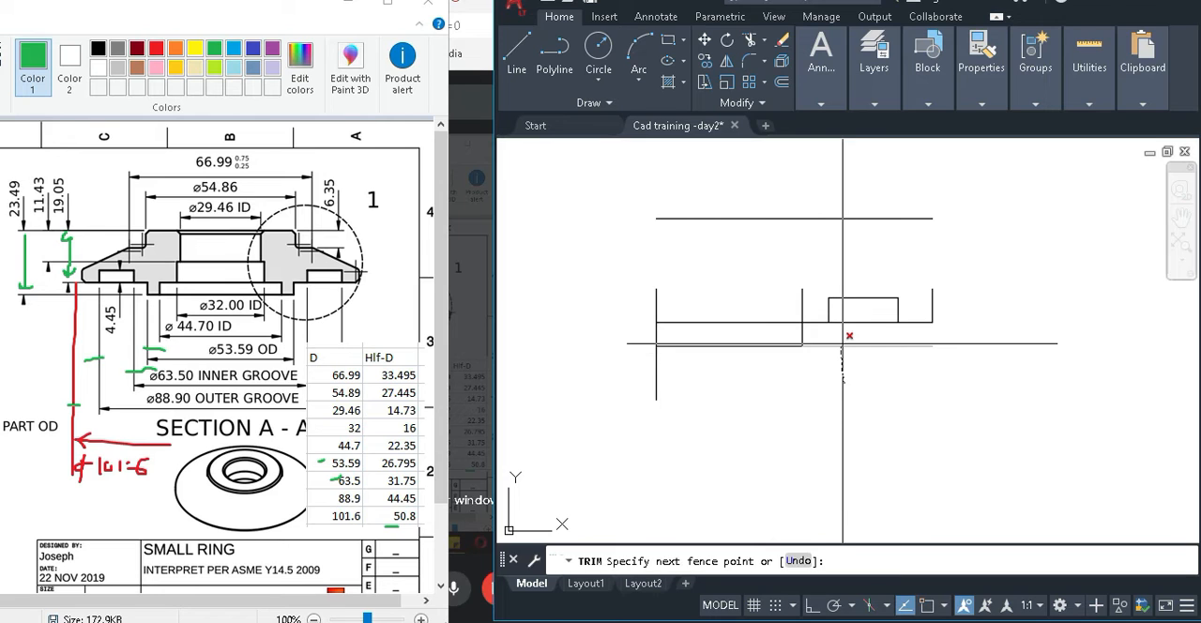
key(Return)
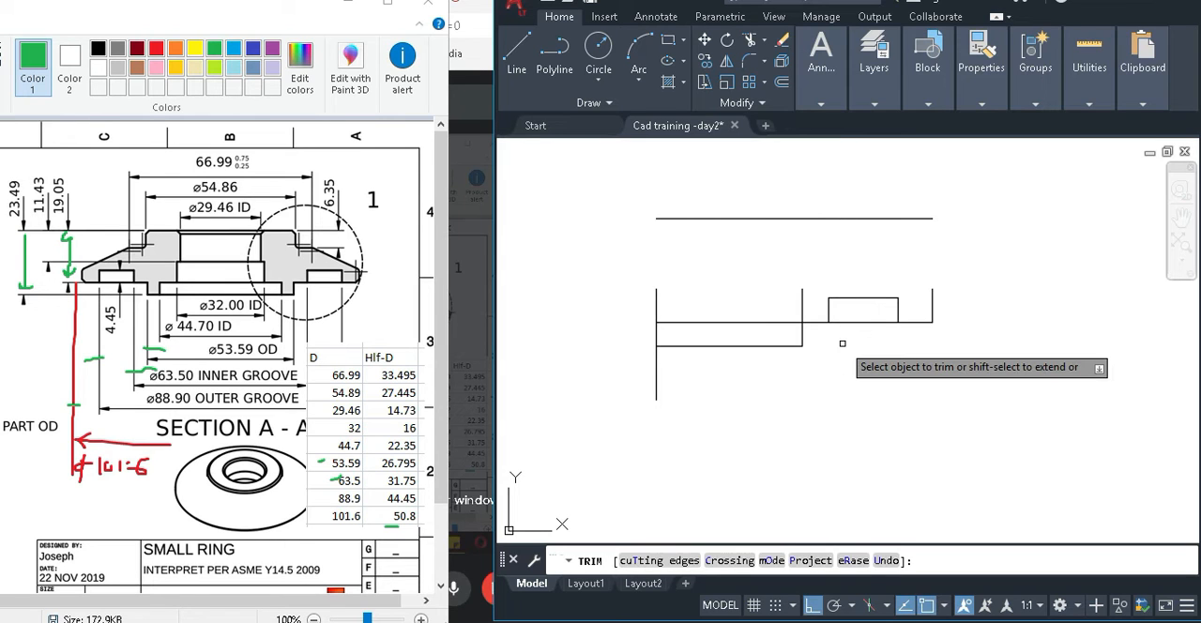
click(802, 307)
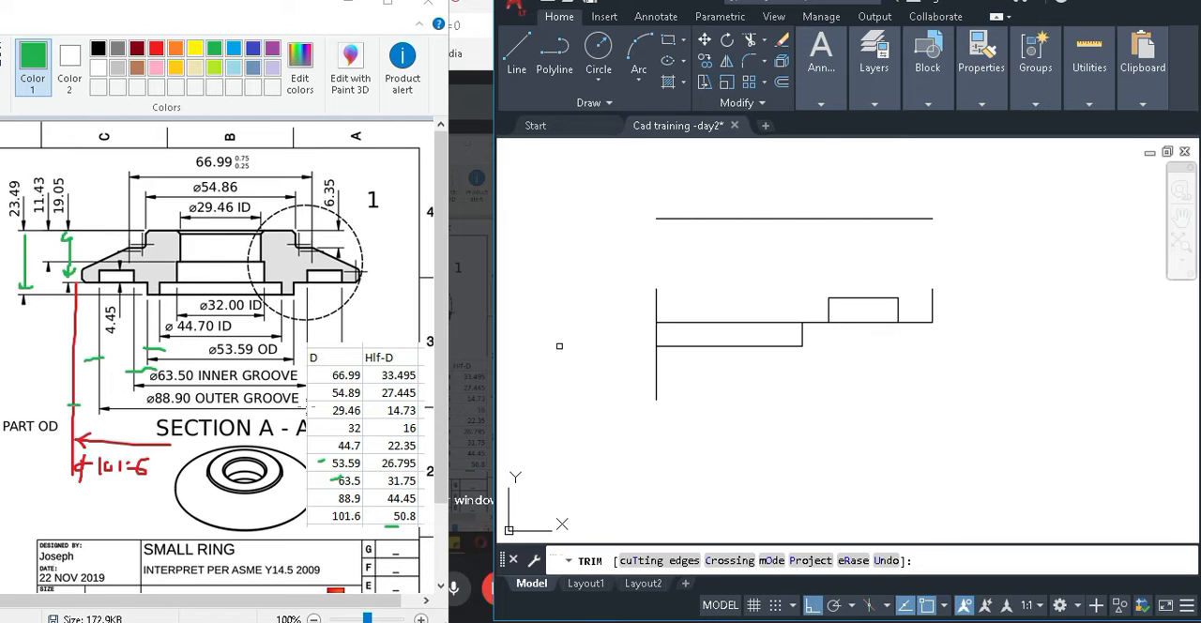
Tick the 44.7 table row in green in Paint, return to AutoCAD and end the Trim command.
drag(331, 446, 338, 447)
click(329, 446)
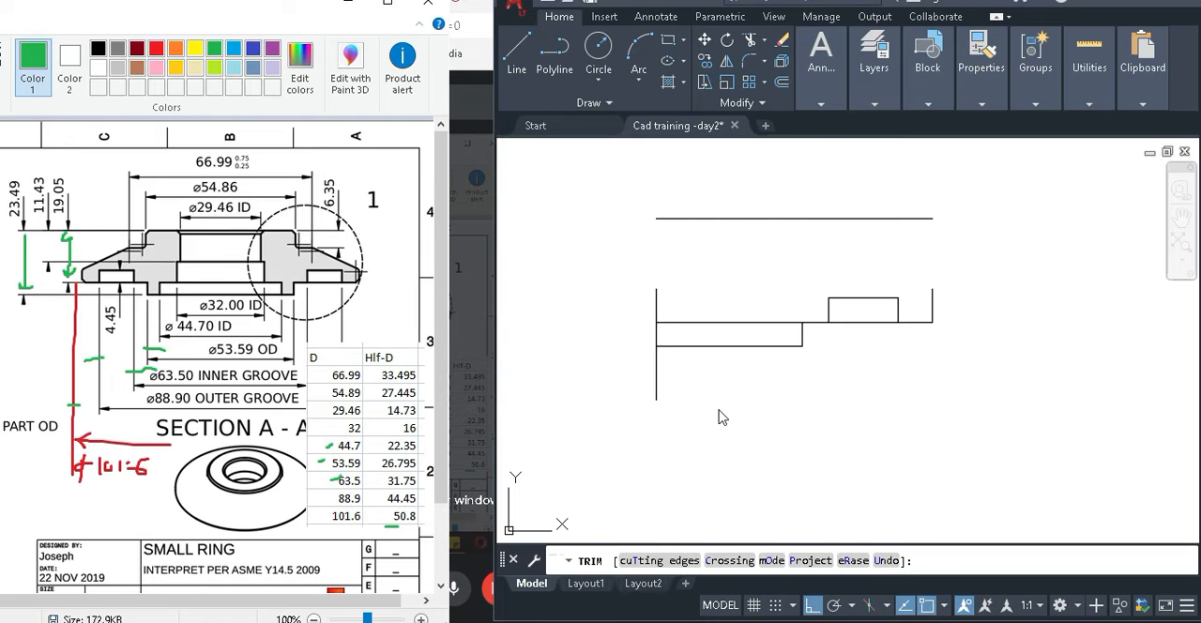
click(864, 446)
click(864, 446)
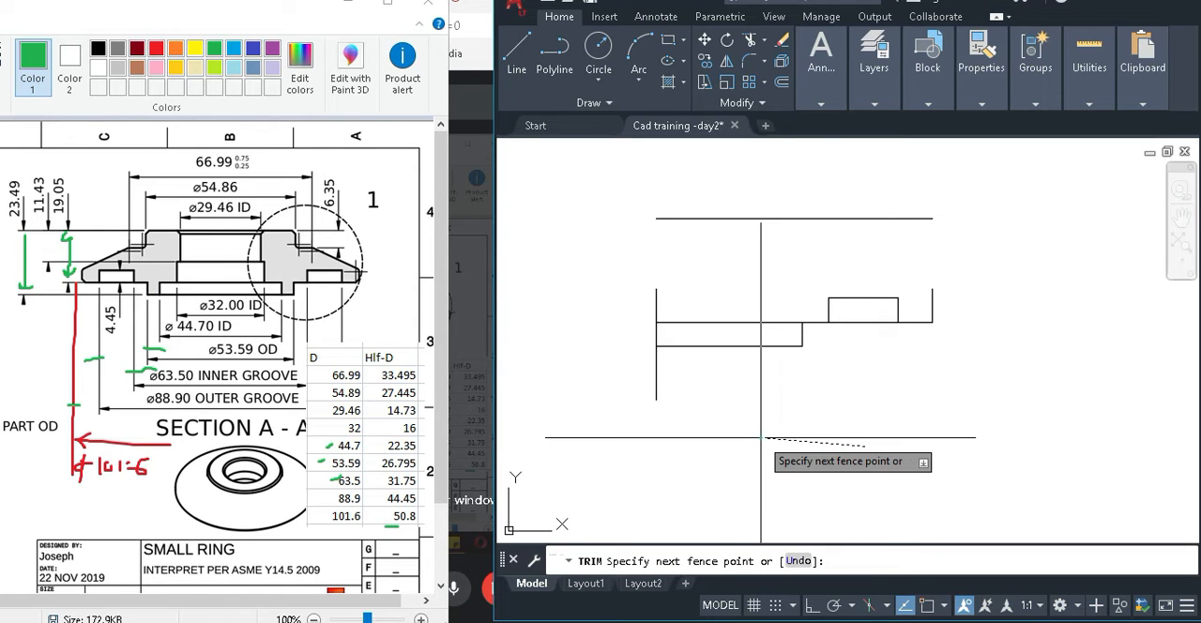
key(Return)
key(Return)
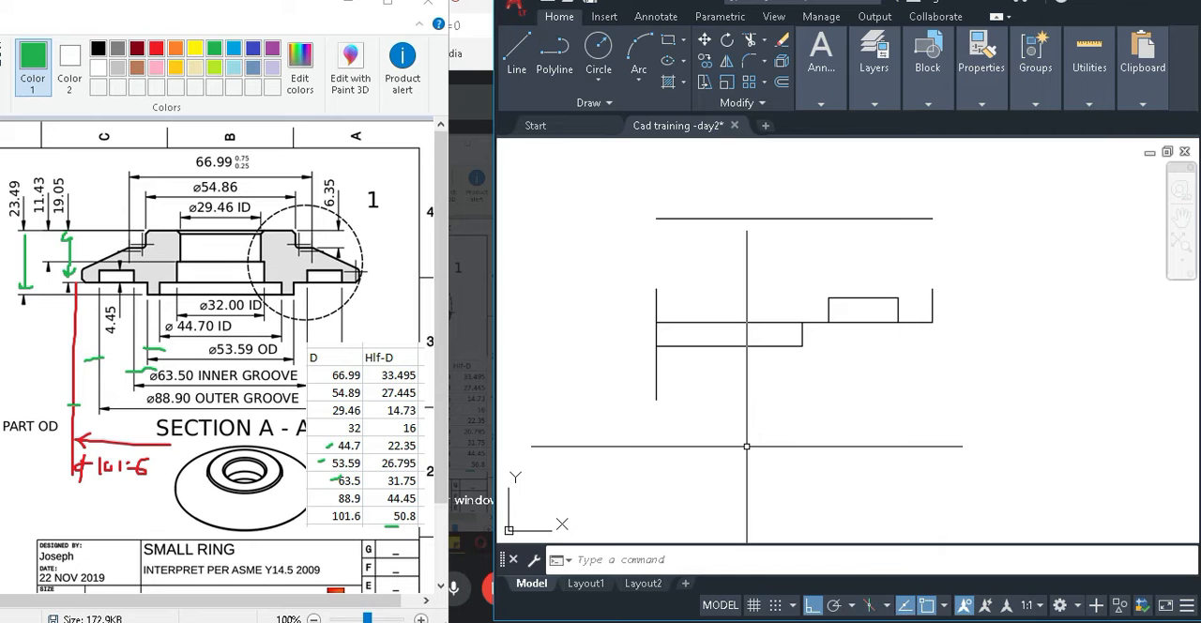
Offset the centre line 22.35 mm toward the profile for the 44.70 ID edge.
text(o)
key(Return)
key(Escape)
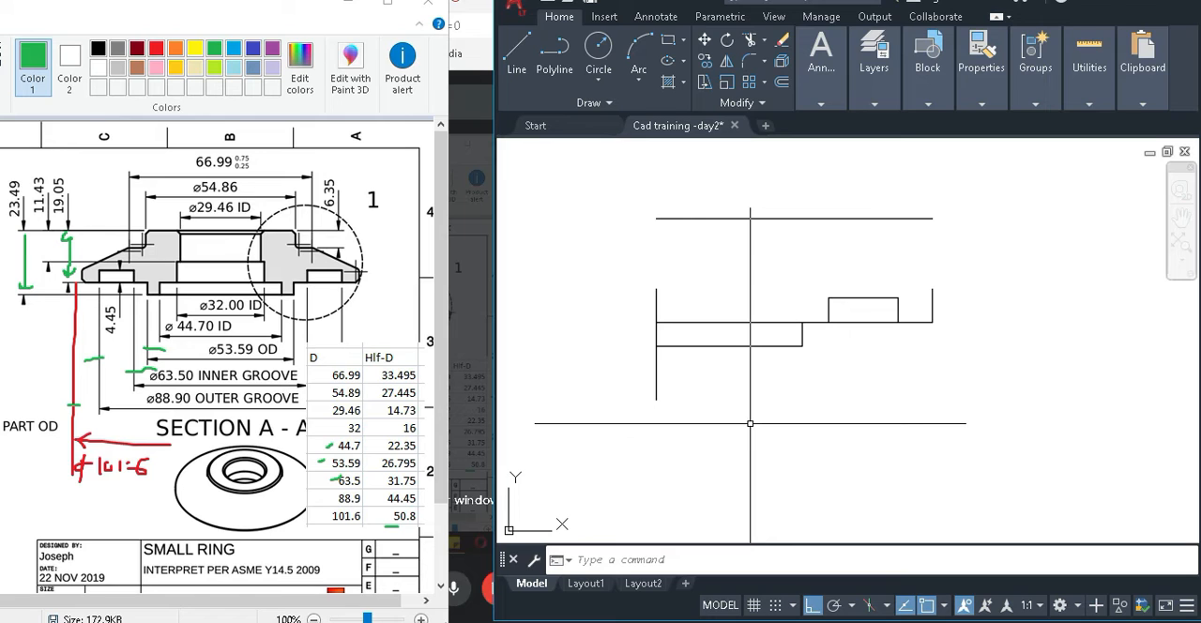
text(o)
key(Return)
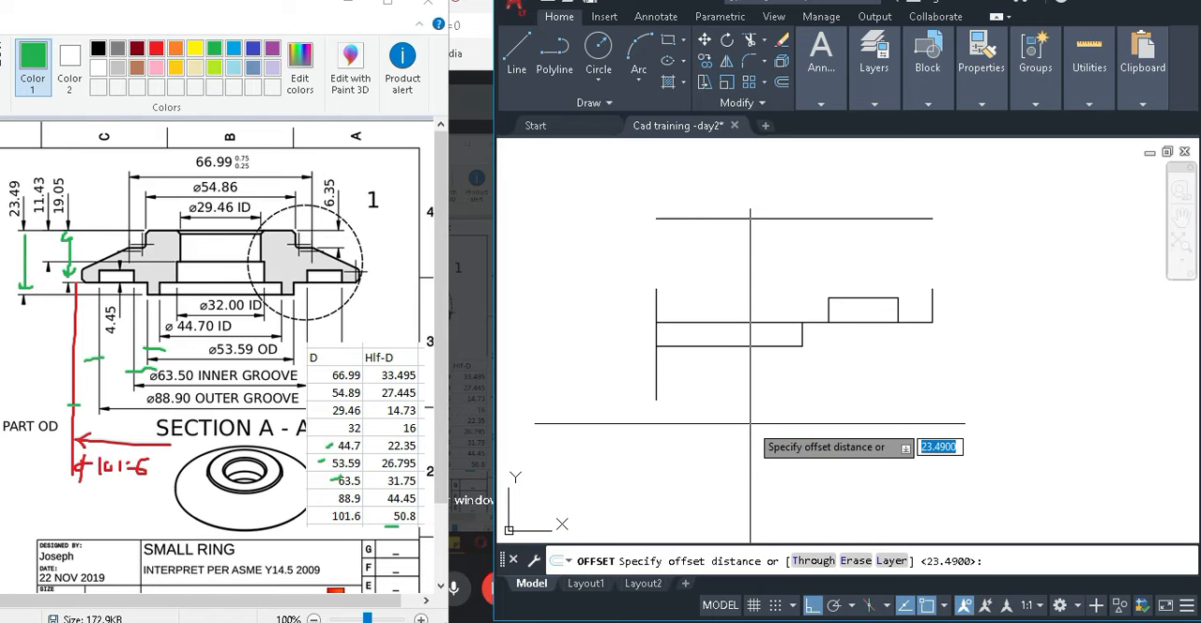
text(22.35)
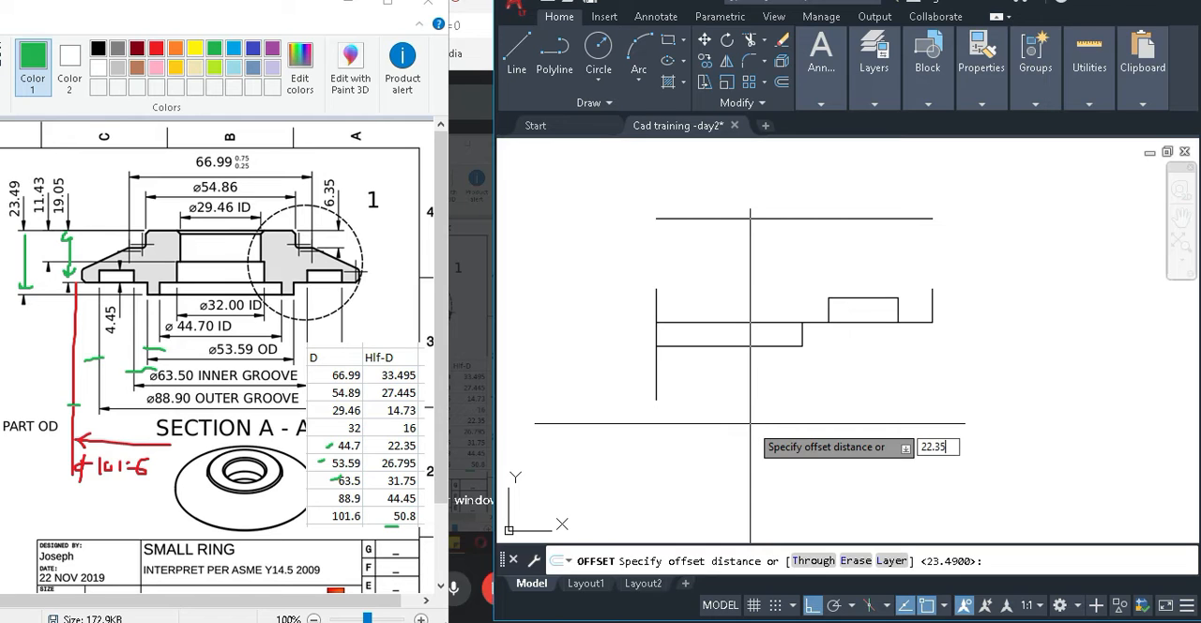
key(Return)
click(657, 384)
click(775, 385)
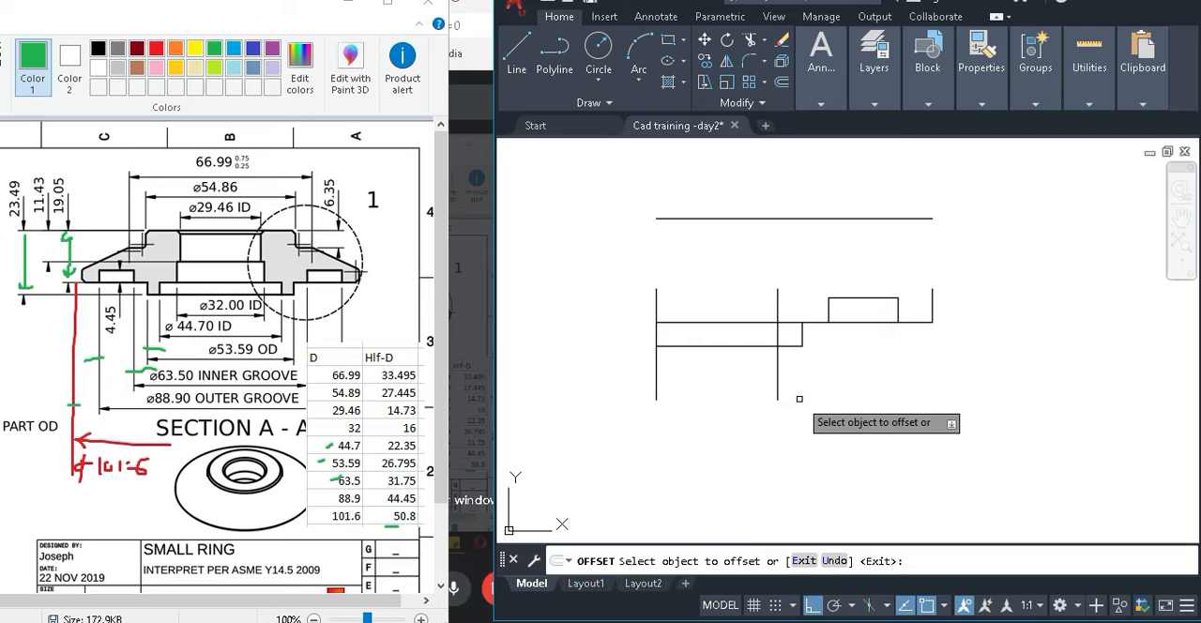
key(Return)
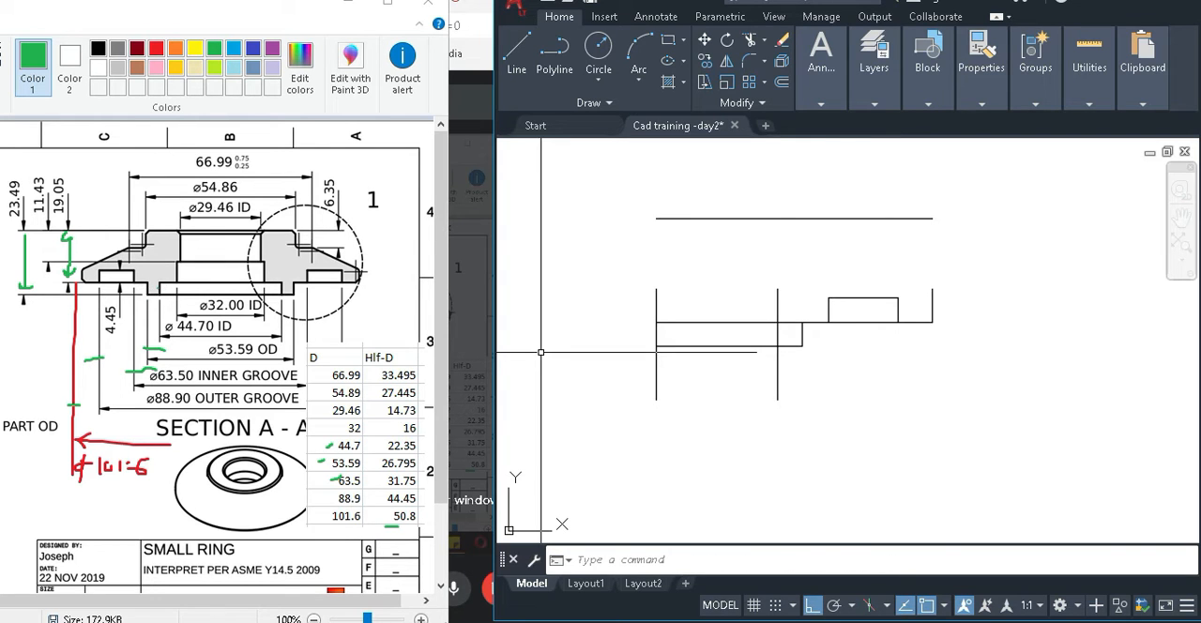
Trim the 44.70 ID vertical above the base line and below the bottom line, plus the base line segment between it and the 53.59 OD edge.
text(tr)
key(Return)
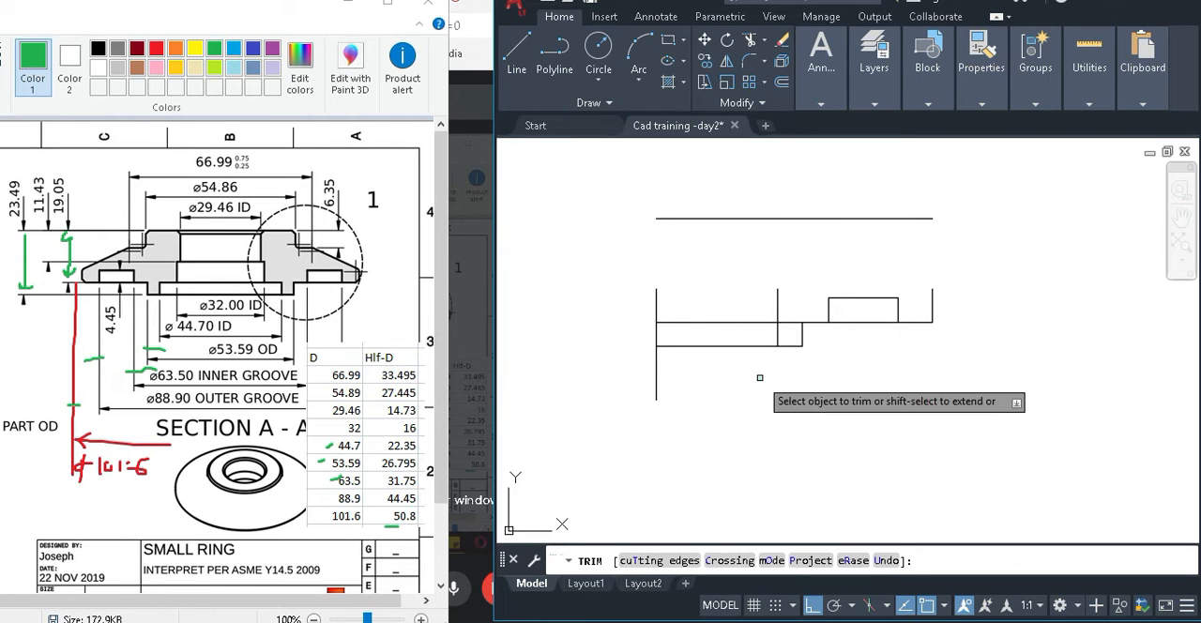
click(759, 377)
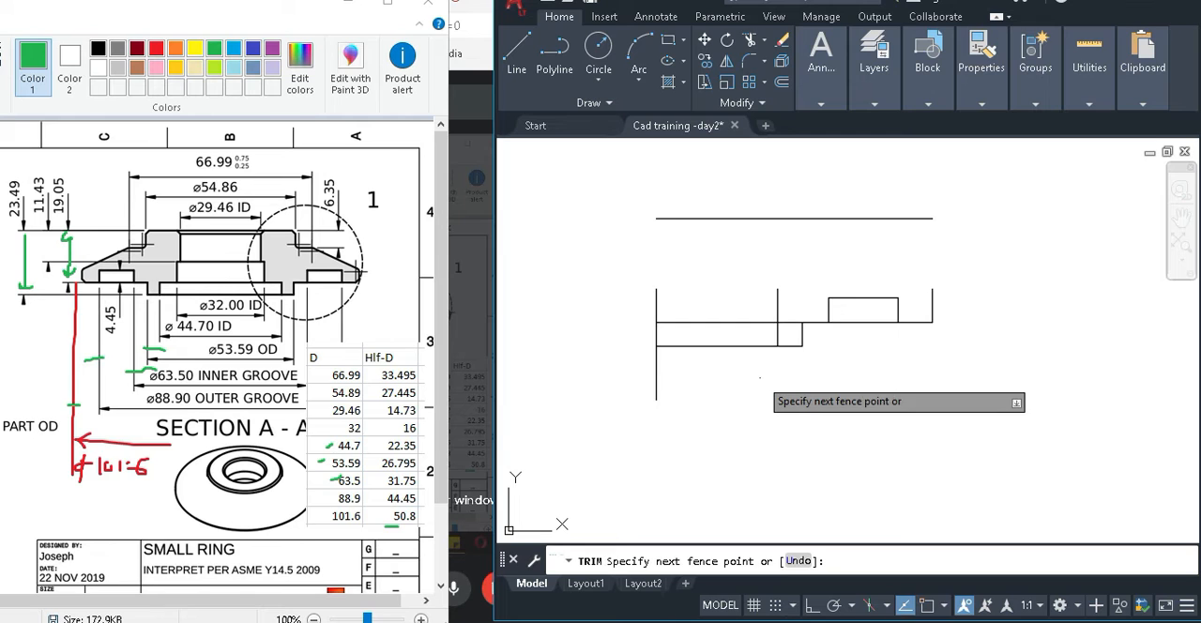
click(809, 381)
key(Return)
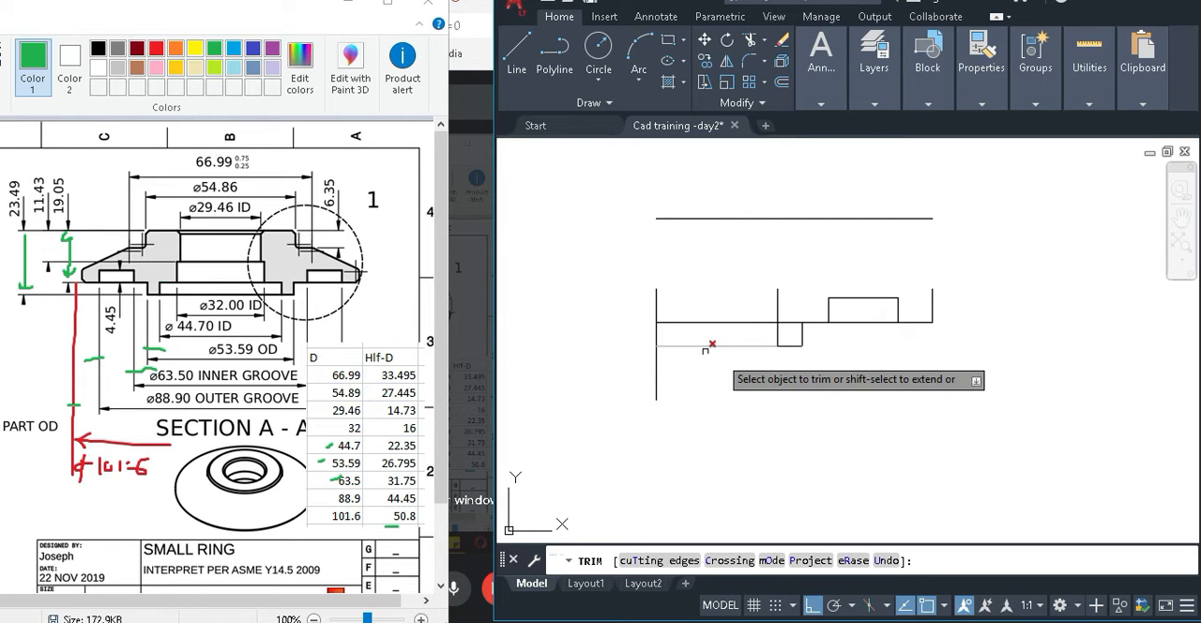
click(779, 316)
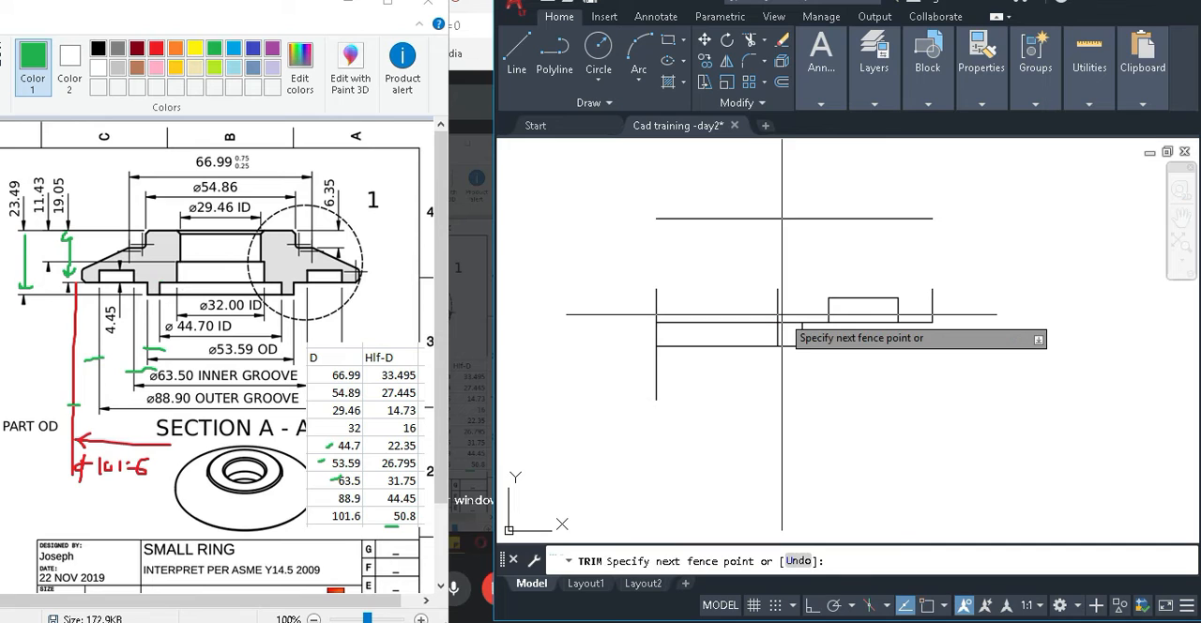
click(771, 314)
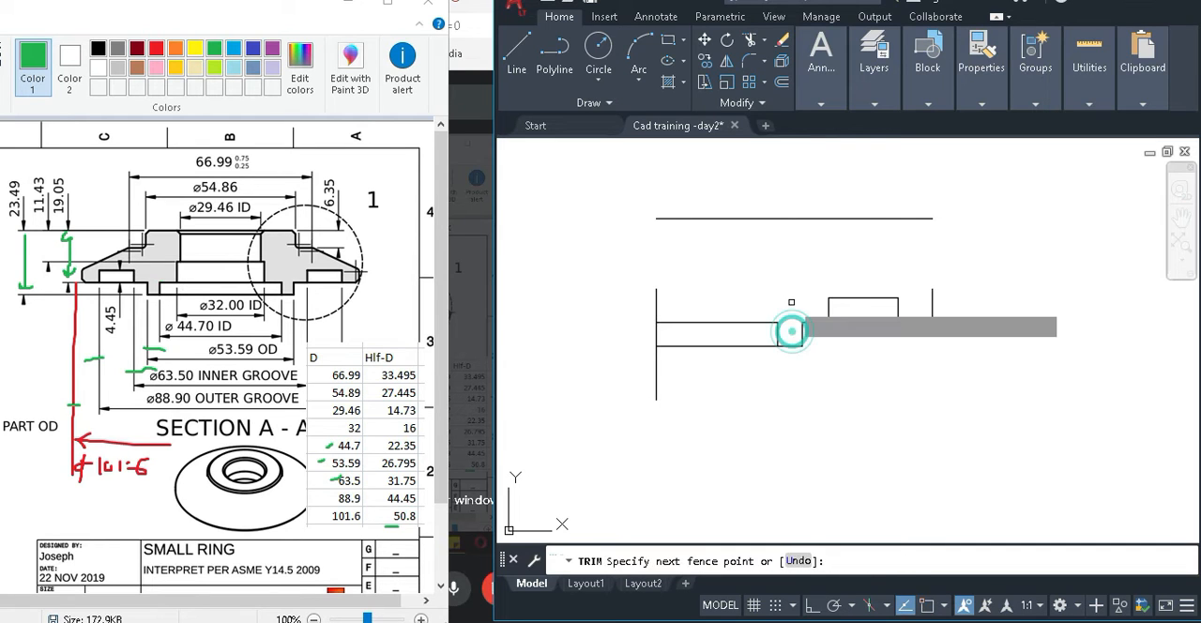
click(790, 323)
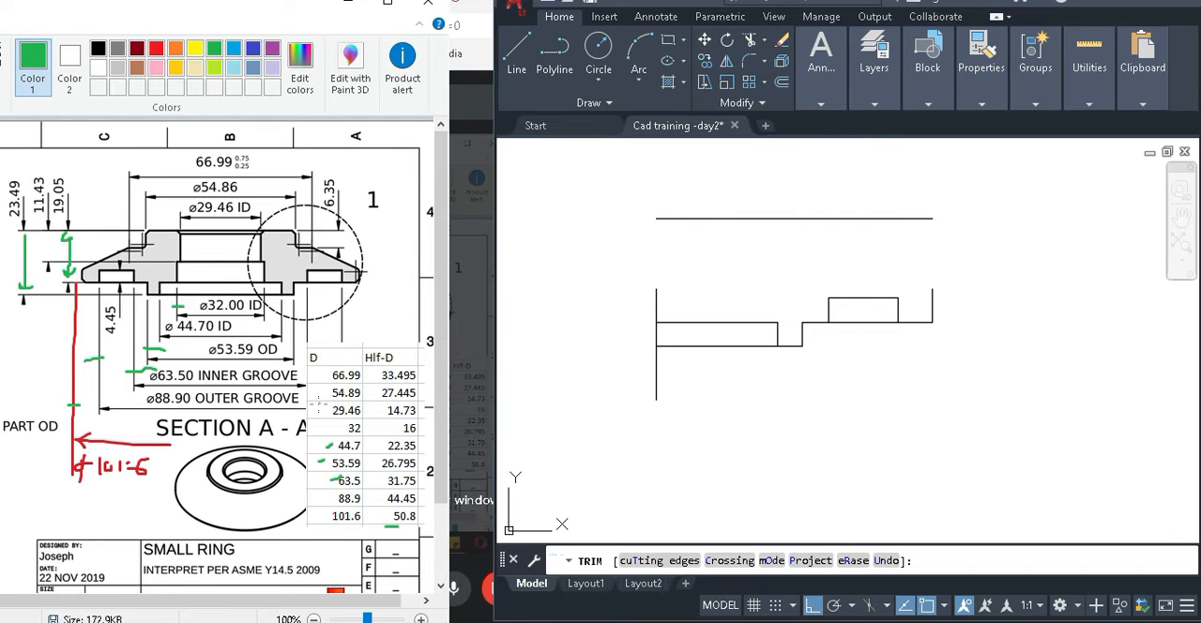
Tick the 32 table row in green in Paint and offset the centre line 16 mm toward the profile in AutoCAD.
drag(329, 428, 338, 428)
click(800, 438)
click(827, 447)
key(Escape)
text(o)
key(Return)
text(16)
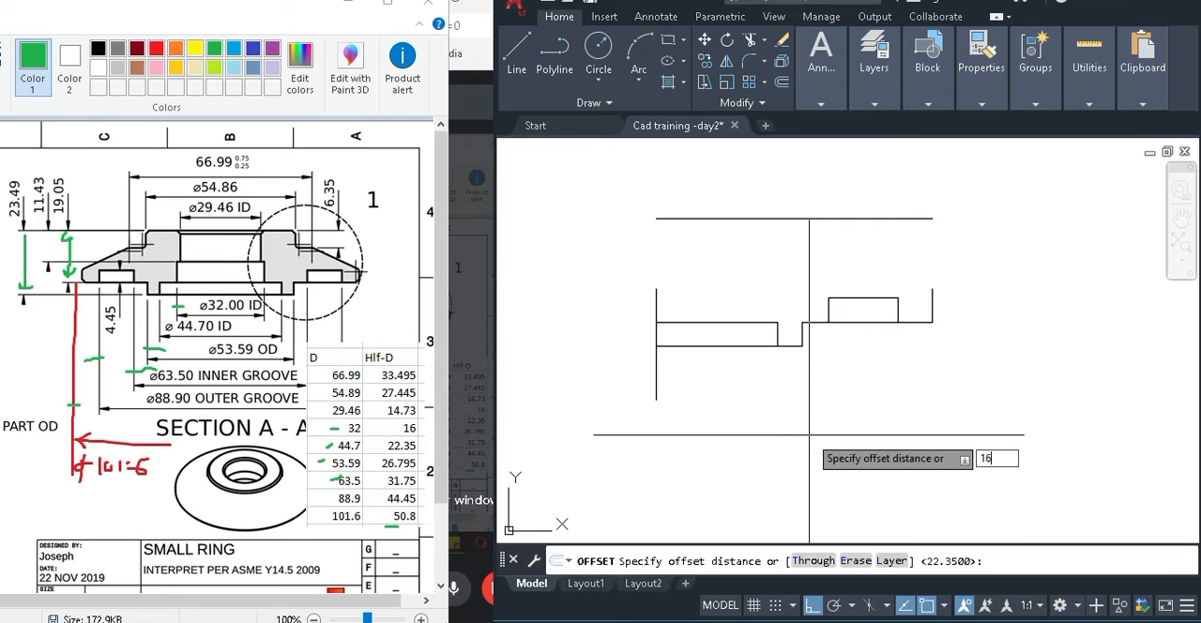
key(Return)
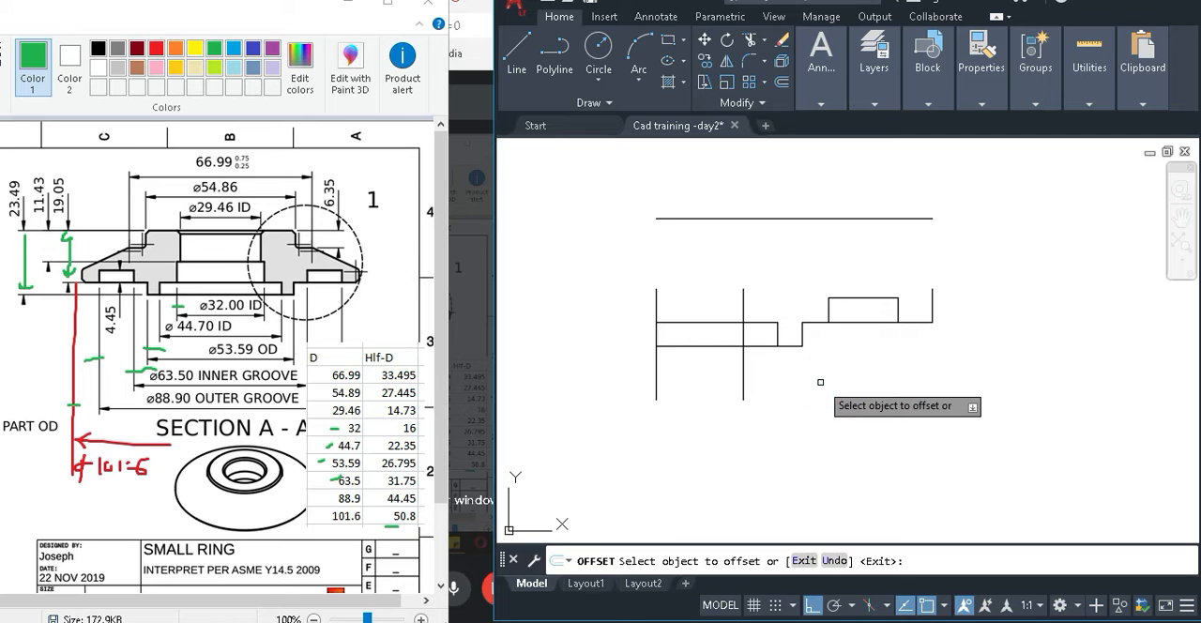
key(Escape)
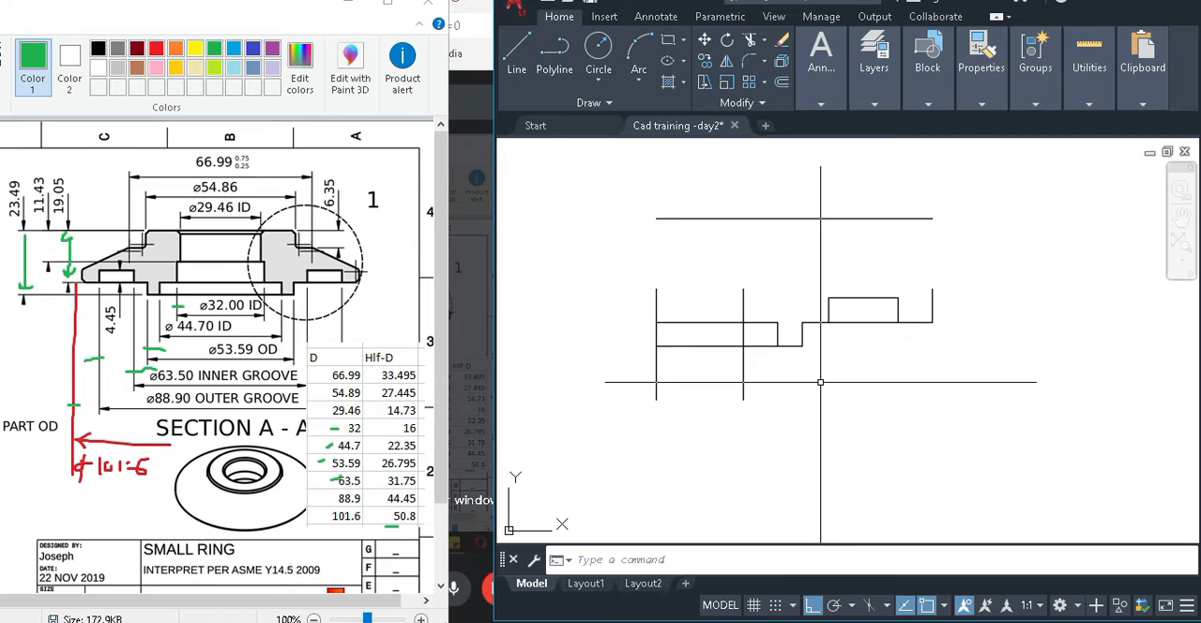
text(tr)
key(Return)
click(757, 343)
key(Escape)
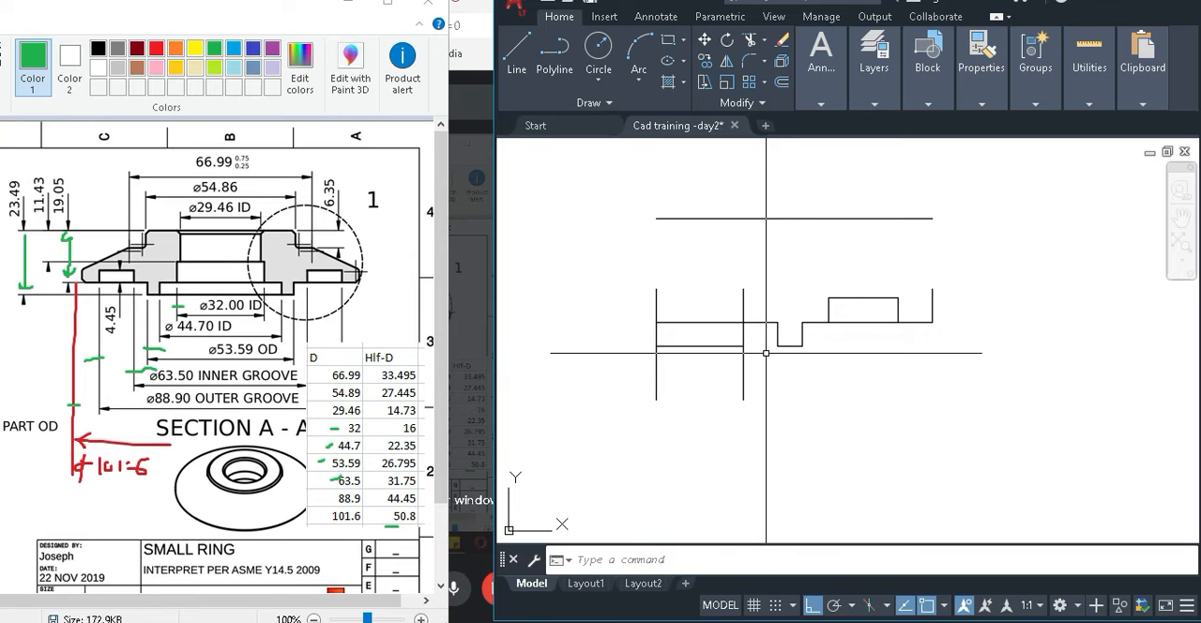
Trim the 32 ID vertical below the base line, including the piece inside the lower step.
text(tr)
key(Return)
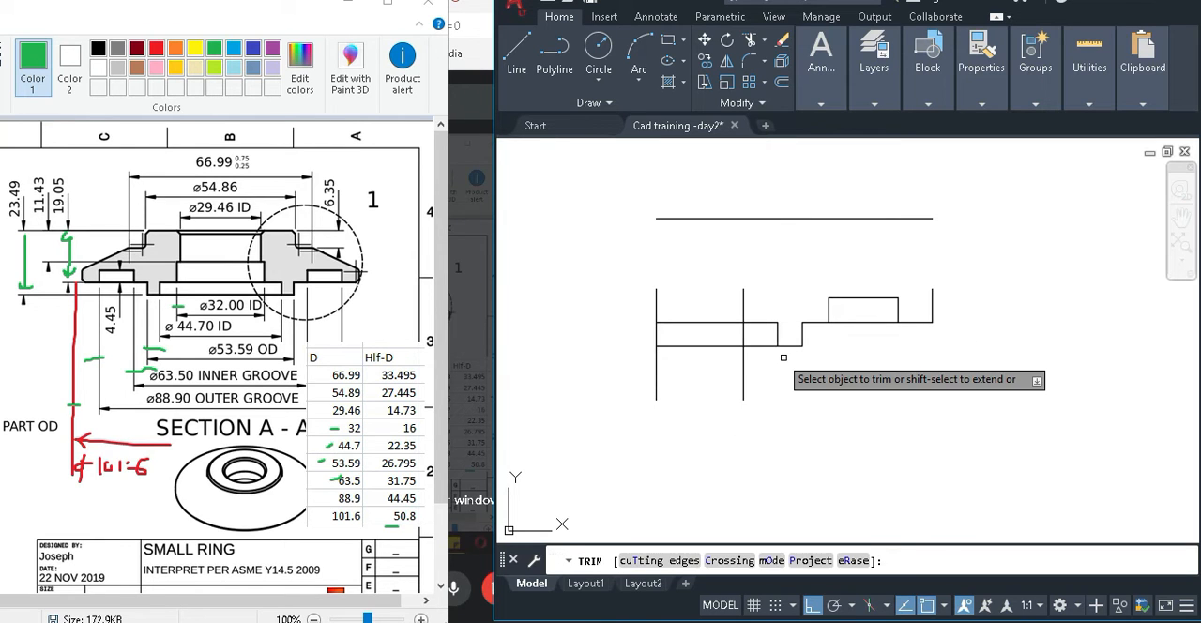
click(744, 338)
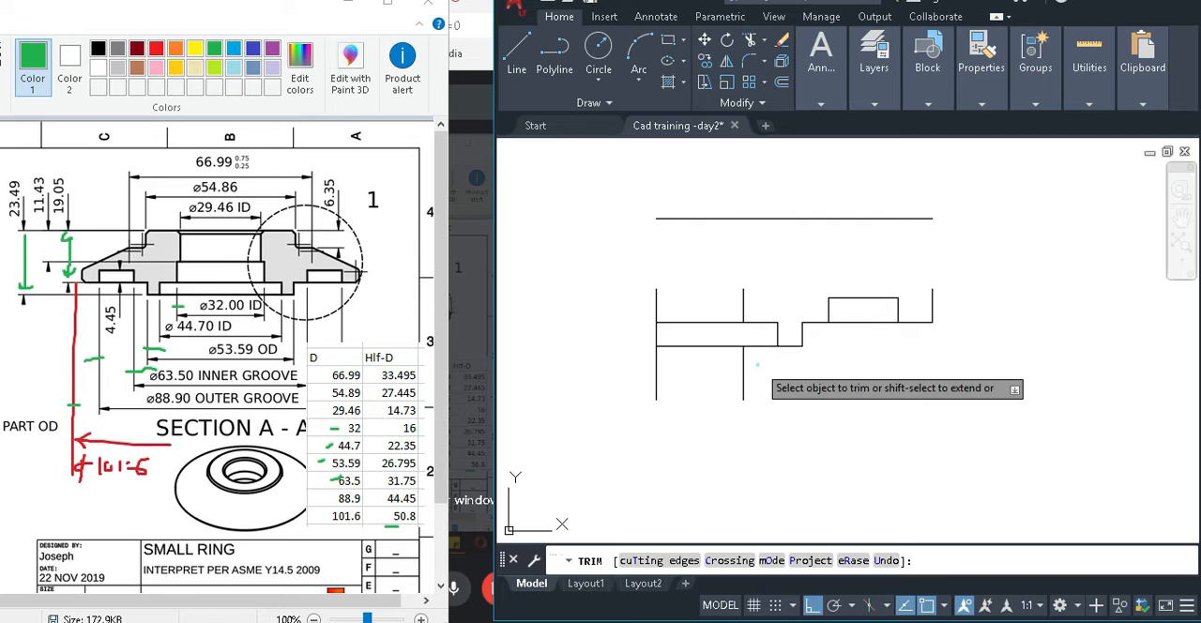
click(744, 380)
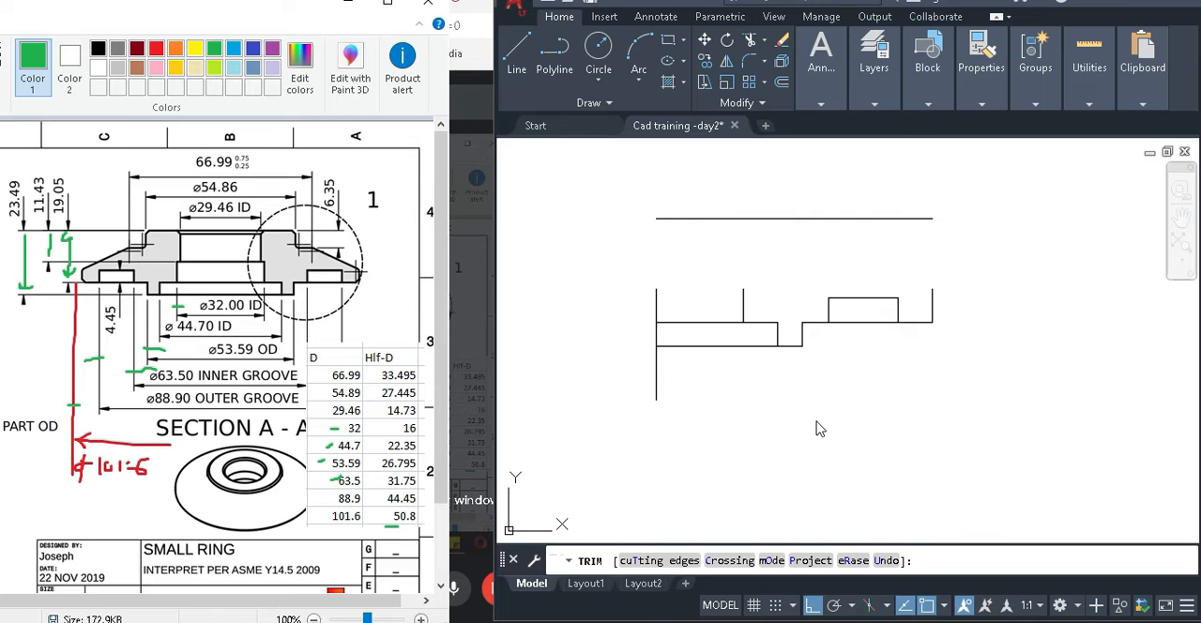
Return to AutoCAD, end the Trim command and offset the top line 11.43 mm downward.
click(919, 432)
key(Escape)
click(1029, 435)
key(Escape)
text(o)
key(Return)
text(11.43)
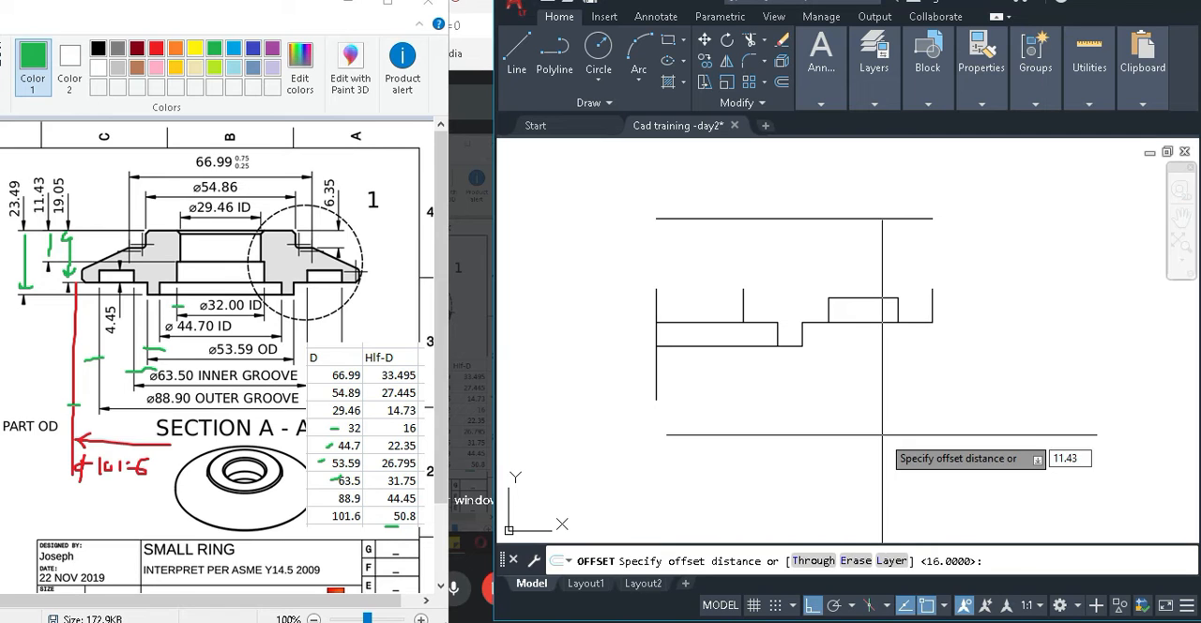
key(Return)
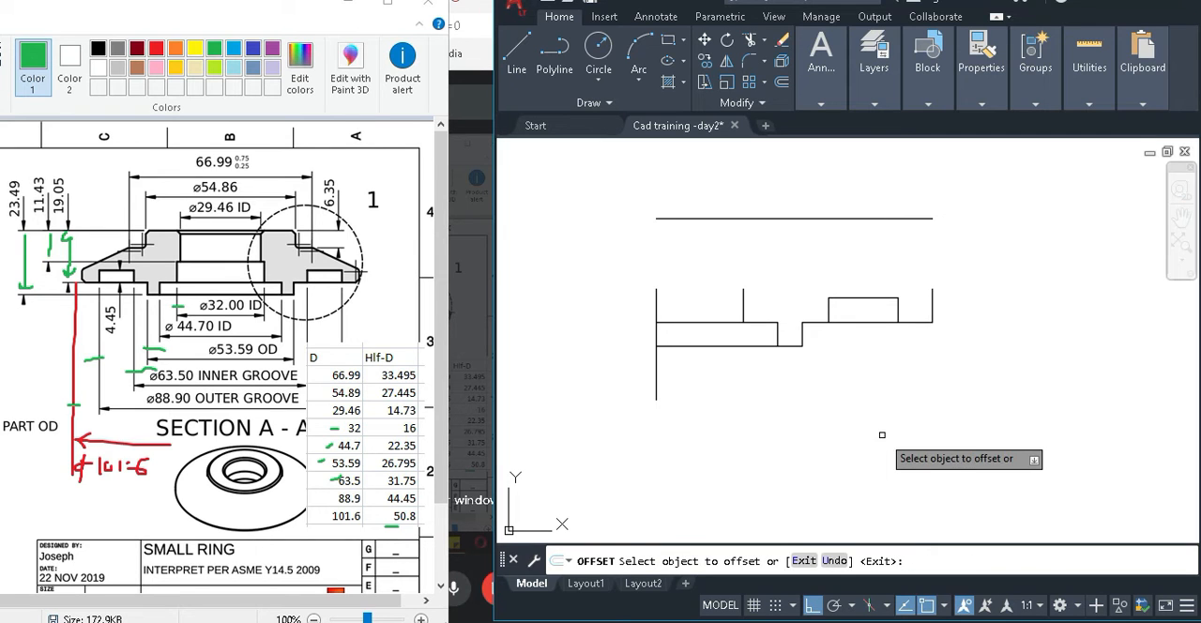
click(763, 219)
click(762, 373)
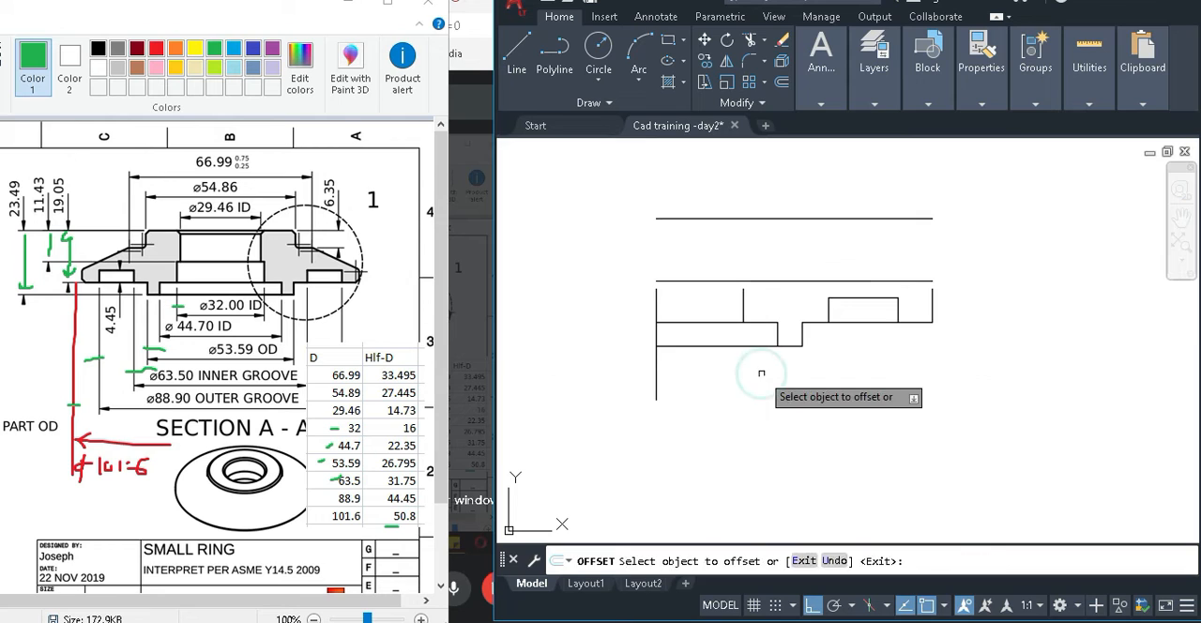
key(Escape)
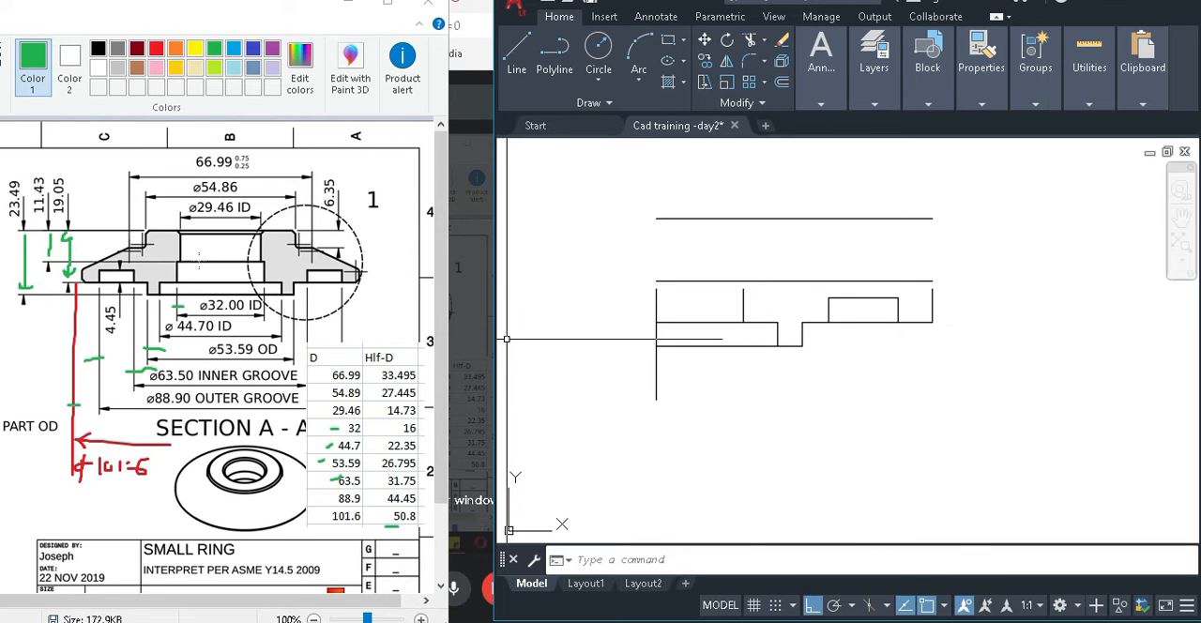
scroll(863, 437, up, 2)
text(tr)
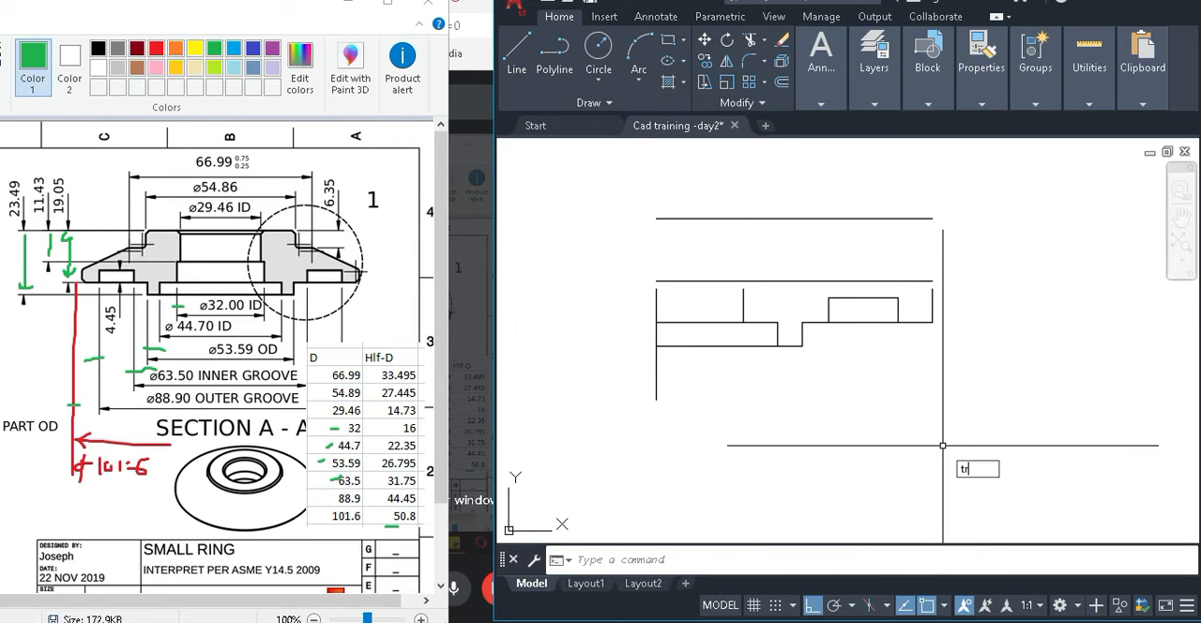
key(Return)
scroll(736, 287, up, 2)
key(Escape)
Extend the 32 ID vertical up to the 11.43 offset line and trim that line's overhang beyond the vertical.
text(ex)
key(Return)
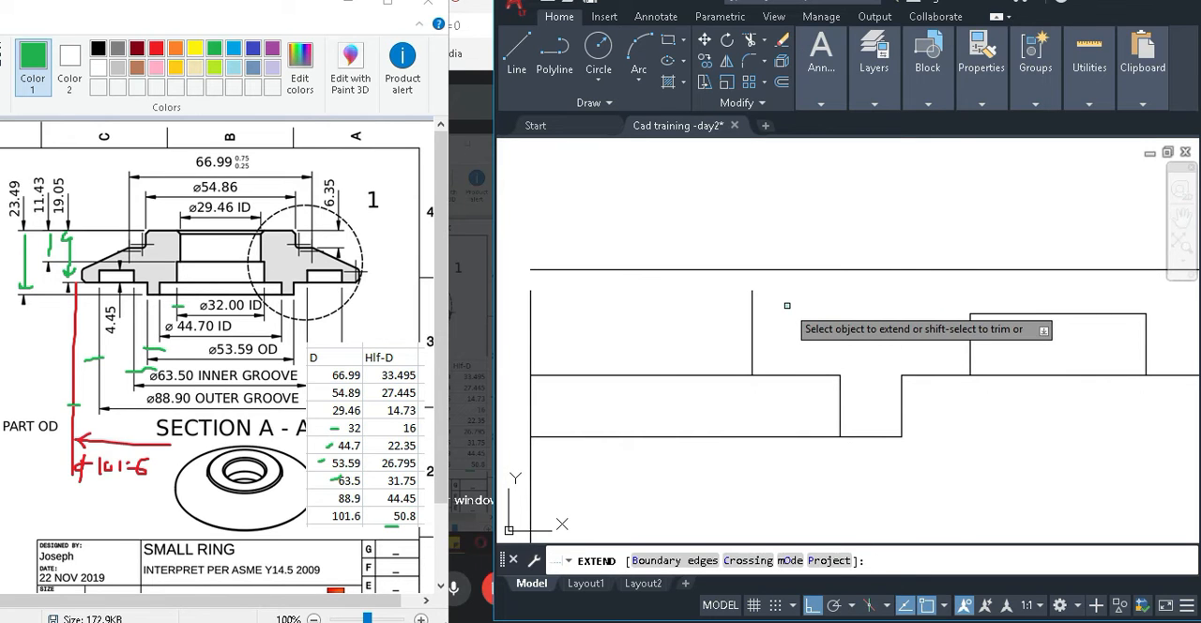
click(788, 306)
key(Return)
text(tr)
key(Return)
scroll(810, 242, down, 2)
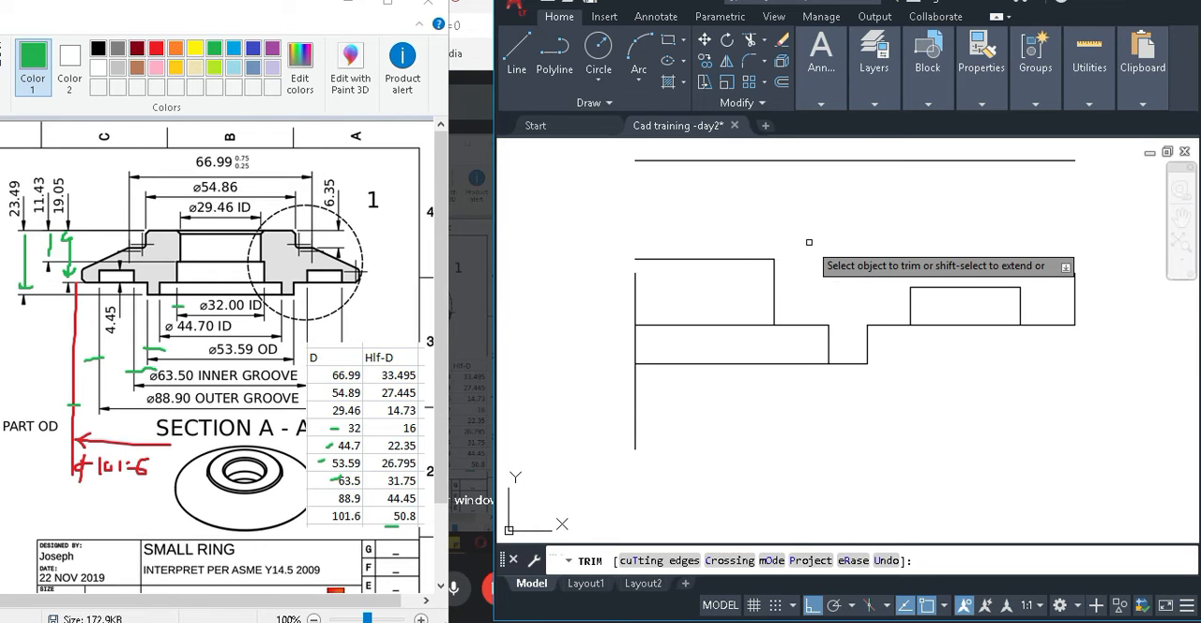
key(Escape)
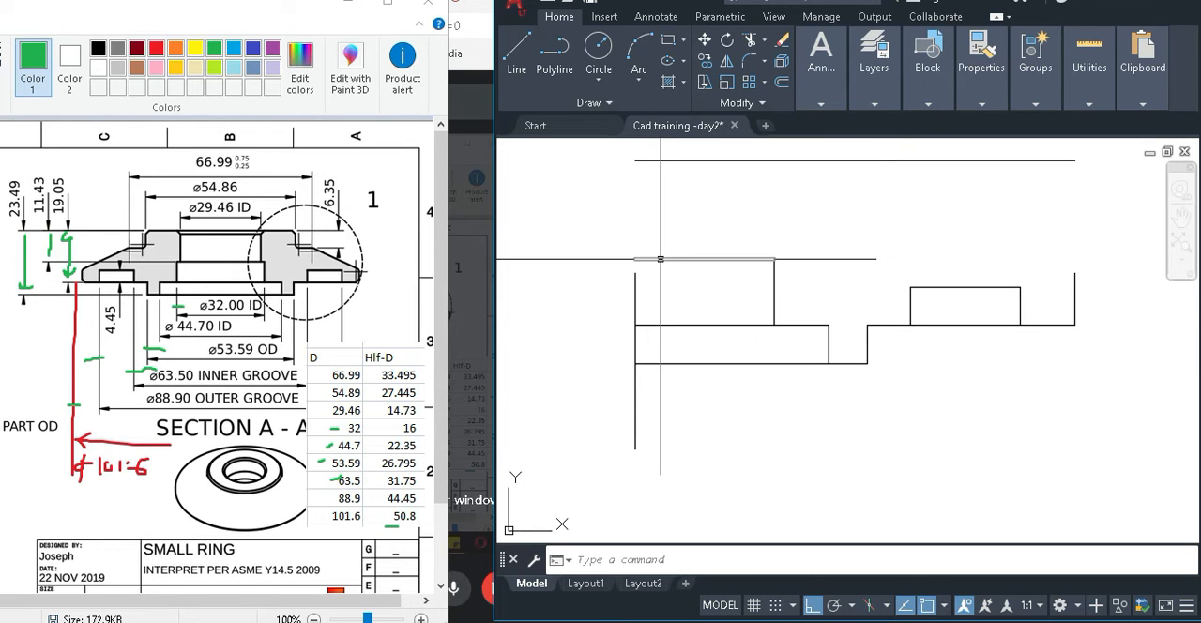
Stretch the centre line's upper end straight up to a point above the top line.
scroll(703, 411, down, 2)
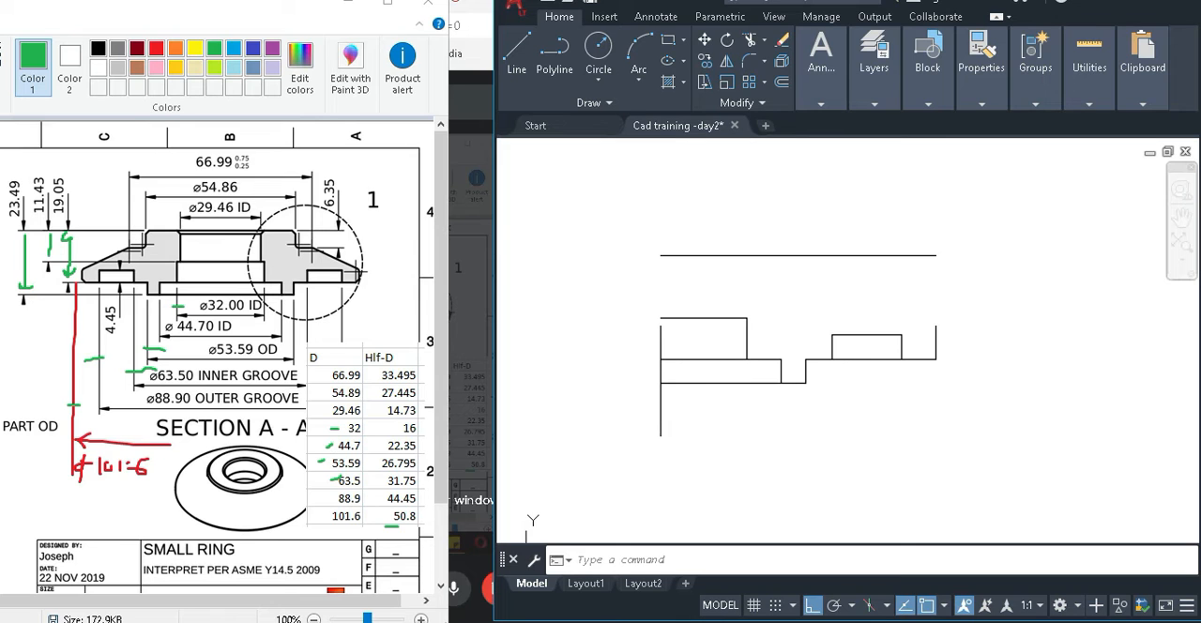
click(682, 341)
click(639, 344)
click(661, 326)
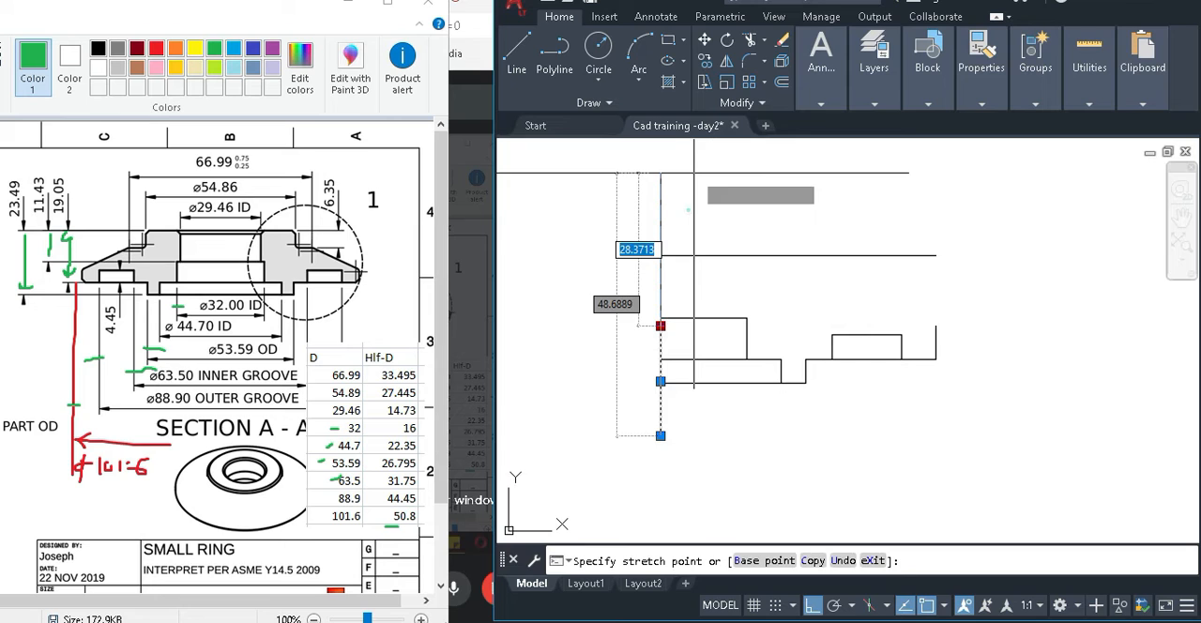
click(689, 209)
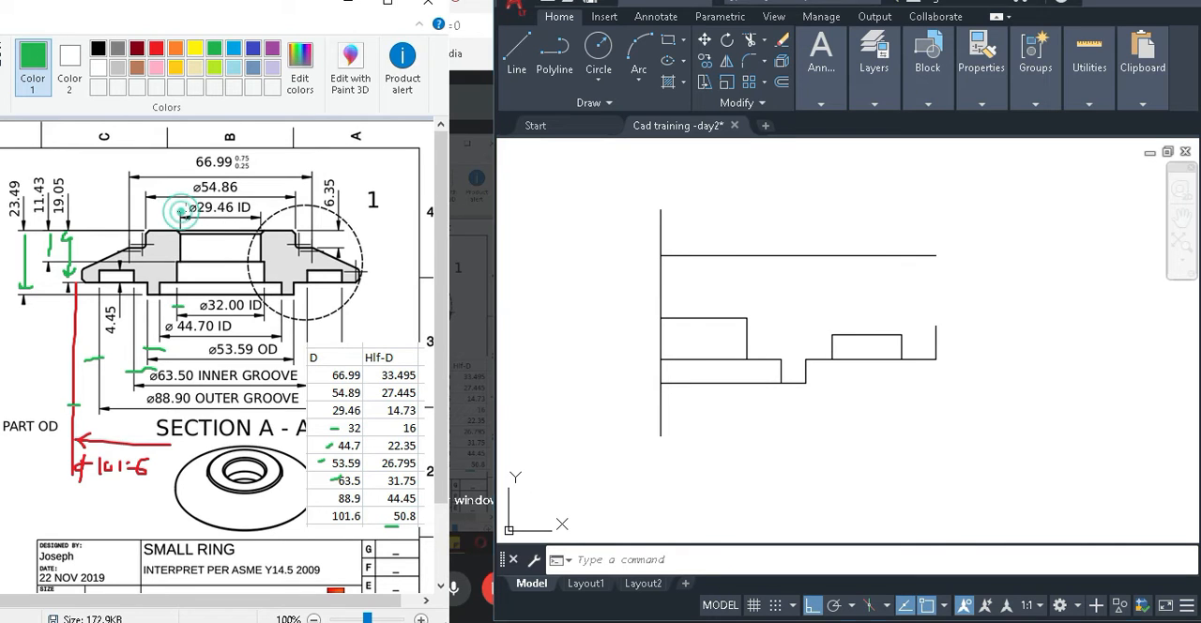
Mark the 29.46 ID dimension and its table row in green in Paint and return to AutoCAD.
drag(186, 219, 152, 220)
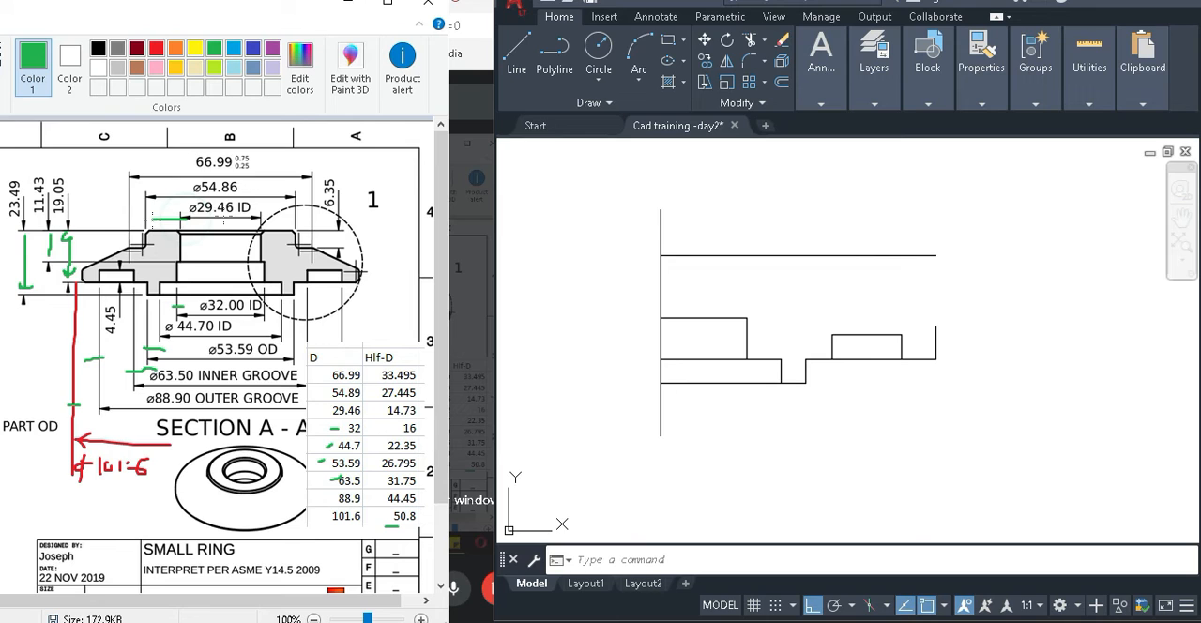
drag(325, 410, 315, 410)
click(718, 448)
click(864, 483)
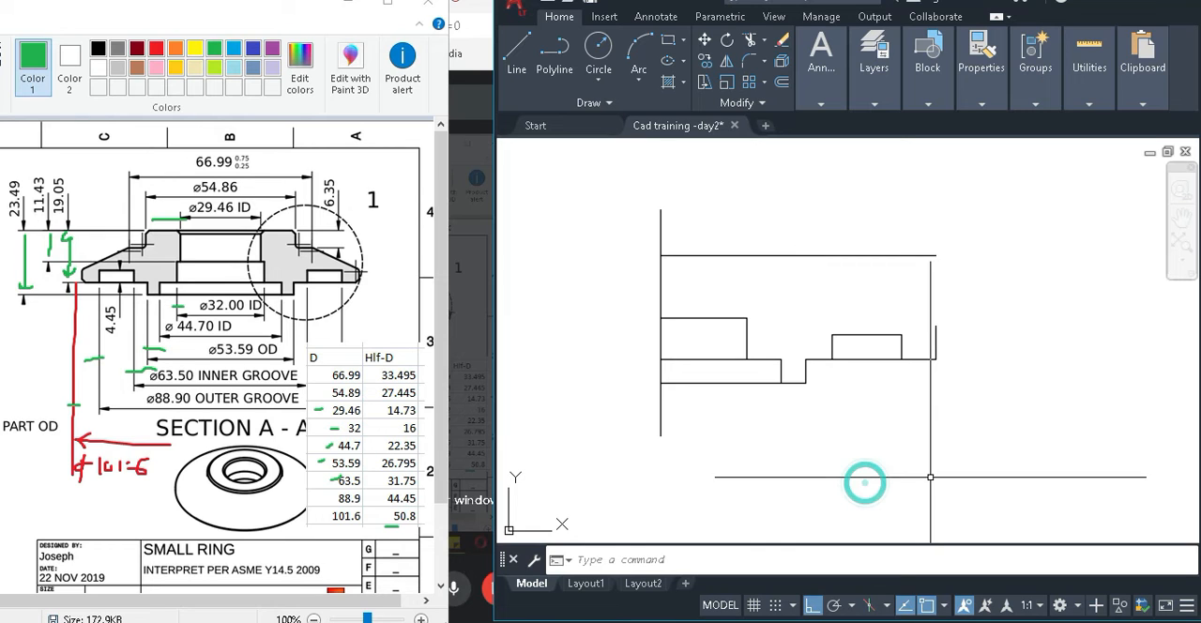
Offset the centre line 14.73 mm toward the profile for the 29.46 ID bore edge.
key(o)
key(Return)
text(14.)
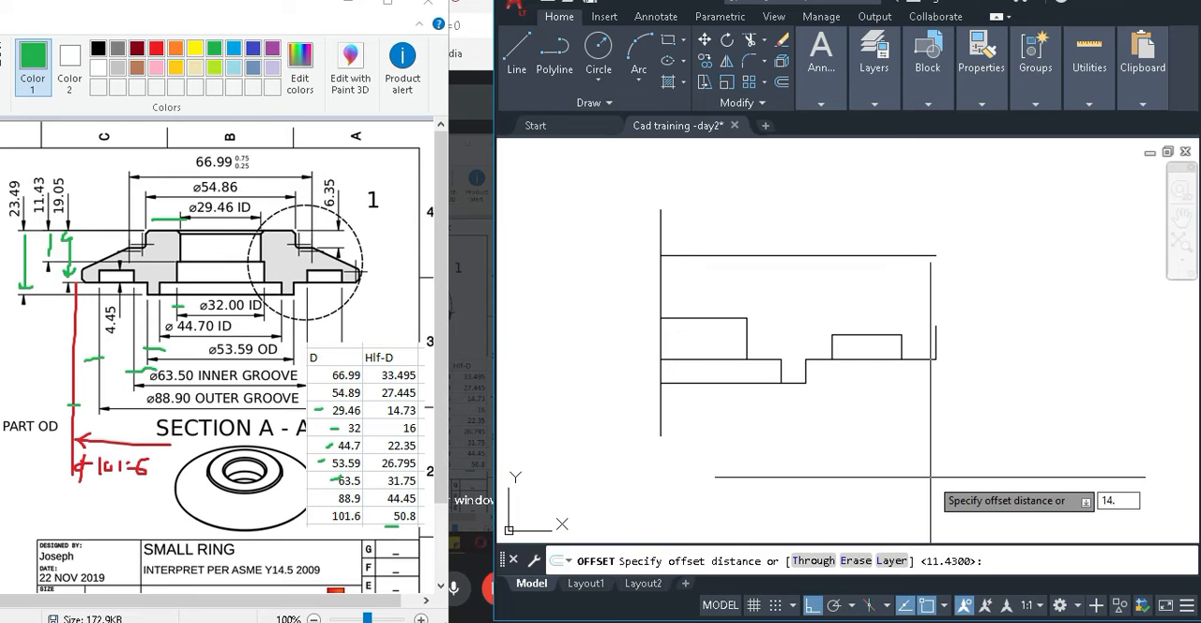
text(73)
key(Return)
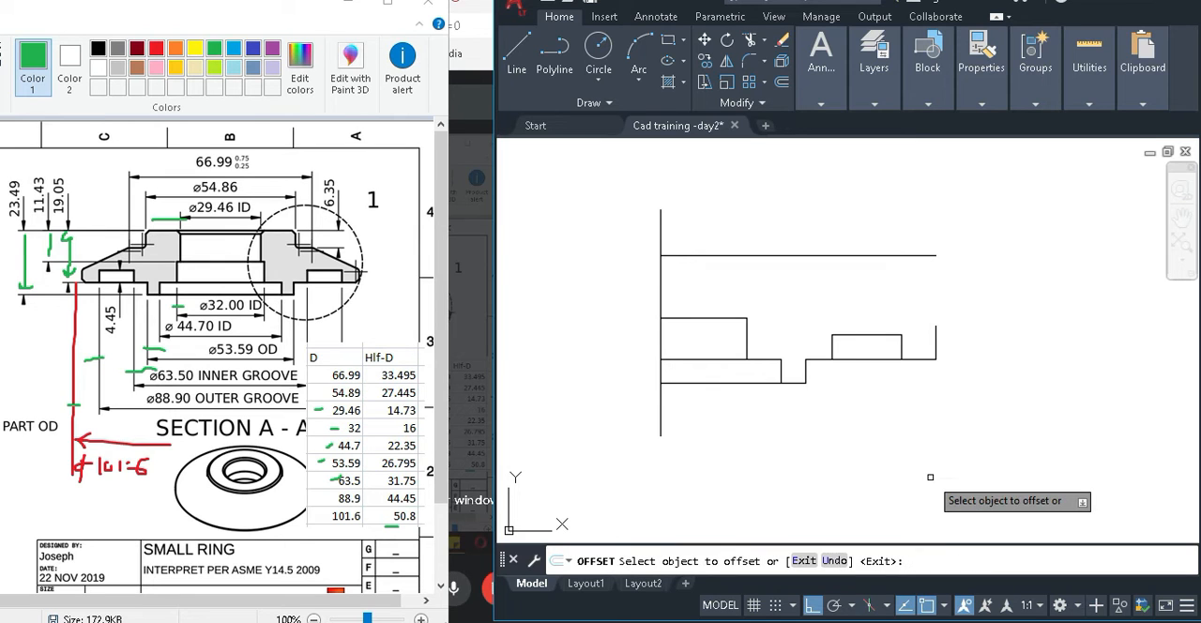
click(662, 289)
click(782, 285)
key(Return)
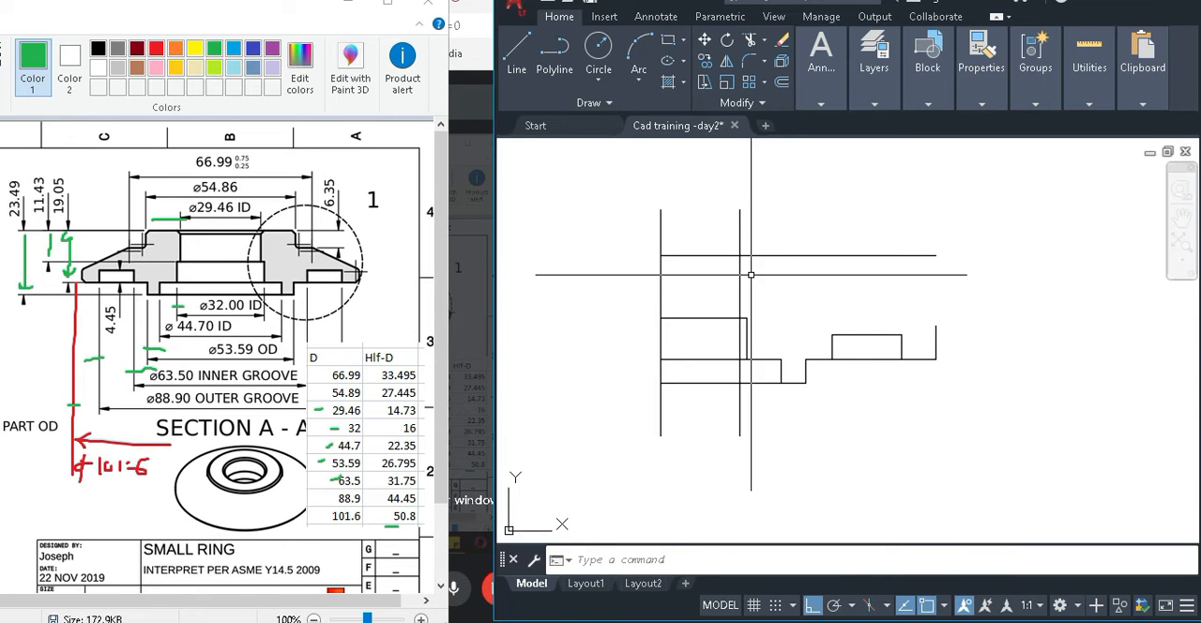
scroll(762, 257, up, 2)
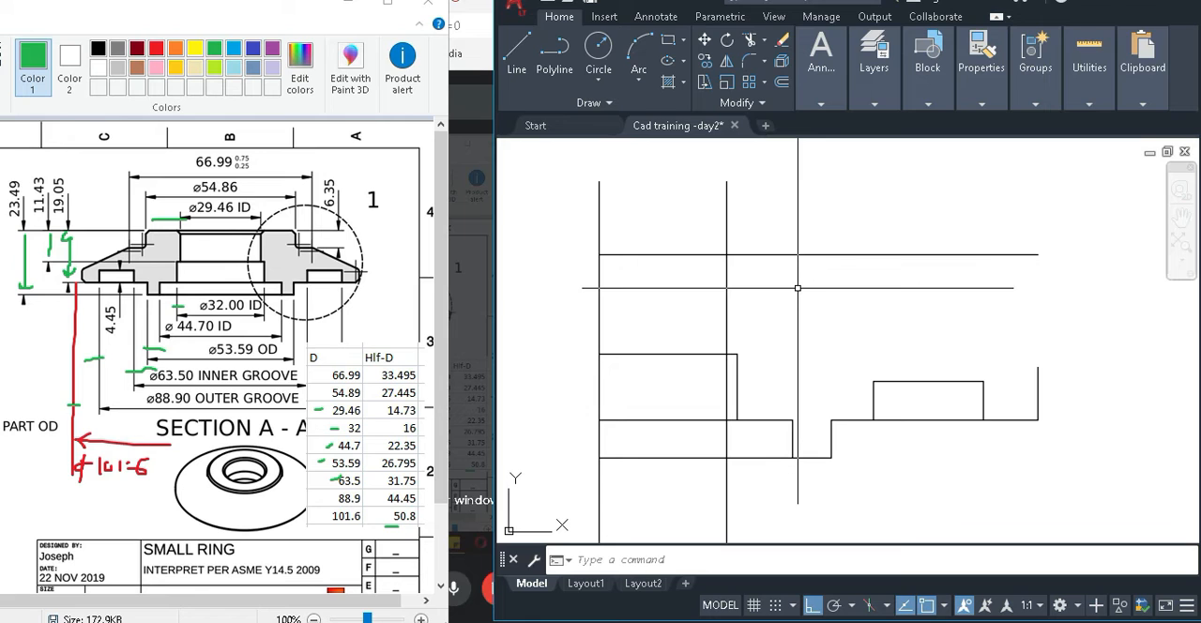
Trim the 29.46 ID vertical above the top line and below the 11.43 line, and delete its leftover lower piece.
text(tr)
key(Return)
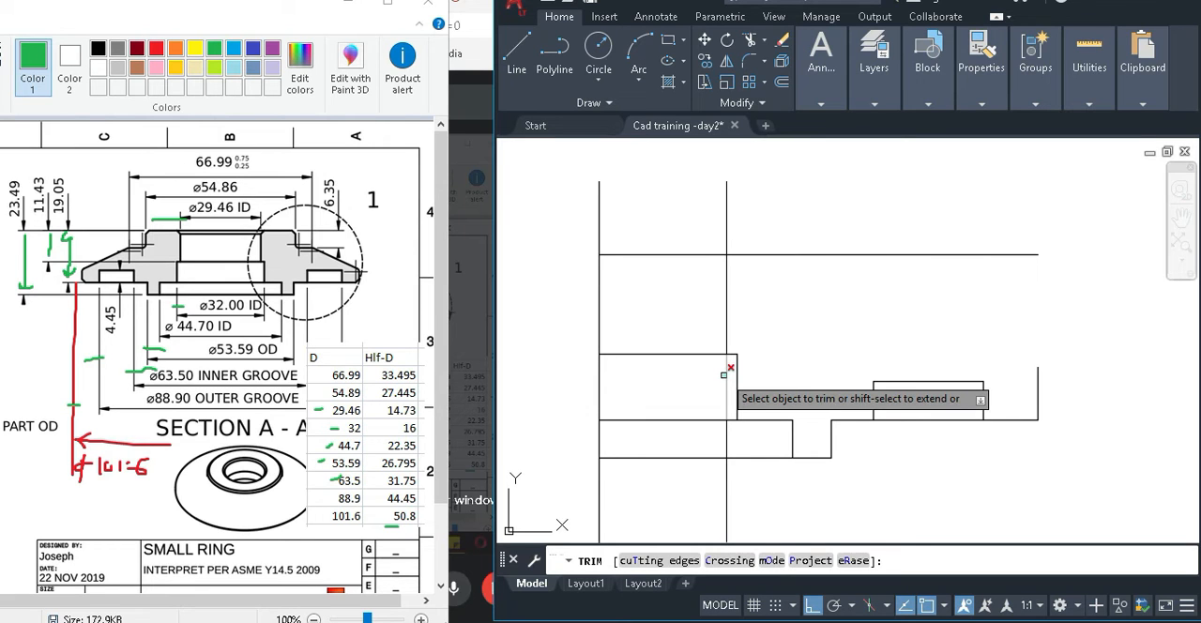
click(724, 374)
click(728, 216)
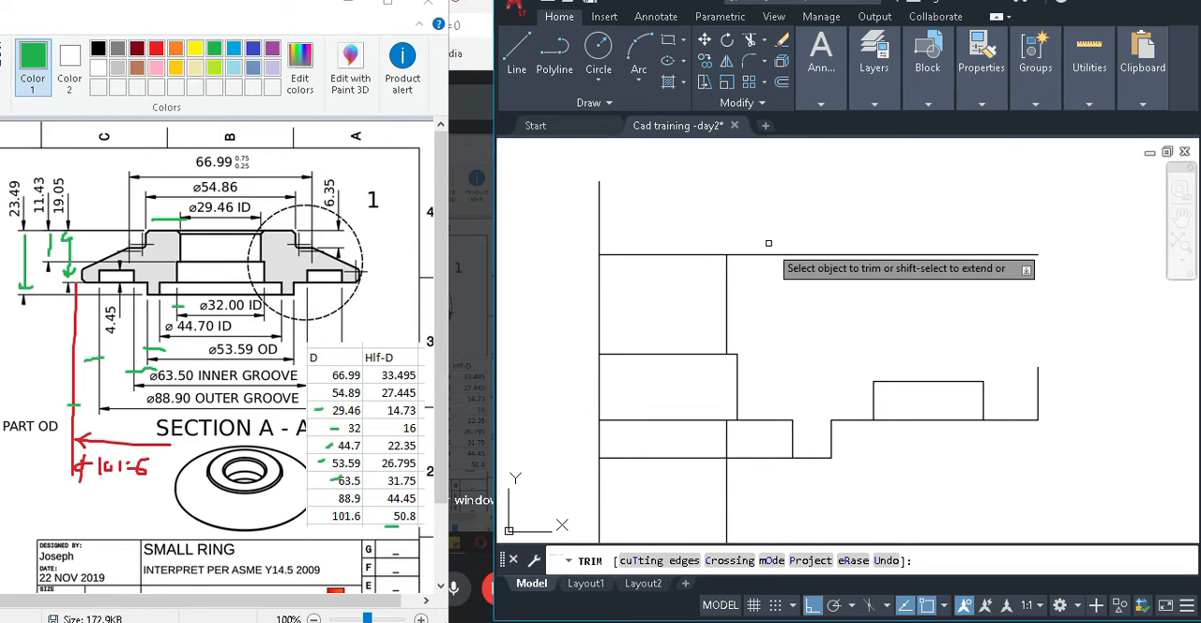
key(Escape)
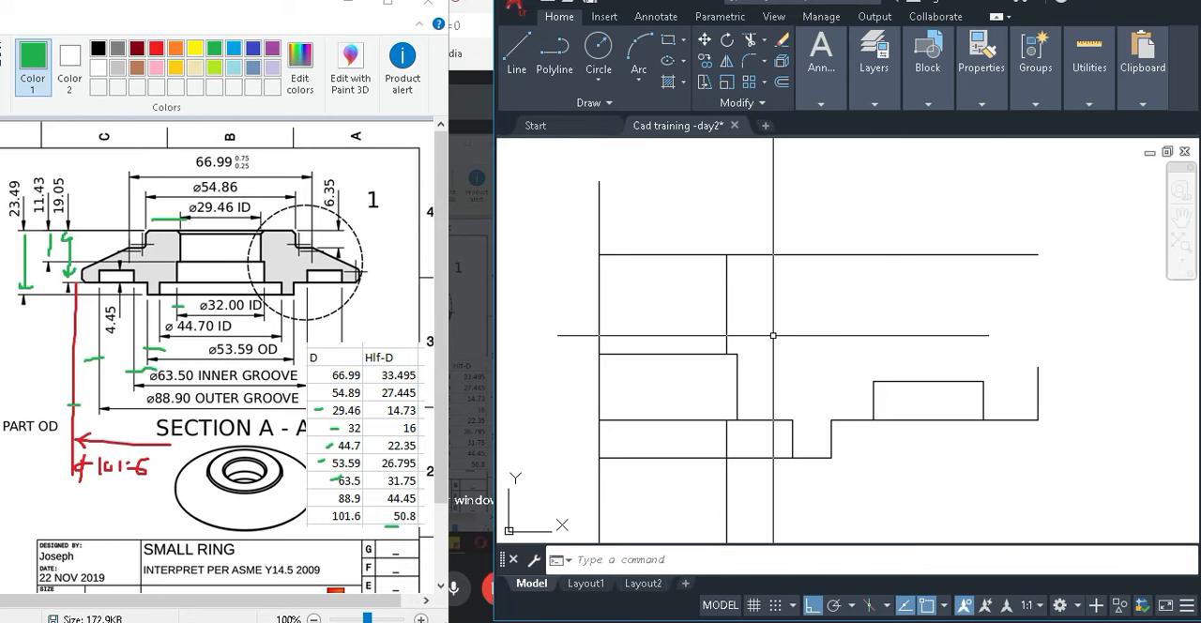
click(724, 439)
key(Delete)
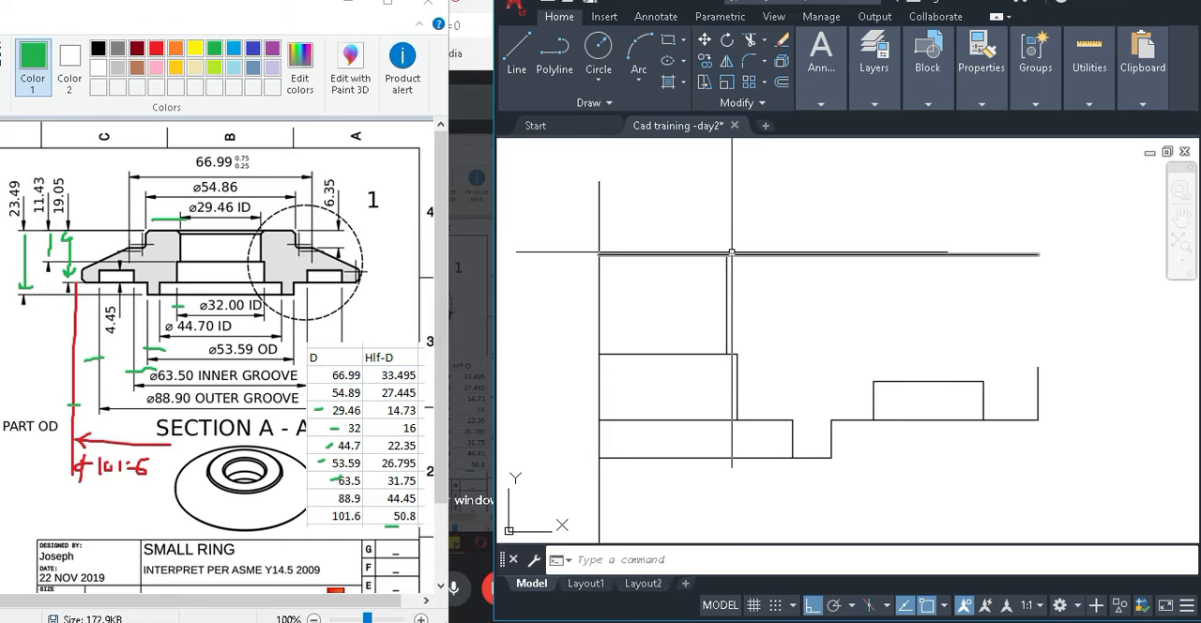
Mark the 54.86 dimension and the 54.89 table row in green in Paint and return to AutoCAD.
middle_drag(880, 293, 880, 292)
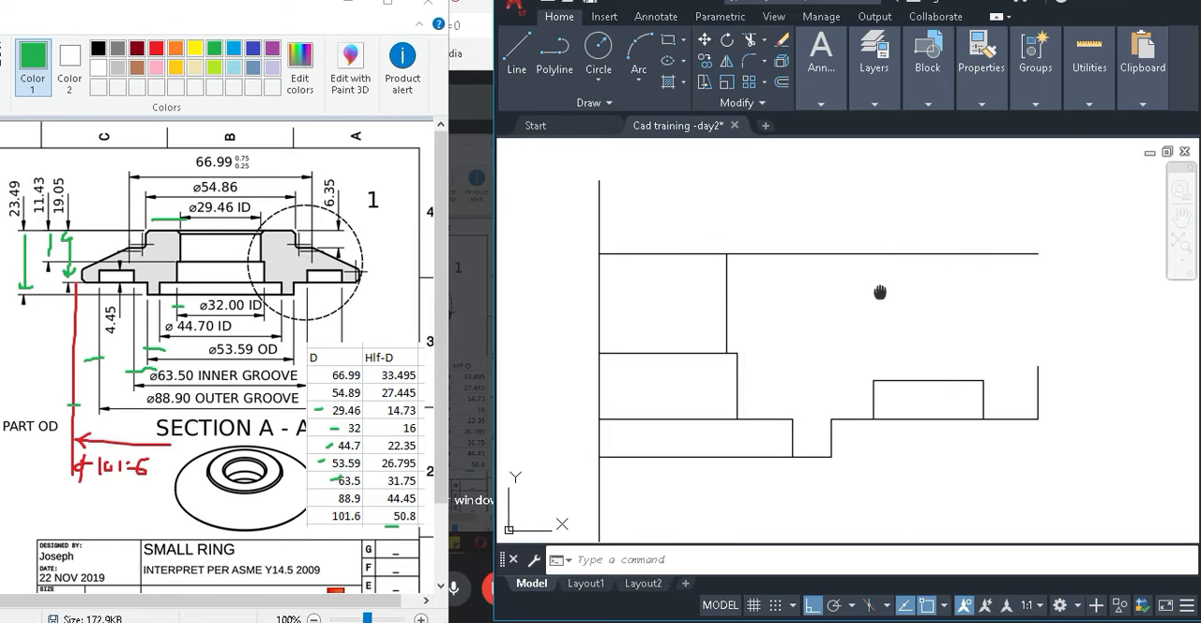
scroll(880, 293, down, 2)
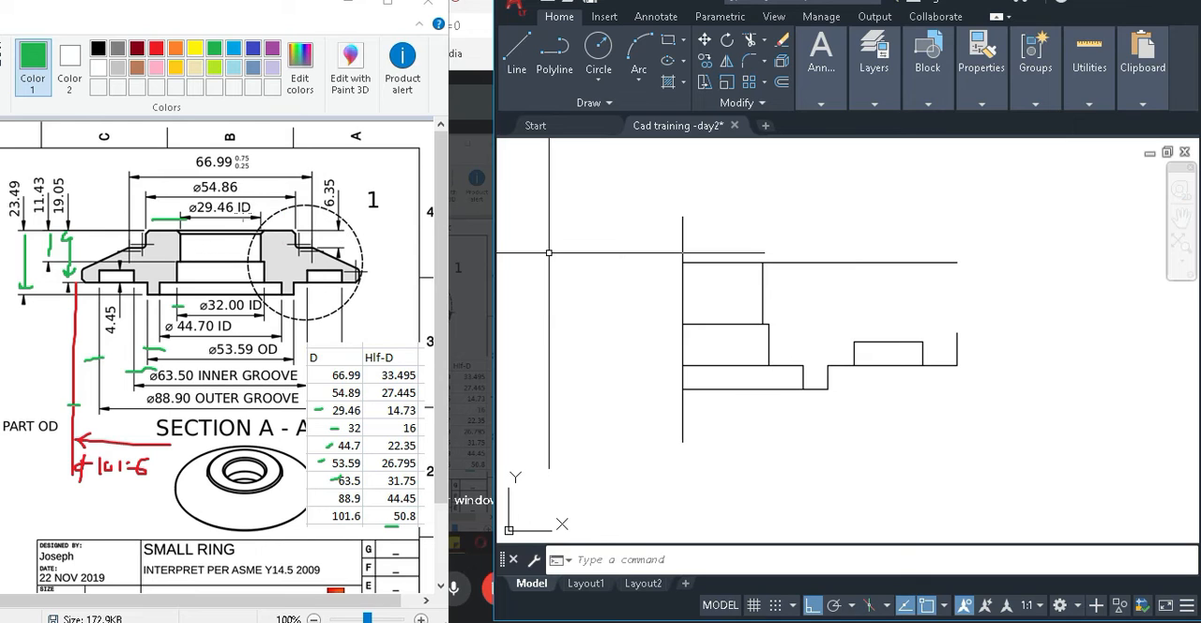
click(222, 199)
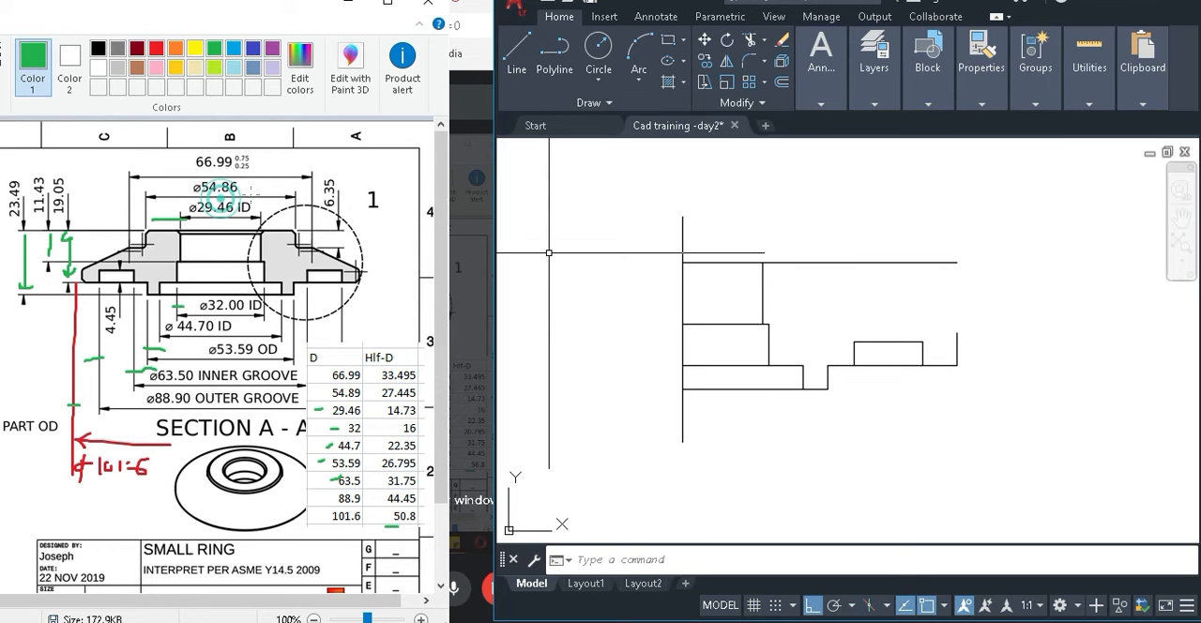
drag(252, 185, 228, 187)
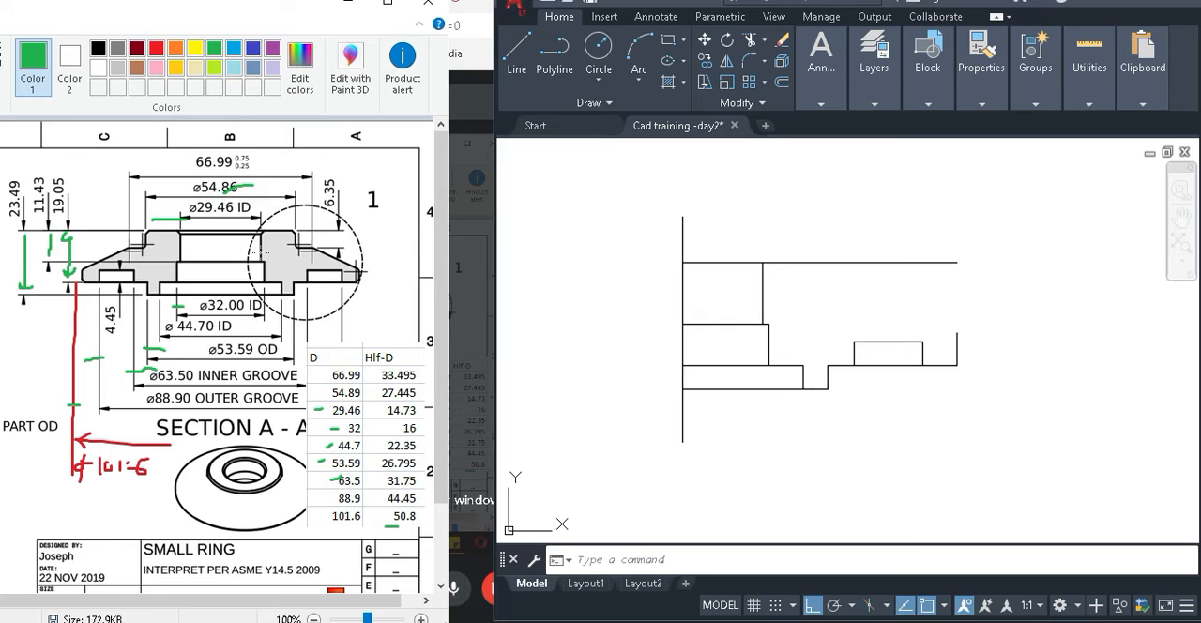
drag(330, 379, 322, 388)
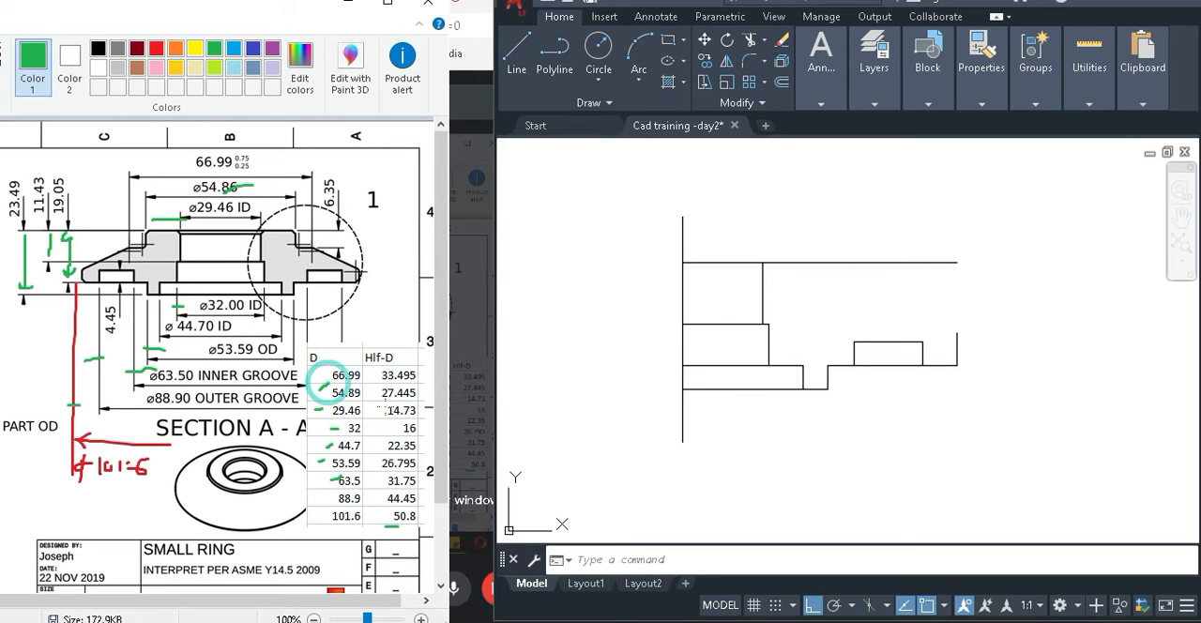
click(905, 452)
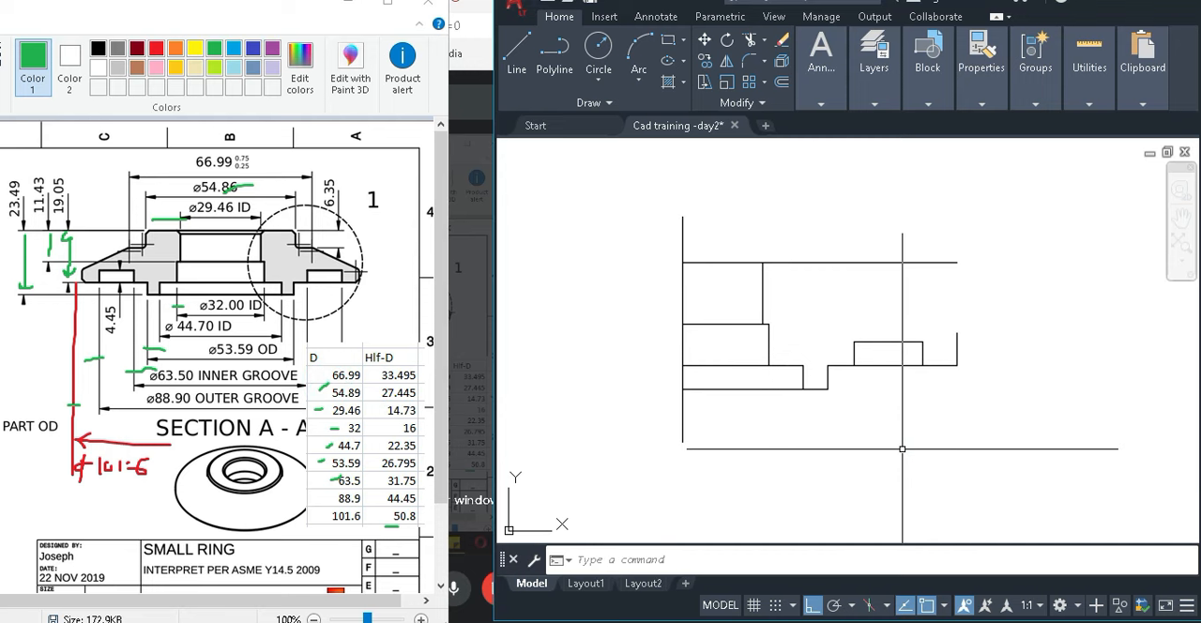
Offset the centre line 27.445 mm toward the profile for the 54.86 diameter edge.
text(o)
key(Return)
text(27.445)
key(Return)
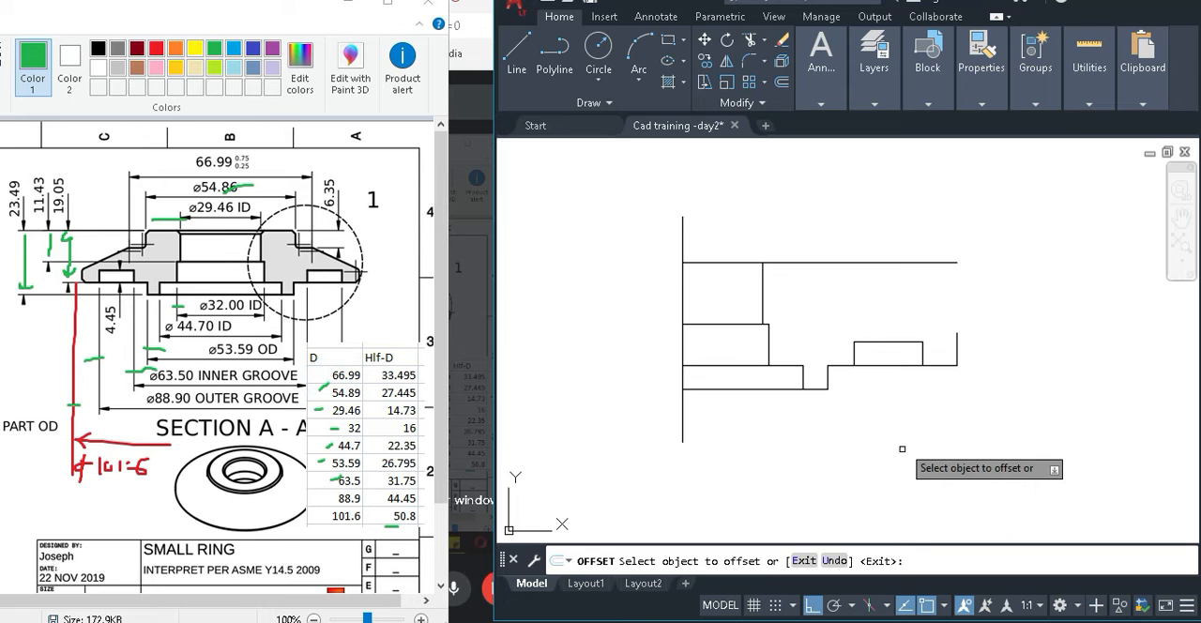
click(683, 296)
click(896, 298)
key(Escape)
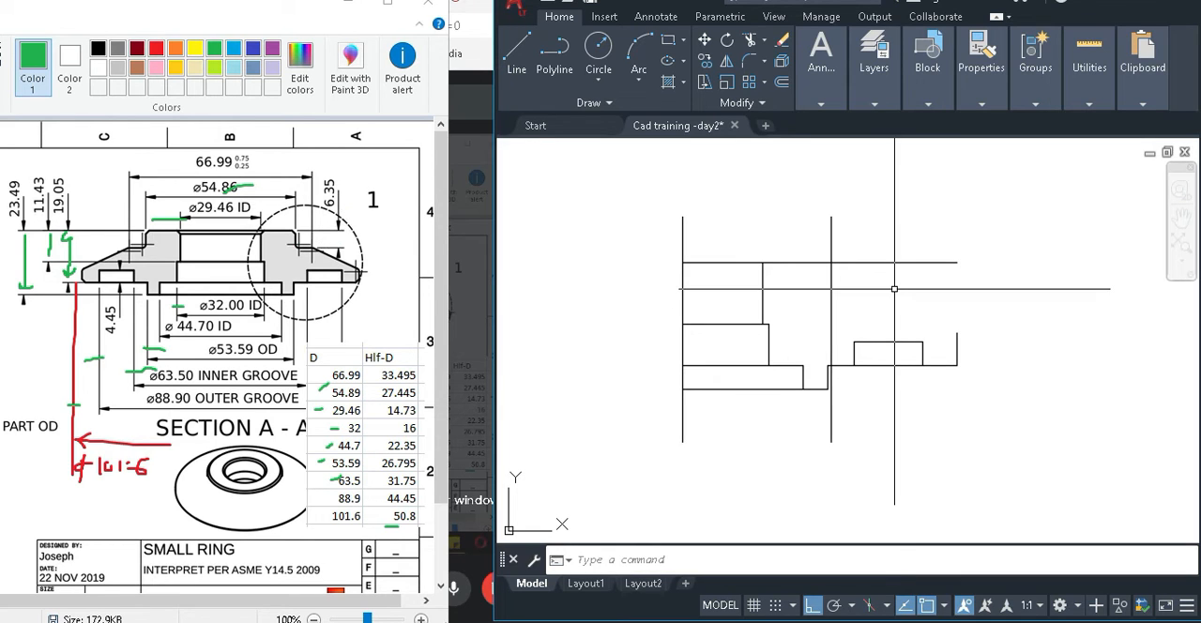
Offset the top line 6.35 mm downward for the shoulder height.
key(o)
key(Return)
text(6.35)
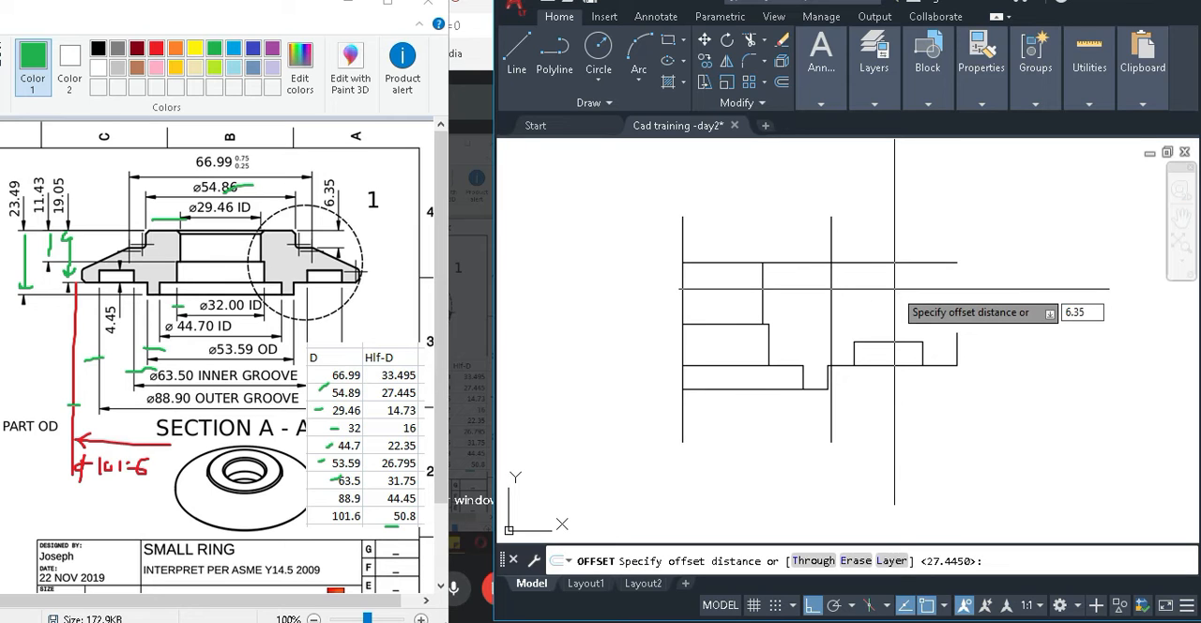
key(Return)
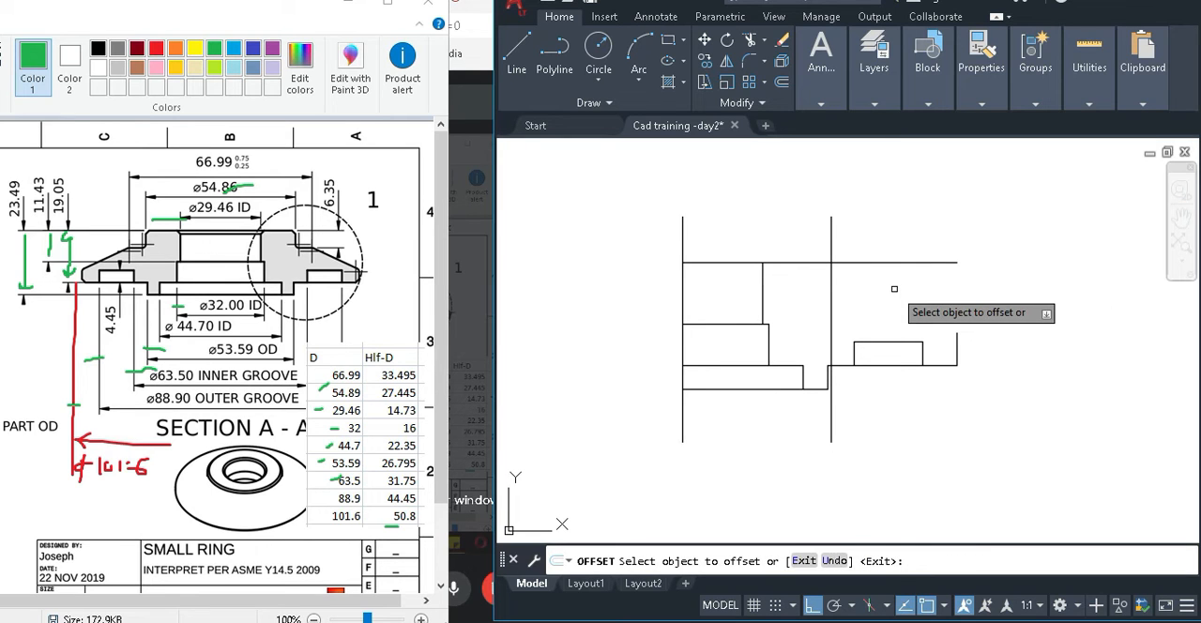
click(876, 260)
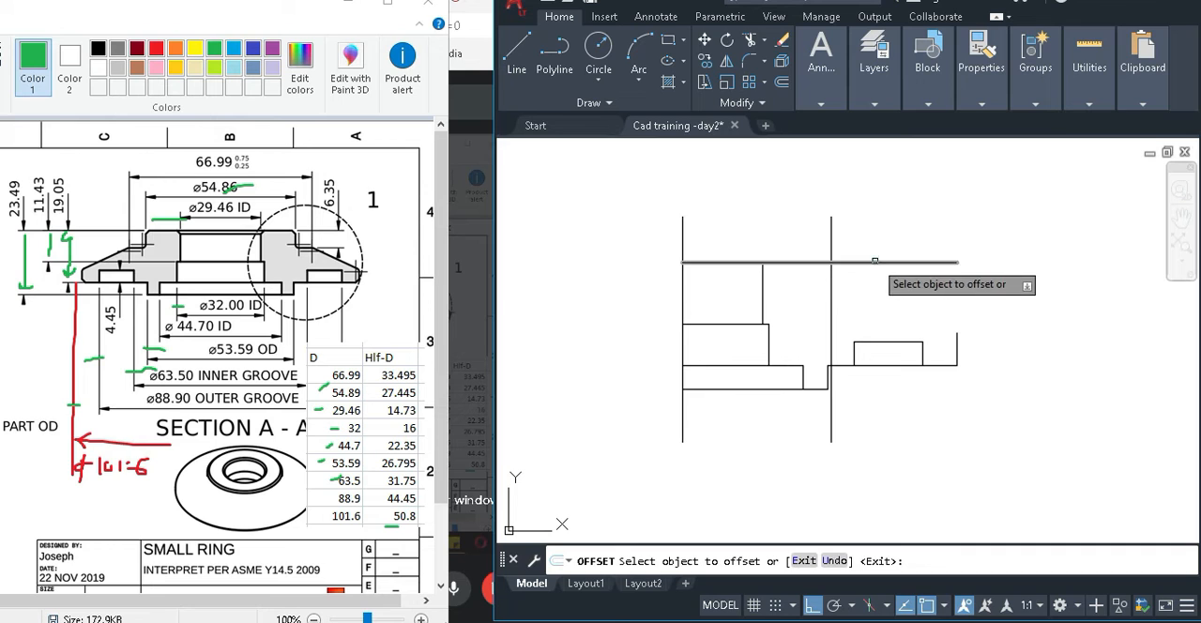
click(941, 313)
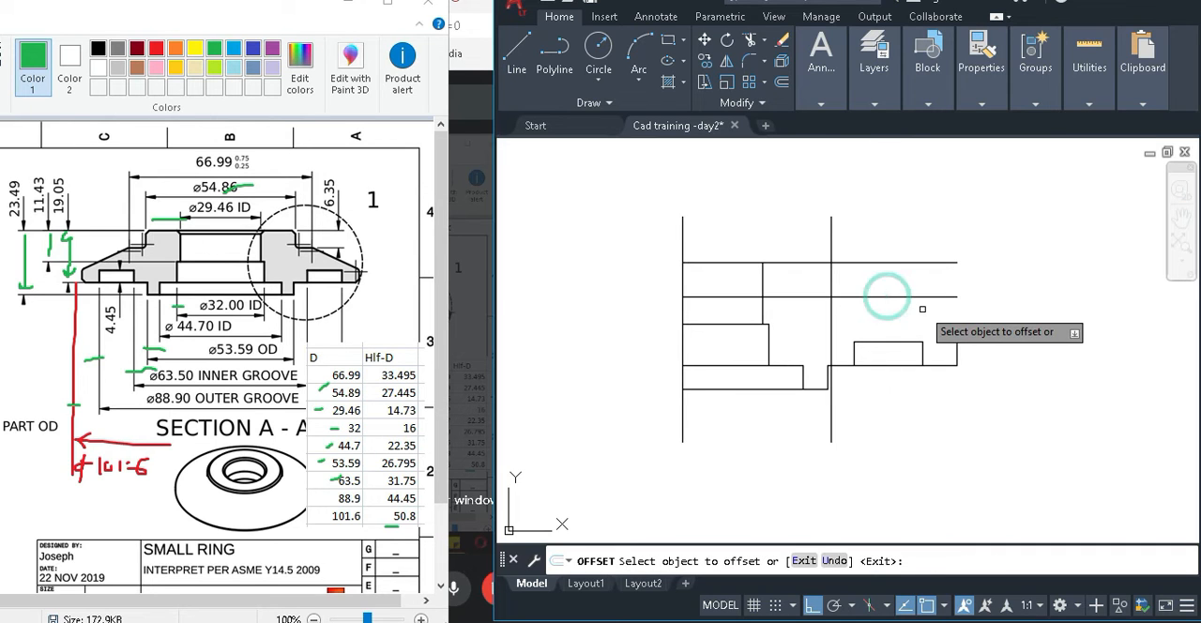
key(Escape)
Trim the top line, the 27.445 vertical and the 6.35 offset line to form the stepped shoulder corner.
scroll(910, 258, up, 3)
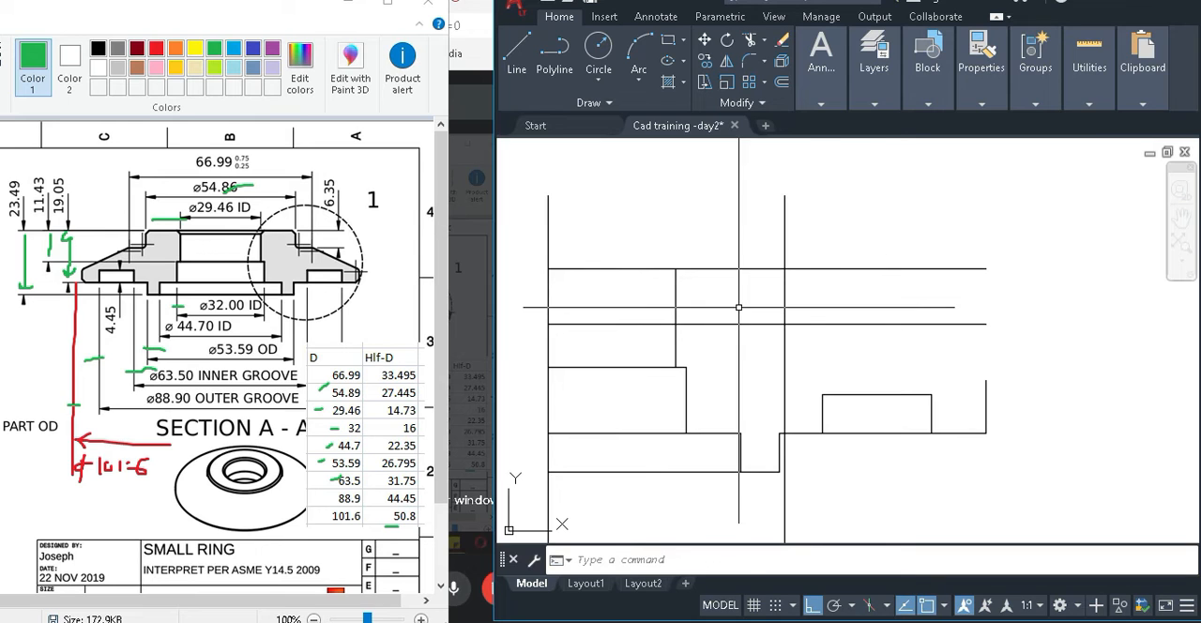
text(tr)
key(Return)
drag(847, 283, 743, 229)
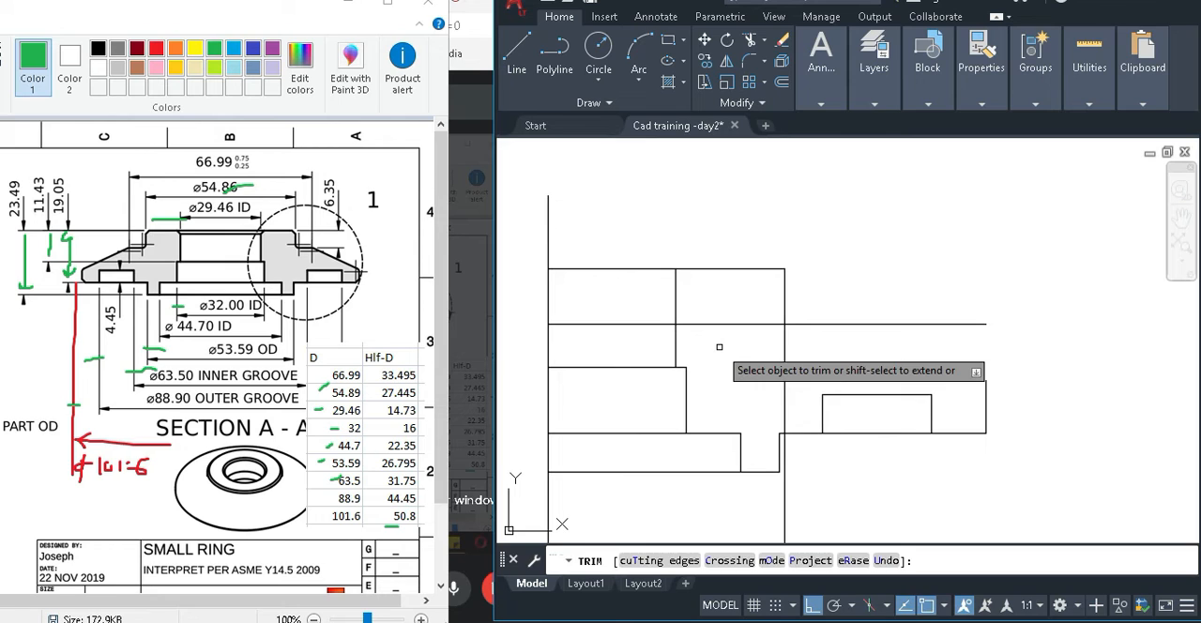
mouse_move(807, 342)
mouse_down()
mouse_move(761, 342)
mouse_move(751, 314)
mouse_up()
key(Escape)
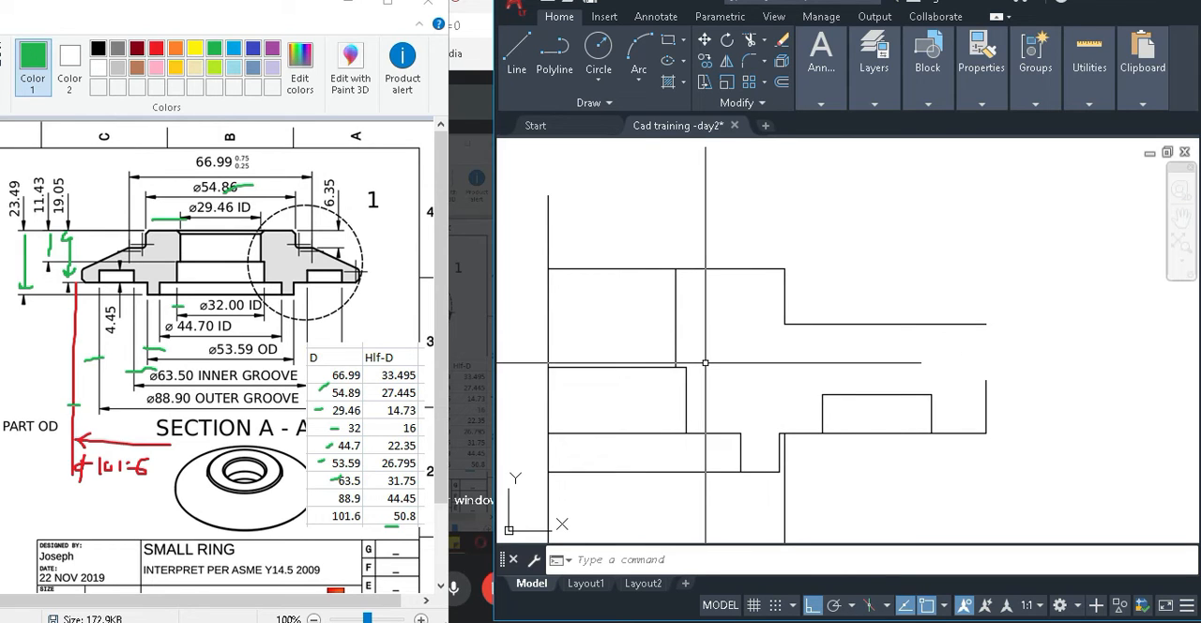
Delete the leftover piece of the 27.445 vertical below the groove base line.
middle_drag(812, 382, 814, 279)
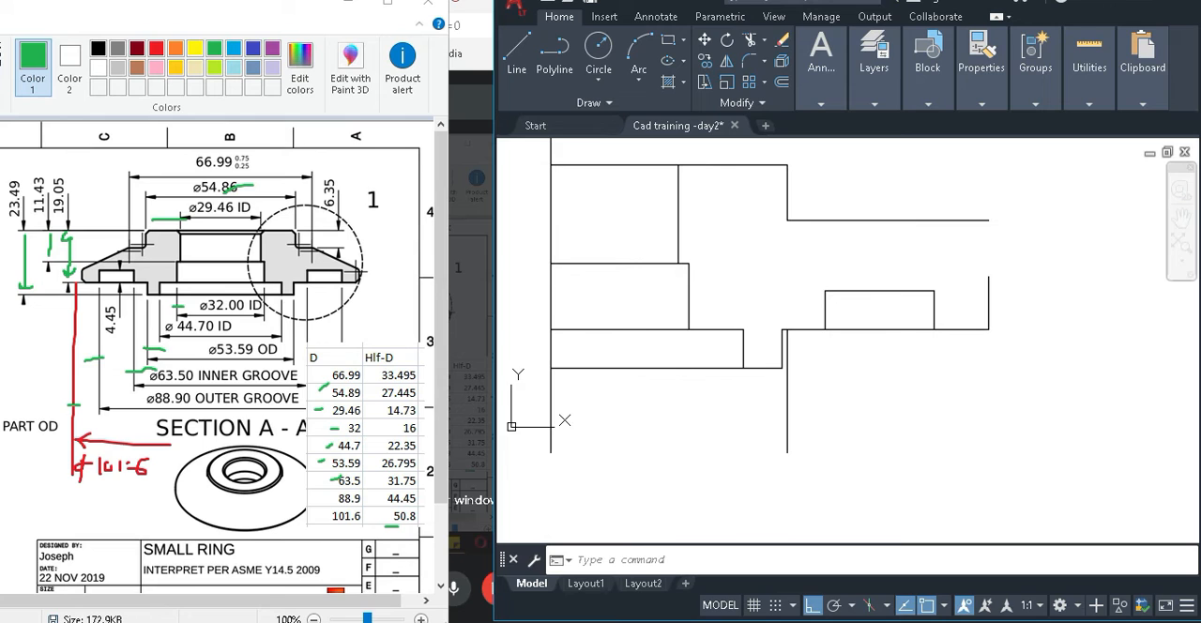
click(787, 412)
key(Delete)
middle_drag(798, 237, 794, 335)
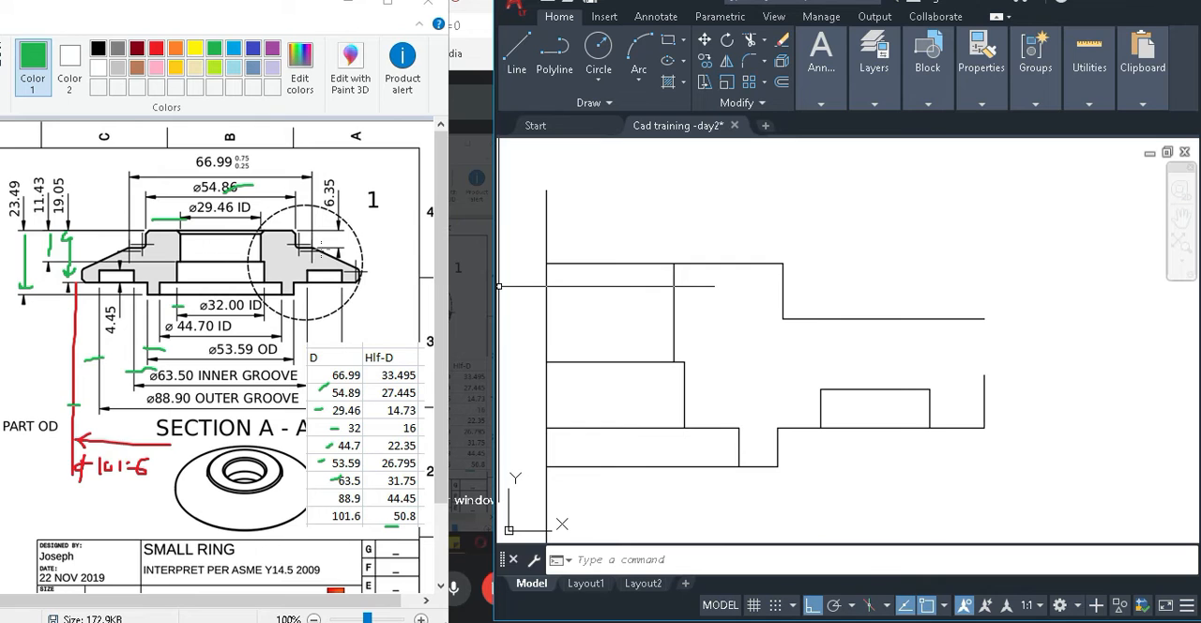
Switch to Paint, enlarge its window and examine the shoulder taper in Section A-A and Detail 1.
ctrl+scroll(316, 249, up, 1)
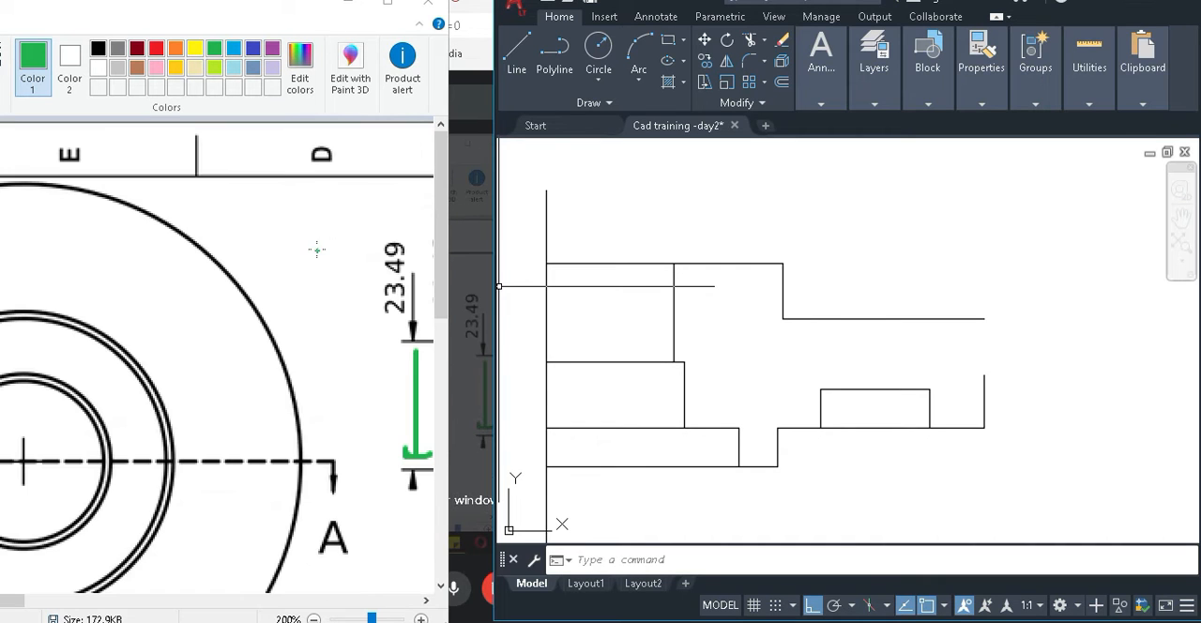
drag(20, 600, 364, 611)
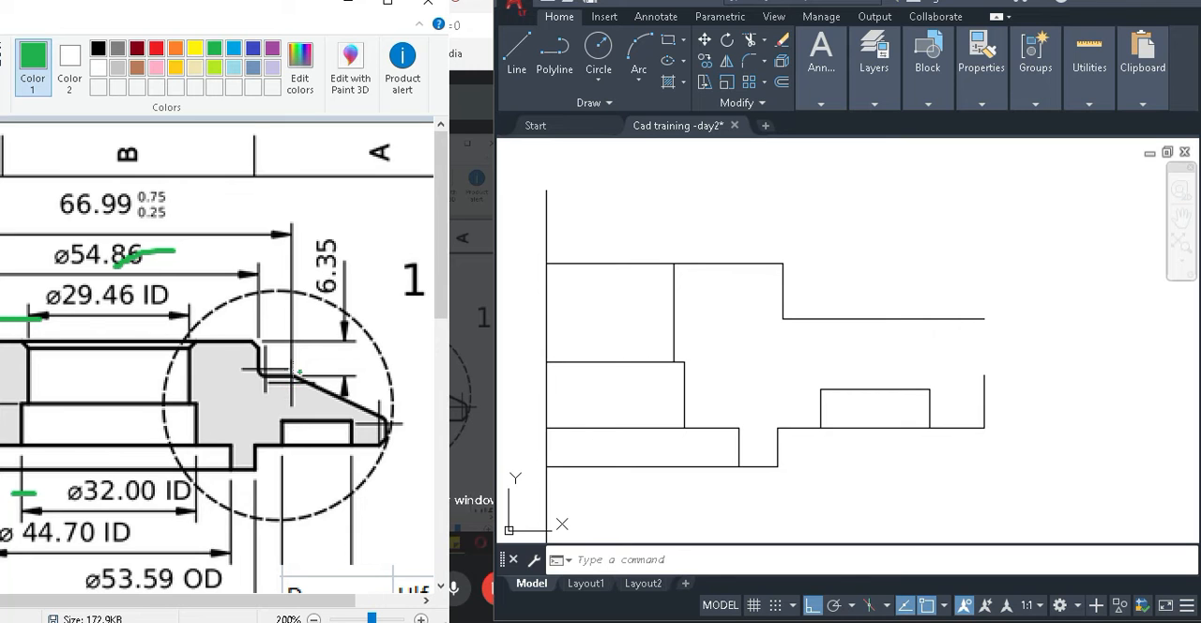
click(387, 4)
scroll(717, 409, down, 3)
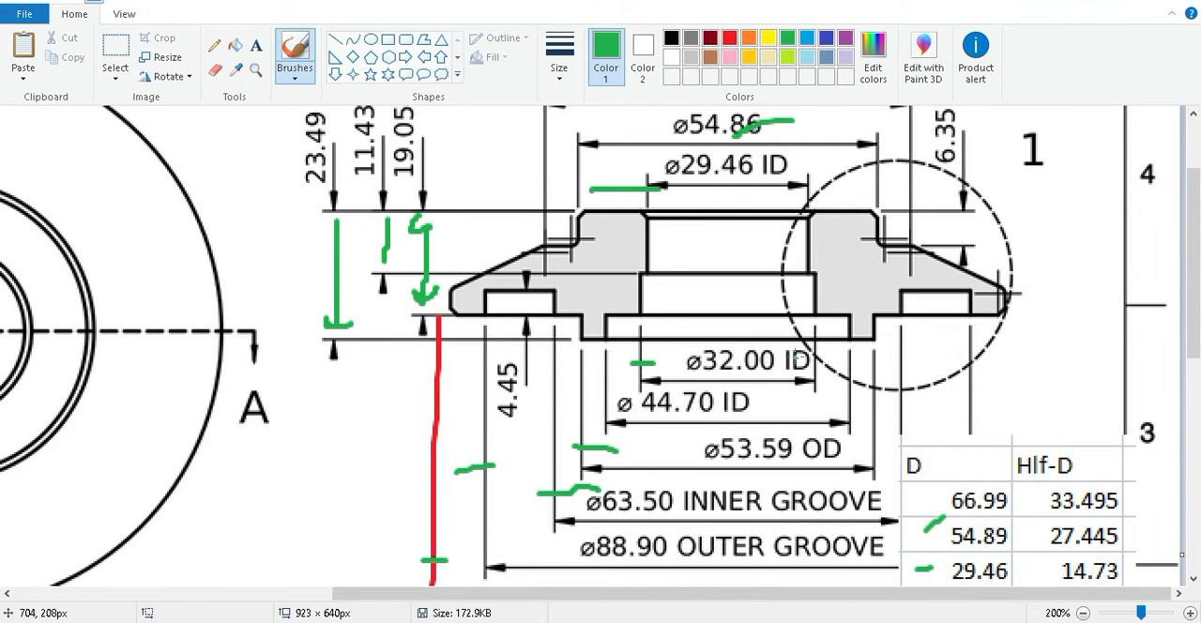
scroll(796, 357, down, 6)
ctrl+scroll(796, 358, down, 1)
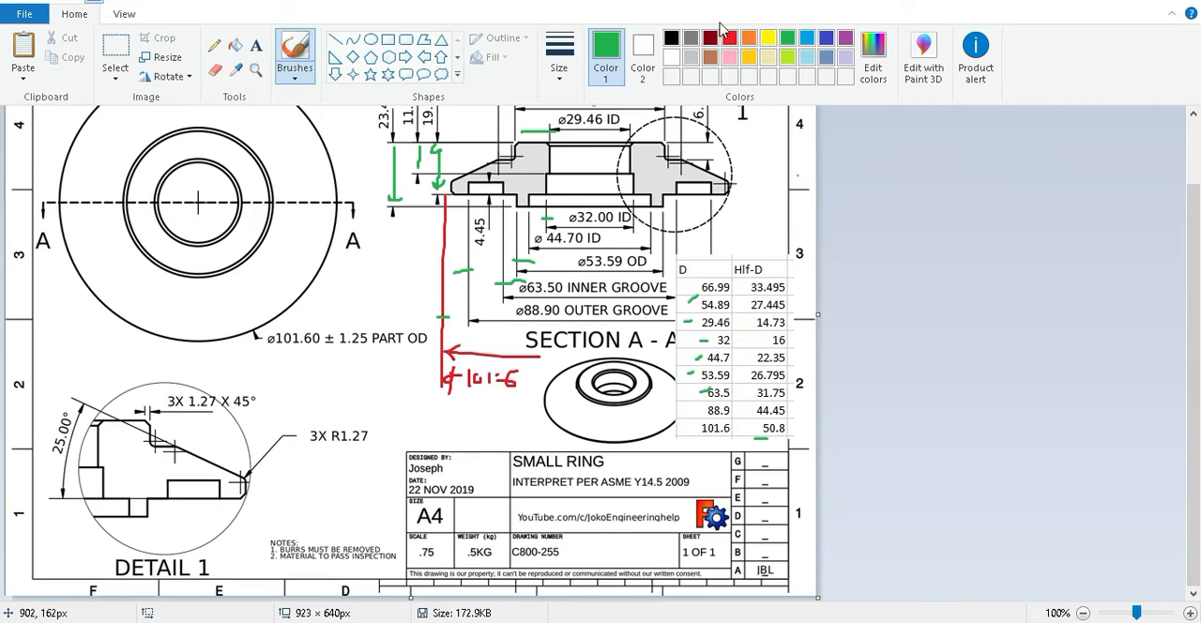
Restore the Paint window beside the CAD drawing and tick off the 66.99 diameter in green in the table and on Section A-A.
drag(677, 4, 262, 14)
drag(286, 9, 260, 11)
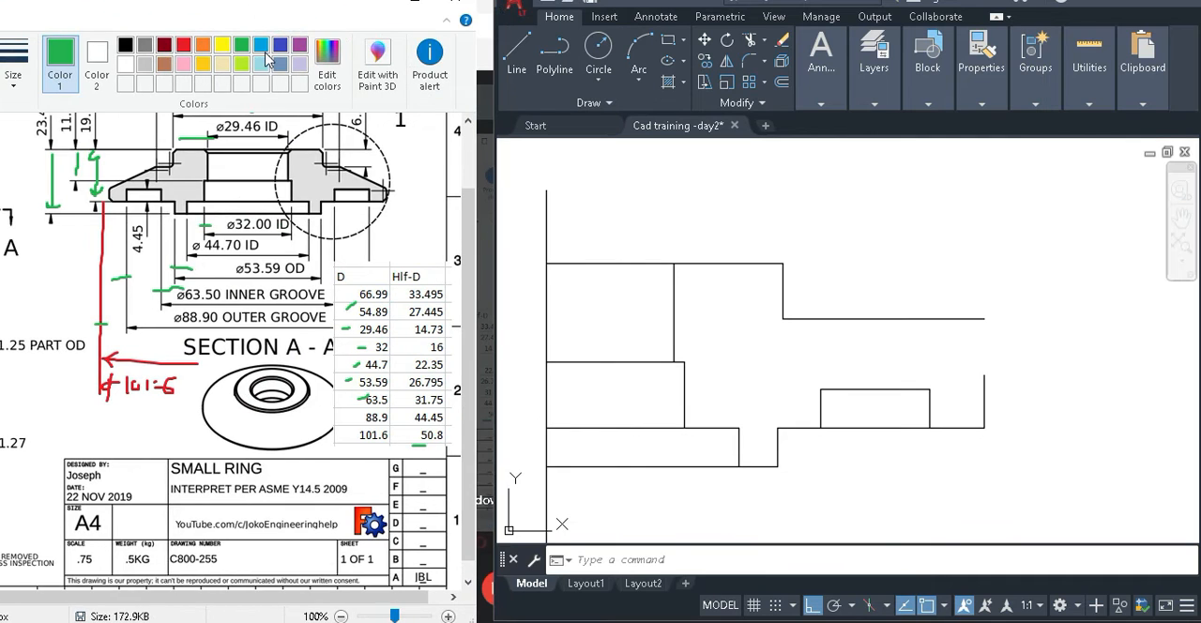
scroll(330, 208, up, 2)
click(904, 341)
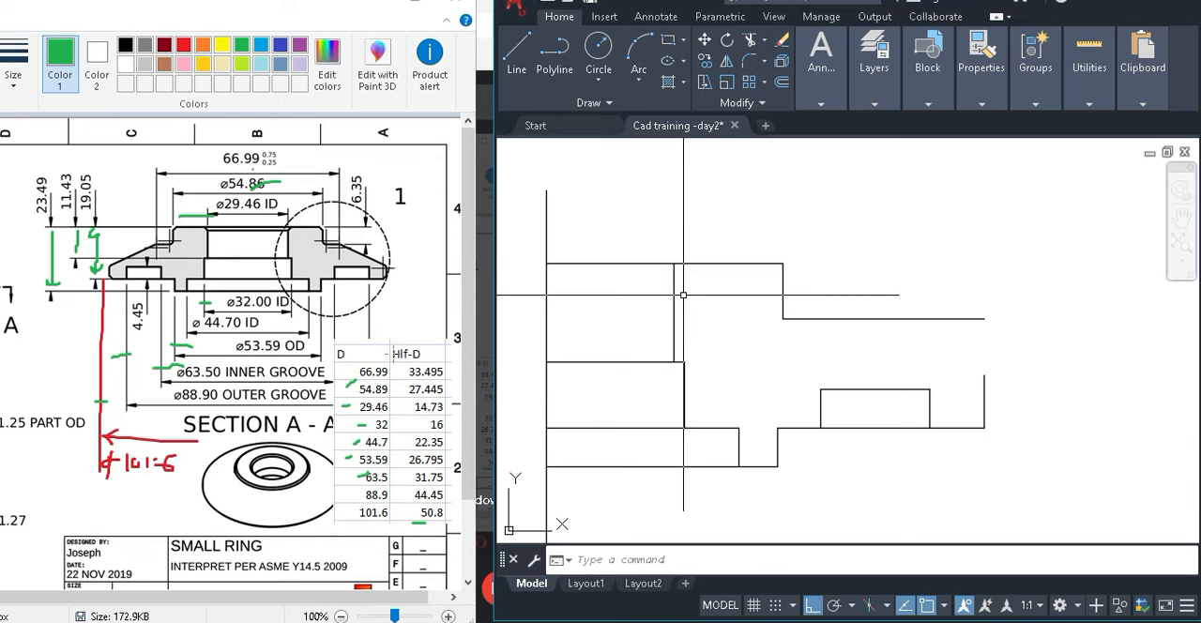
click(350, 368)
drag(346, 371, 358, 366)
drag(218, 164, 226, 156)
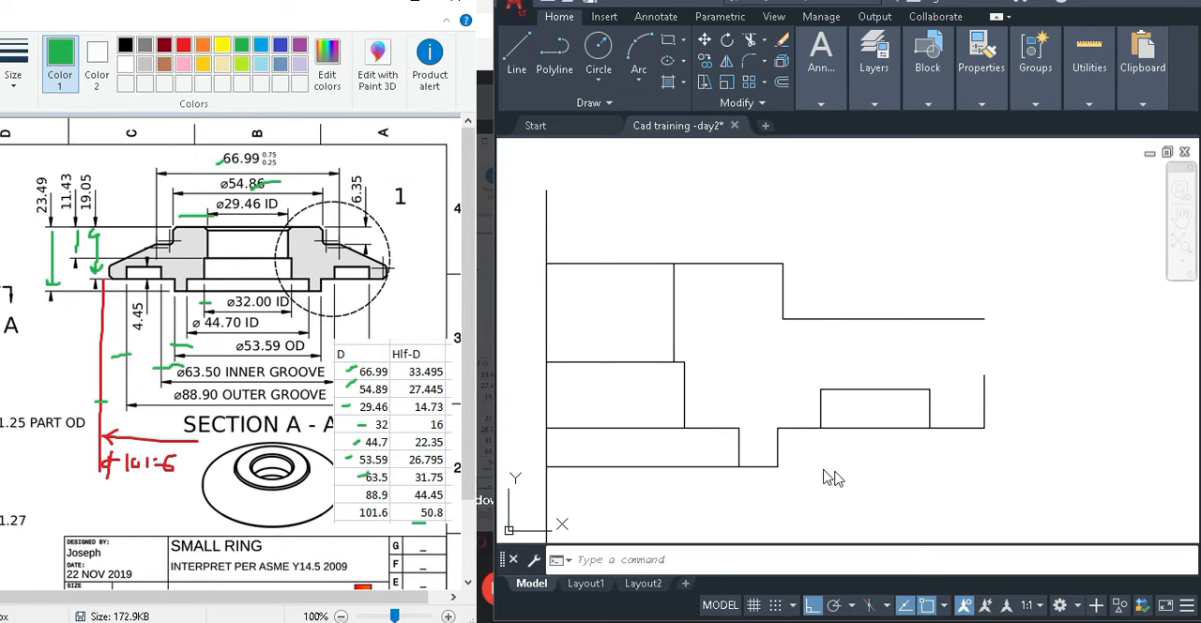
In AutoCAD, offset the vertical centre line 33.495 mm outward toward the groove.
click(857, 476)
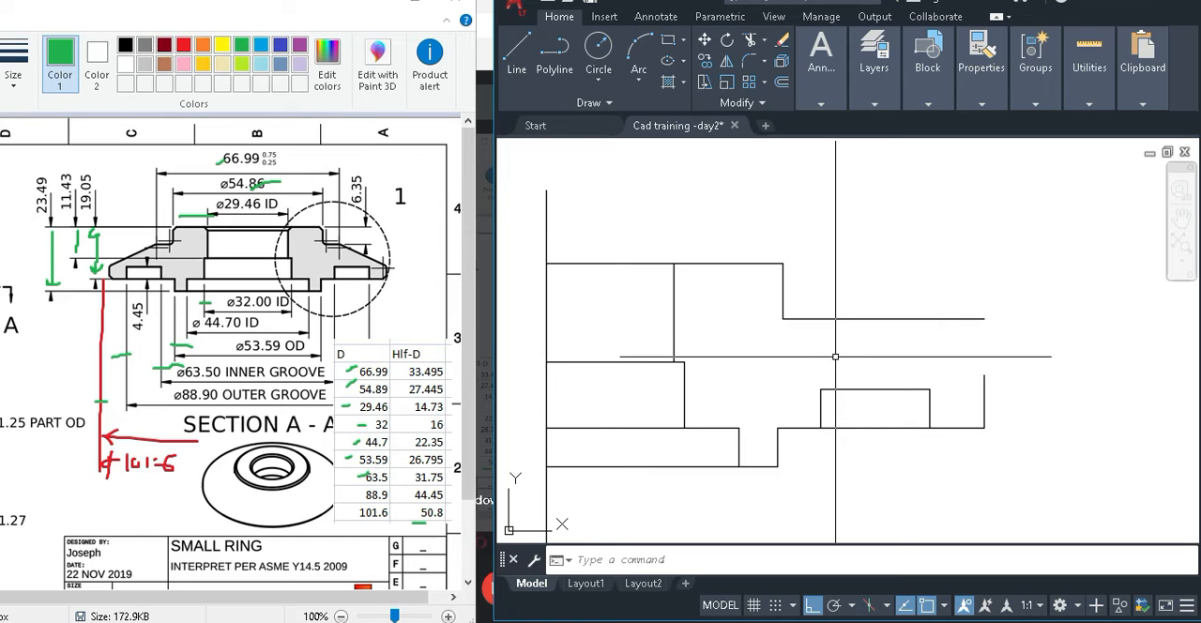
text(o)
key(Return)
text(33.49)
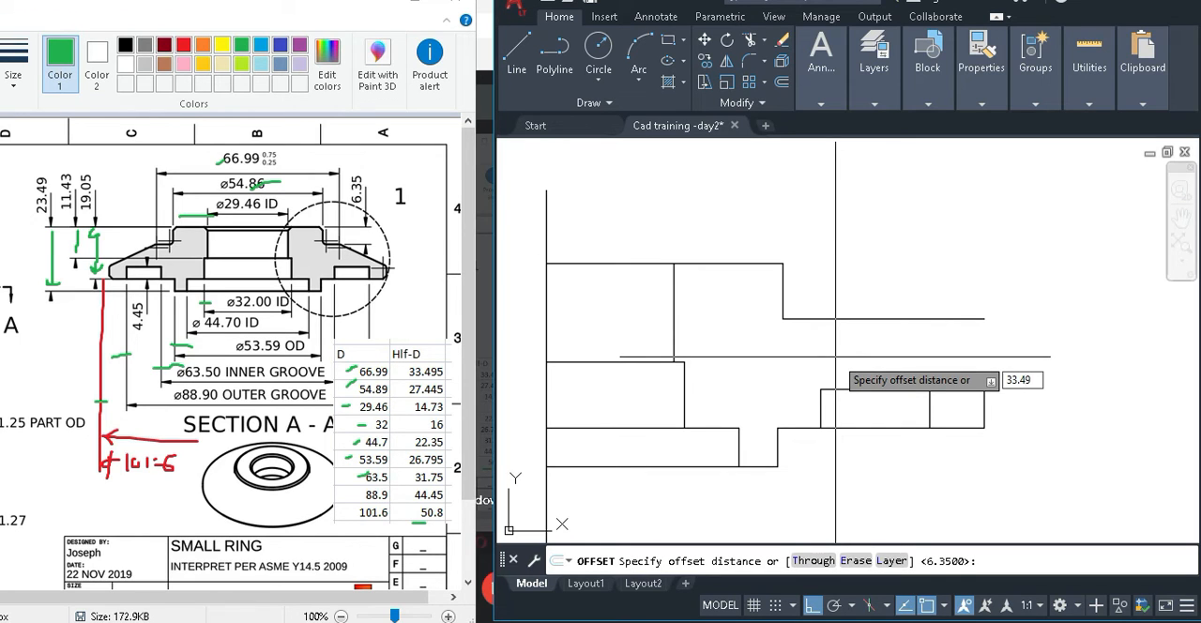
text(5)
key(Return)
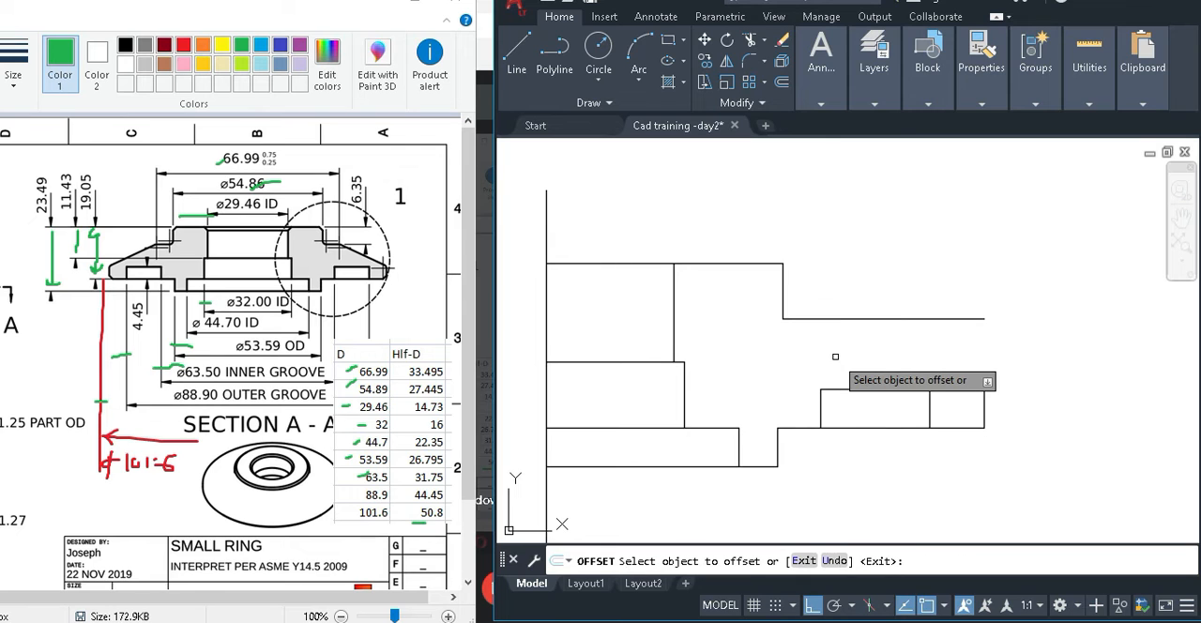
click(544, 387)
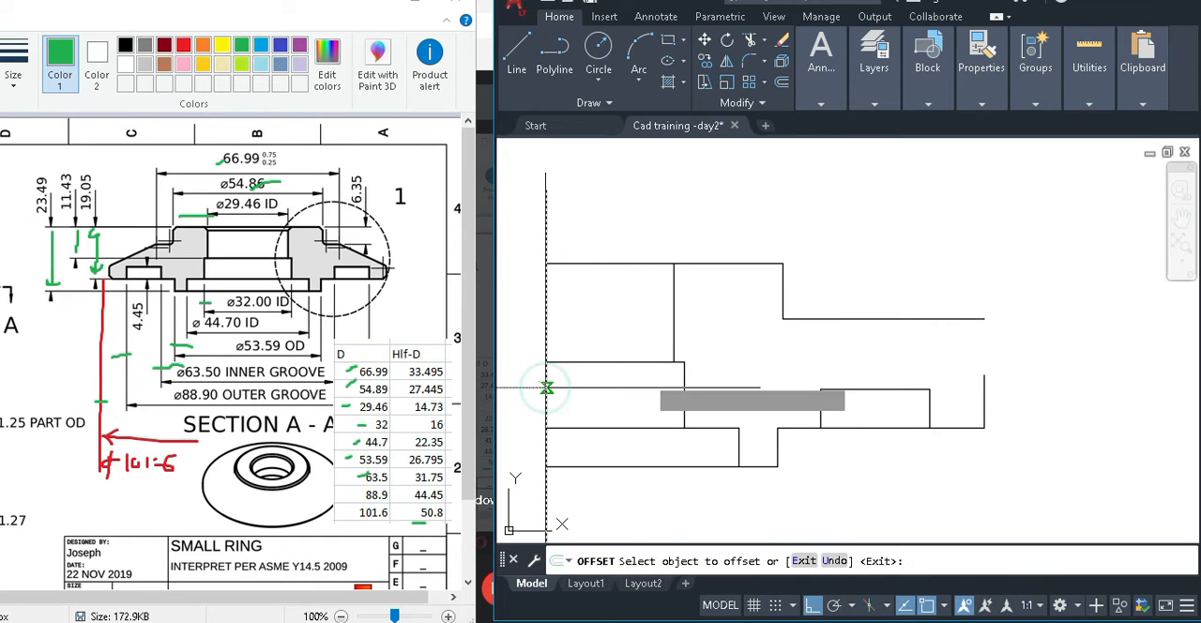
click(797, 357)
key(Escape)
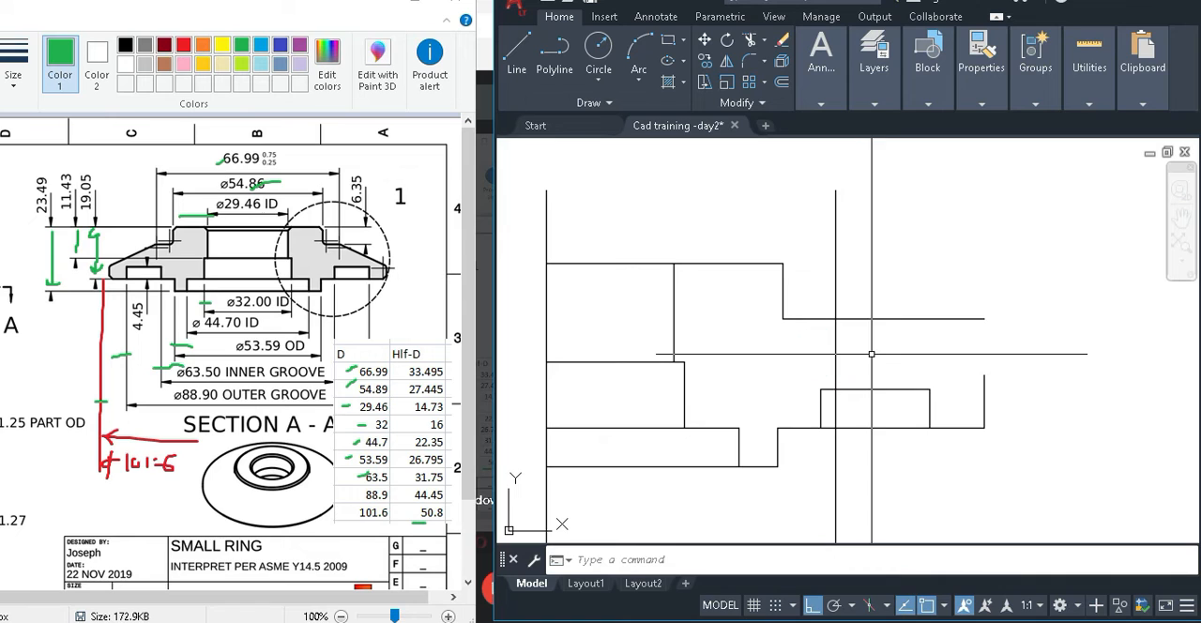
Start a circle centred on the 33.495 vertical line, a little below the shoulder line.
scroll(872, 346, up, 3)
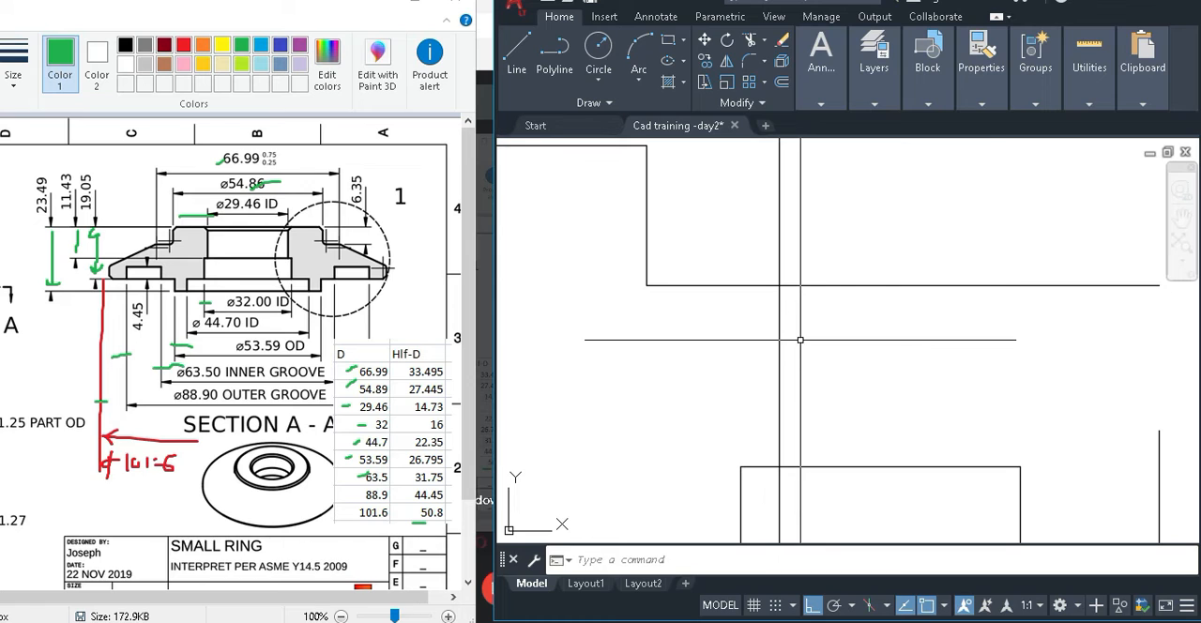
text(c)
key(Return)
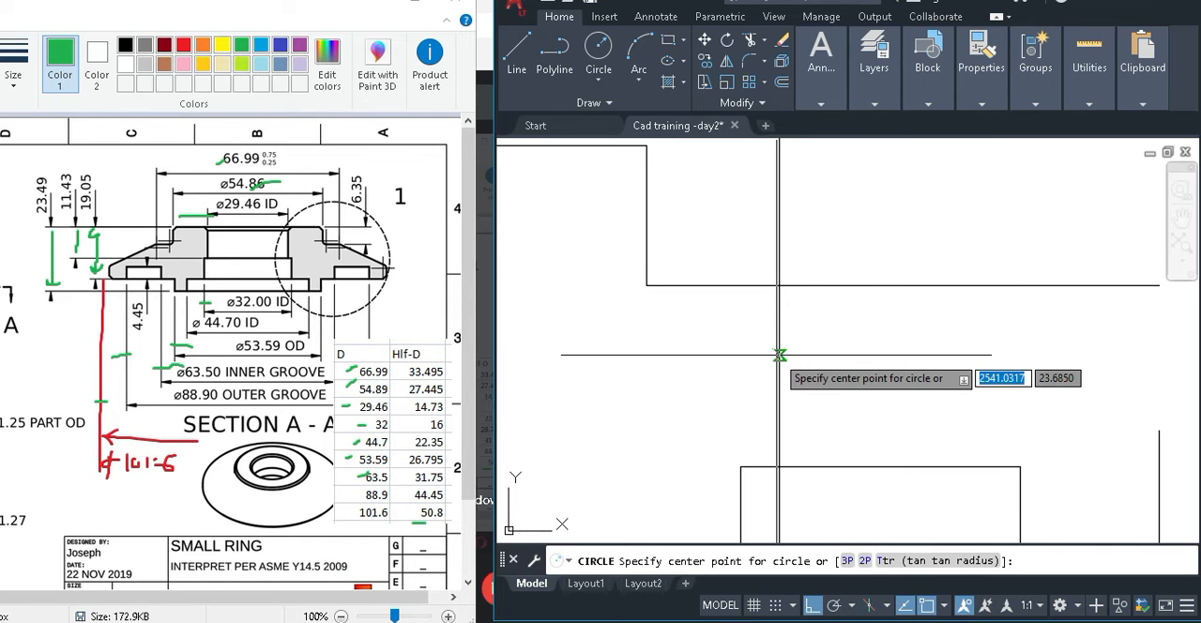
click(779, 354)
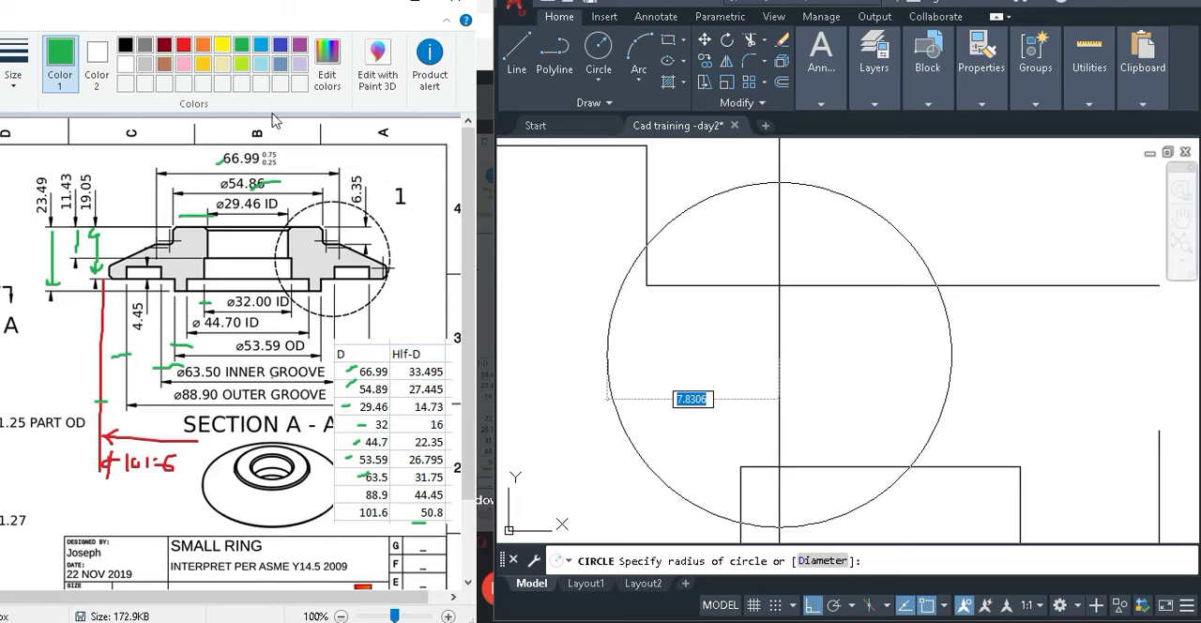
In Paint, mark the three R1.27 corners of Detail 1 in green, then move the window back beside the CAD drawing.
drag(265, 2, 492, 30)
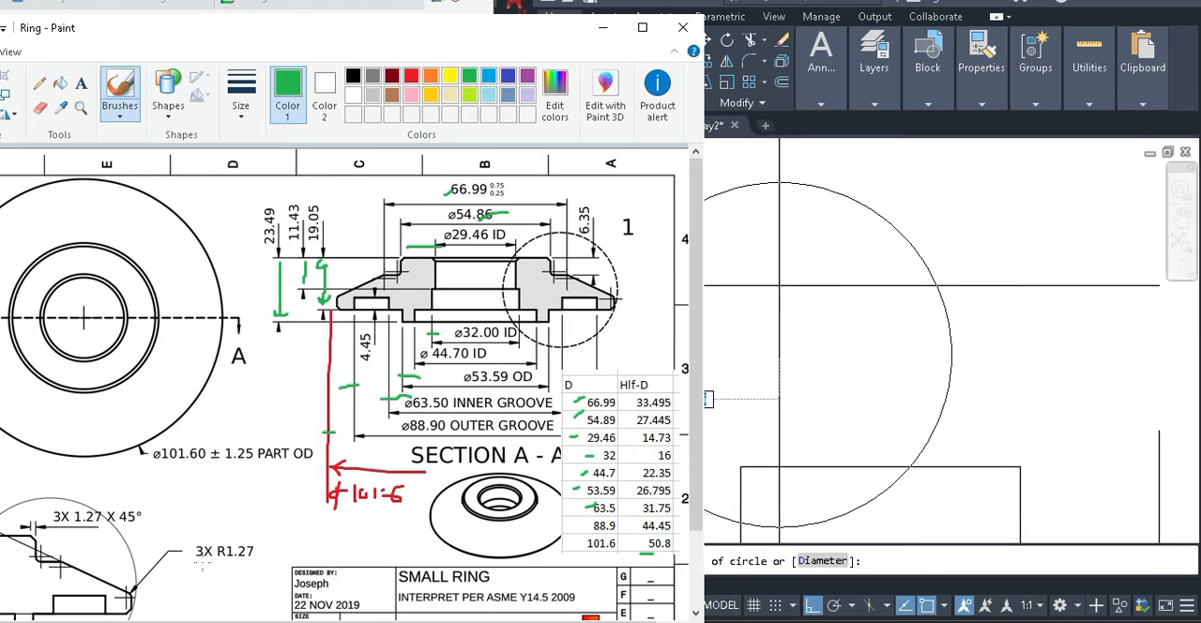
drag(386, 39, 436, 37)
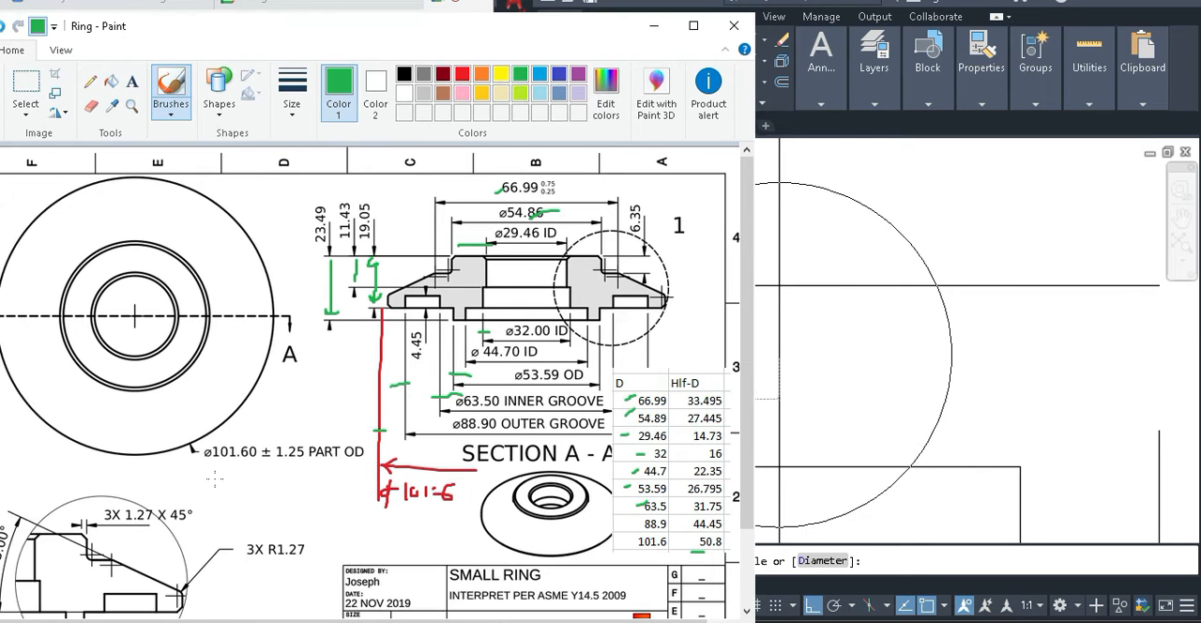
mouse_move(186, 582)
mouse_down()
mouse_move(176, 592)
mouse_move(175, 582)
mouse_up()
drag(114, 548, 120, 565)
key(ctrl+z)
mouse_move(113, 554)
mouse_down()
mouse_move(75, 556)
mouse_move(94, 563)
mouse_up()
mouse_move(481, 28)
mouse_down()
mouse_move(252, 31)
mouse_move(212, 5)
mouse_move(293, 12)
mouse_up()
In AutoCAD, complete the circle with a radius of 1.27 mm.
click(825, 400)
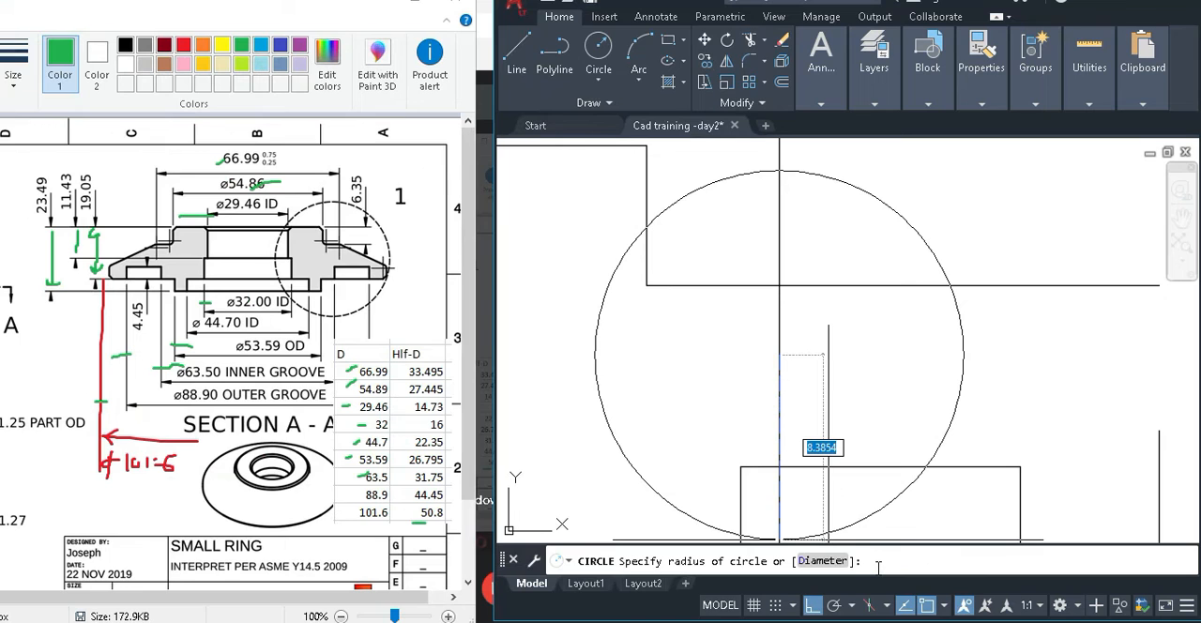
text(1.27)
key(Return)
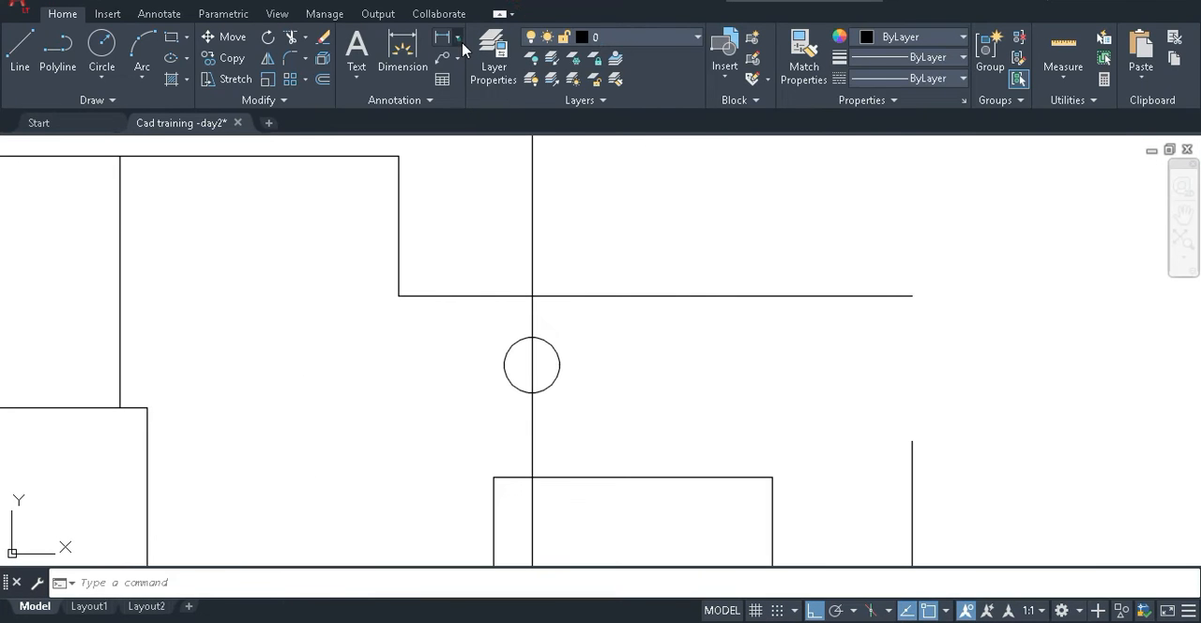
Check the circle's radius with a temporary radius dimension in the enlarged CAD window, cancel it and restore the side-by-side view.
click(458, 39)
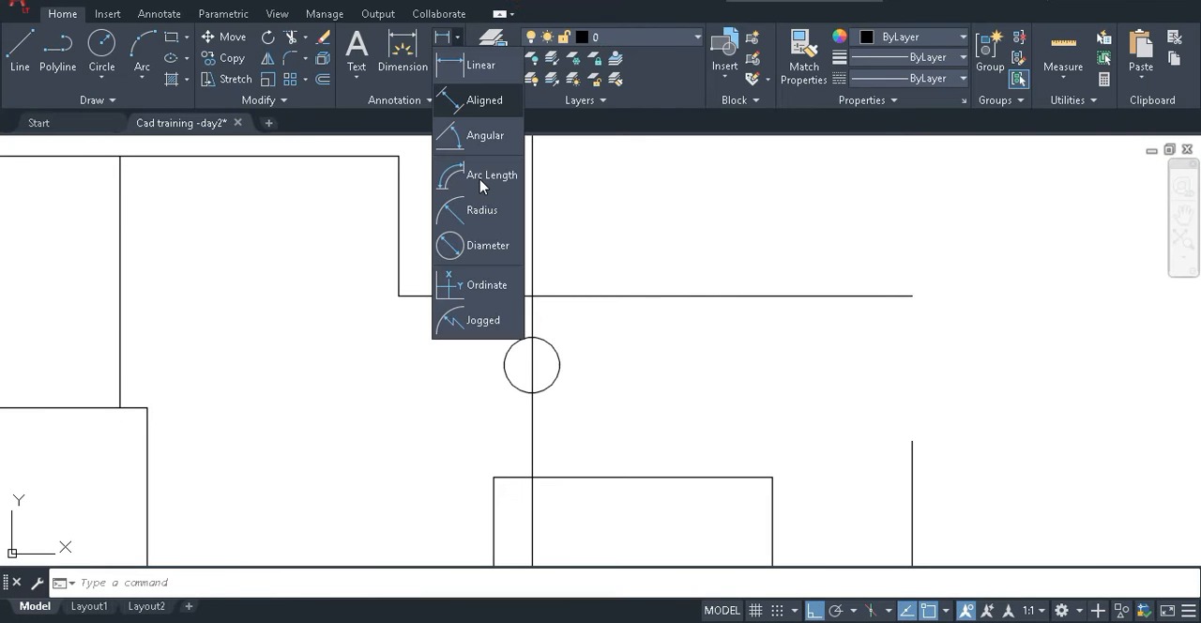
click(472, 209)
click(556, 352)
scroll(584, 349, down, 2)
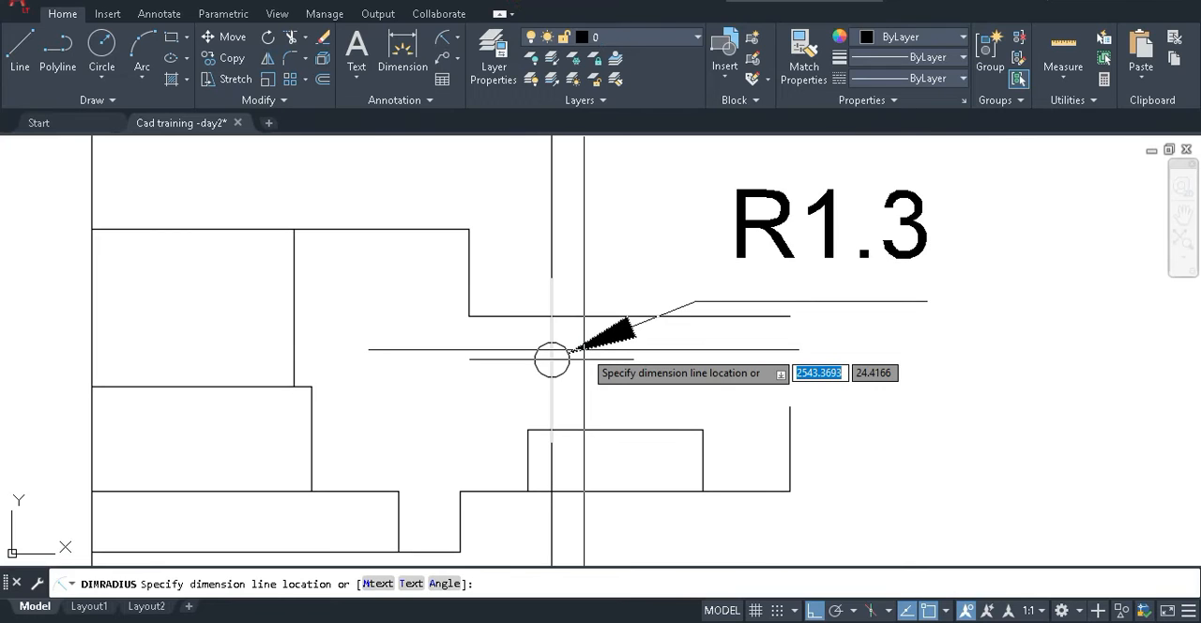
key(Escape)
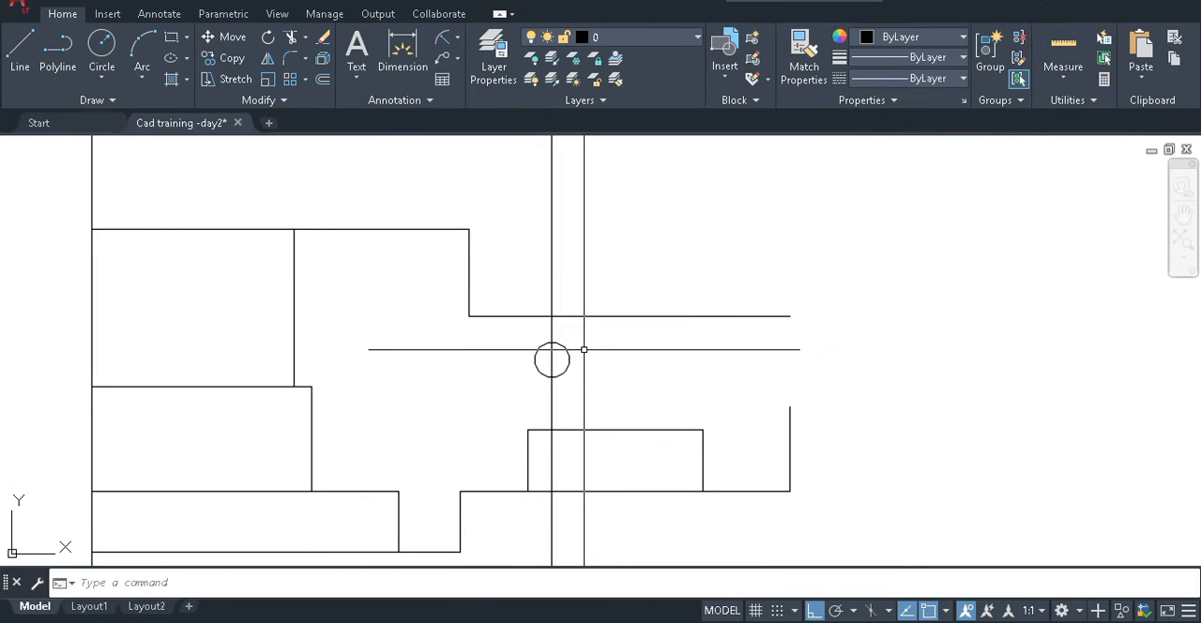
click(1162, 7)
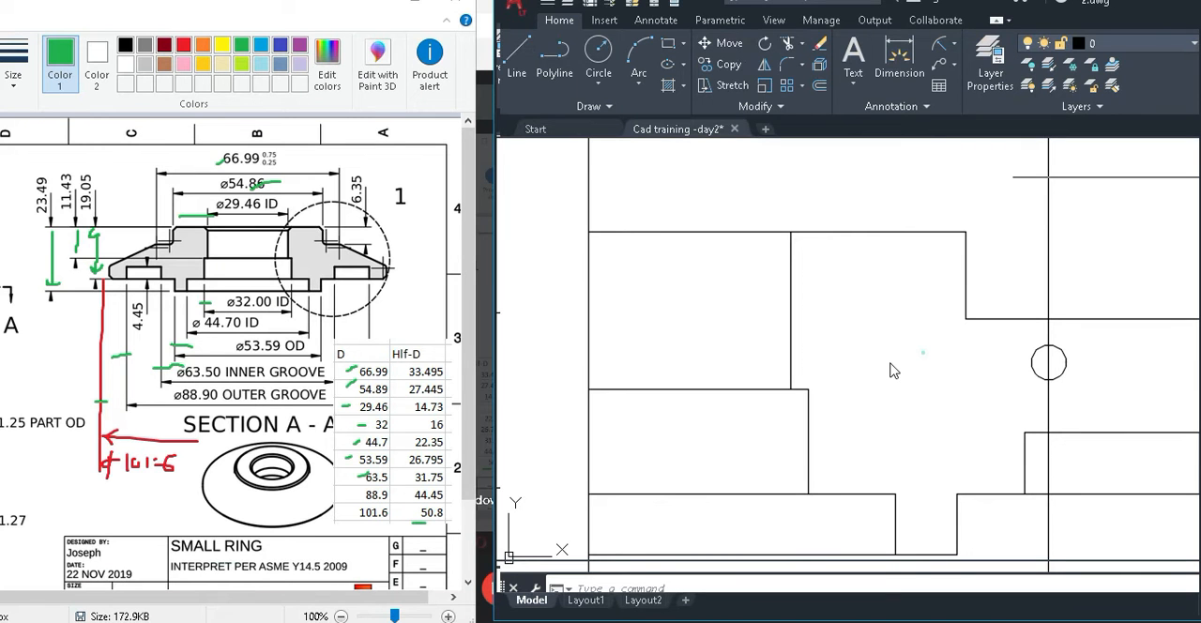
Move the circle by its upper quadrant point to the intersection of the shoulder line and the 33.495 vertical.
scroll(800, 321, up, 4)
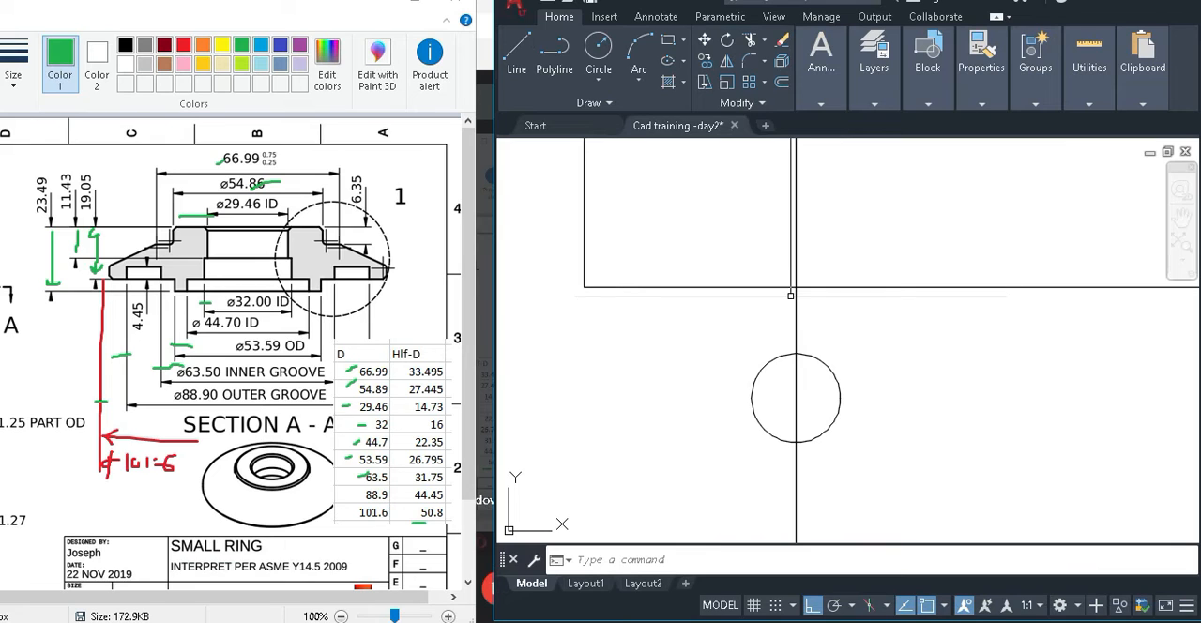
text(m)
key(Return)
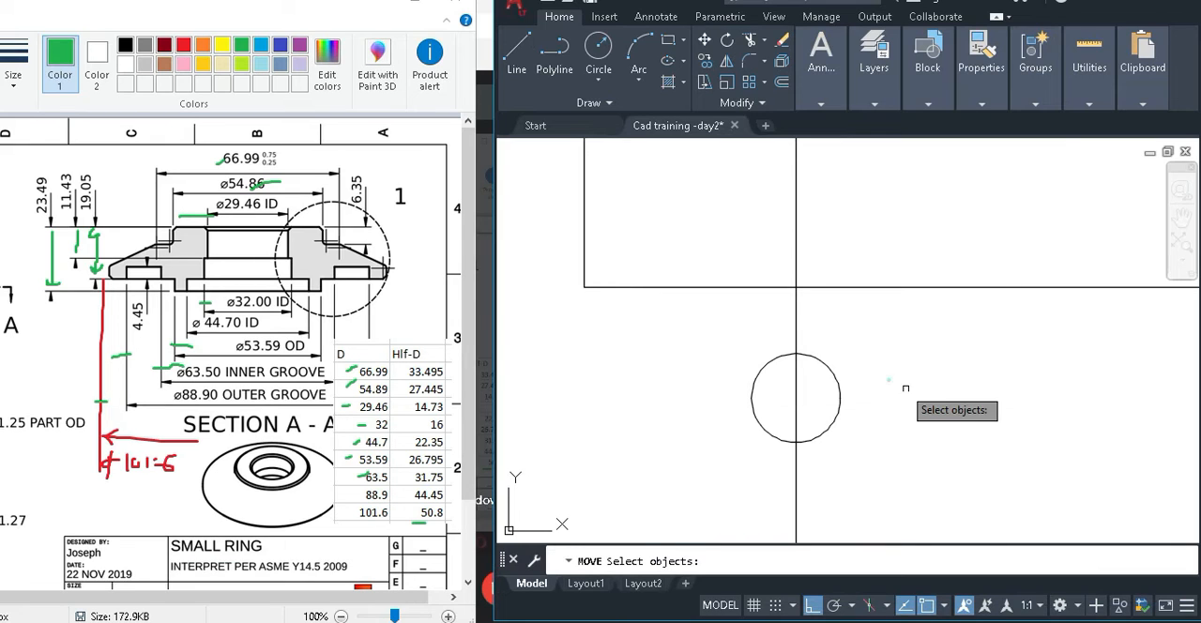
click(889, 379)
click(829, 383)
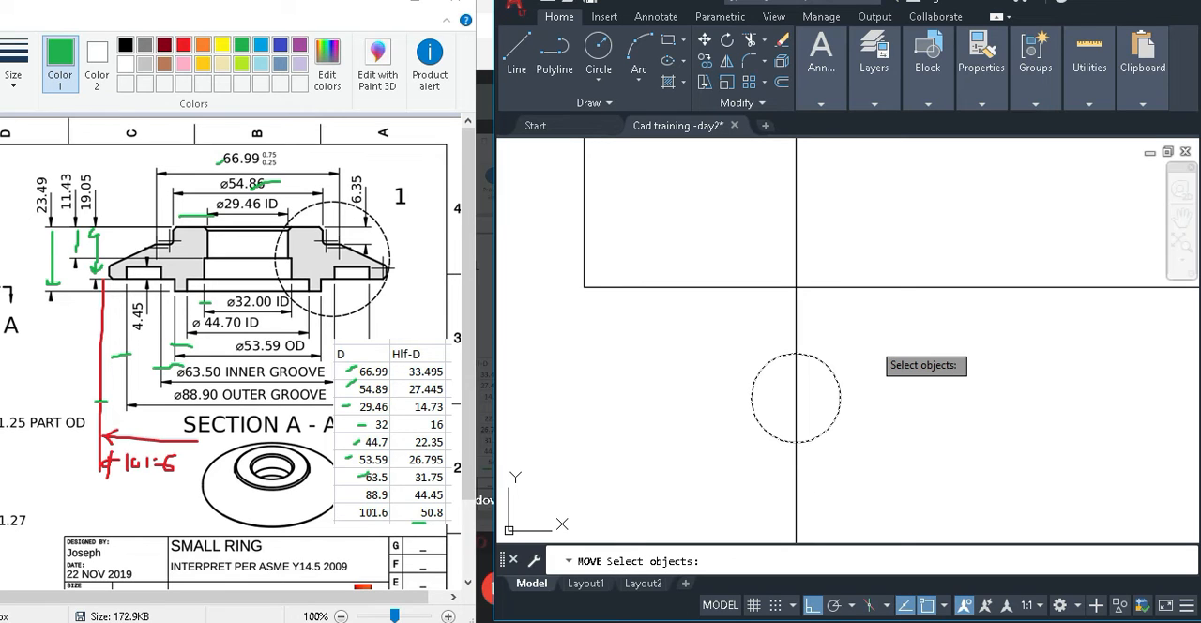
key(Return)
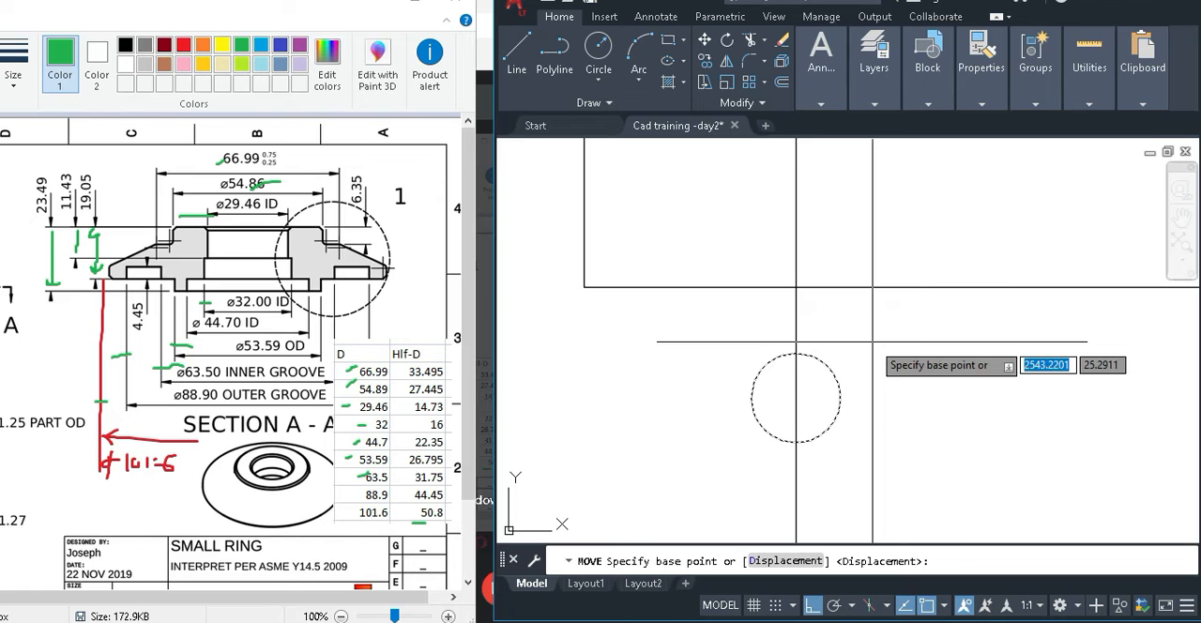
click(795, 353)
scroll(809, 392, up, 4)
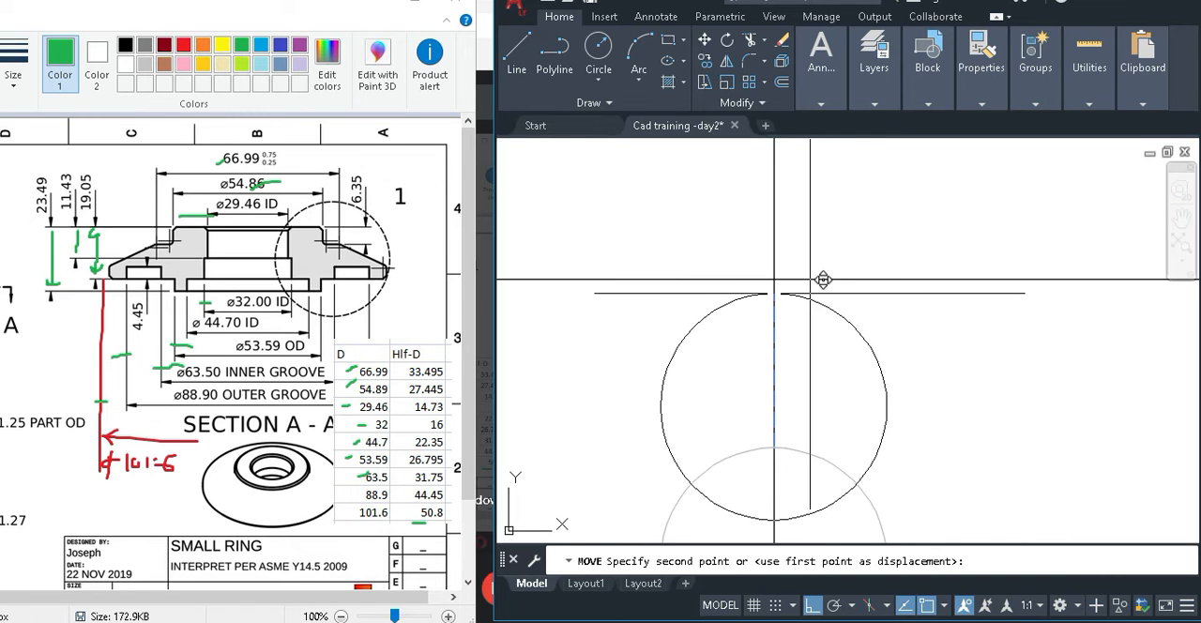
click(775, 279)
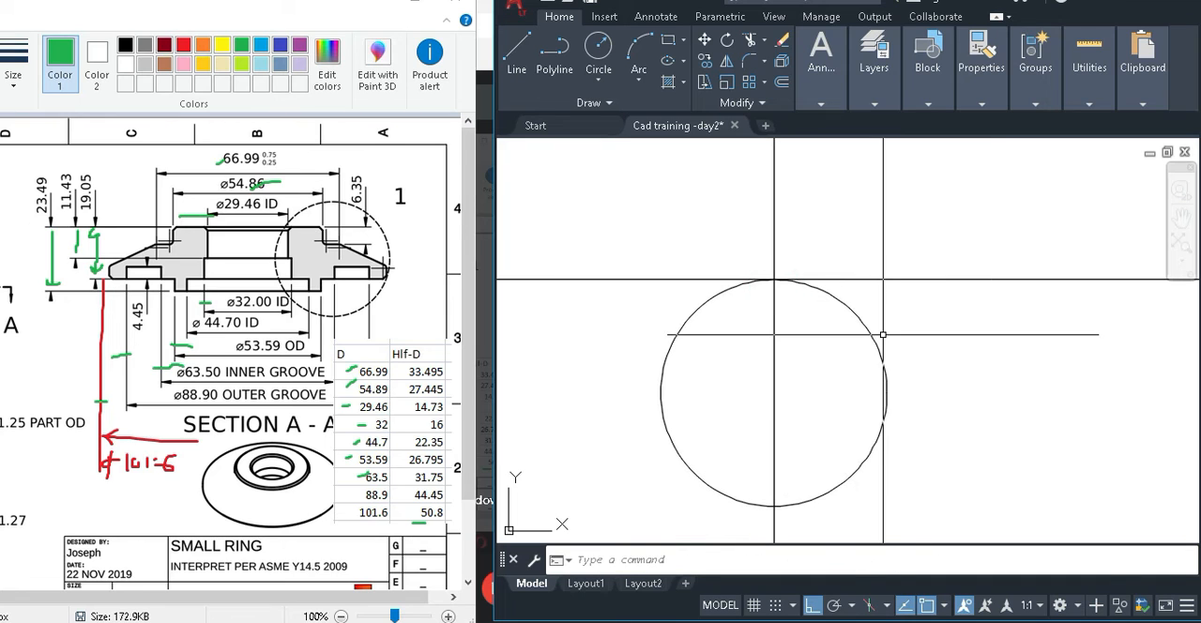
Switch to Paint and examine the taper angle and corner radii in Detail 1.
scroll(713, 344, down, 4)
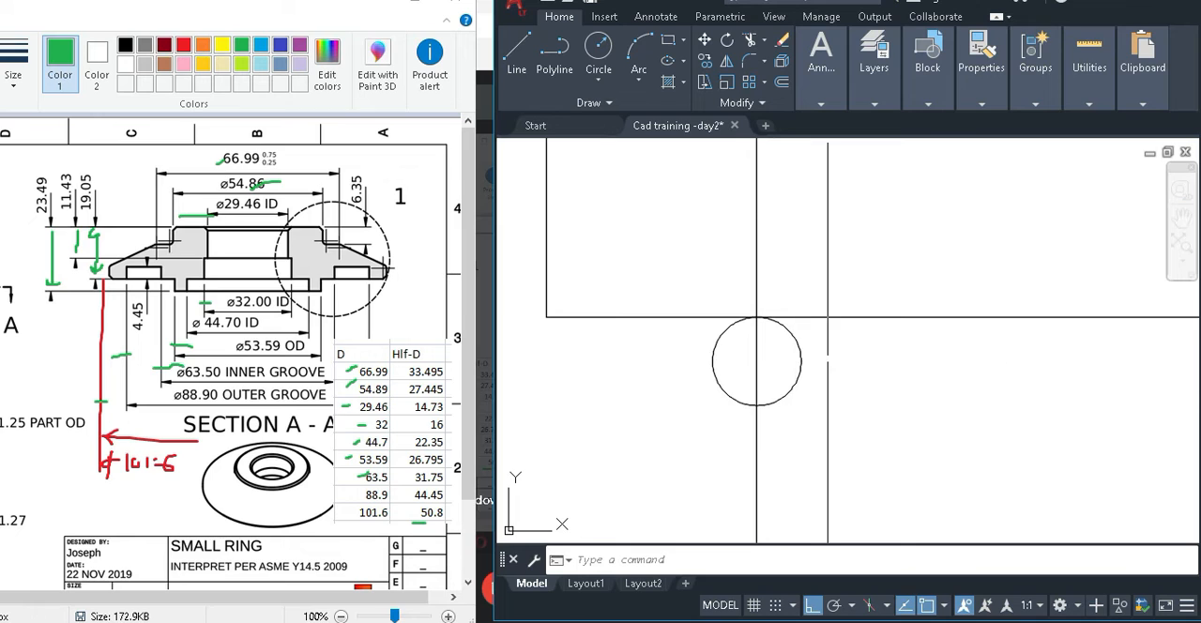
middle_drag(827, 358, 750, 341)
scroll(730, 322, down, 2)
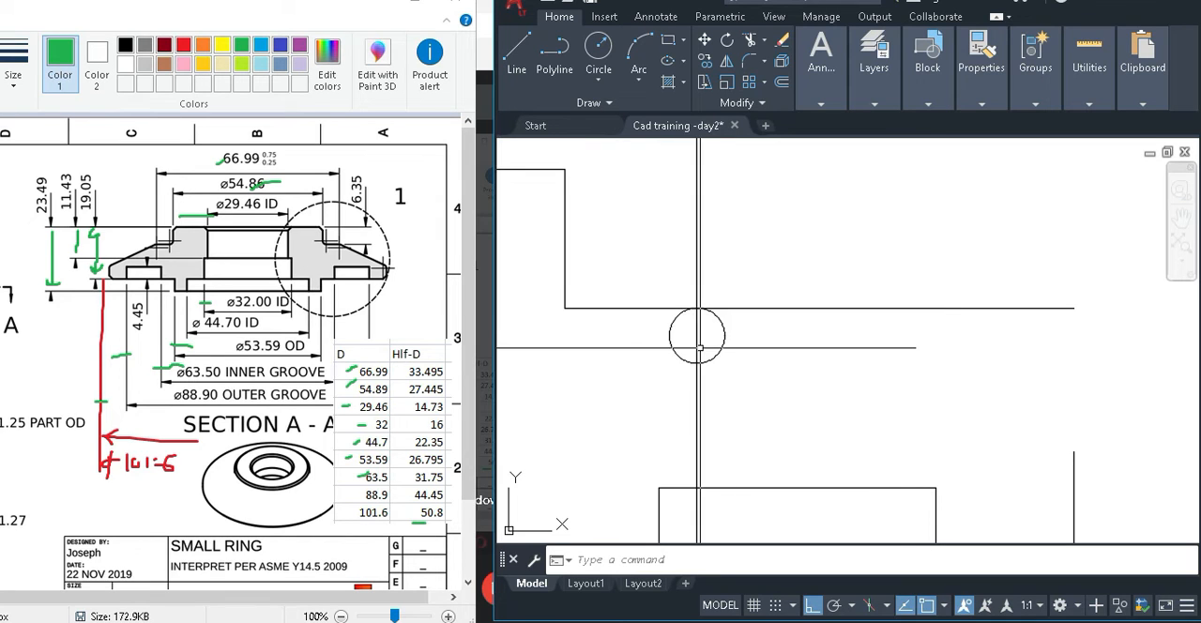
scroll(709, 349, down, 2)
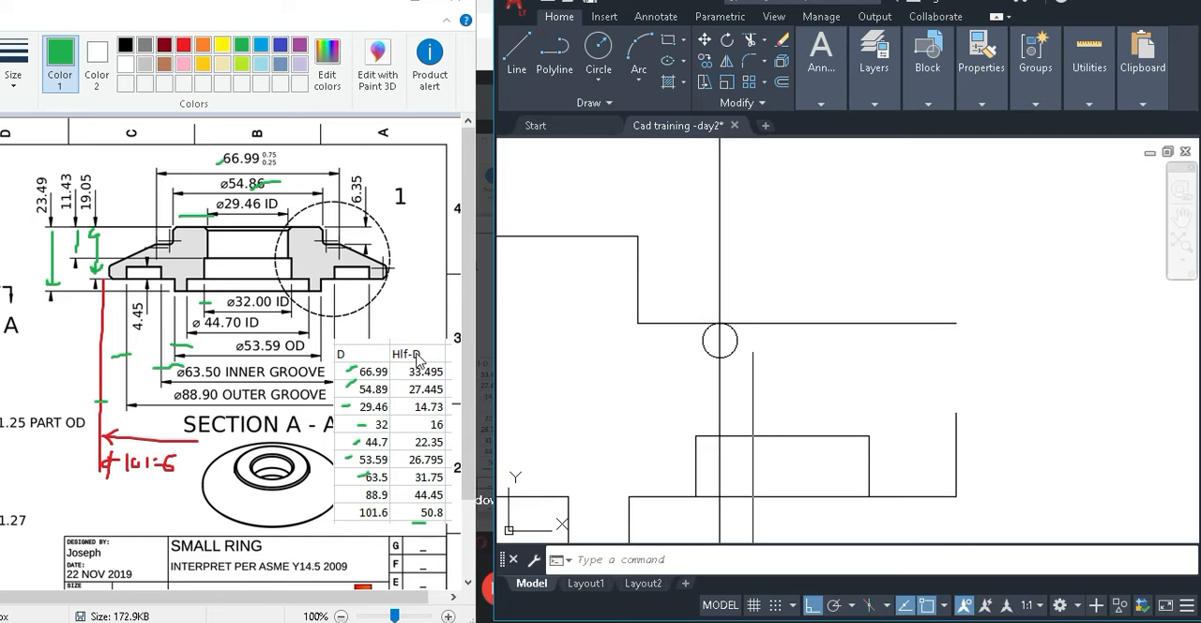
double_click(291, 10)
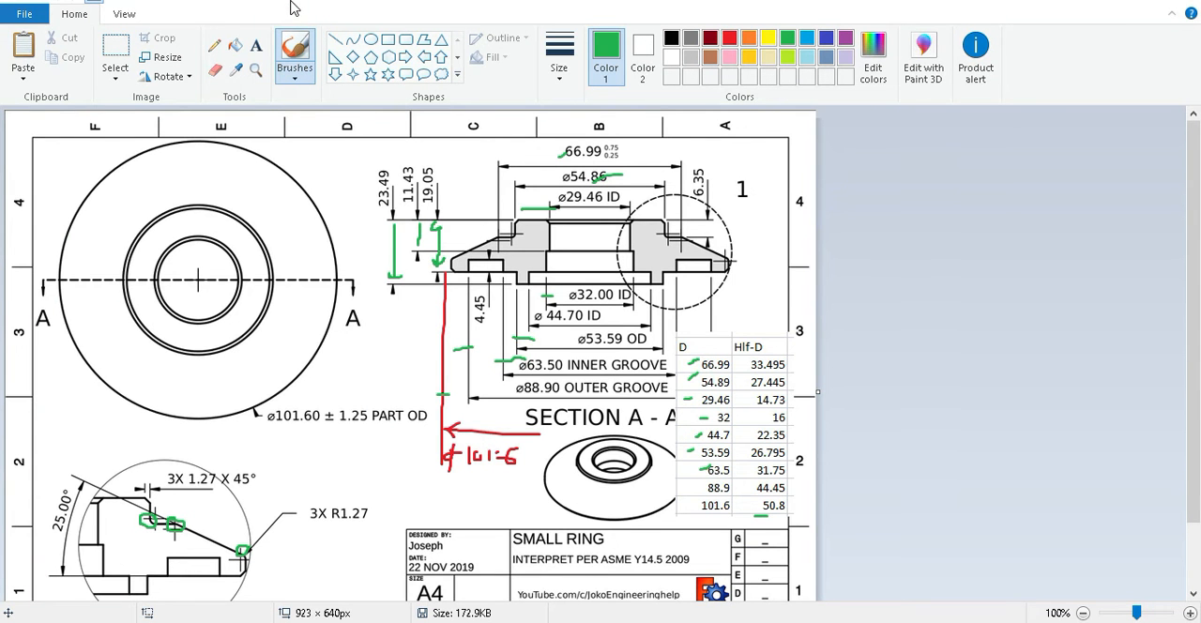
double_click(293, 8)
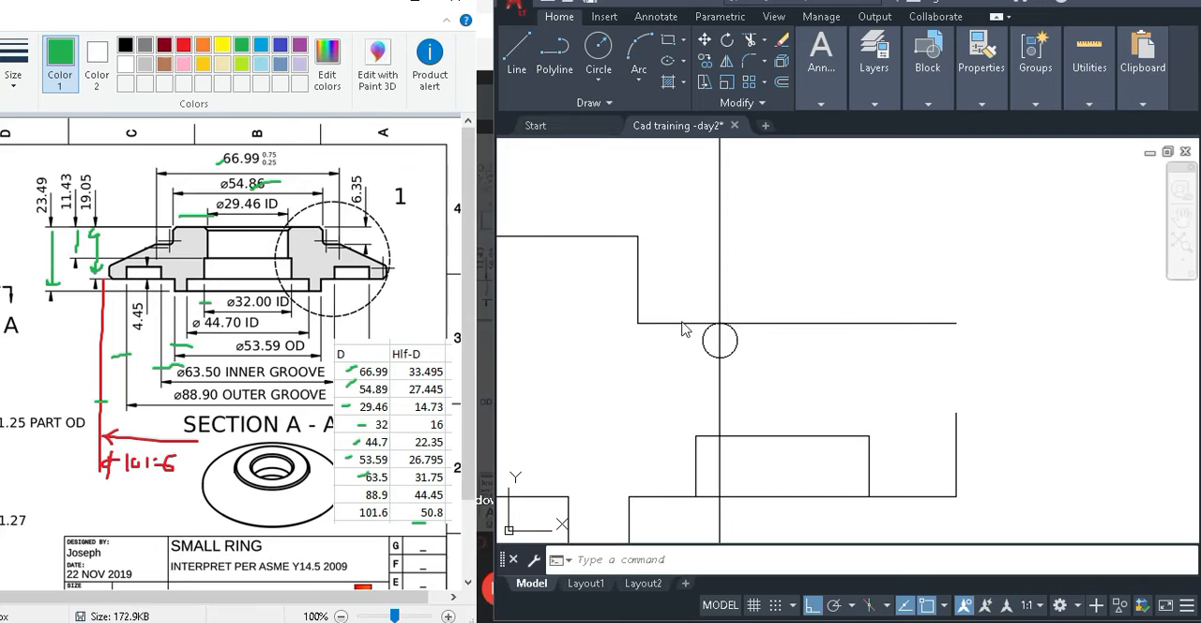
Draw a freehand-length line sloping down at -25° in the empty area above the shoulder line, beside the circle.
click(889, 380)
click(825, 367)
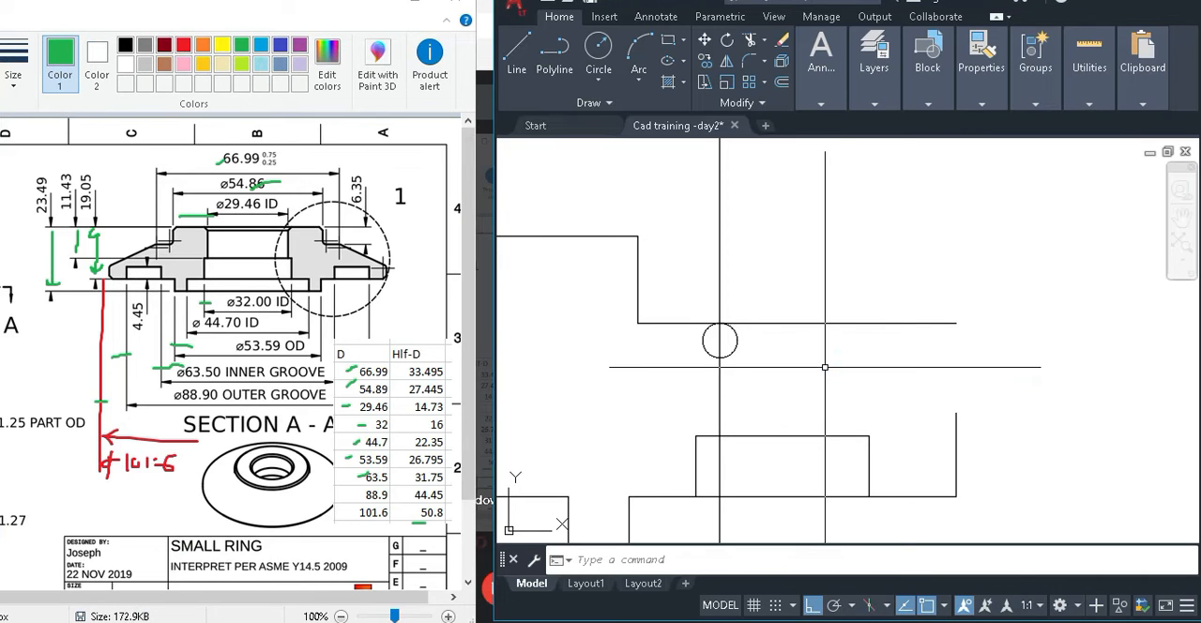
text(l)
key(Return)
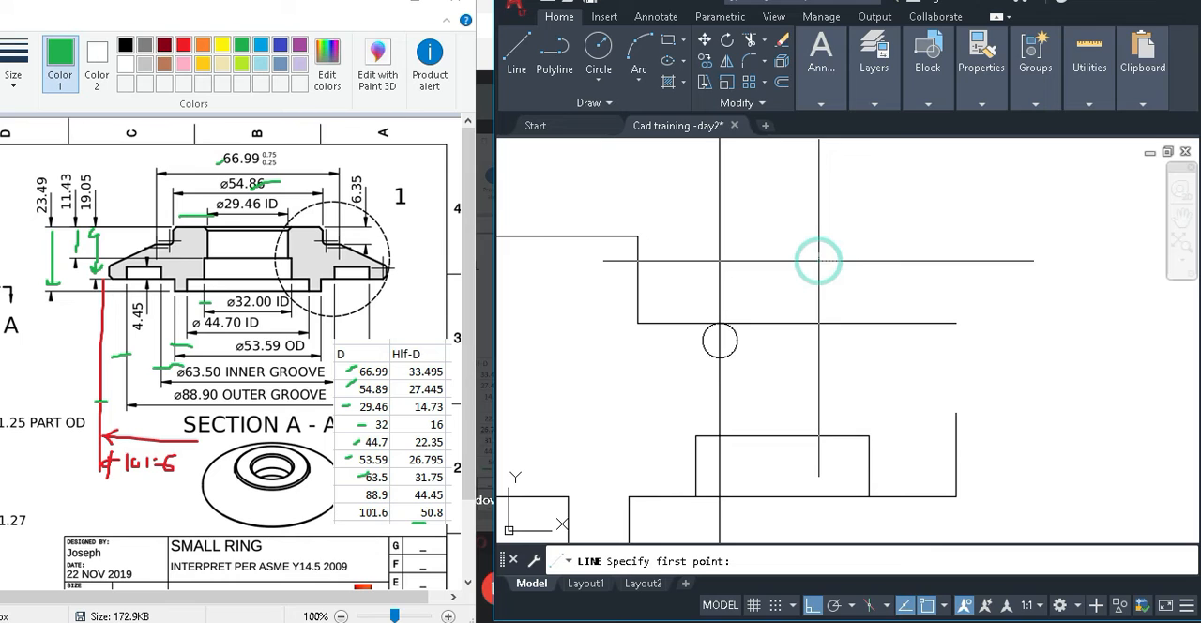
click(819, 260)
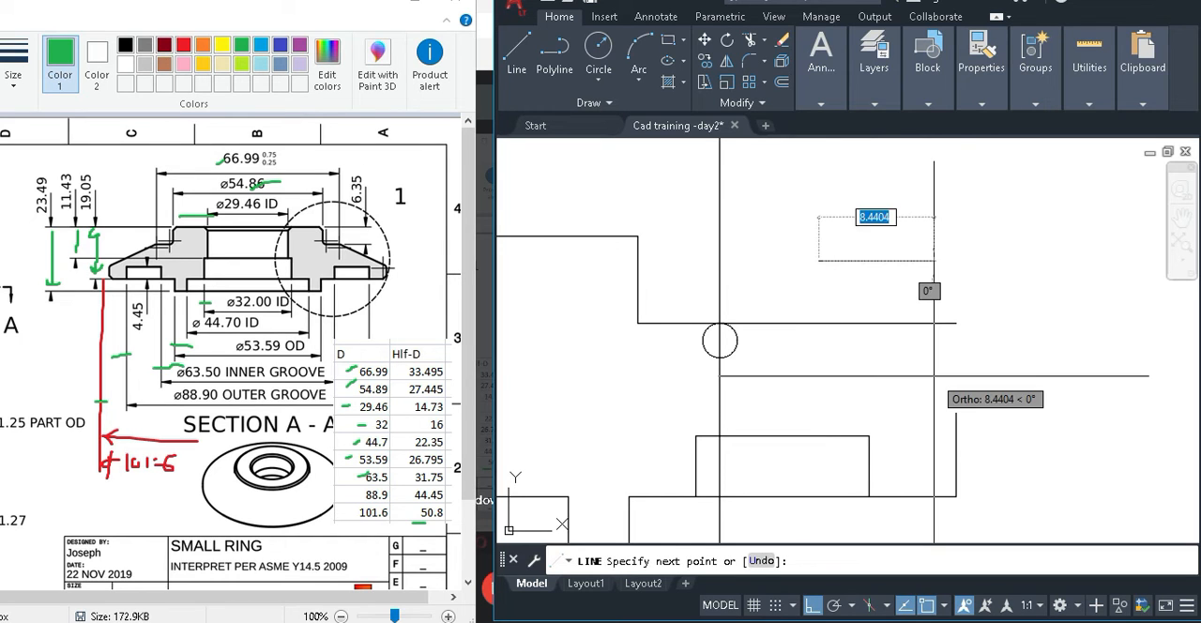
key(F8)
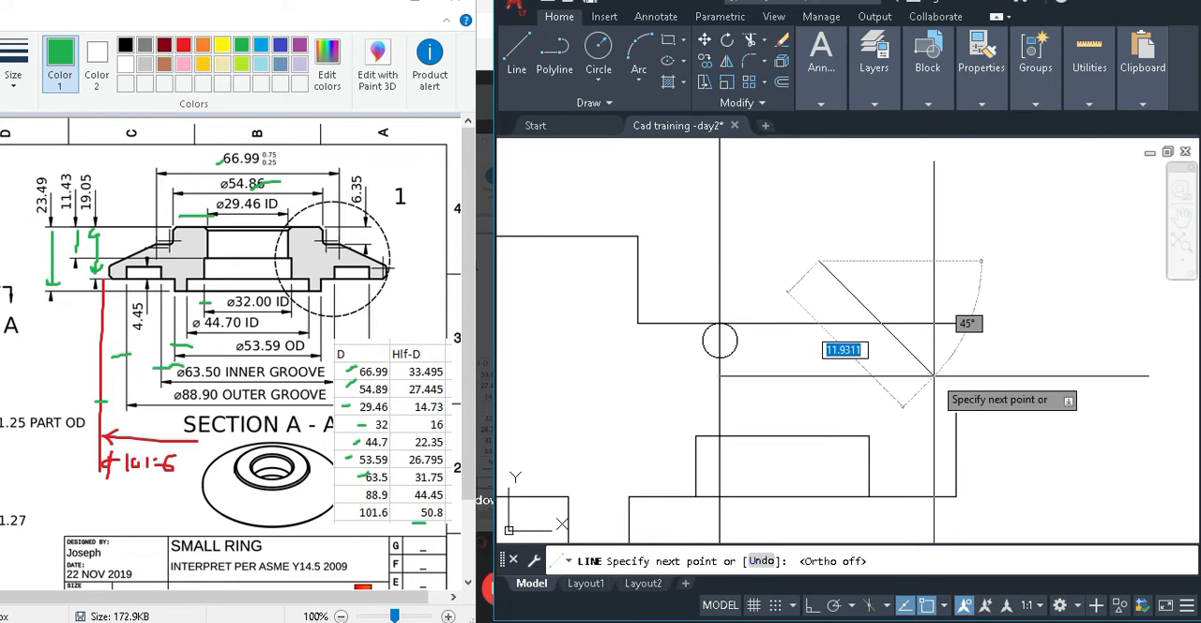
text(<)
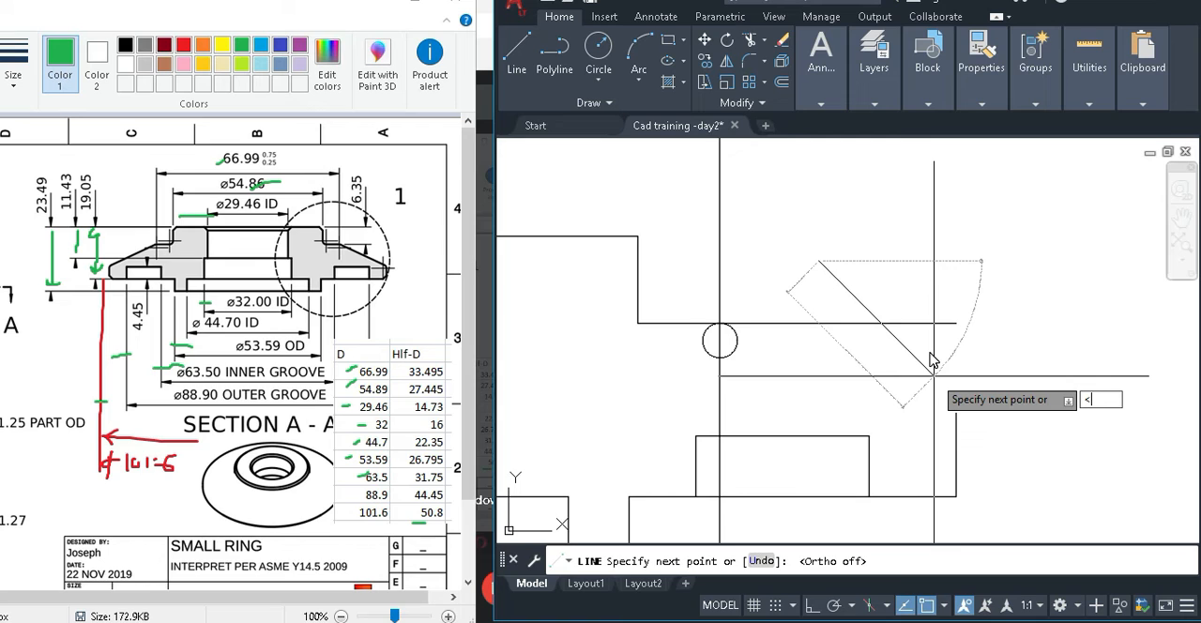
text(-25)
key(Return)
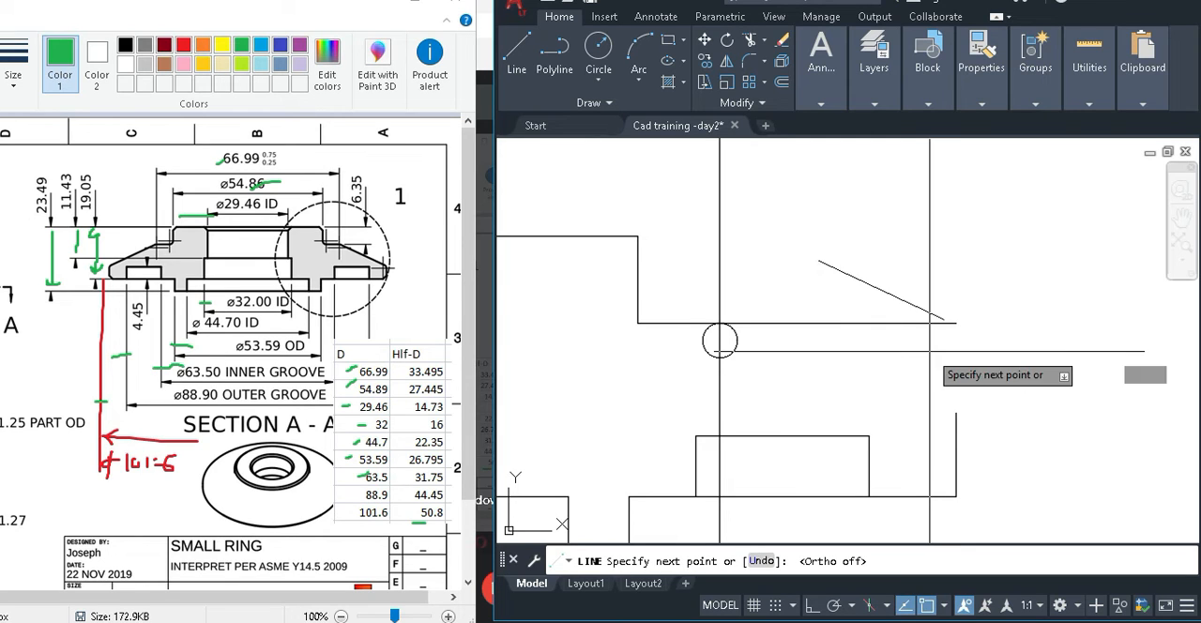
click(998, 302)
key(Return)
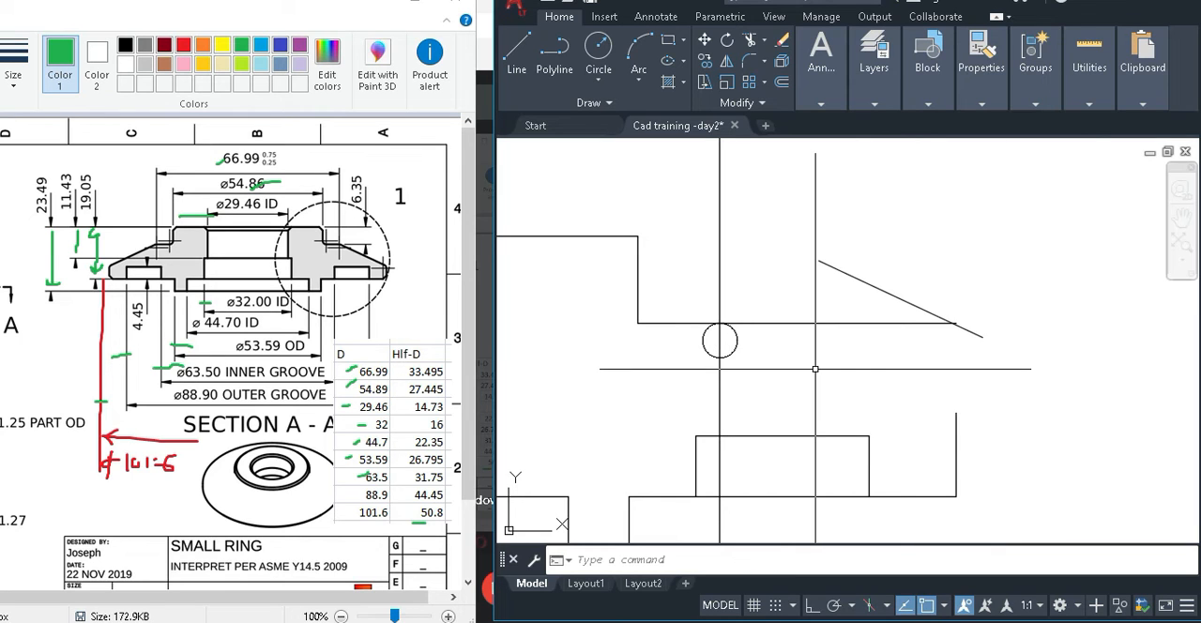
Draw a horizontal reference line from the upper end of the sloping line to above its lower end.
text(l)
key(Return)
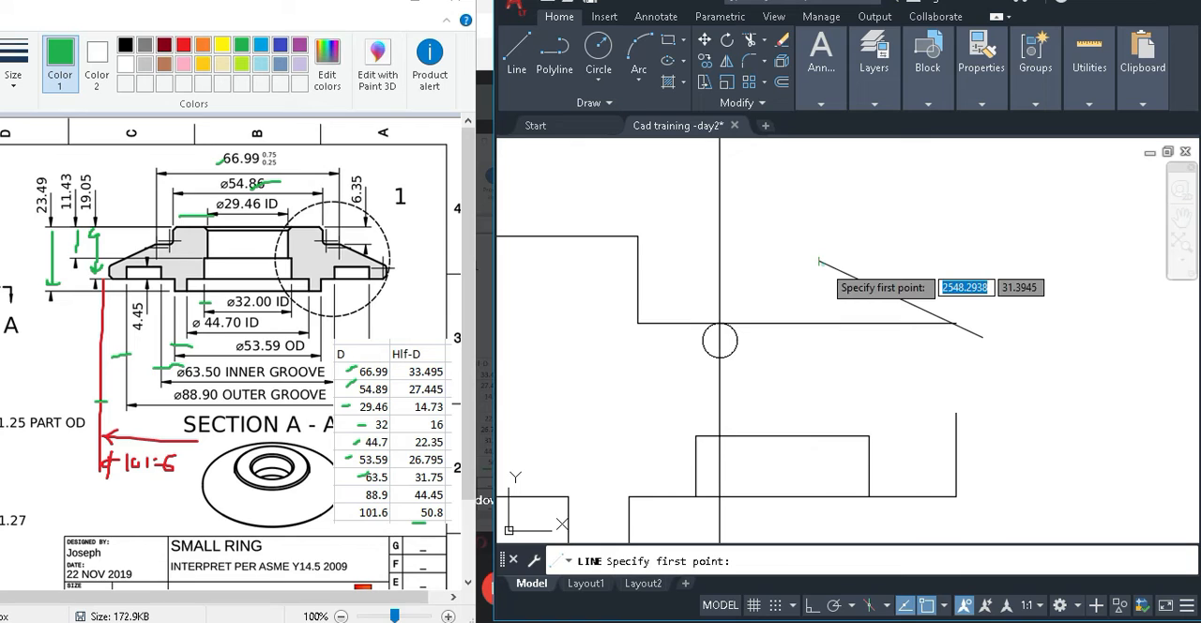
click(818, 261)
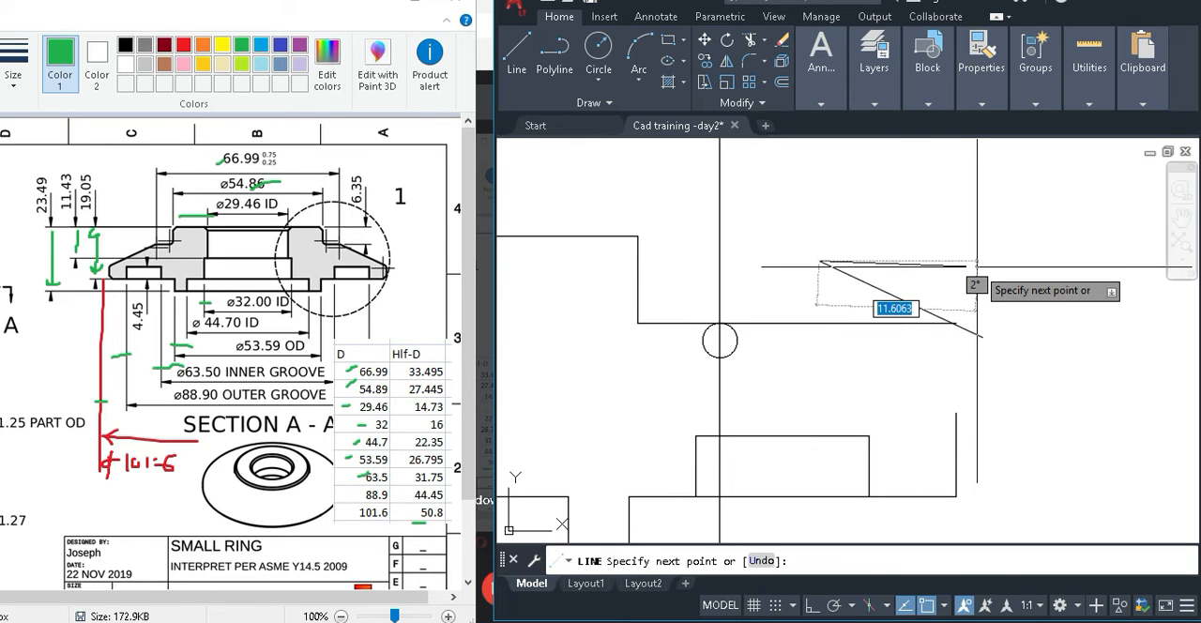
key(F8)
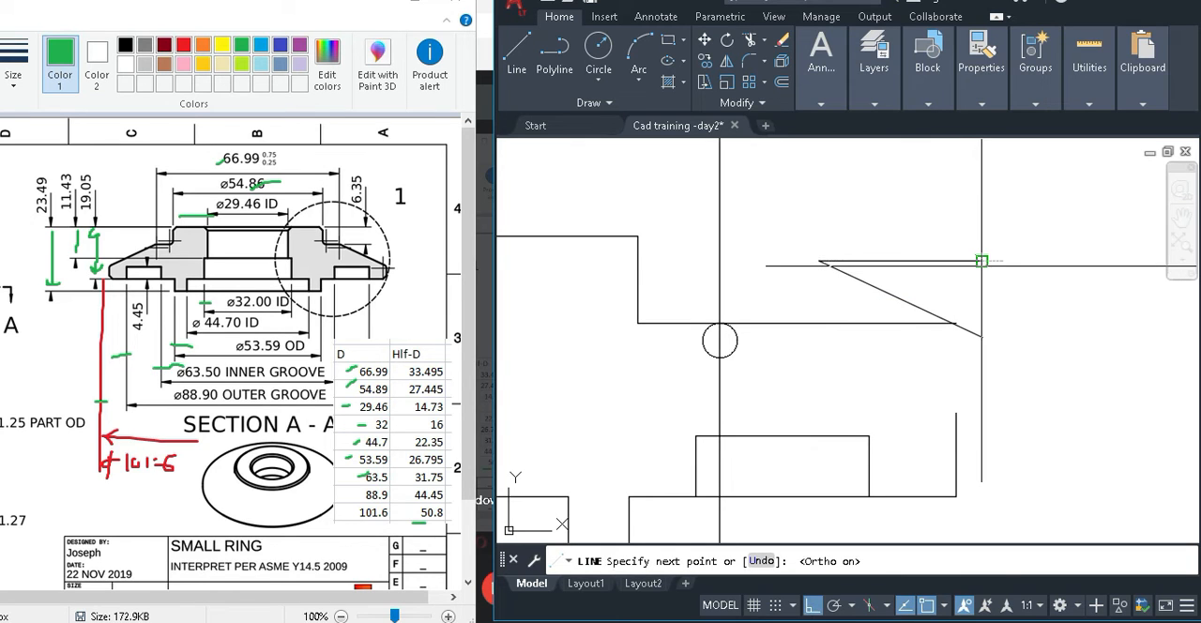
click(981, 261)
key(Return)
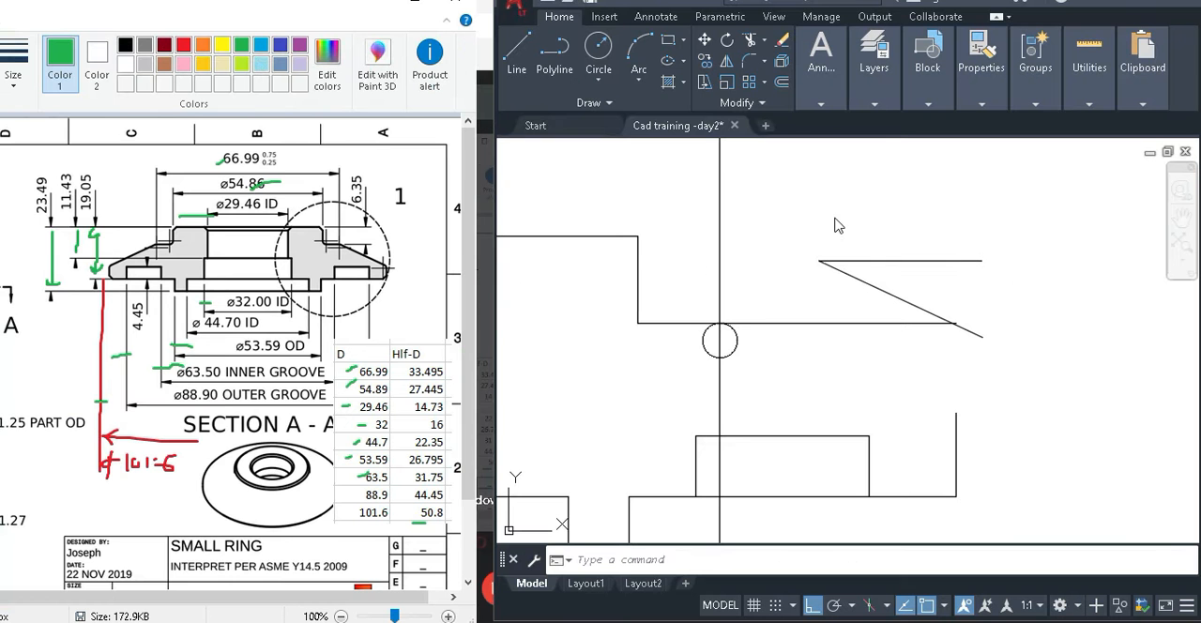
click(895, 215)
click(957, 218)
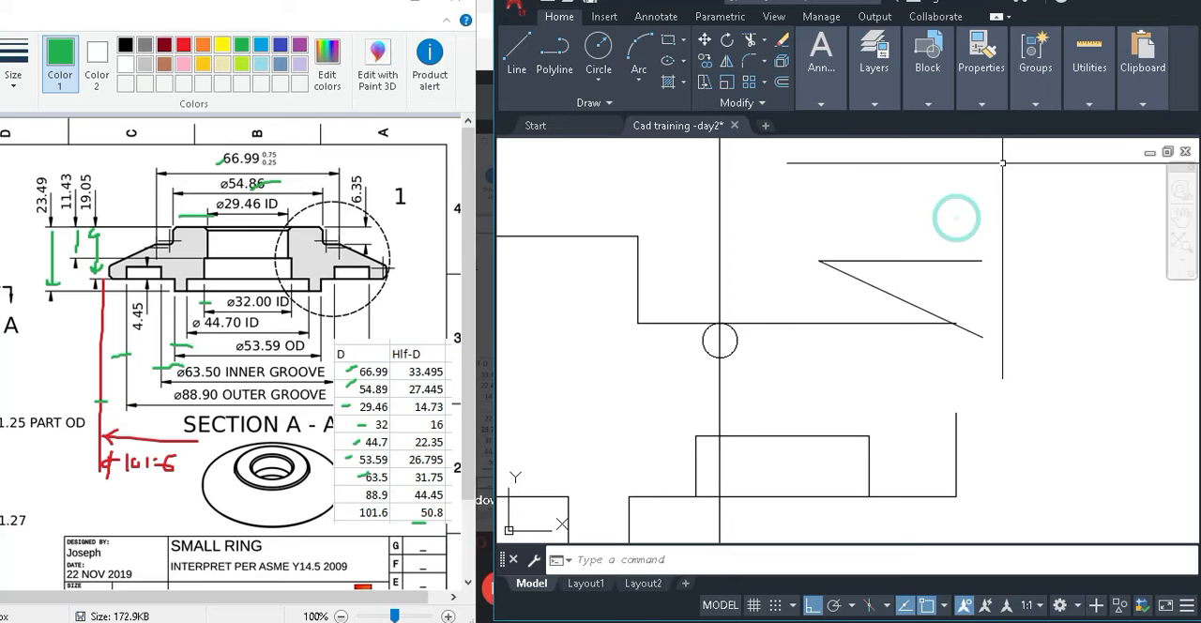
Check the angle between the sloping and horizontal lines with a temporary angular dimension, cancel it and delete the horizontal reference line.
click(1157, 3)
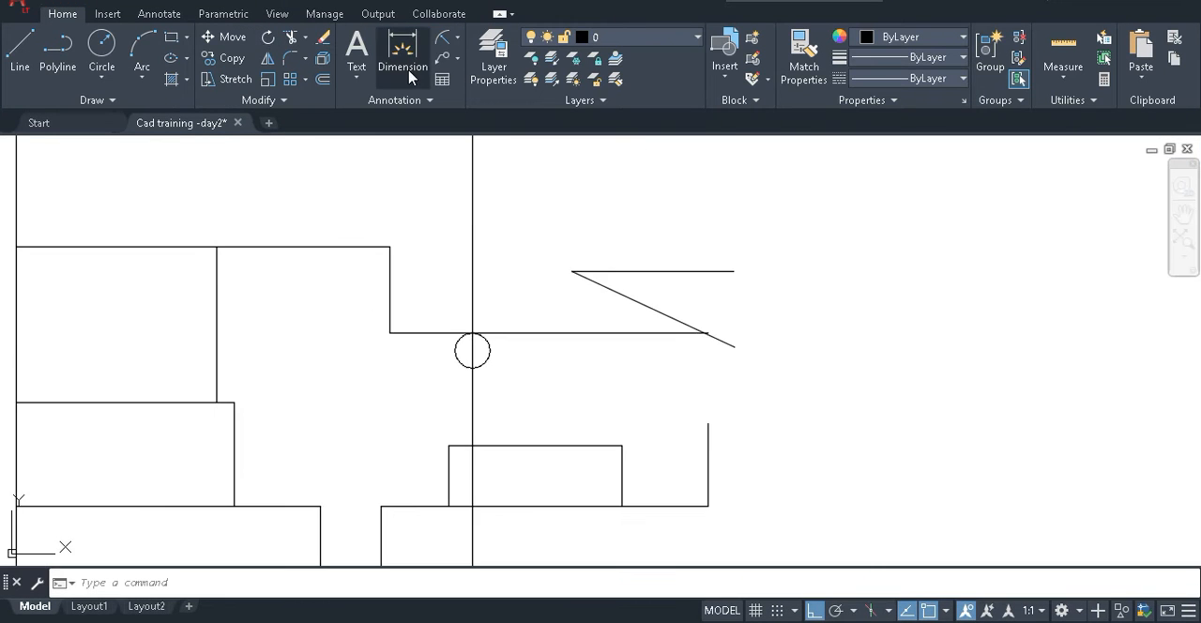
click(458, 39)
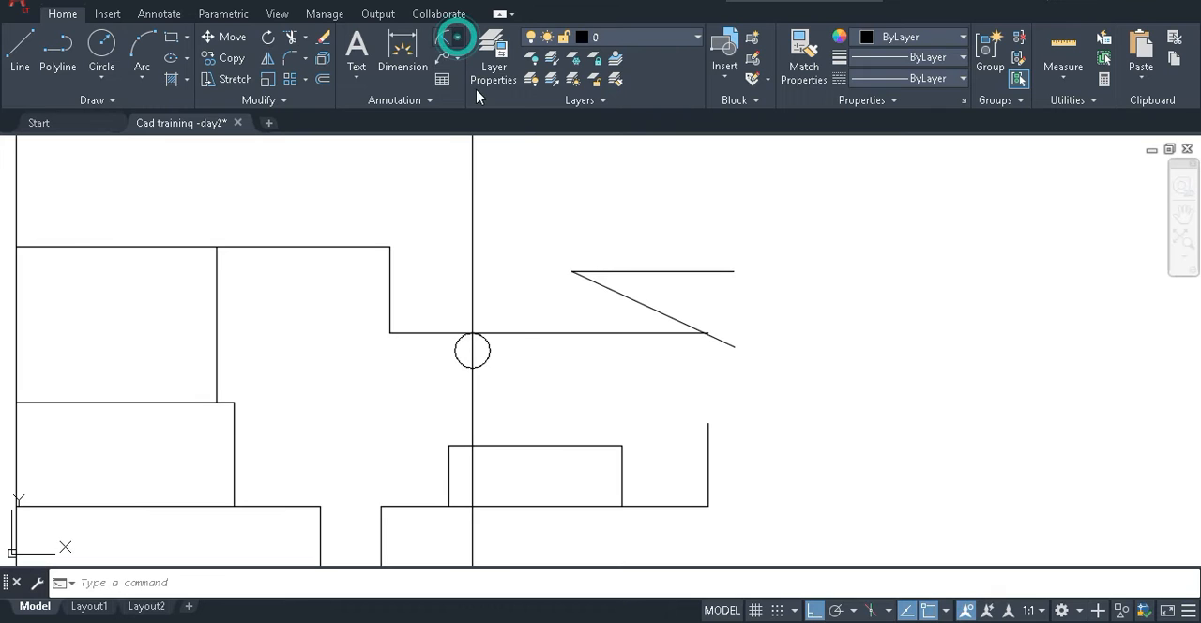
click(476, 137)
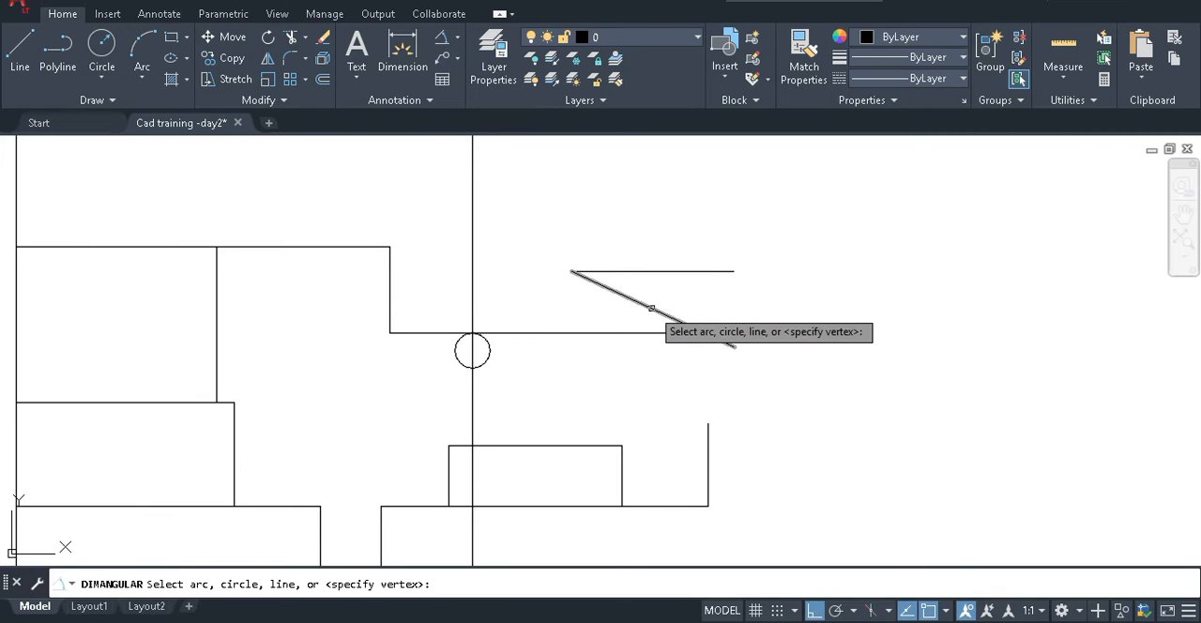
click(662, 314)
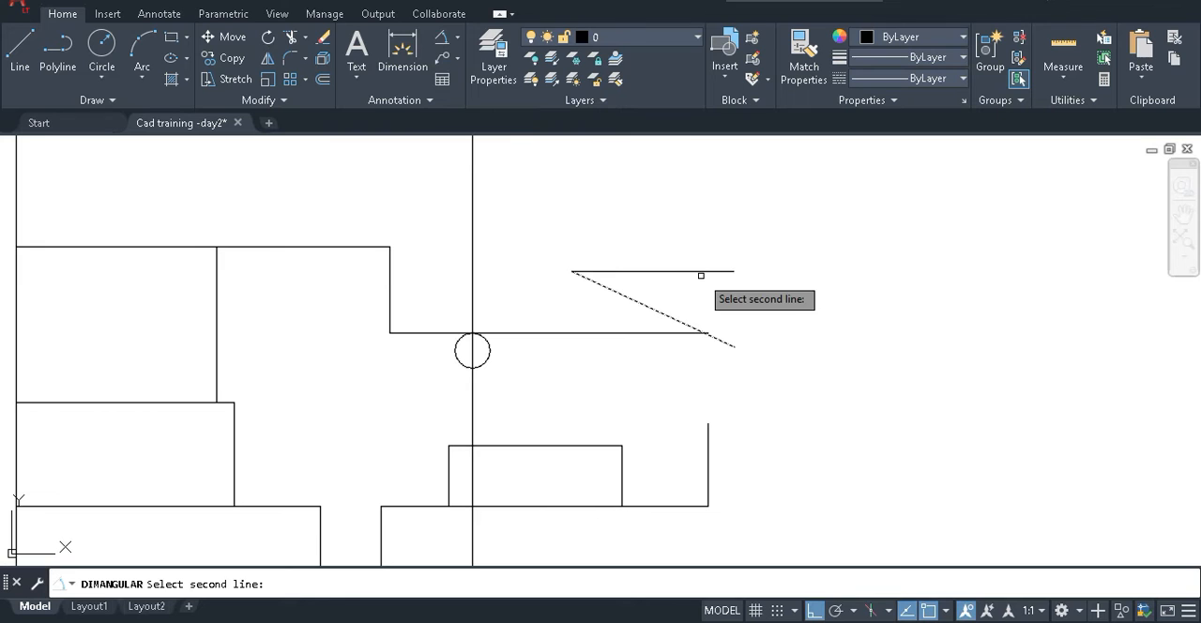
click(703, 271)
key(Escape)
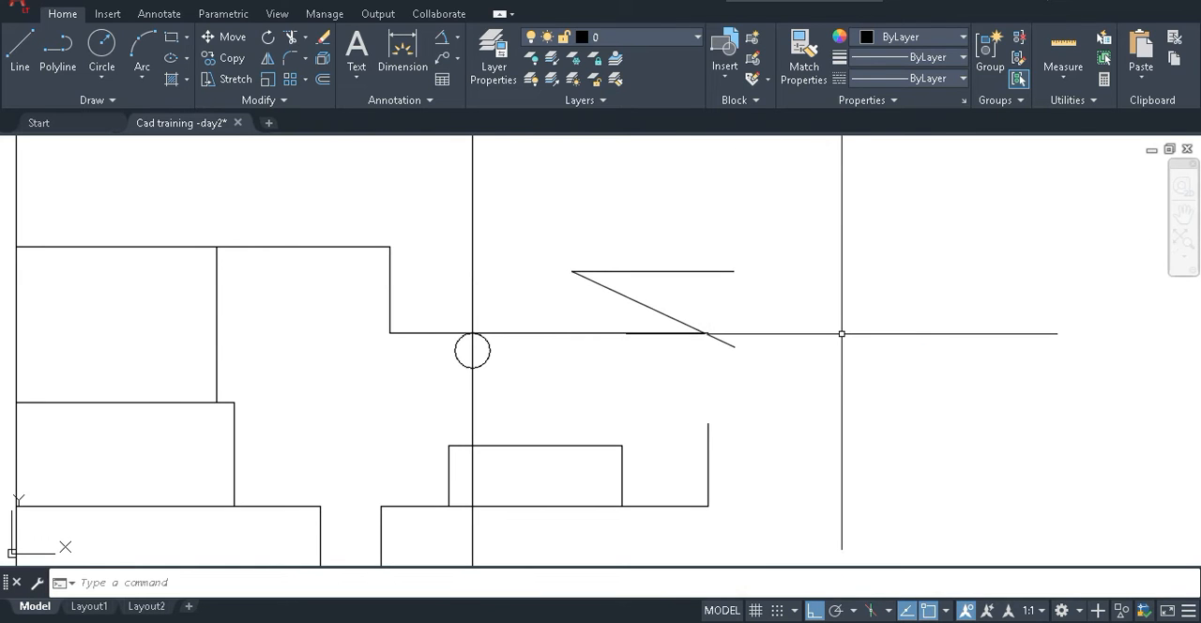
click(674, 271)
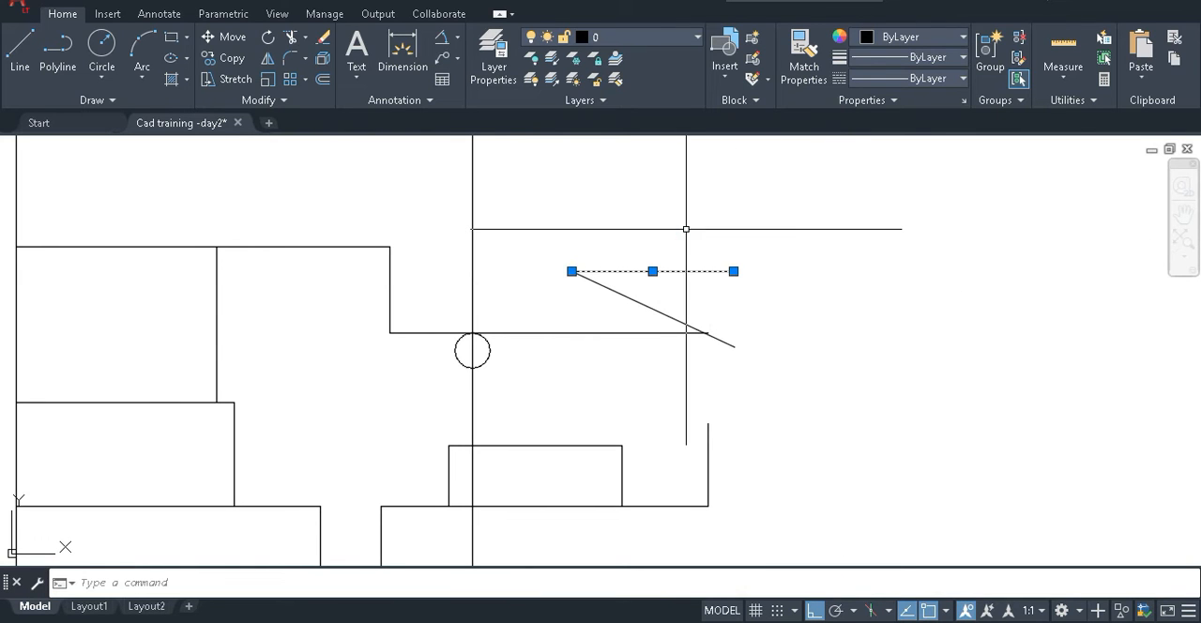
key(Delete)
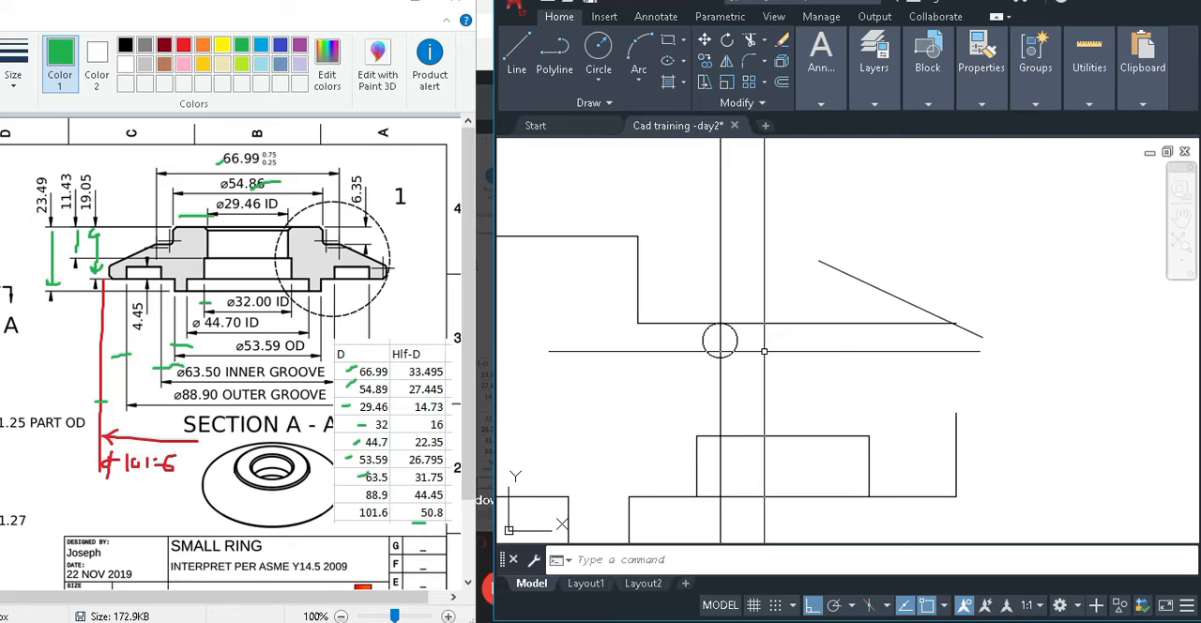
Try to move the sloping line from a point on it to the circle's edge, with ortho off and a tangent snap.
text(m)
key(Return)
click(829, 284)
key(Return)
click(847, 272)
scroll(751, 309, up, 4)
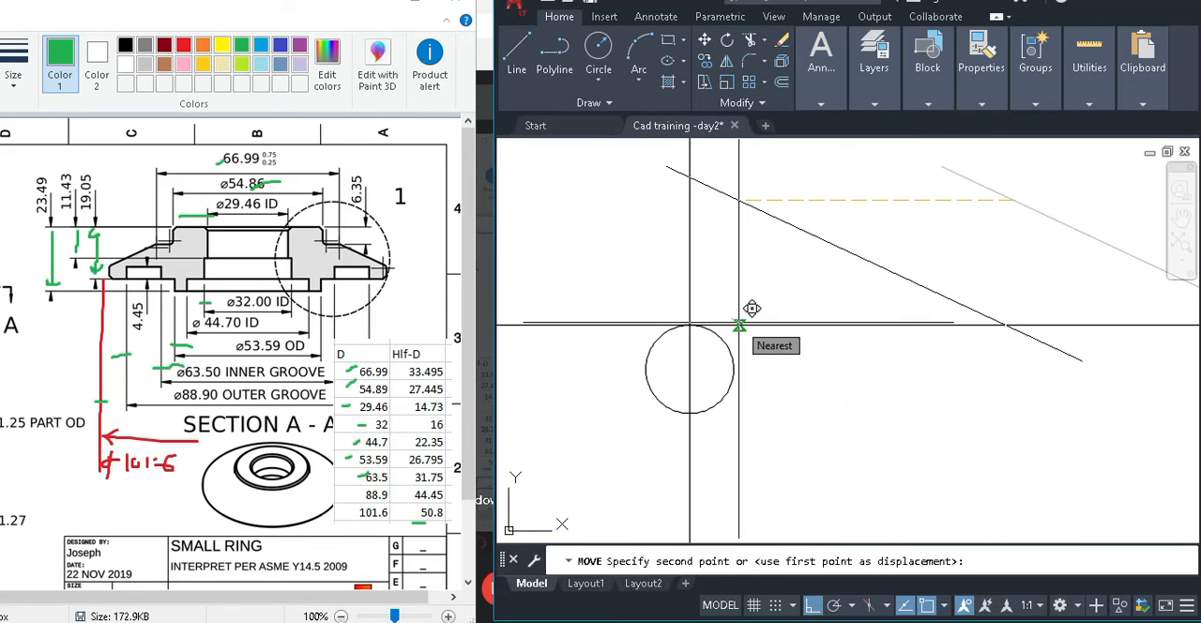
key(F8)
scroll(746, 319, up, 4)
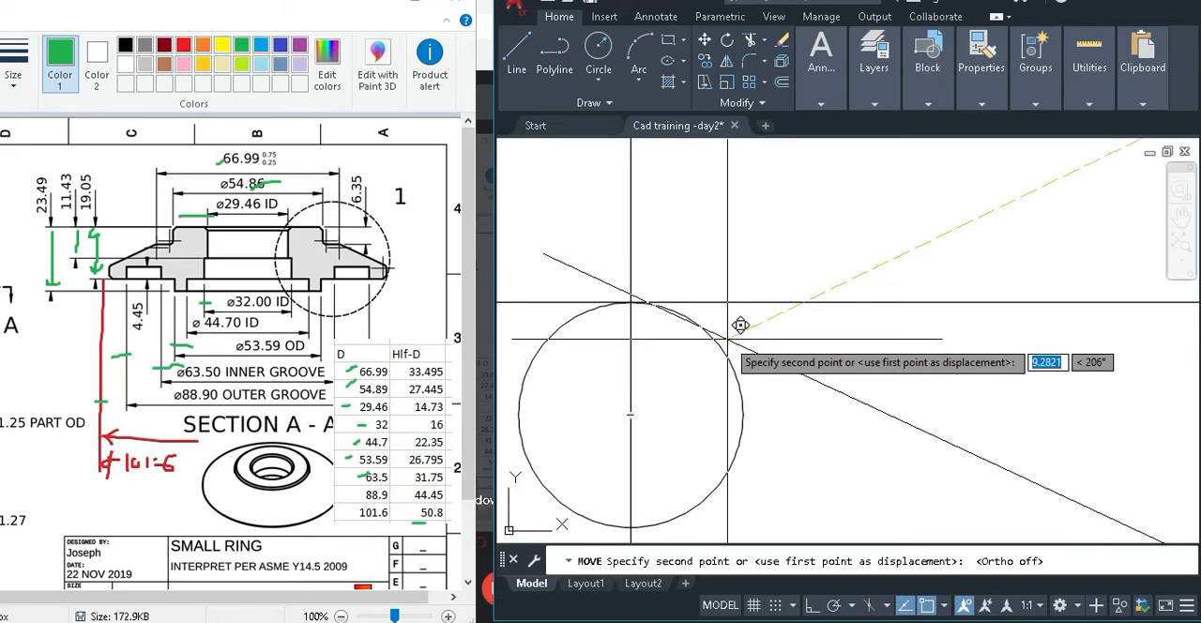
scroll(741, 324, up, 3)
middle_drag(740, 325, 869, 333)
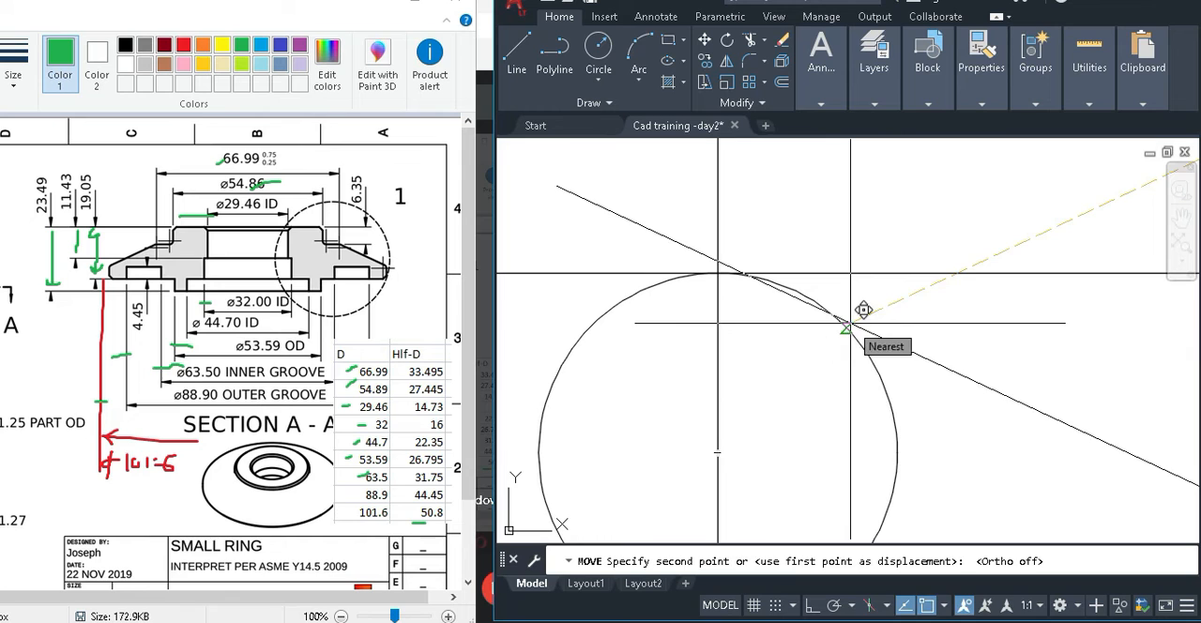
shift+right_click(843, 322)
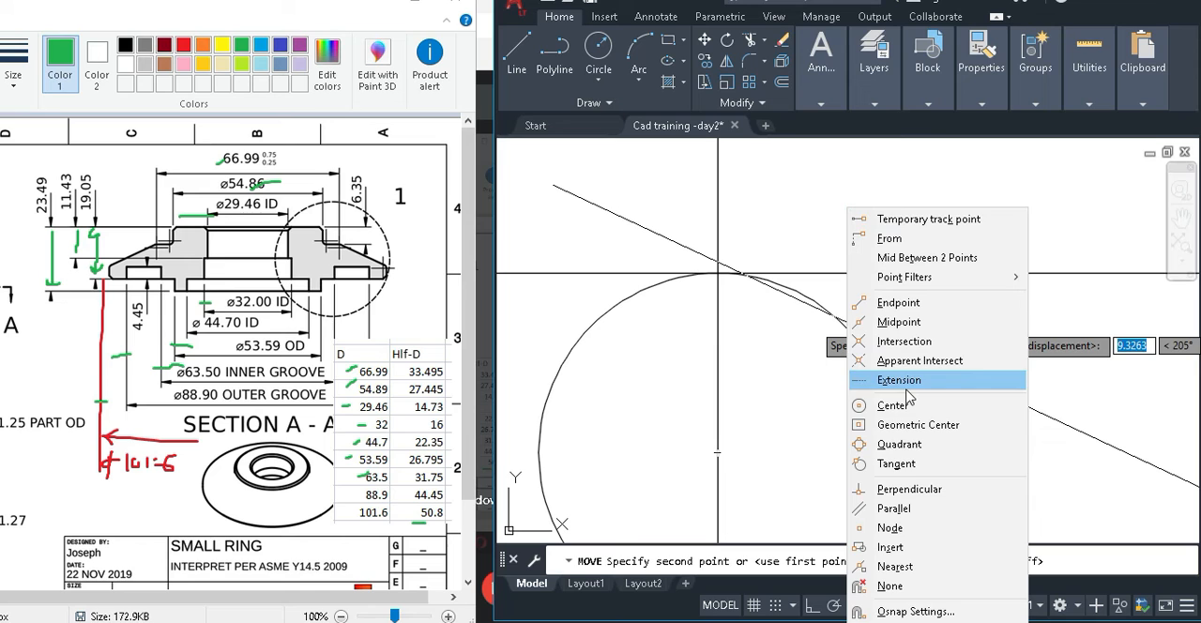
click(896, 464)
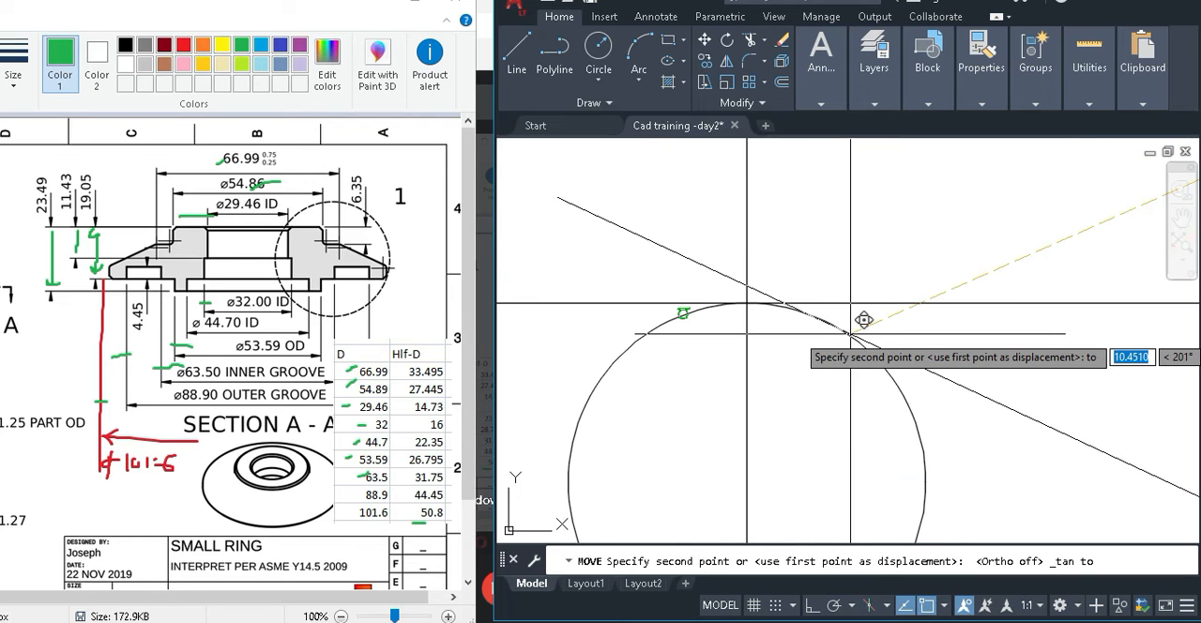
click(689, 301)
scroll(717, 325, down, 8)
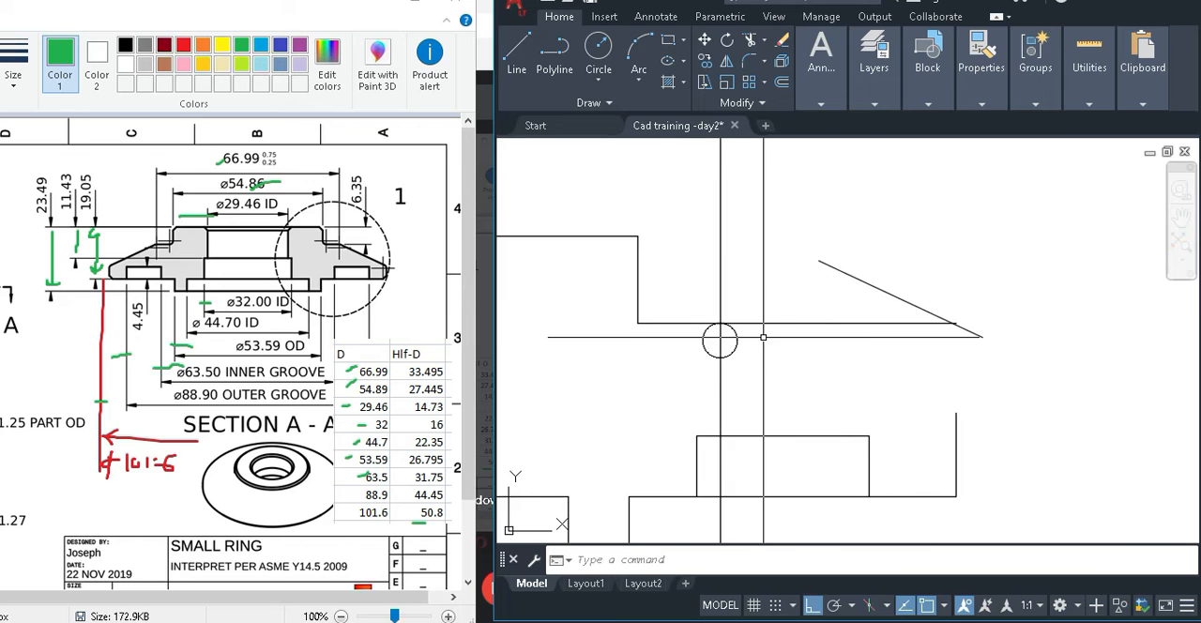
Try again to move the sloping line against the circle from a base point just below the line, with ortho off and a tangent snap.
scroll(825, 326, up, 2)
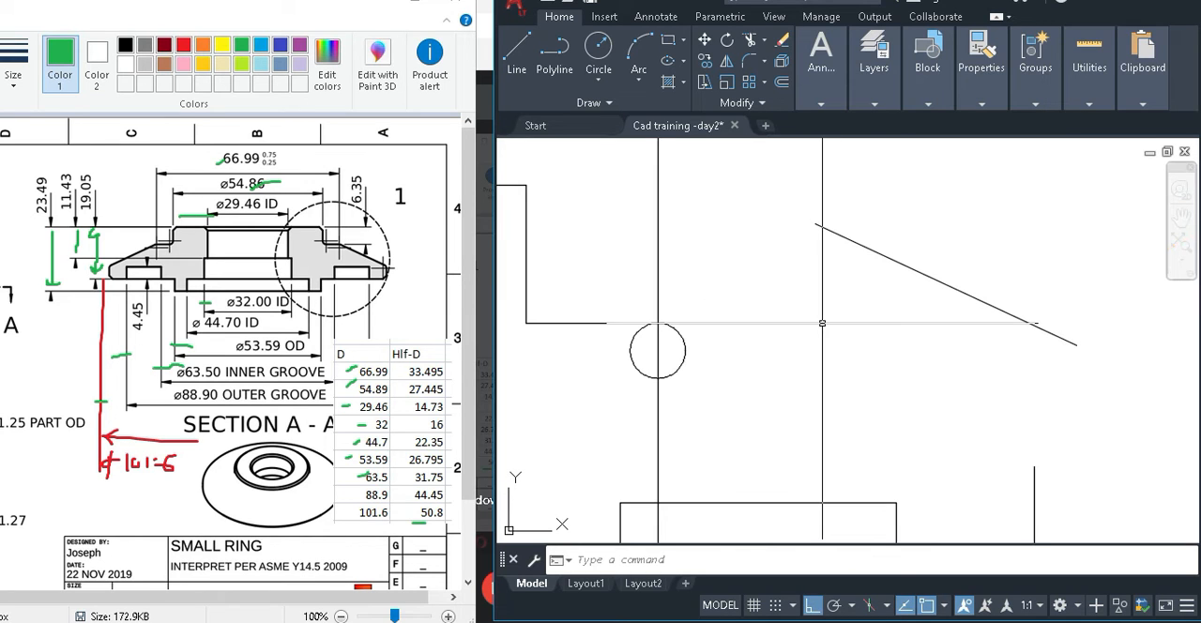
key(m)
key(Return)
click(925, 249)
click(818, 273)
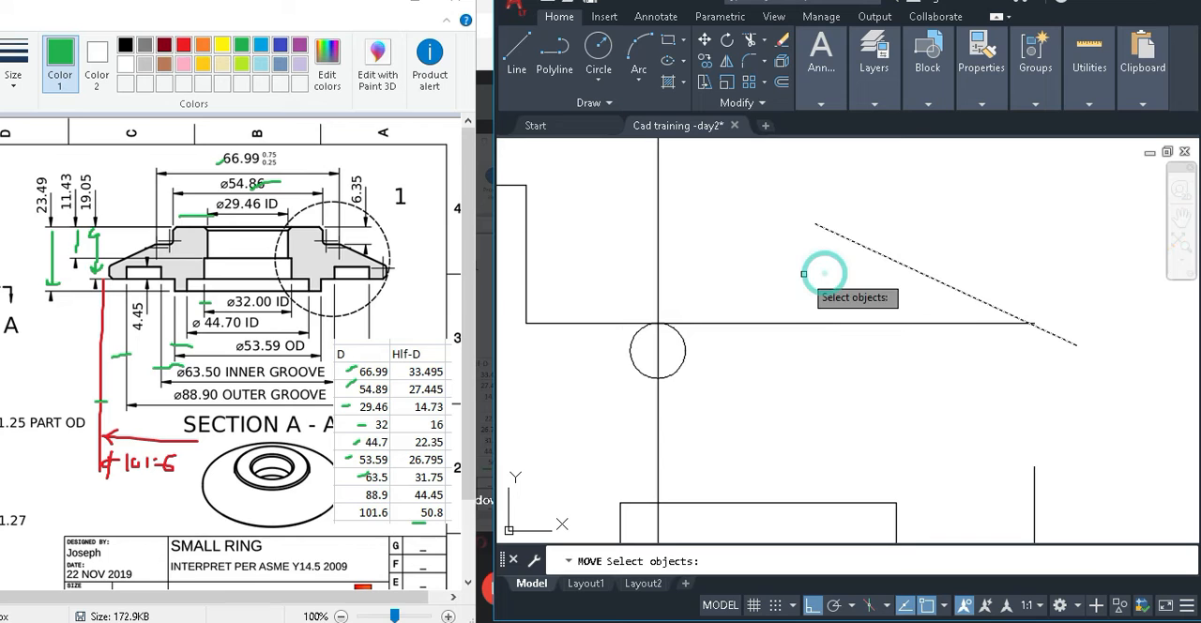
key(Return)
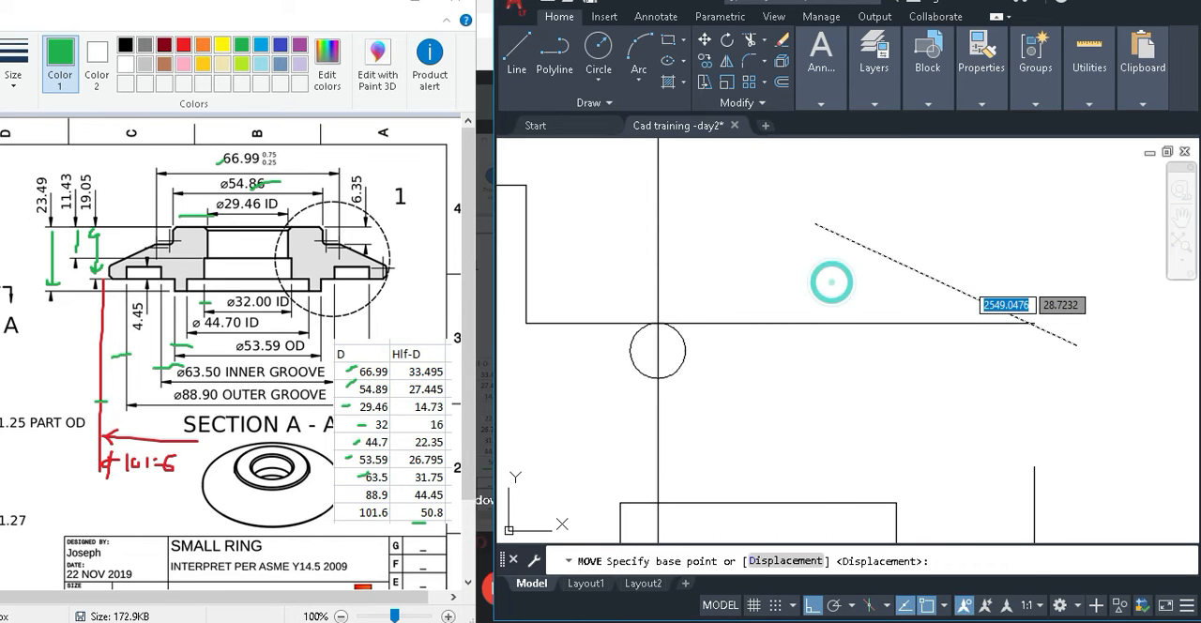
click(833, 323)
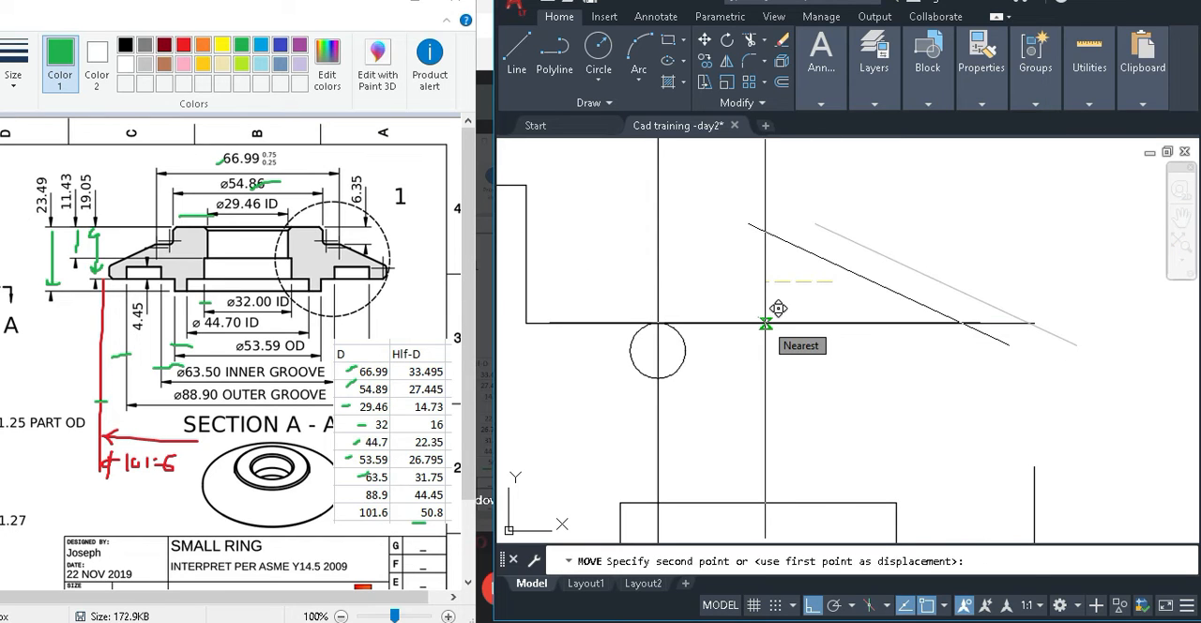
key(F8)
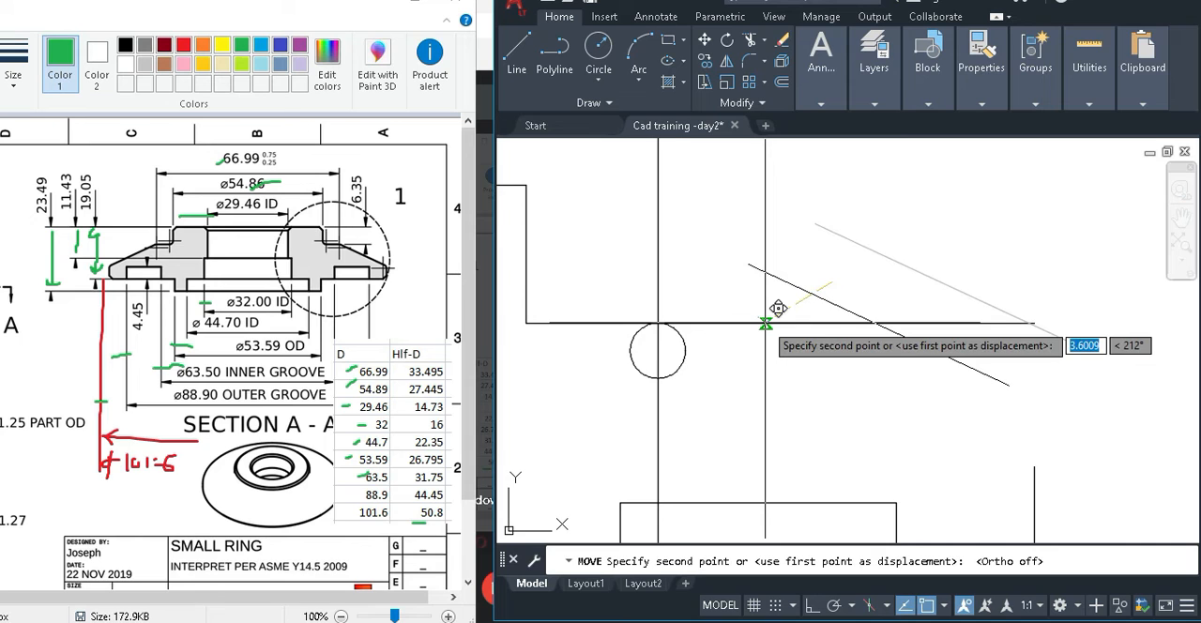
scroll(685, 328, up, 4)
shift+right_click(678, 320)
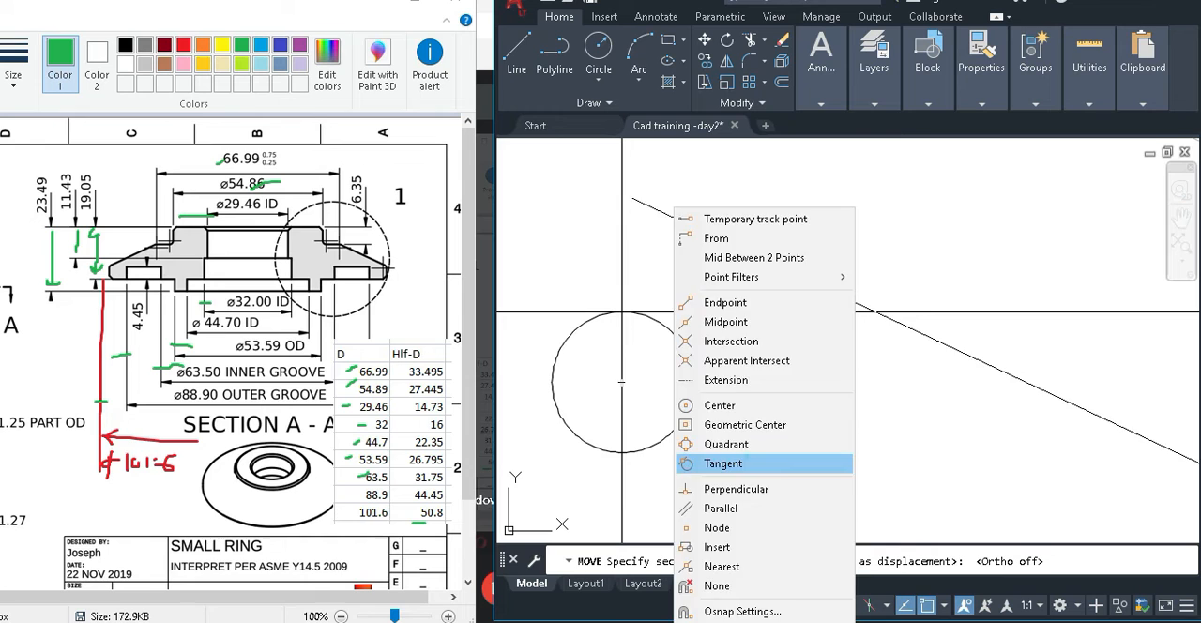
click(722, 463)
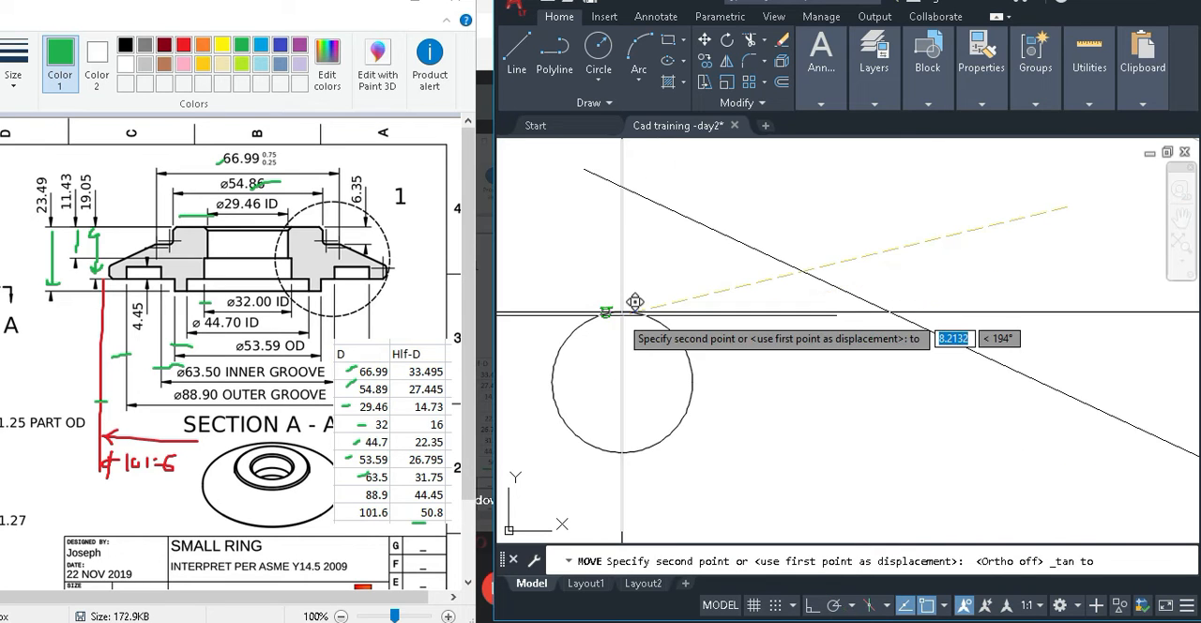
scroll(608, 313, up, 4)
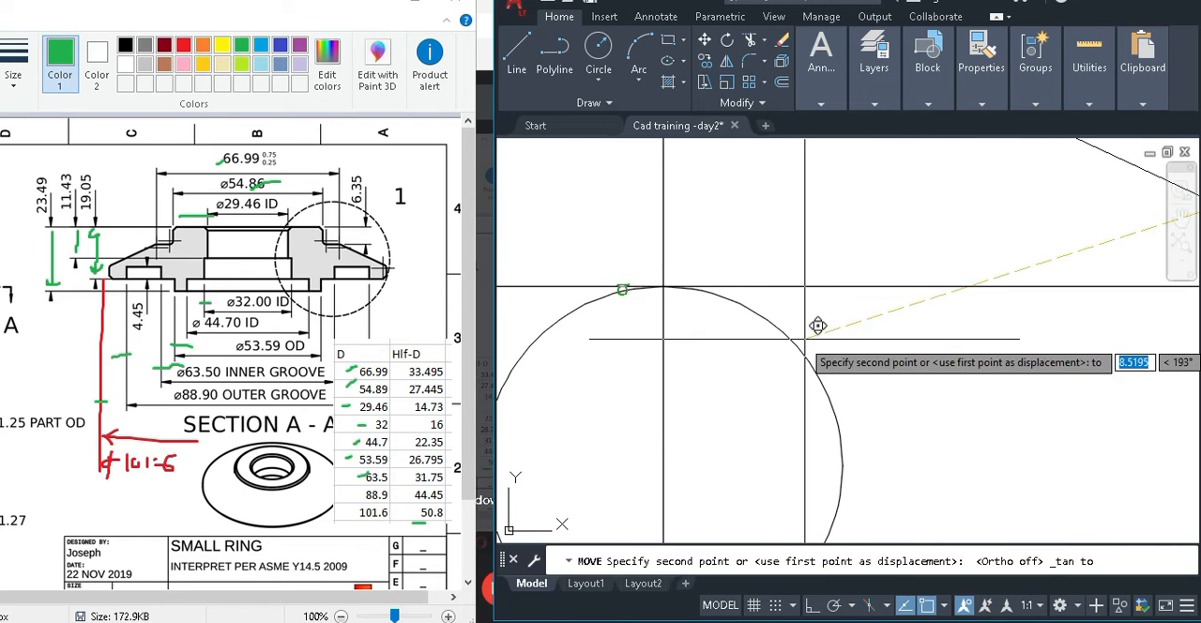
middle_drag(805, 339, 668, 295)
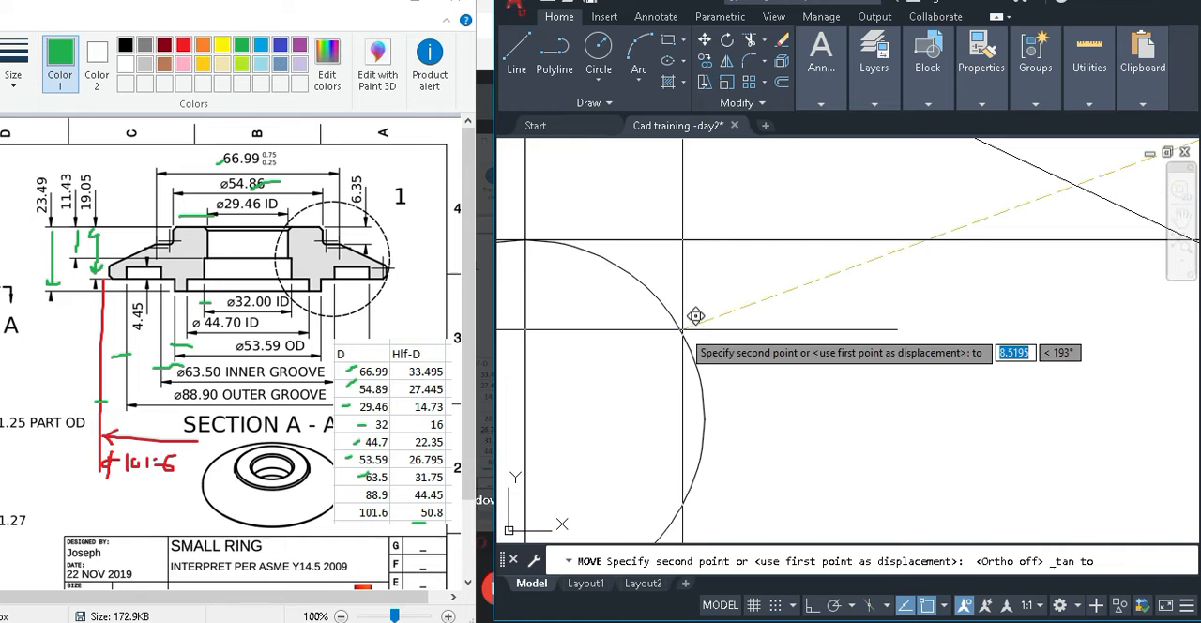
scroll(696, 316, down, 2)
middle_drag(566, 273, 746, 292)
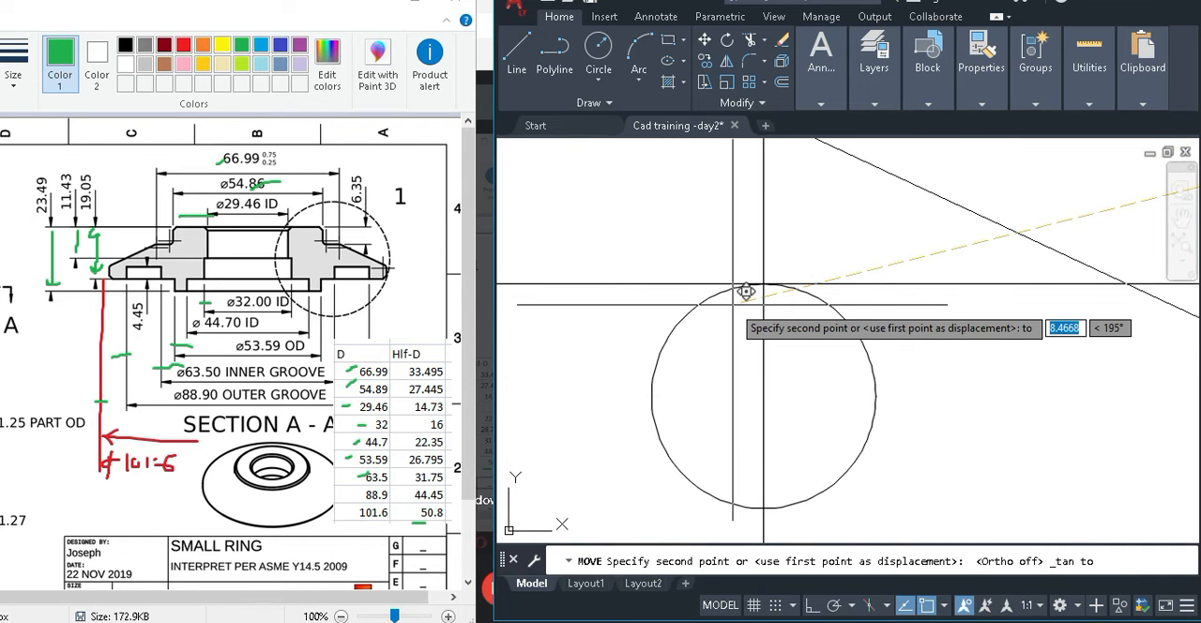
scroll(888, 321, down, 4)
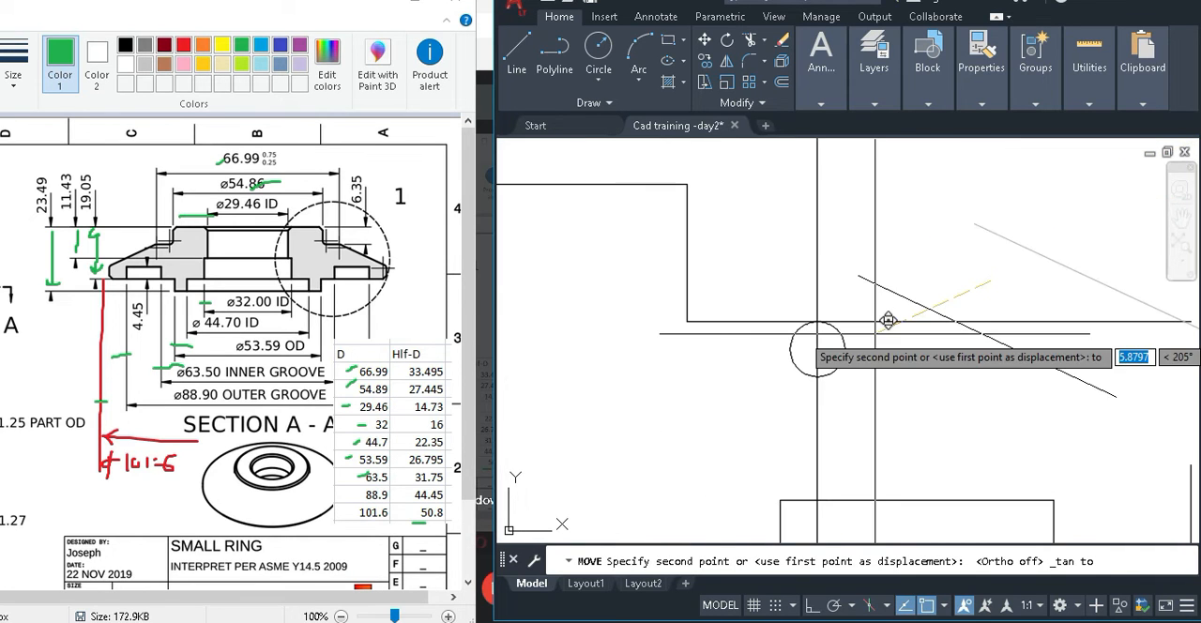
click(799, 322)
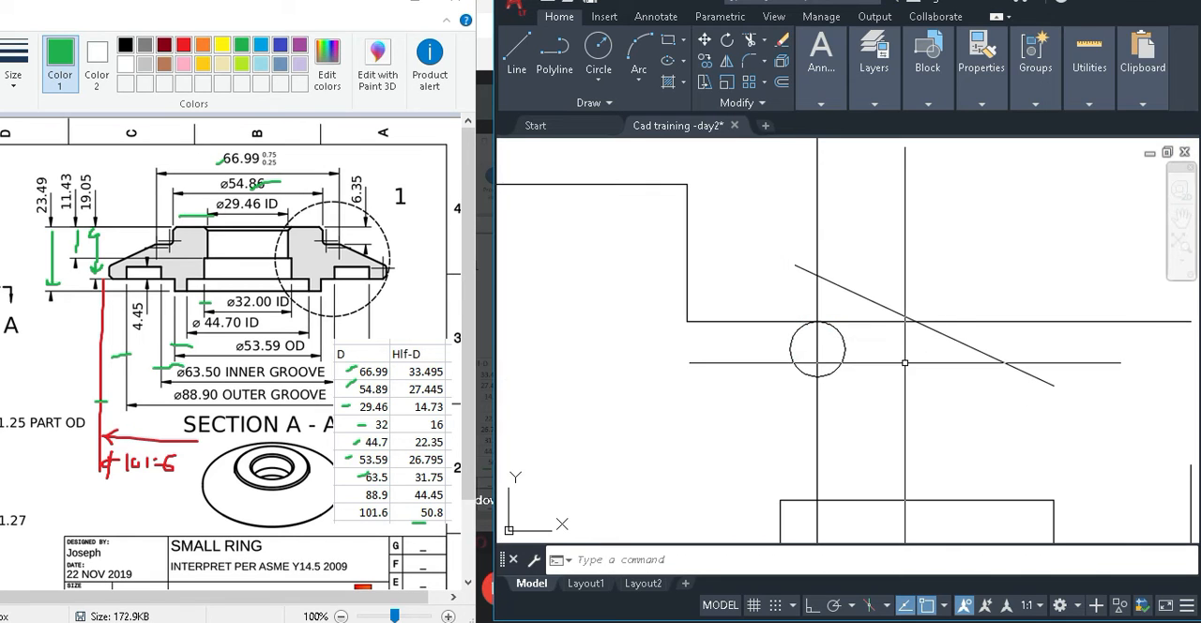
Trim away the circle's left half, the shoulder line between circle and sloping line, and the vertical line above and inside the circle.
scroll(885, 346, up, 2)
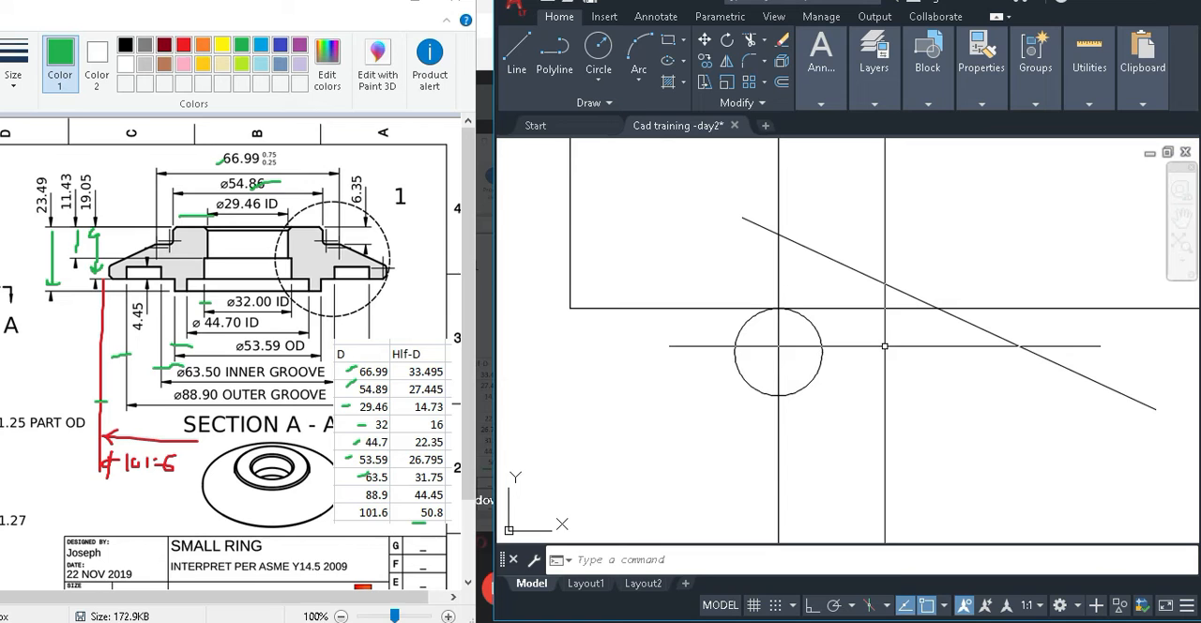
text(tr)
key(Return)
scroll(741, 289, up, 3)
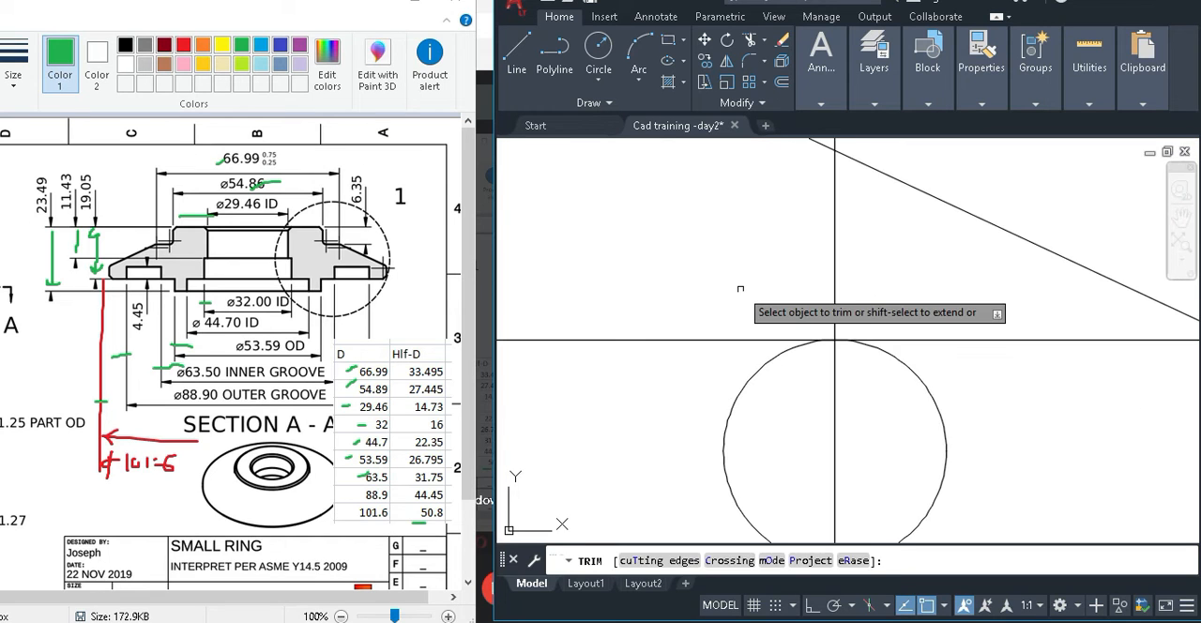
middle_drag(741, 289, 653, 252)
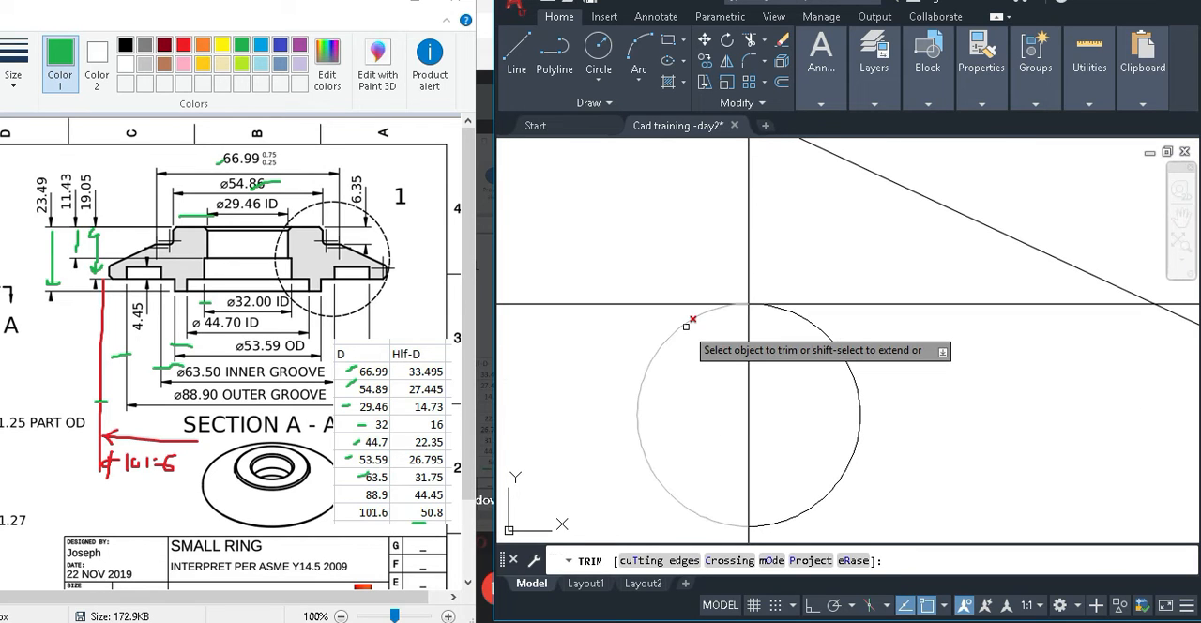
click(686, 326)
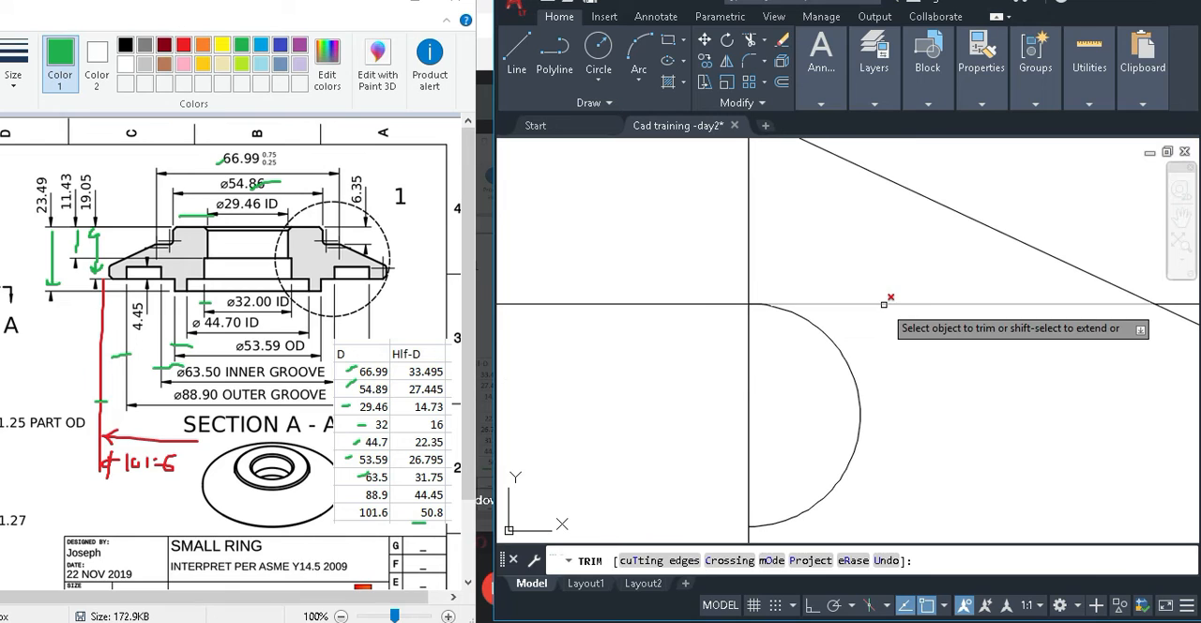
click(884, 304)
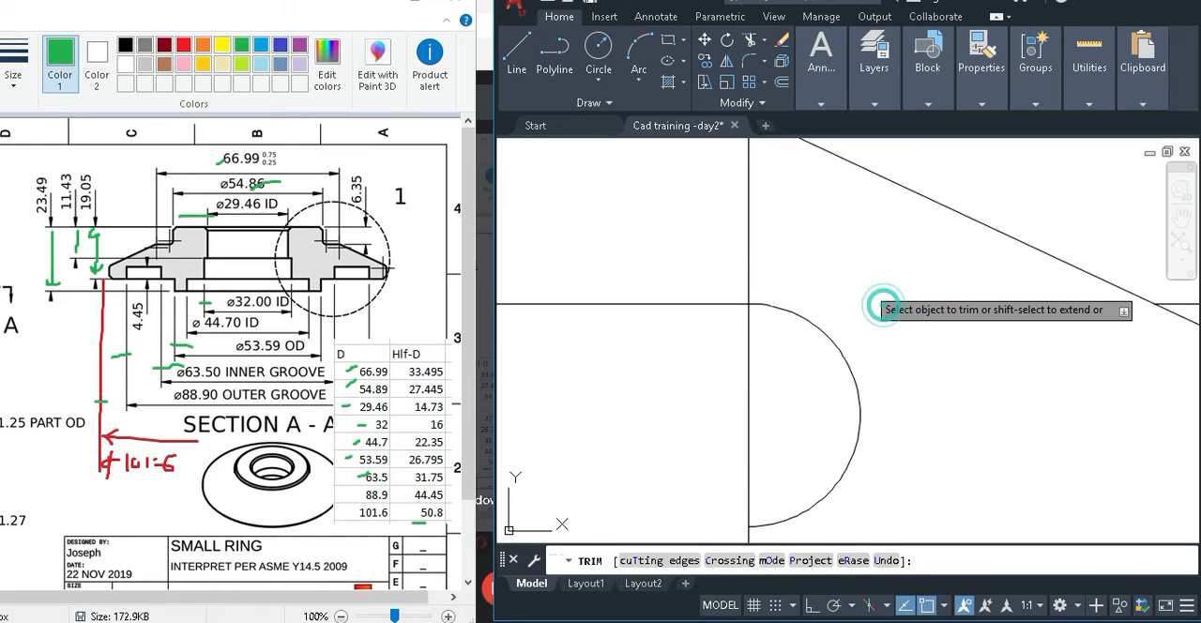
click(748, 256)
click(748, 340)
key(Escape)
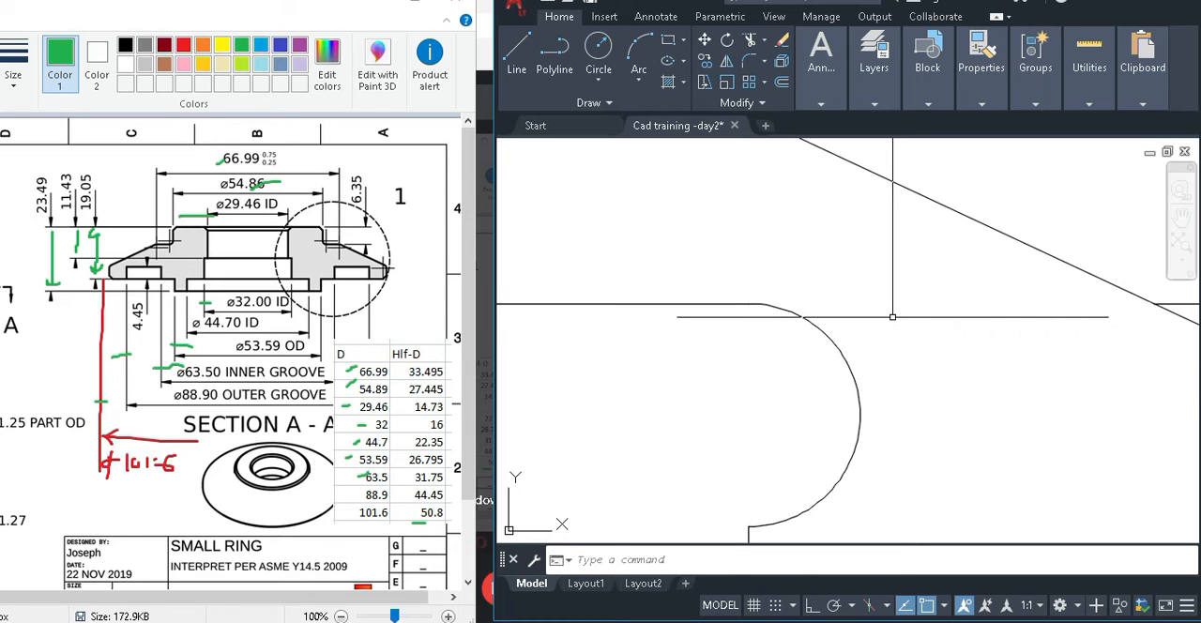
Delete the leftover shoulder line segment beyond its crossing with the sloping line.
scroll(892, 317, down, 2)
click(1032, 312)
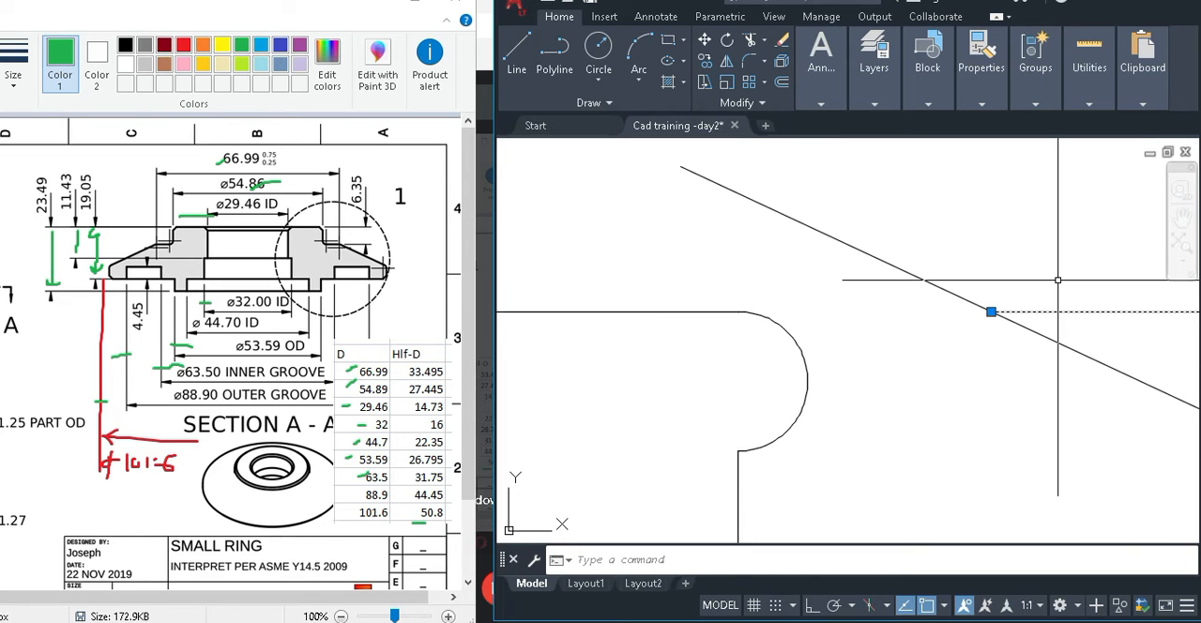
key(Delete)
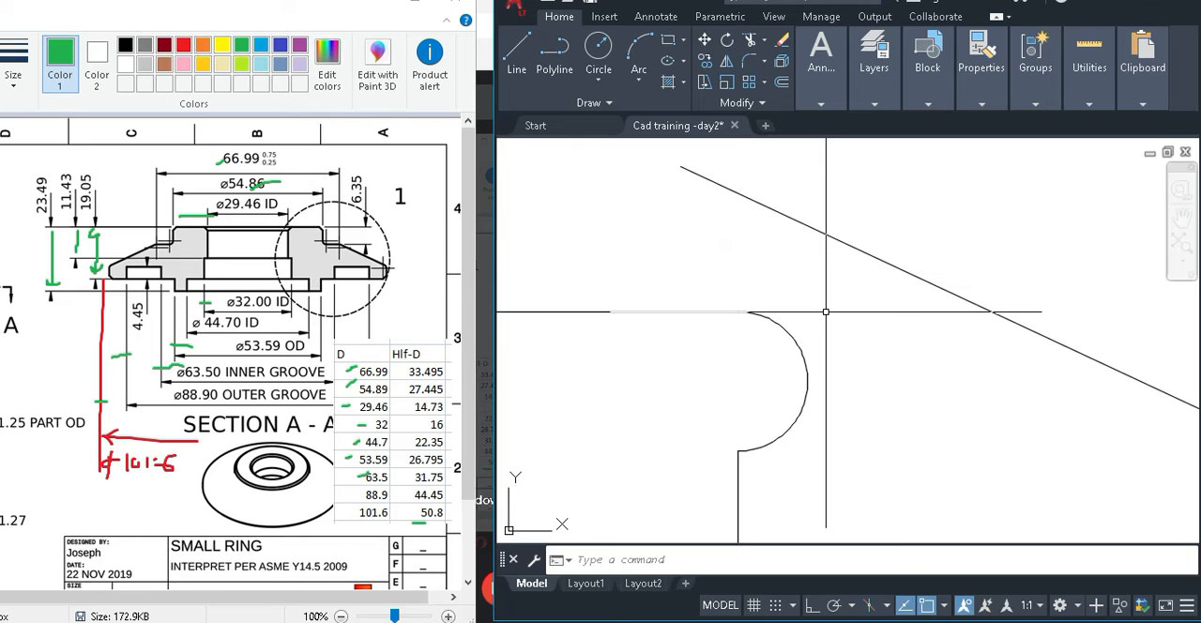
Try to move the sloping line from a nearest-snapped point on it to the half-circle arc with a tangent snap.
text(m)
key(Return)
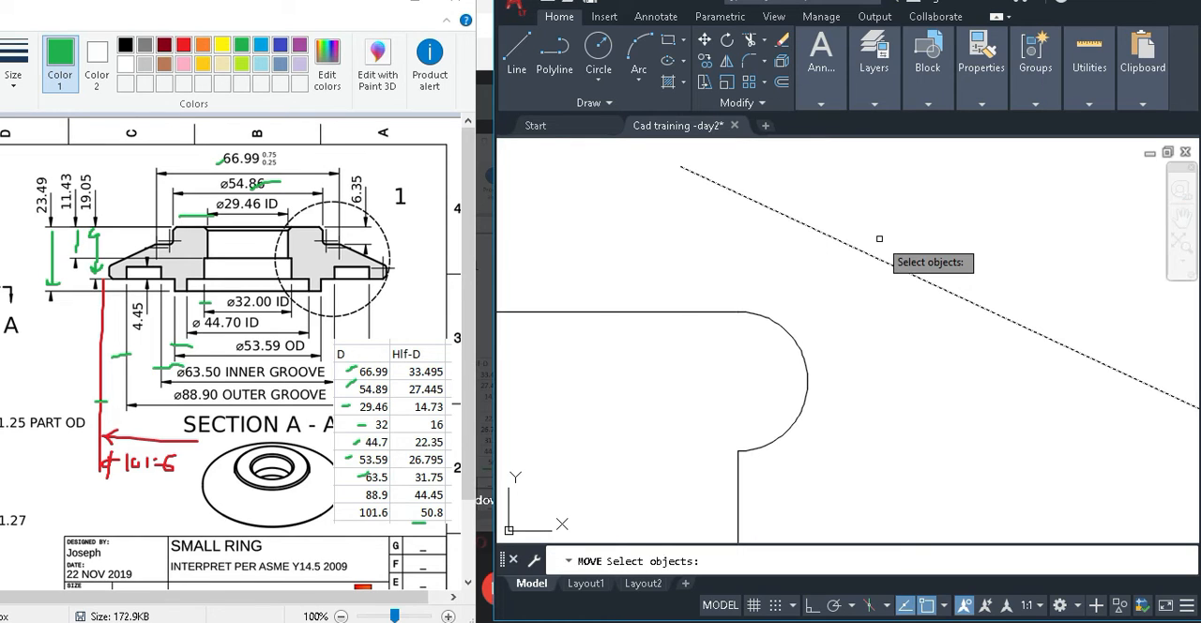
key(Return)
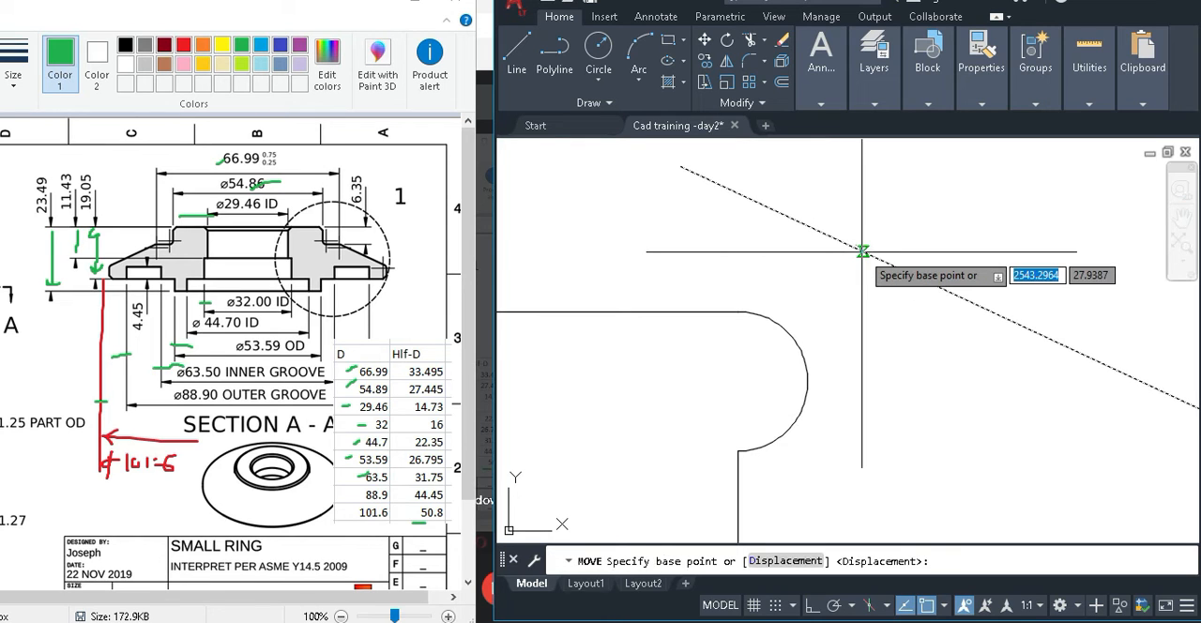
click(862, 252)
shift+right_click(804, 310)
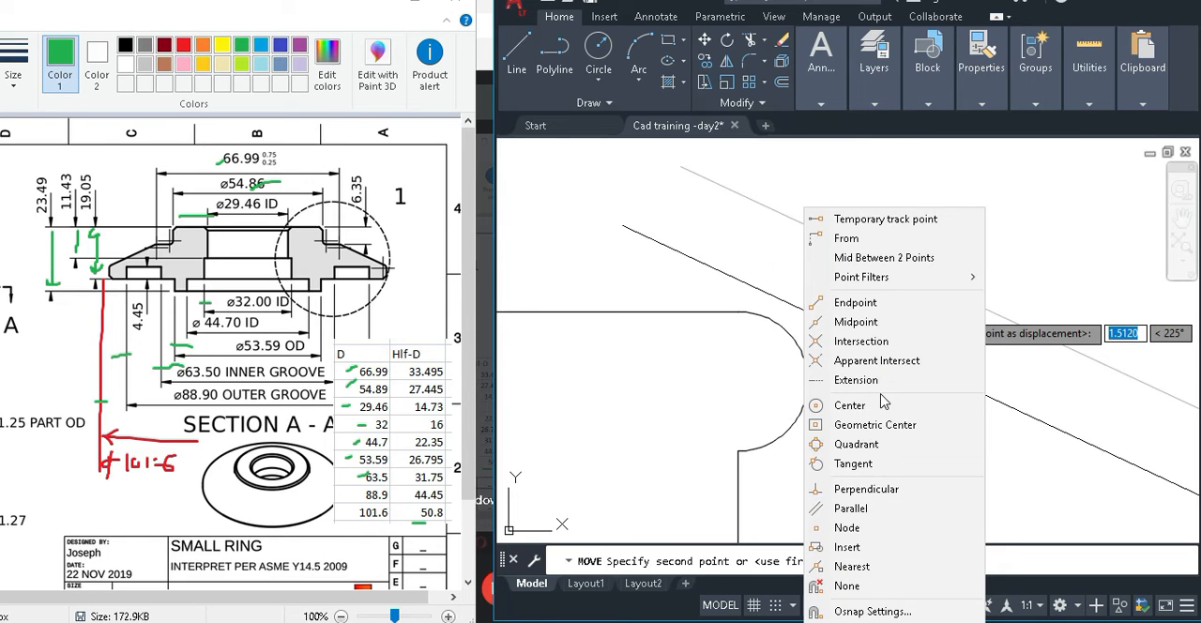
click(857, 445)
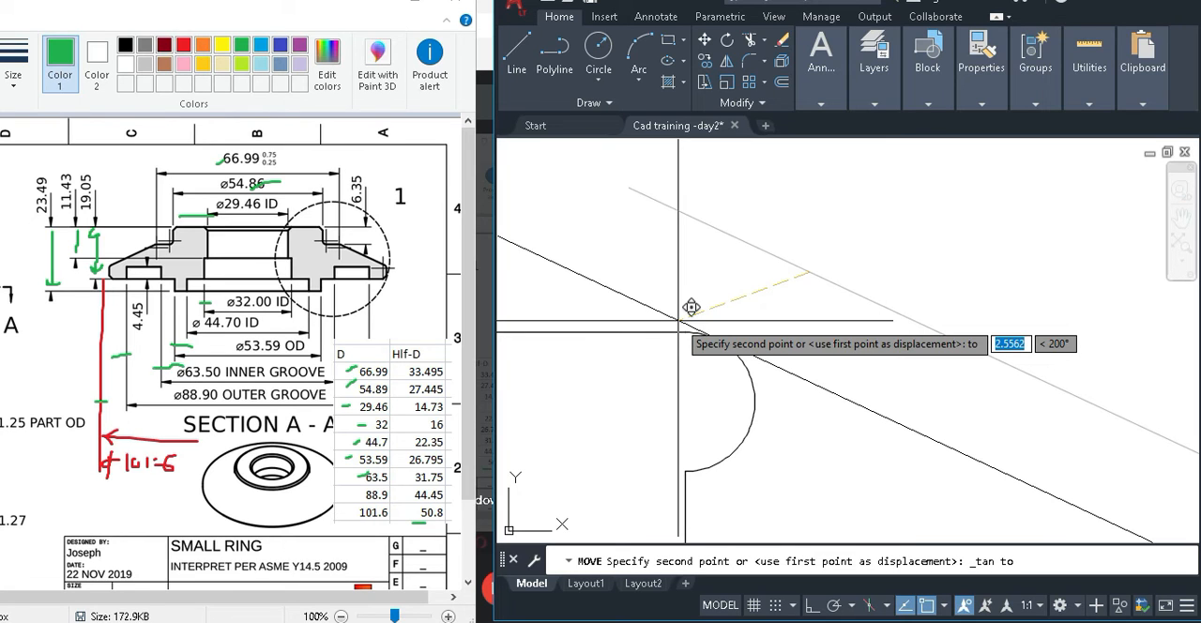
scroll(690, 307, up, 4)
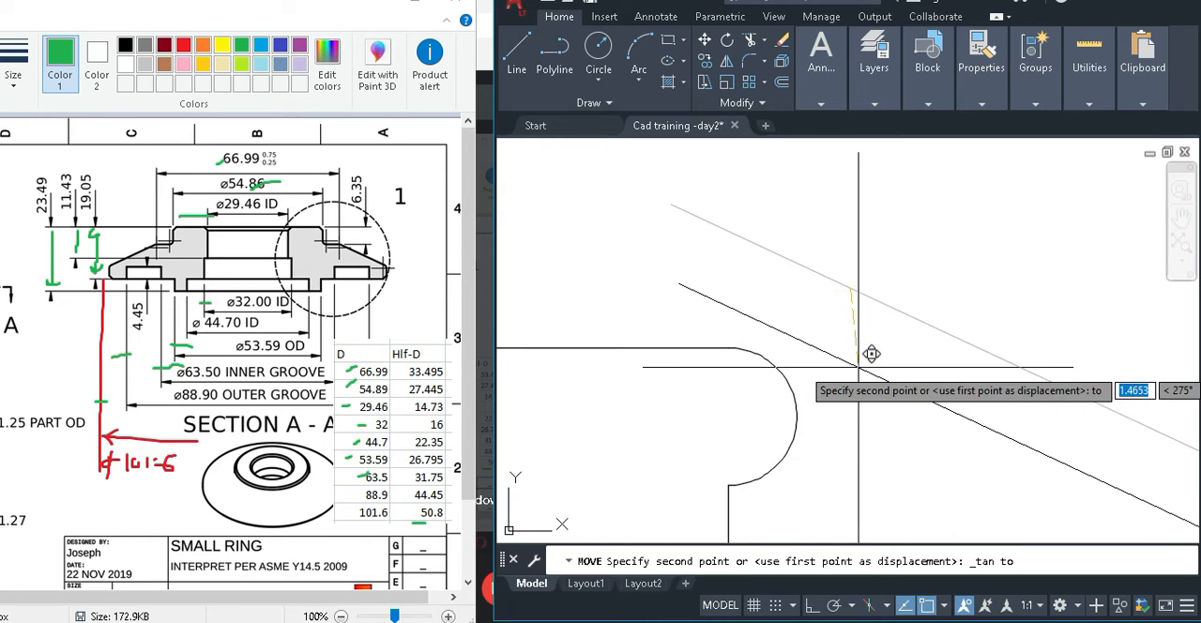
click(858, 367)
Draw a horizontal line about 11.65 long with ortho on, crossing the sloping line above the shoulder.
scroll(826, 355, down, 2)
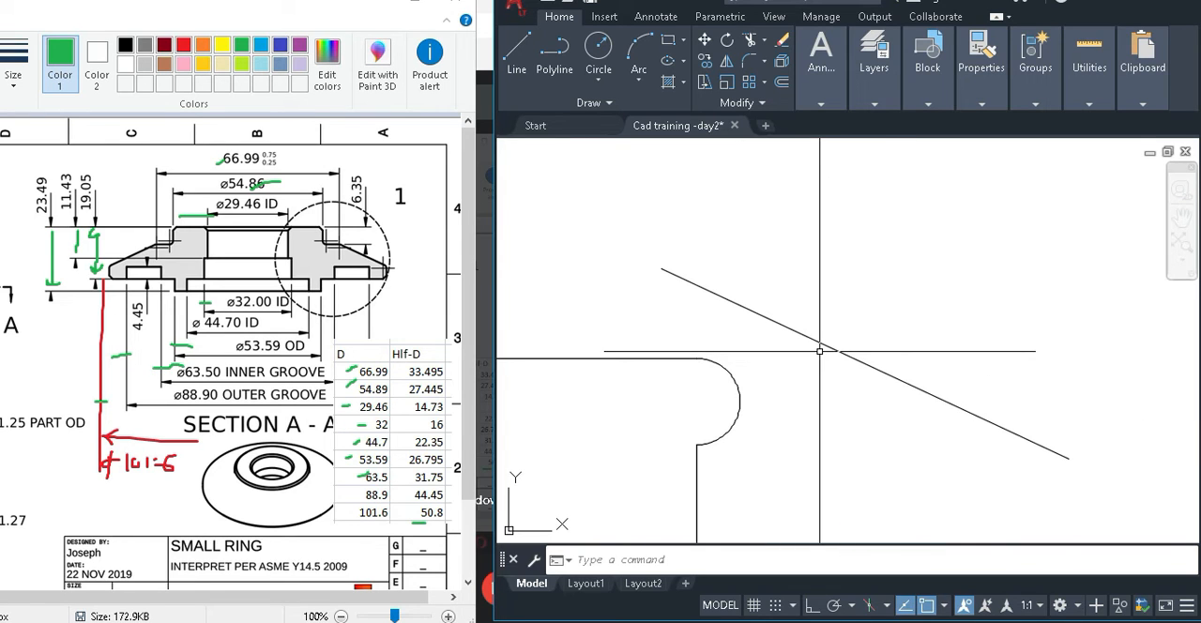
key(Return)
click(684, 324)
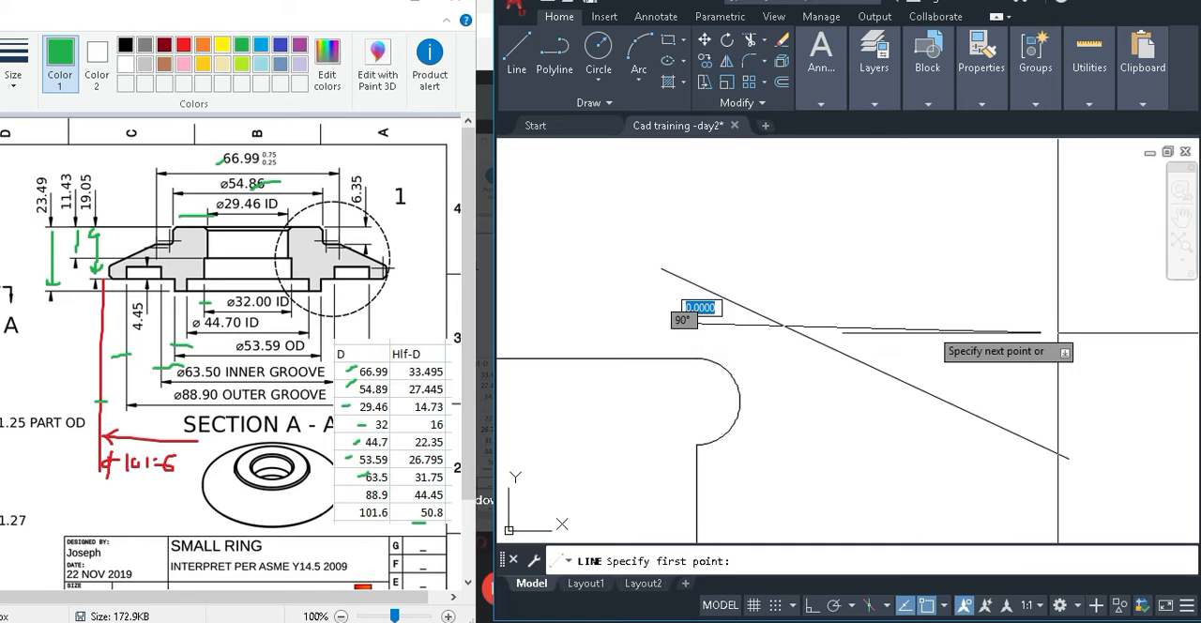
key(F8)
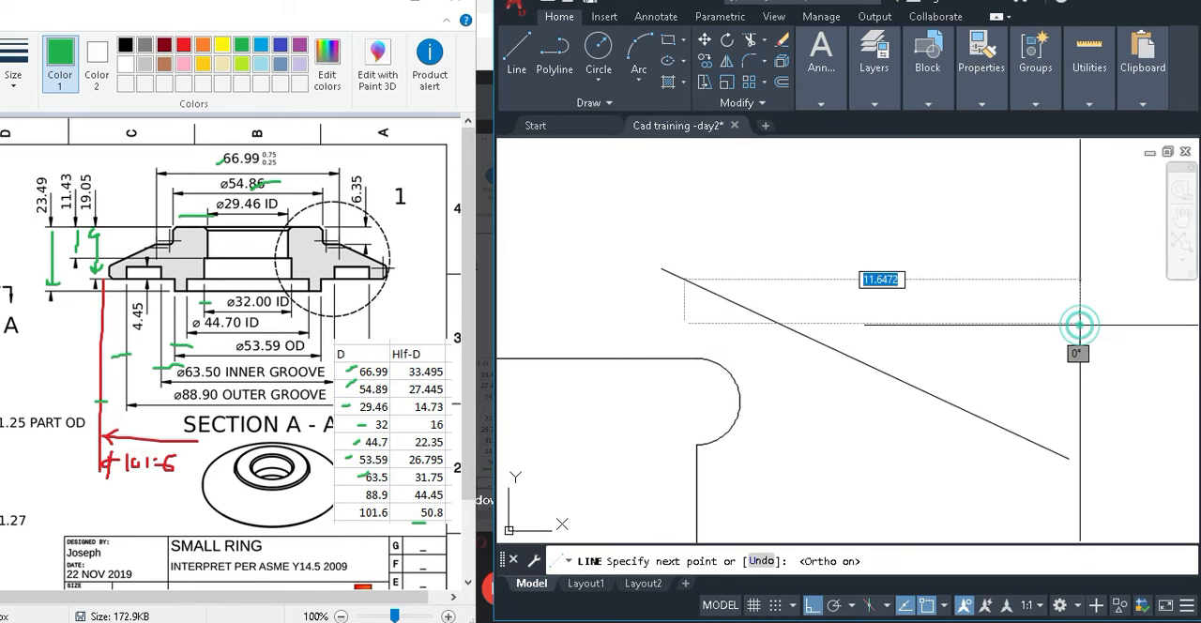
click(1079, 324)
key(Return)
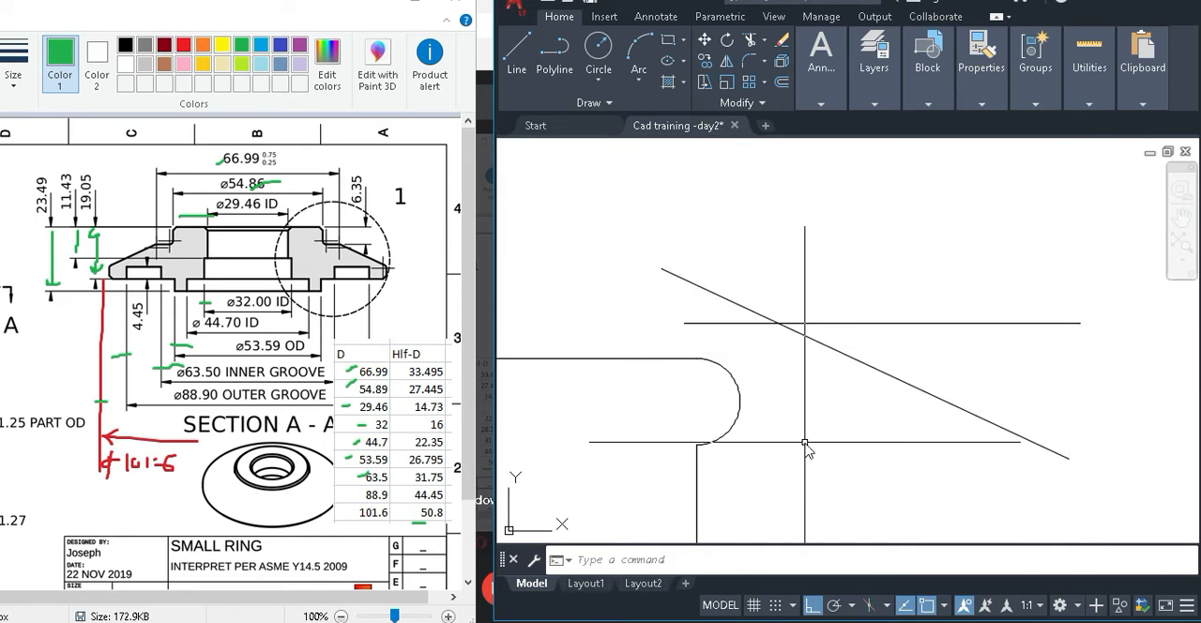
Mirror the sloping line about the horizontal line, keeping the original.
text(mi)
key(Return)
click(896, 349)
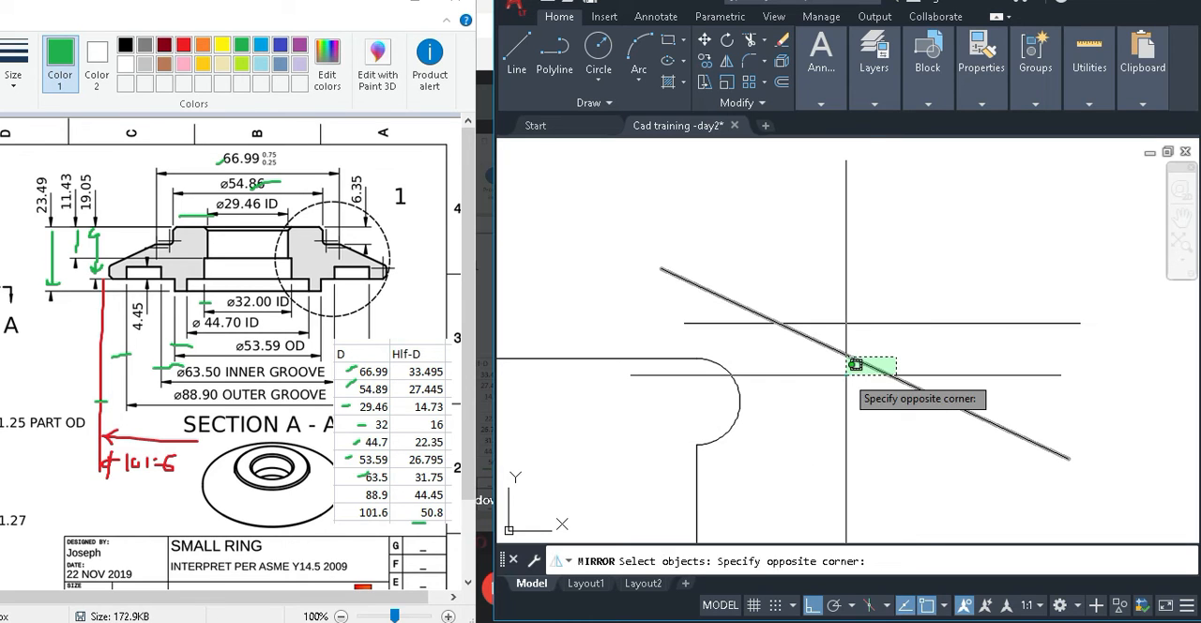
click(845, 378)
key(Return)
click(870, 322)
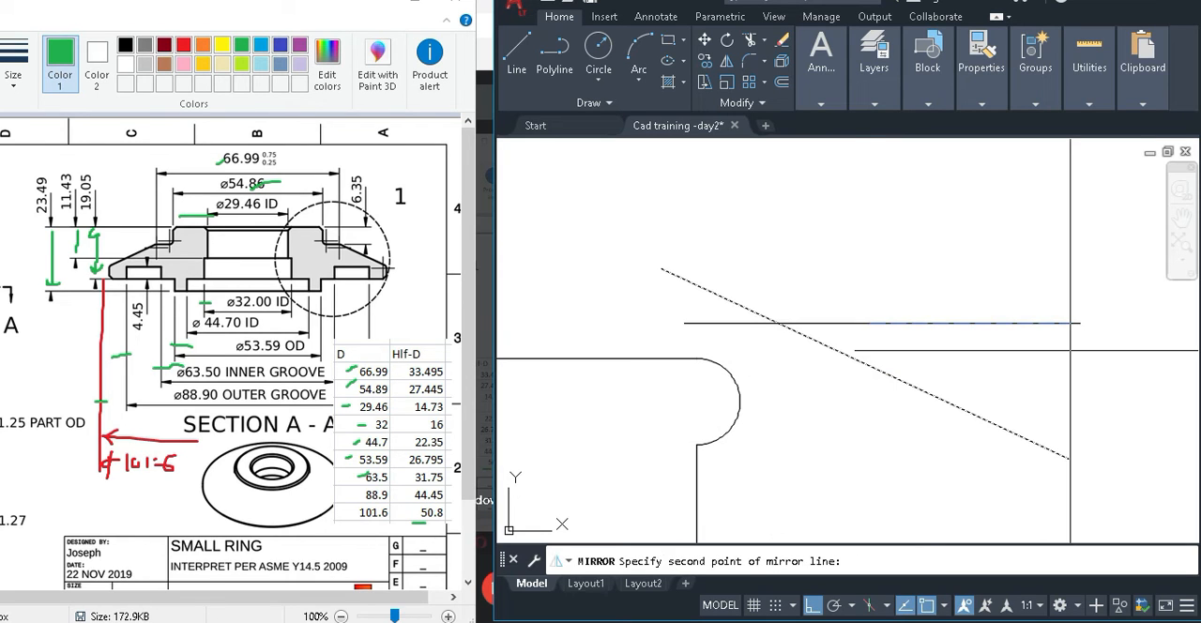
click(1071, 351)
key(Return)
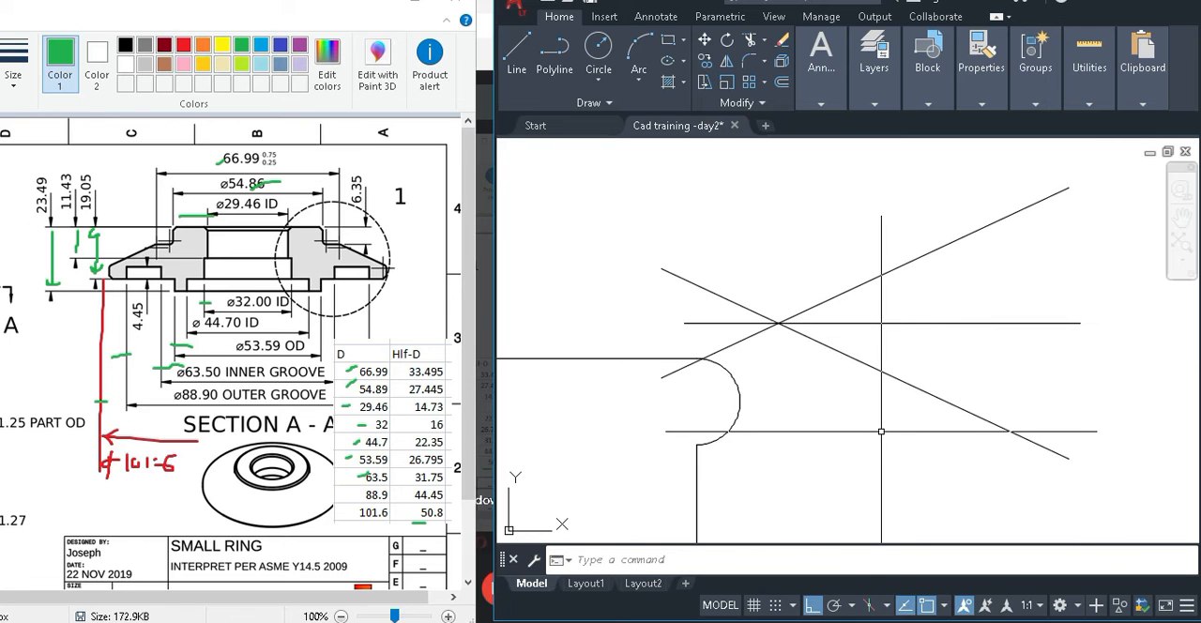
Try to move the upward-sloping line from its crossing with the horizontal line to the half-circle arc, using a tangent snap with ortho off.
text(m)
key(Return)
click(831, 311)
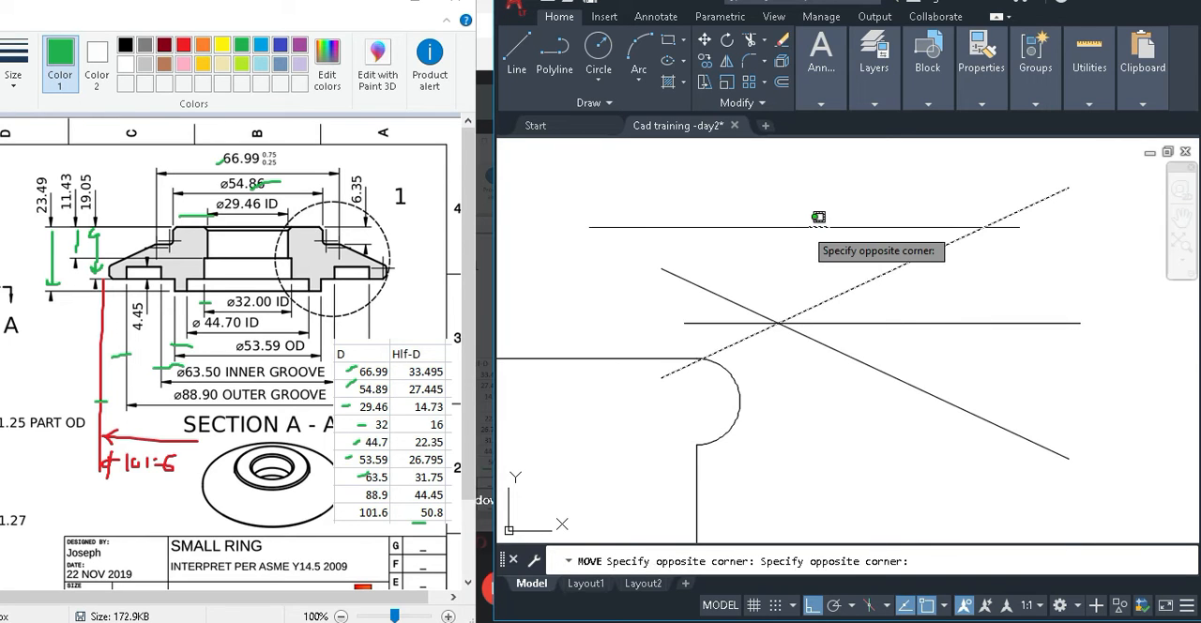
click(793, 226)
key(Return)
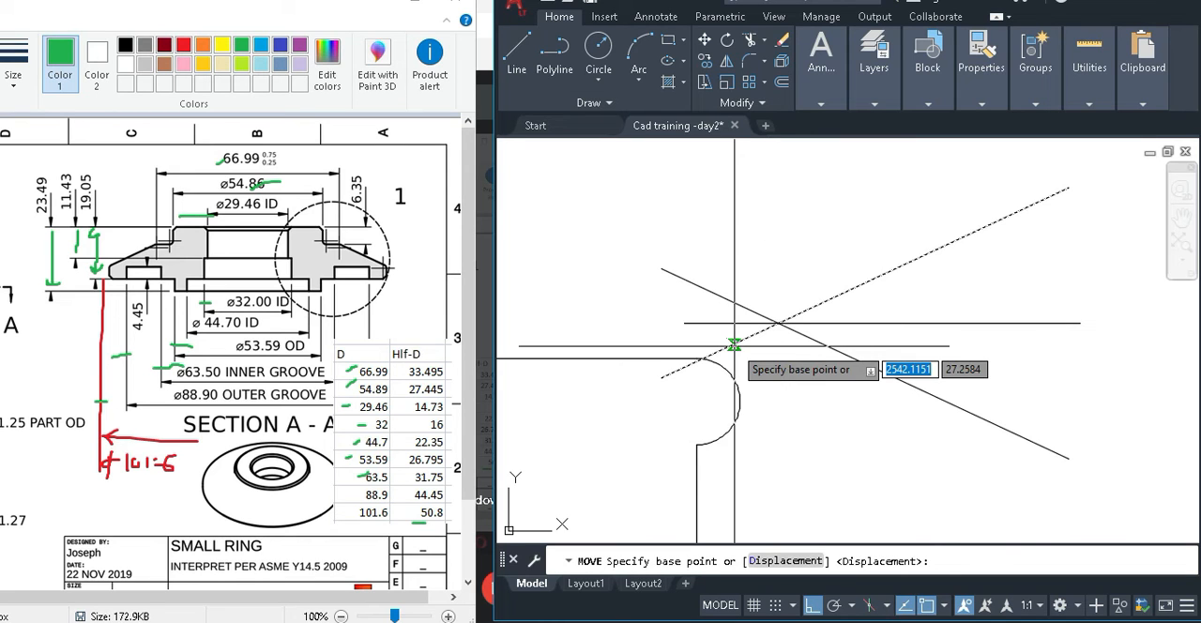
click(778, 322)
shift+right_click(783, 389)
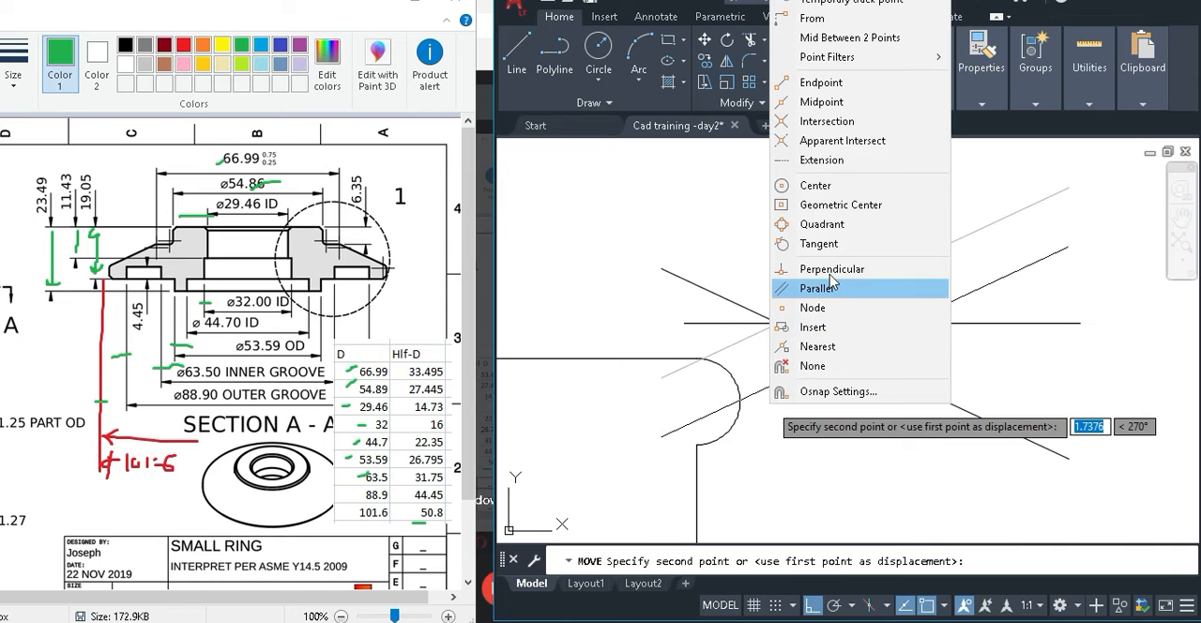
click(828, 243)
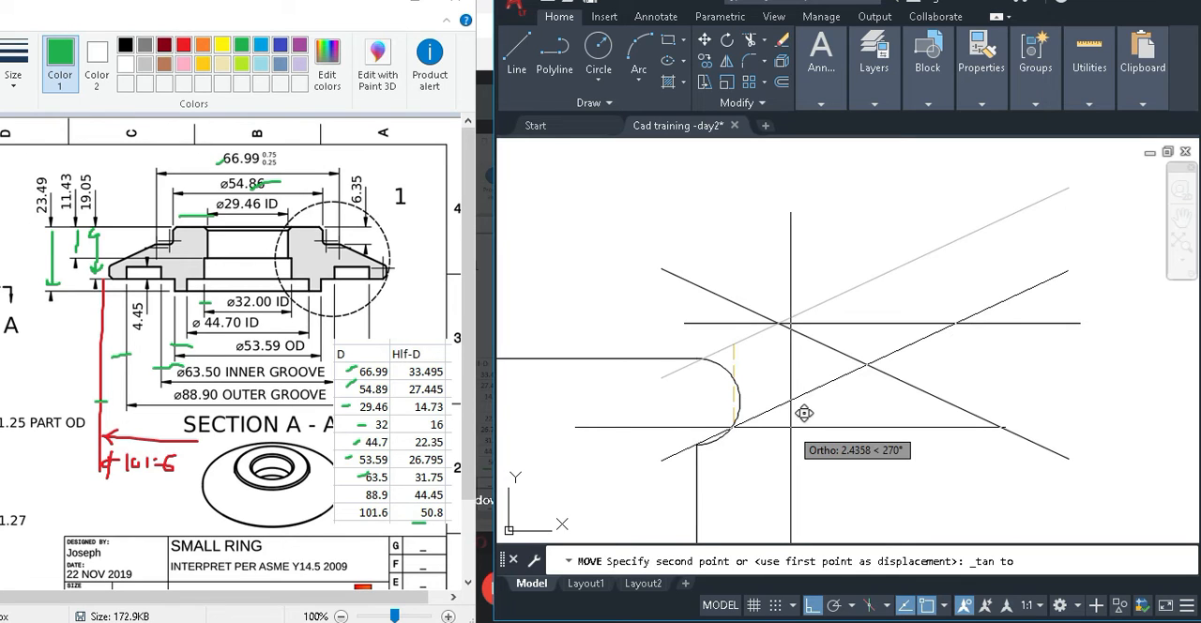
key(F8)
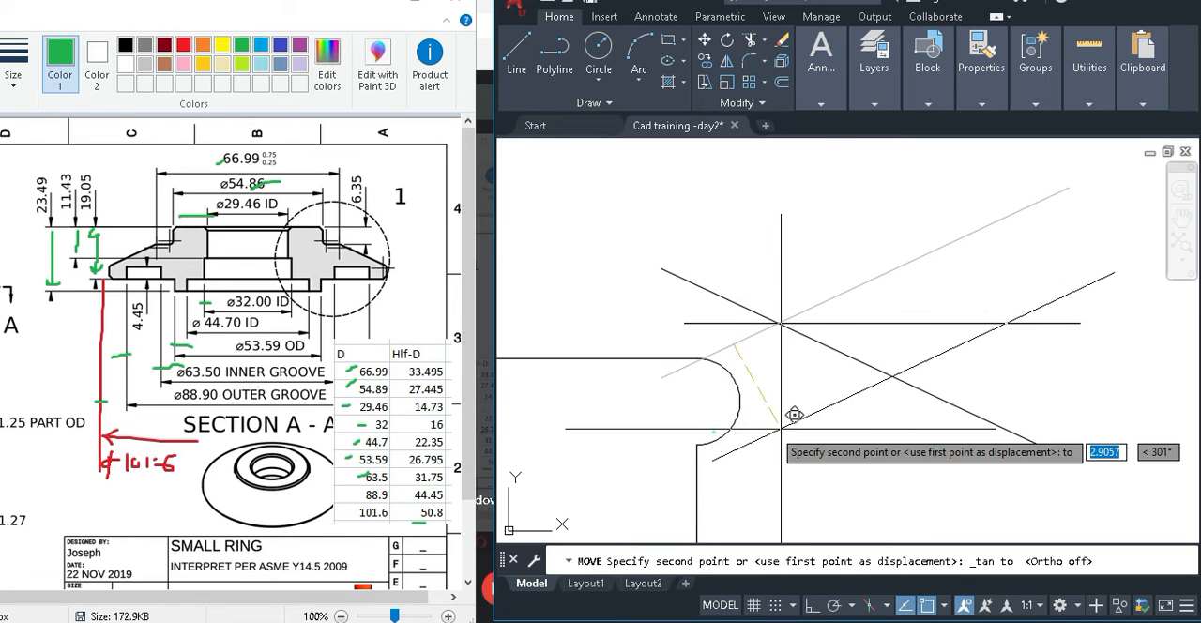
click(794, 414)
scroll(739, 432, up, 3)
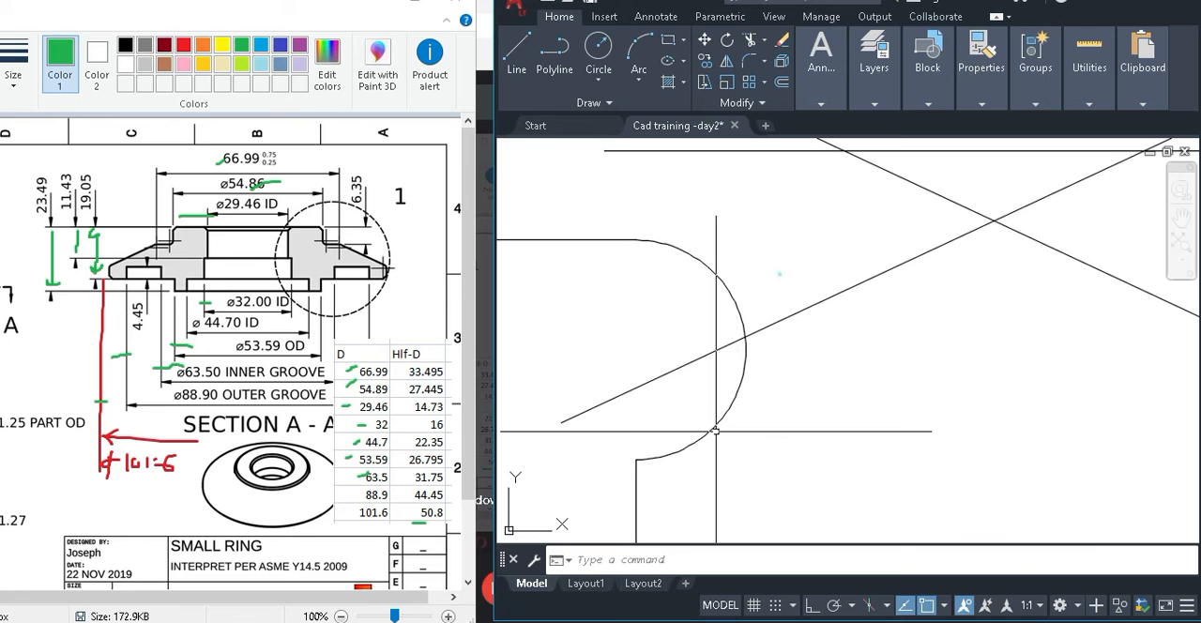
Delete the upward-sloping line that cuts through the half-circle arc, keeping its mirrored copy.
click(831, 300)
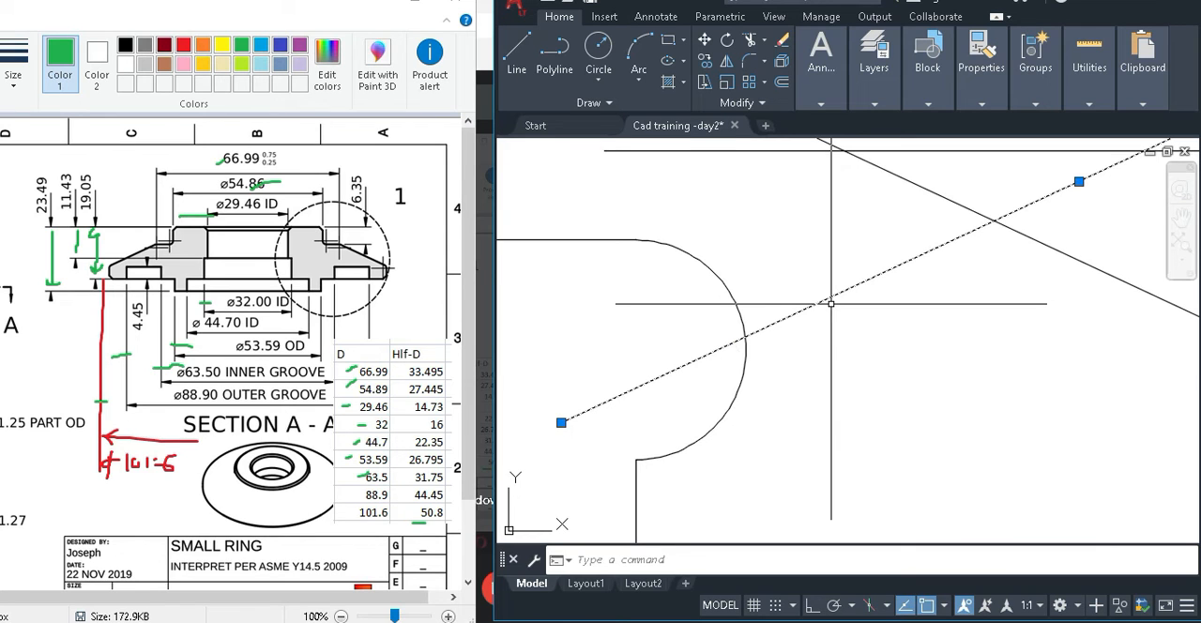
key(Delete)
scroll(831, 304, down, 1)
middle_drag(838, 311, 783, 317)
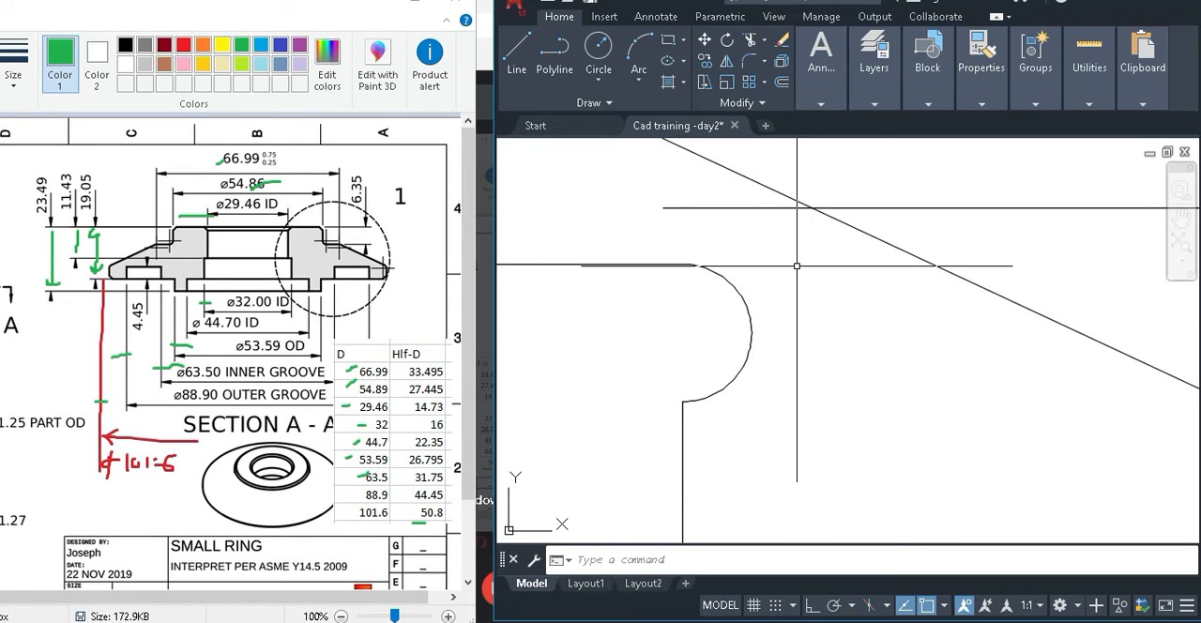
mouse_move(742, 296)
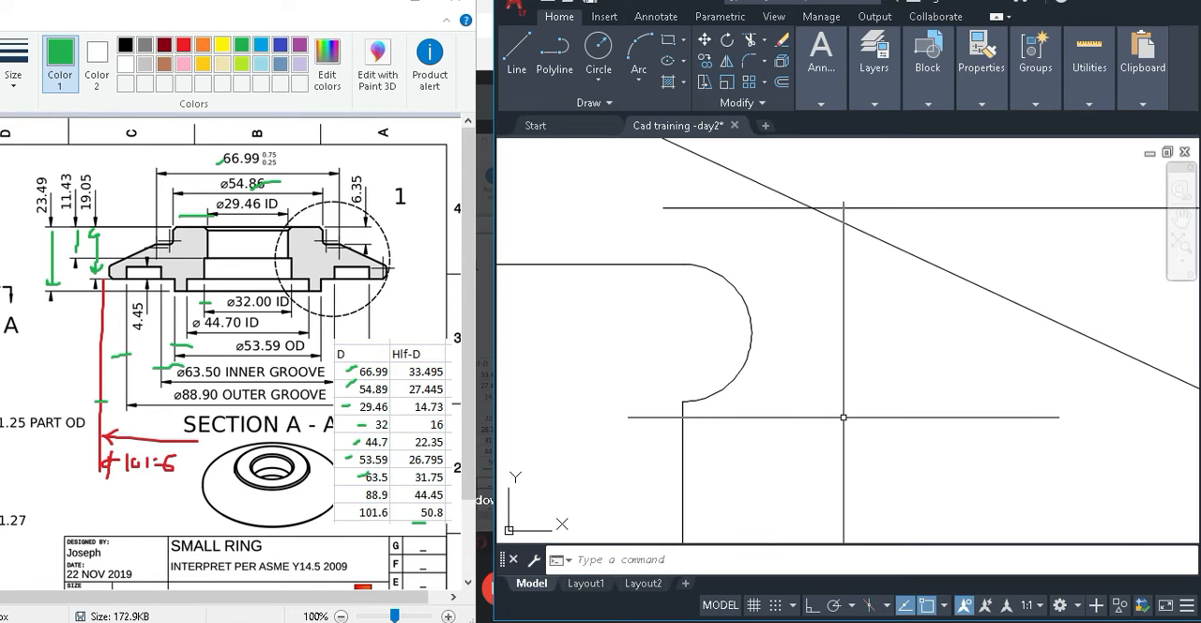
Draw a helper line from a free point below the downward-sloping line, ending perpendicular to that line.
text(l)
key(Return)
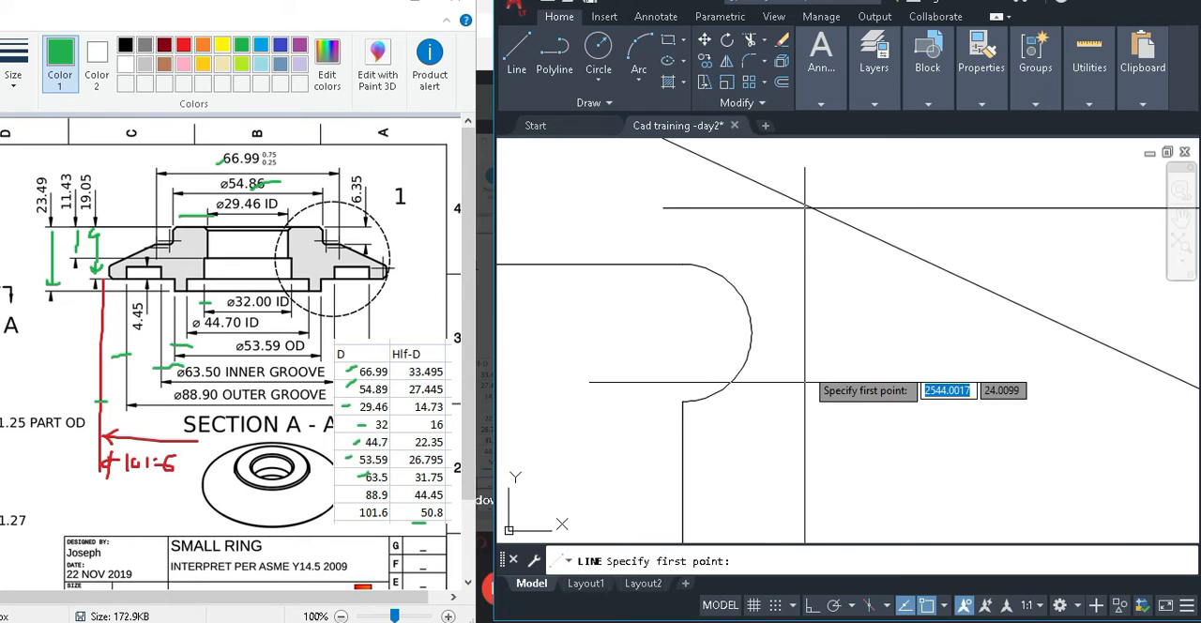
click(841, 390)
shift+right_click(931, 267)
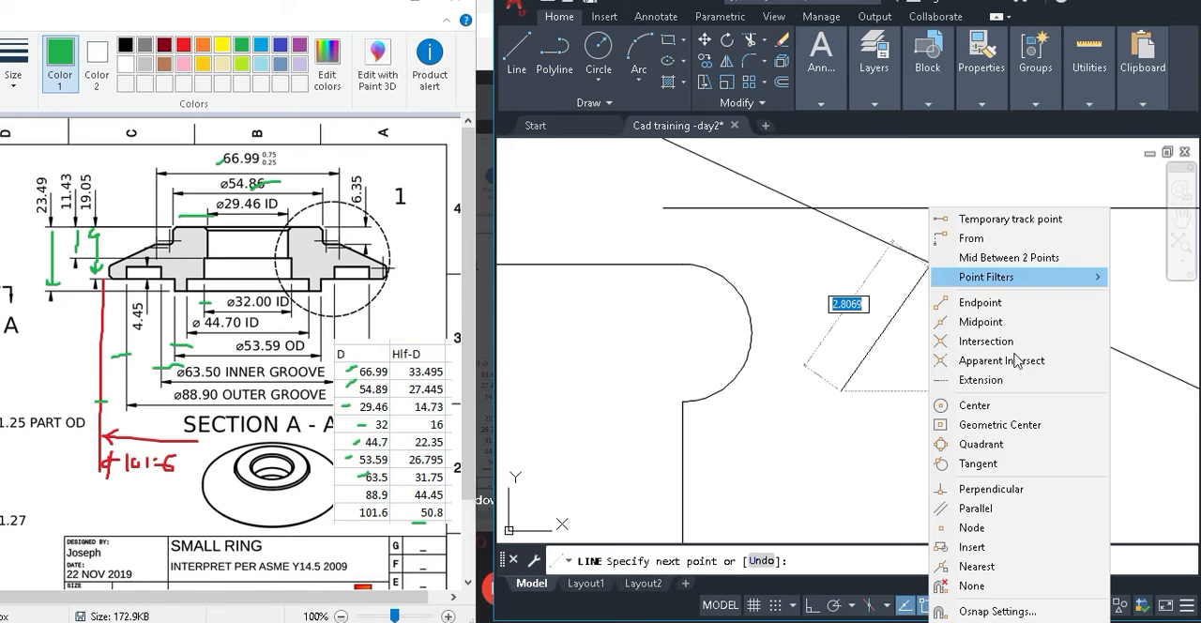
click(991, 489)
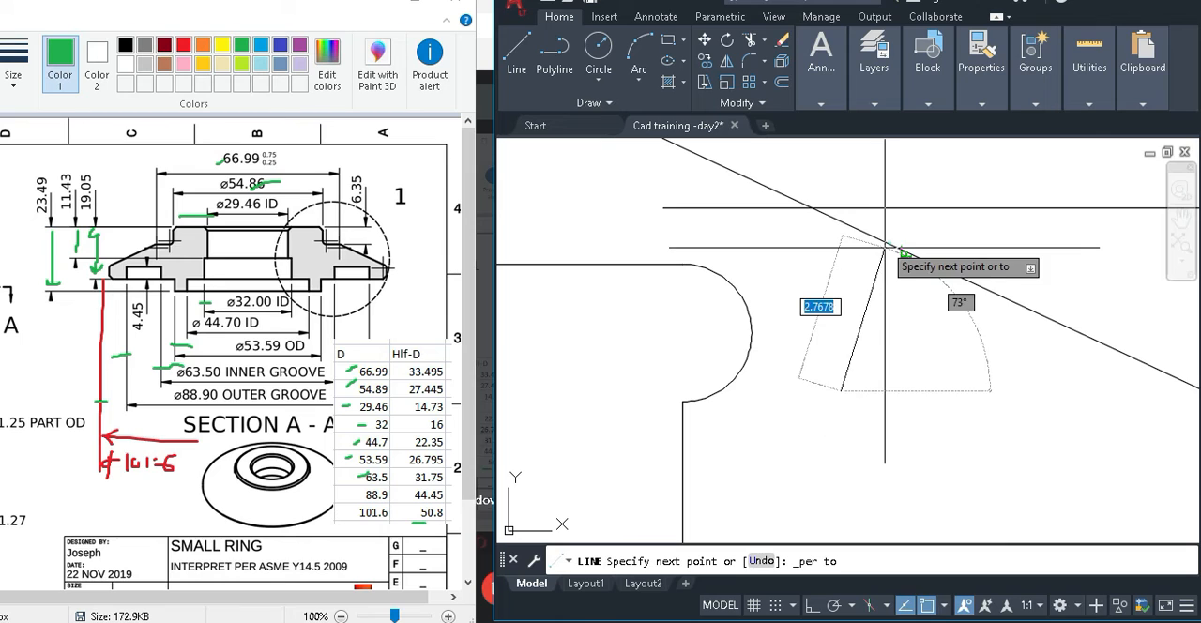
click(890, 244)
key(Return)
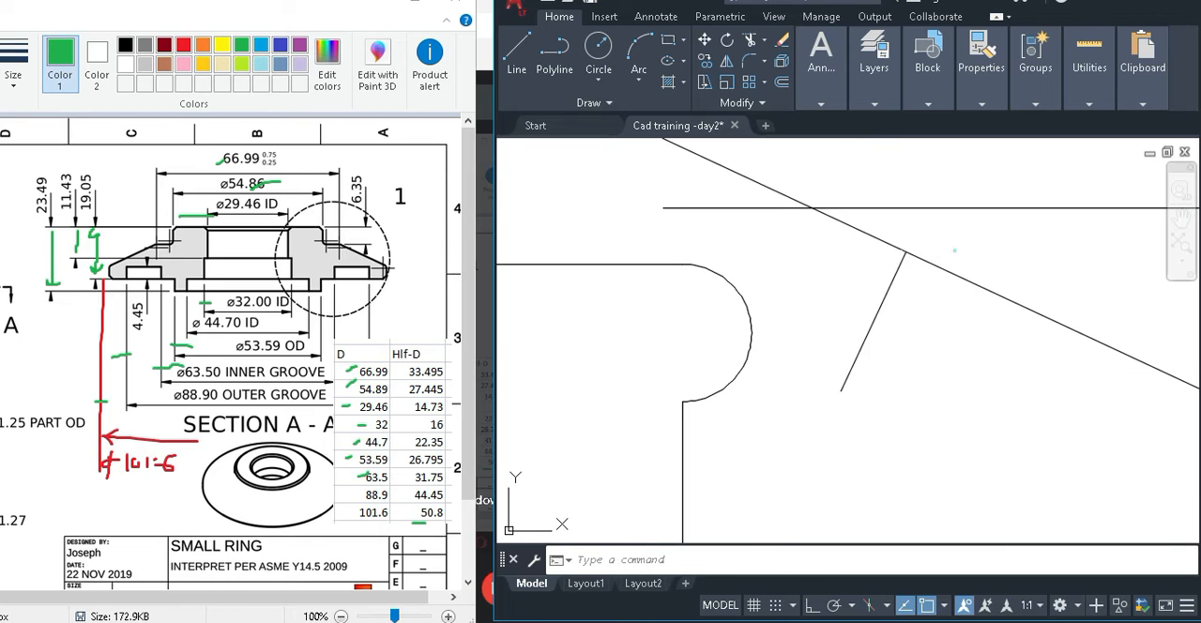
Move the sloping line together with its perpendicular helper, from the helper's free end to the centre of the half-circle arc.
drag(954, 251, 869, 266)
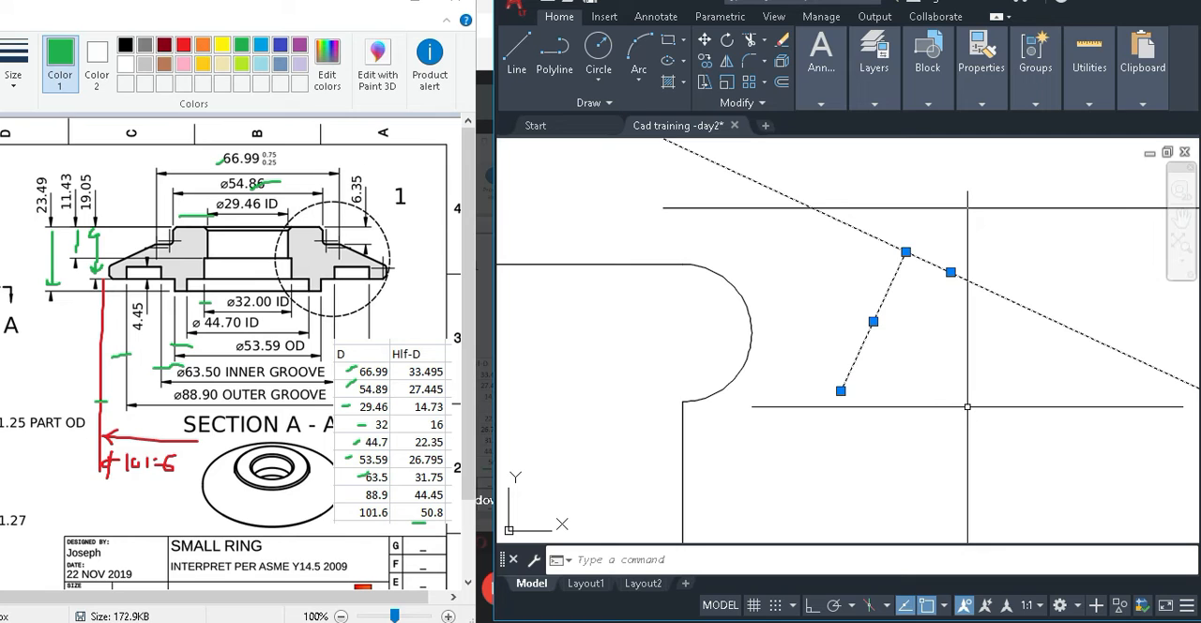
text(m)
key(Return)
click(841, 390)
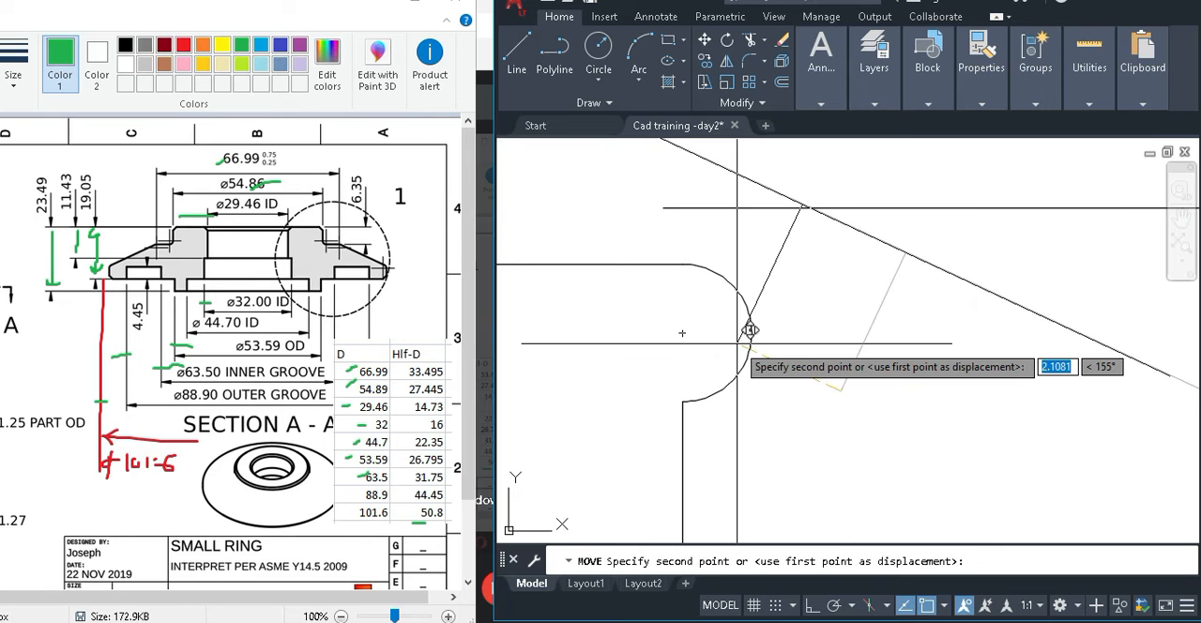
click(750, 330)
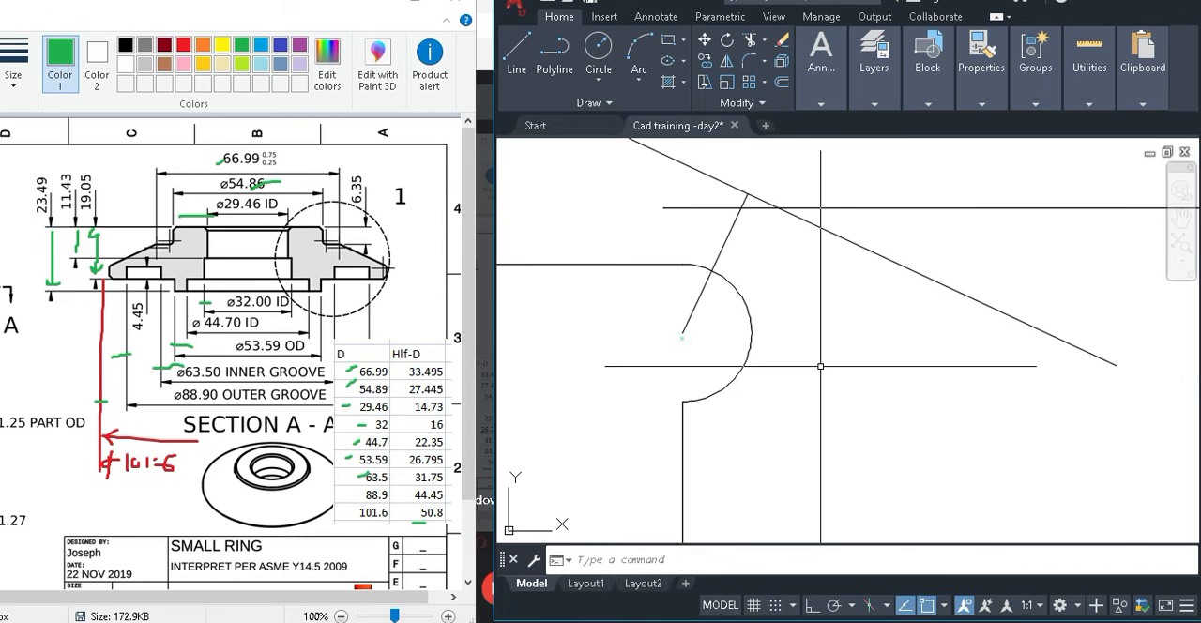
Move only the sloping line from the outer end of the perpendicular helper to the helper's intersection with the arc.
key(space)
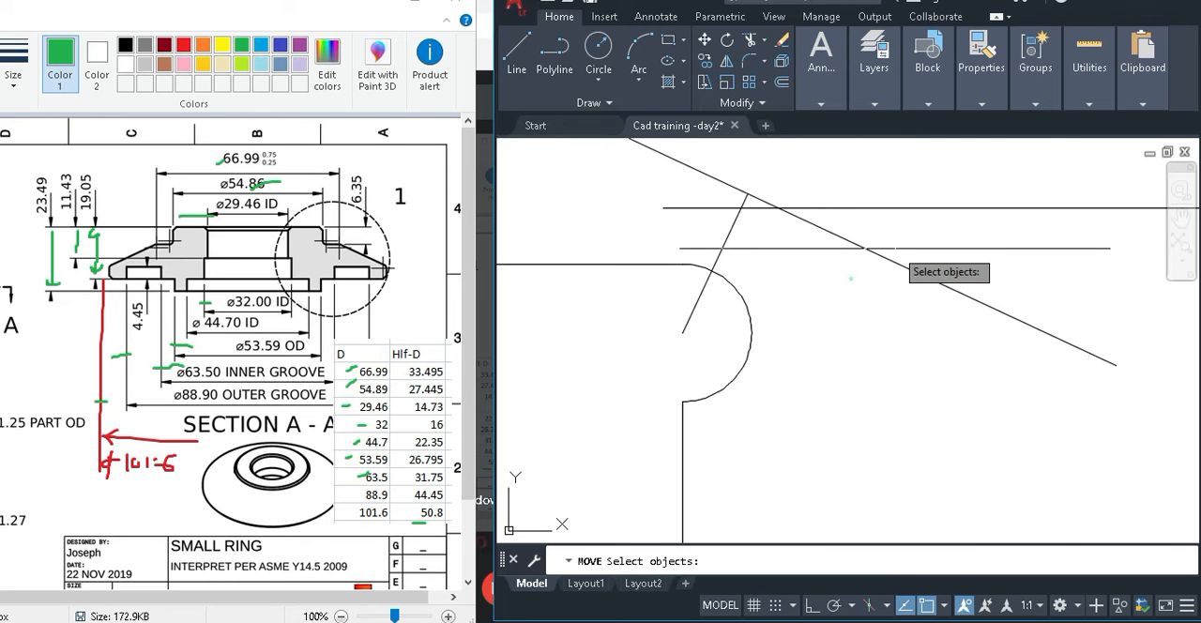
click(887, 258)
key(space)
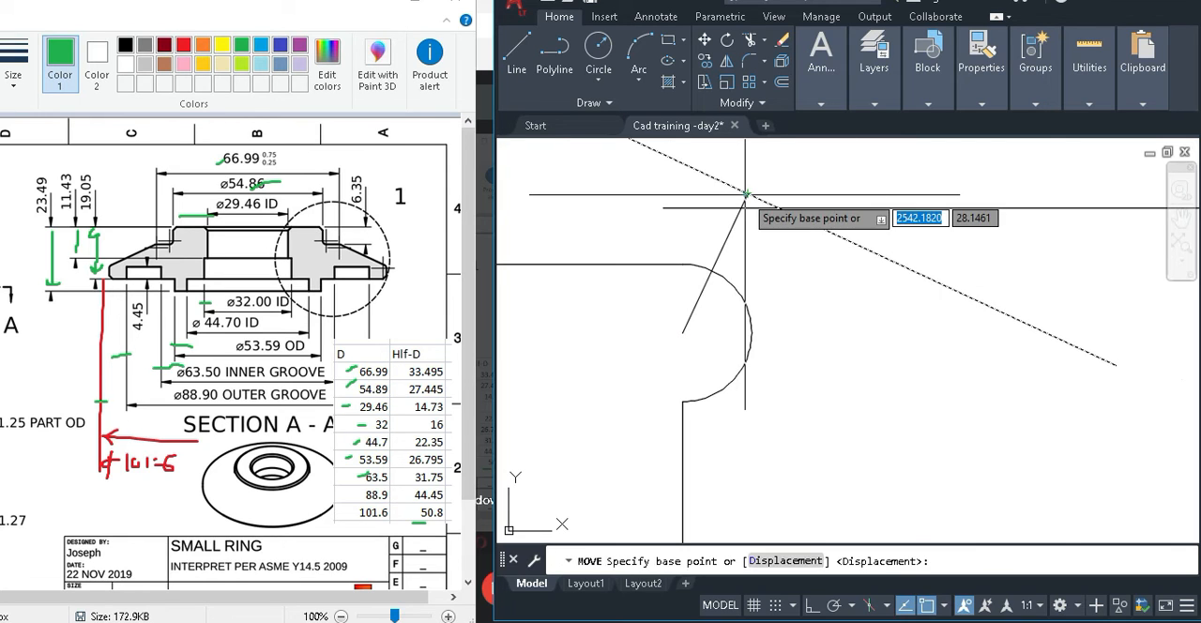
click(746, 194)
click(712, 269)
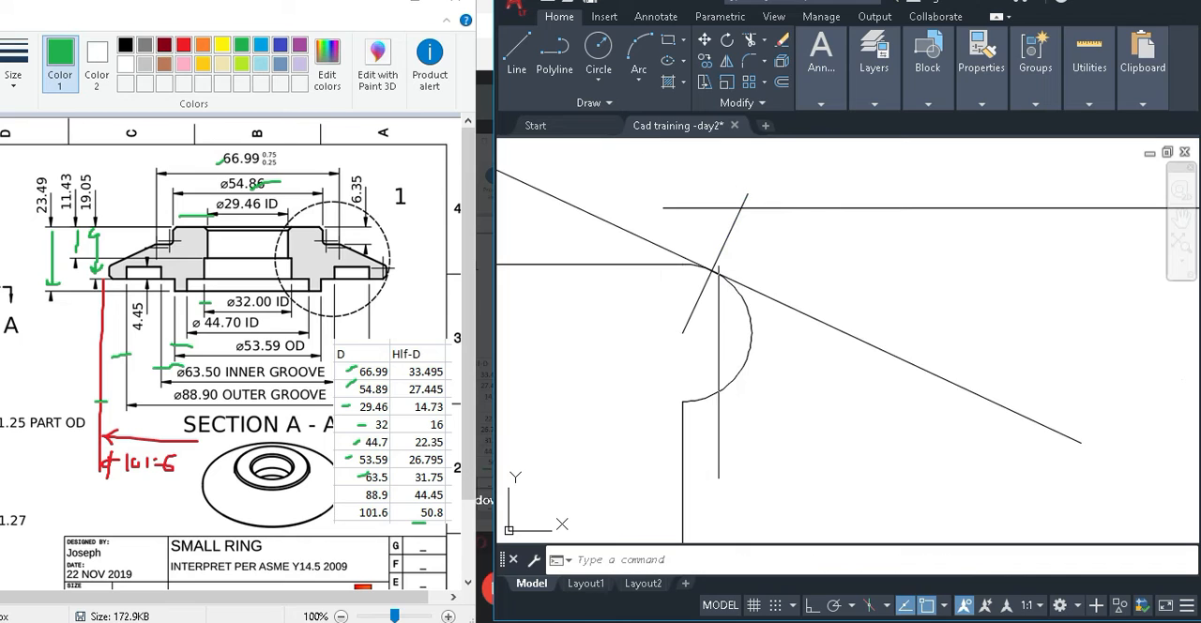
scroll(726, 297, up, 3)
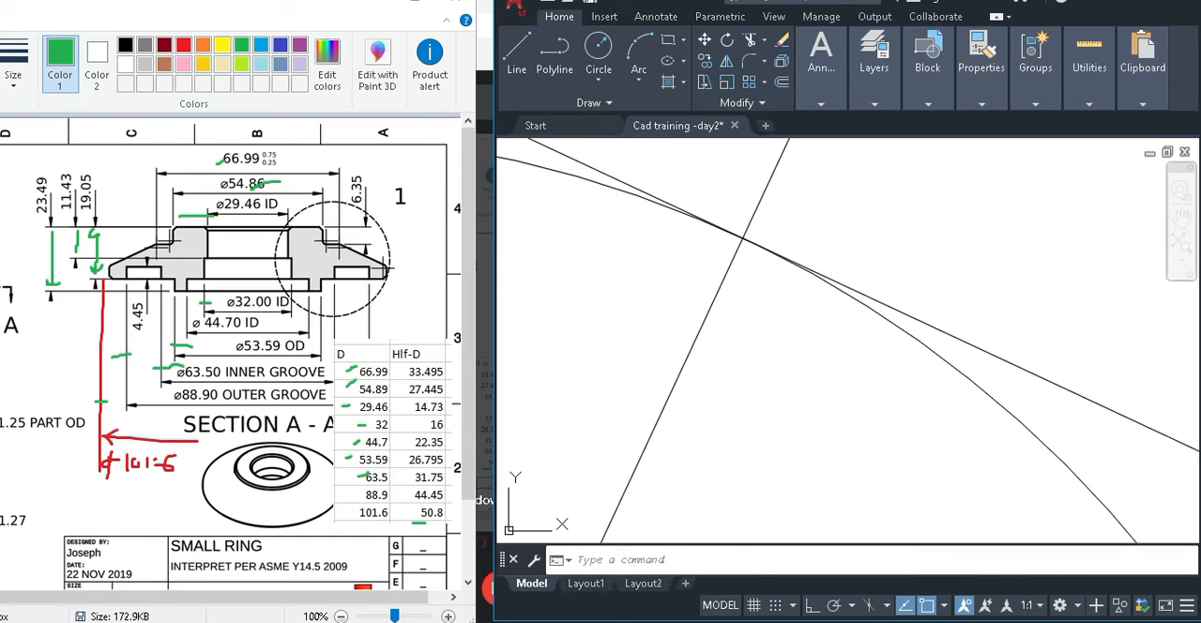
scroll(829, 321, down, 2)
scroll(829, 321, down, 2)
middle_drag(829, 321, 820, 371)
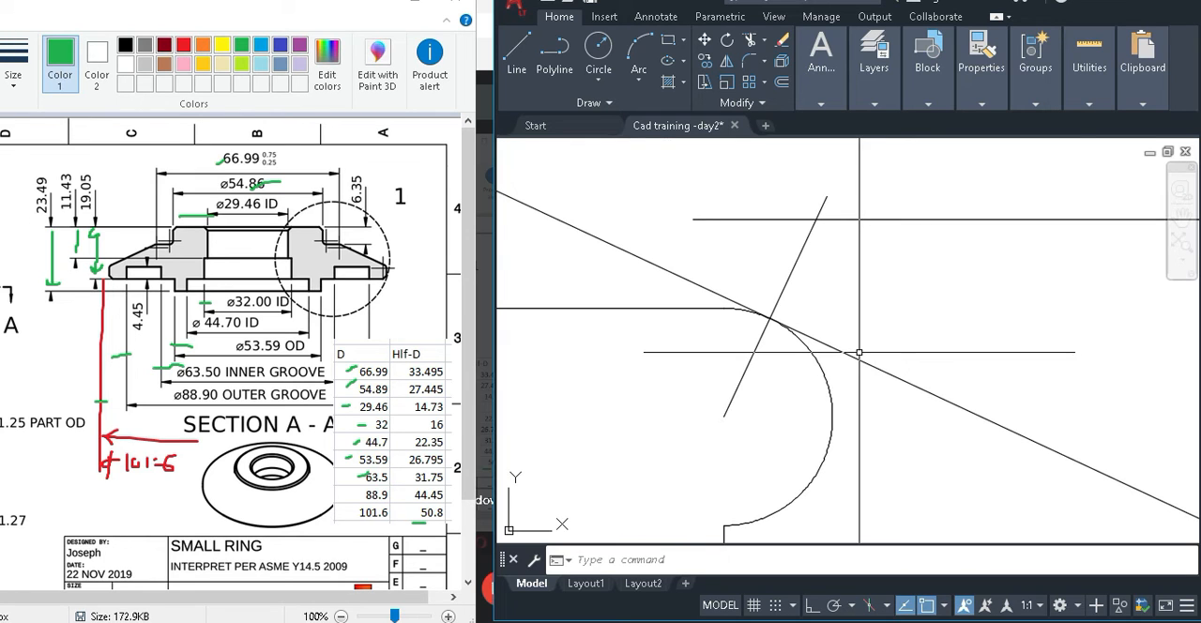
Delete the horizontal construction line and the perpendicular helper line around the arc.
click(939, 278)
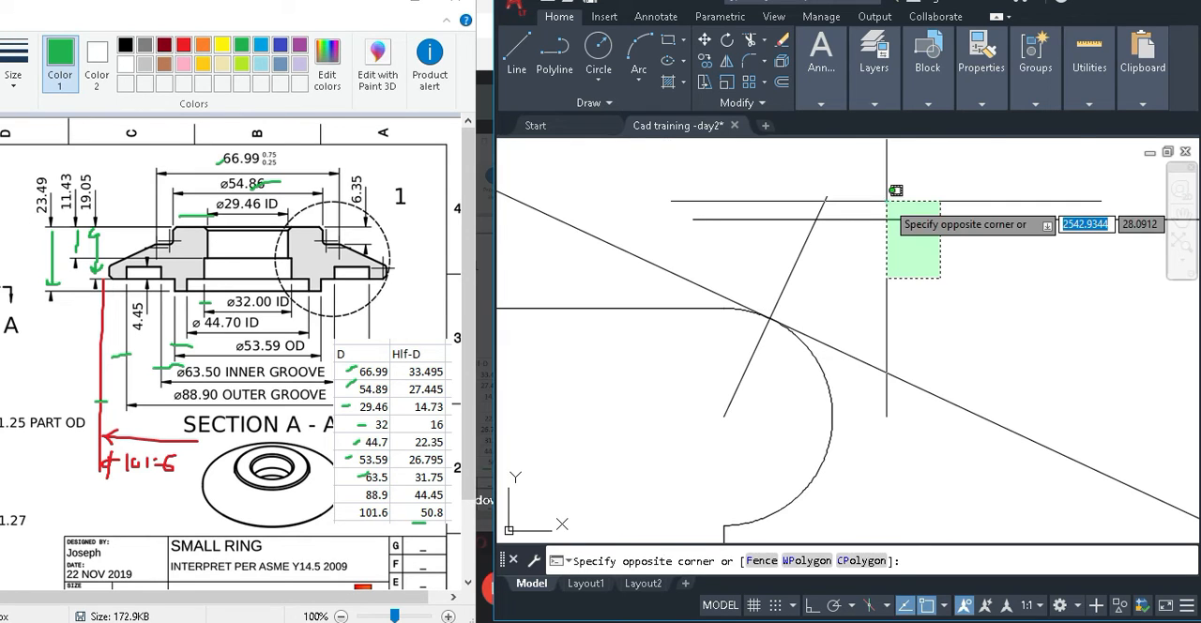
click(886, 200)
key(Delete)
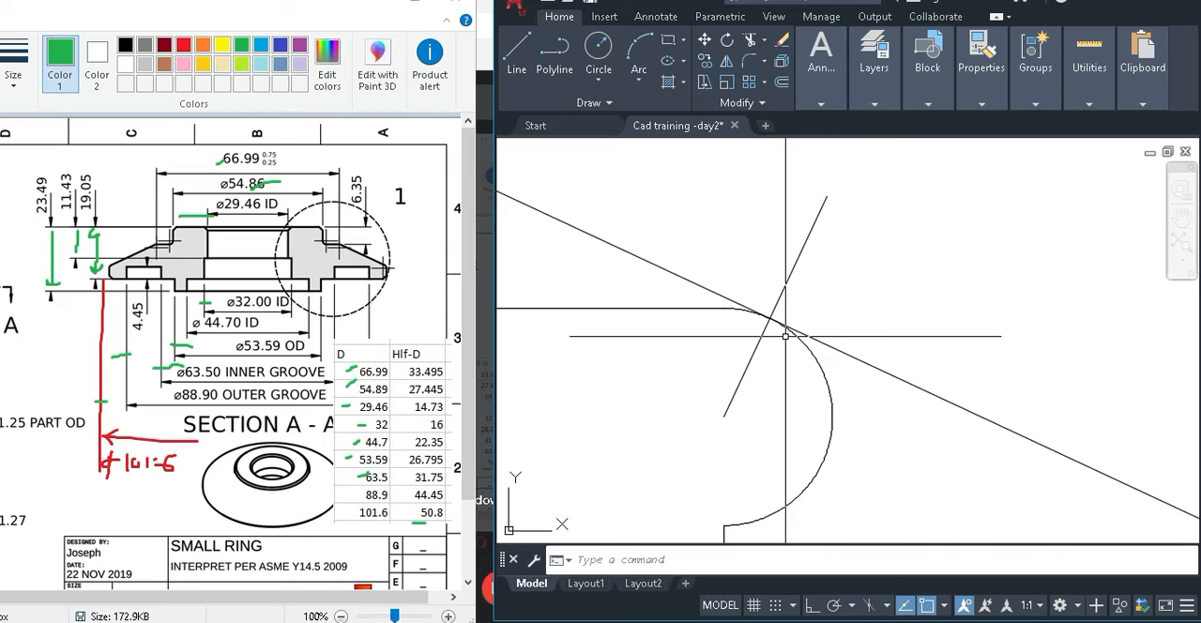
scroll(785, 335, up, 1)
scroll(747, 322, up, 4)
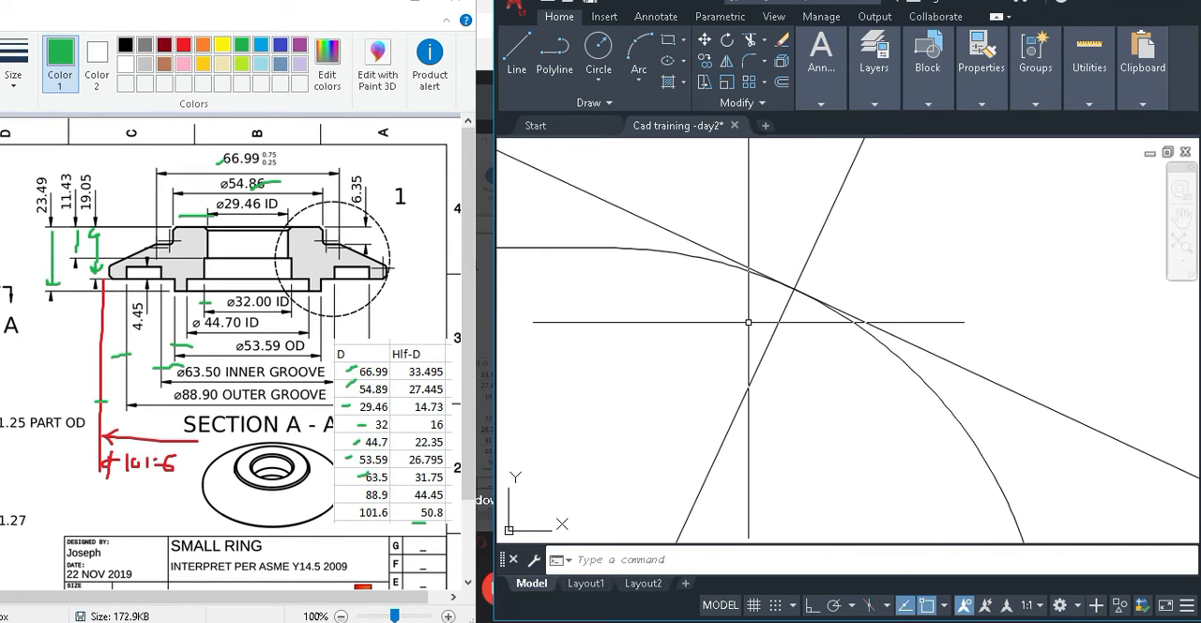
scroll(805, 288, up, 6)
scroll(693, 279, up, 5)
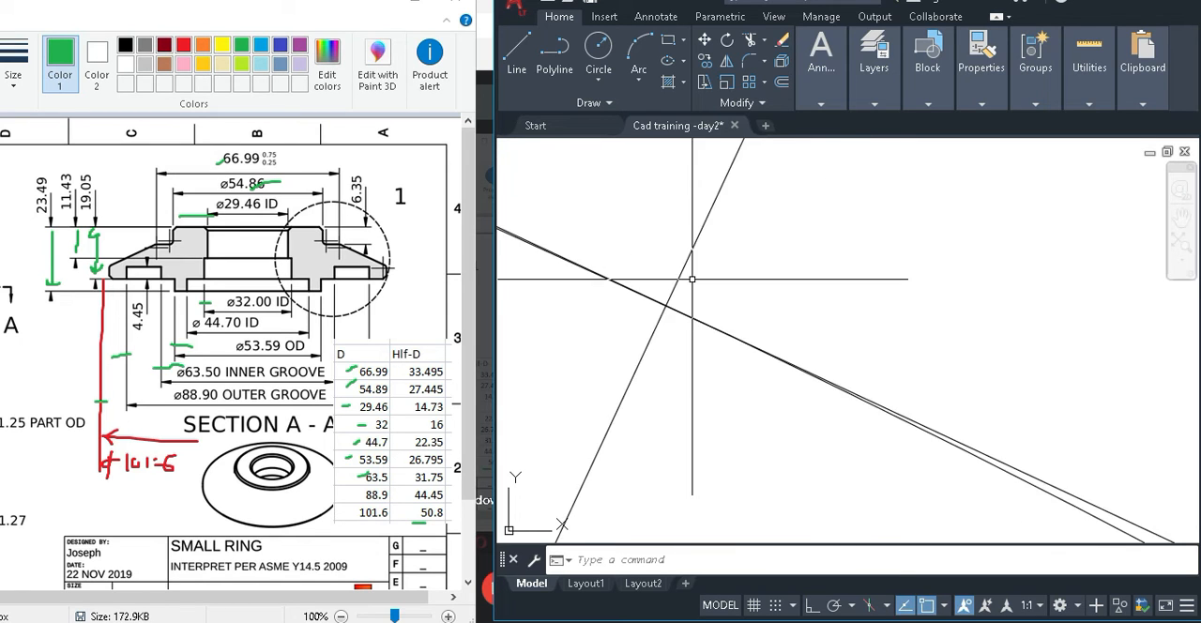
scroll(731, 293, down, 10)
click(788, 247)
click(710, 213)
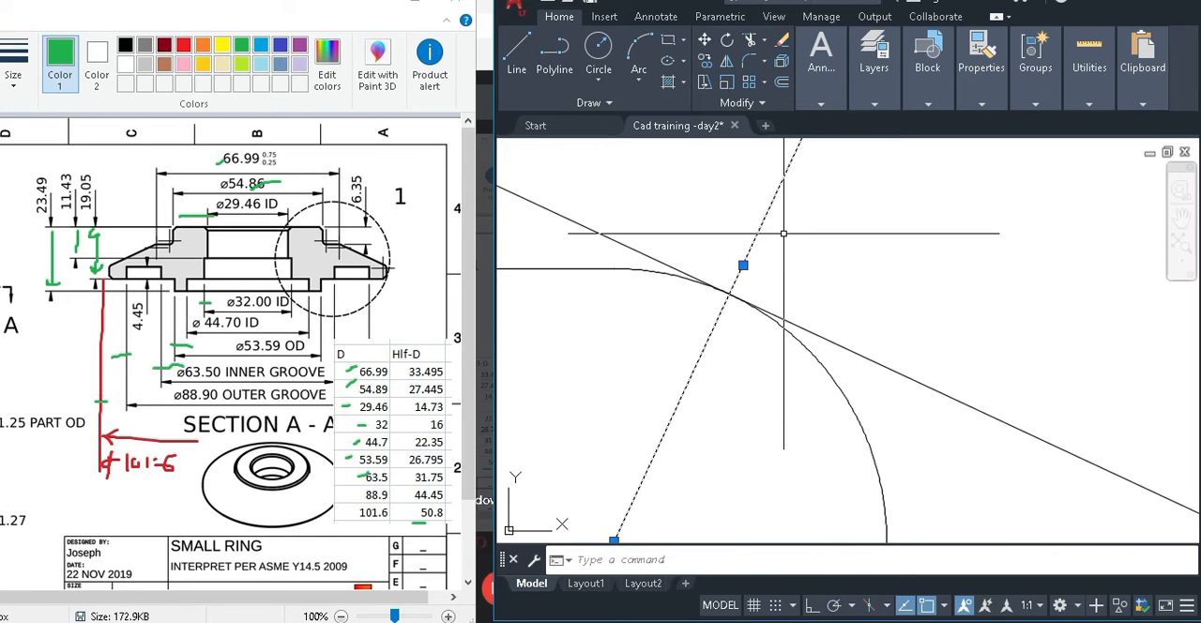
key(Delete)
scroll(773, 248, down, 3)
middle_drag(773, 249, 761, 320)
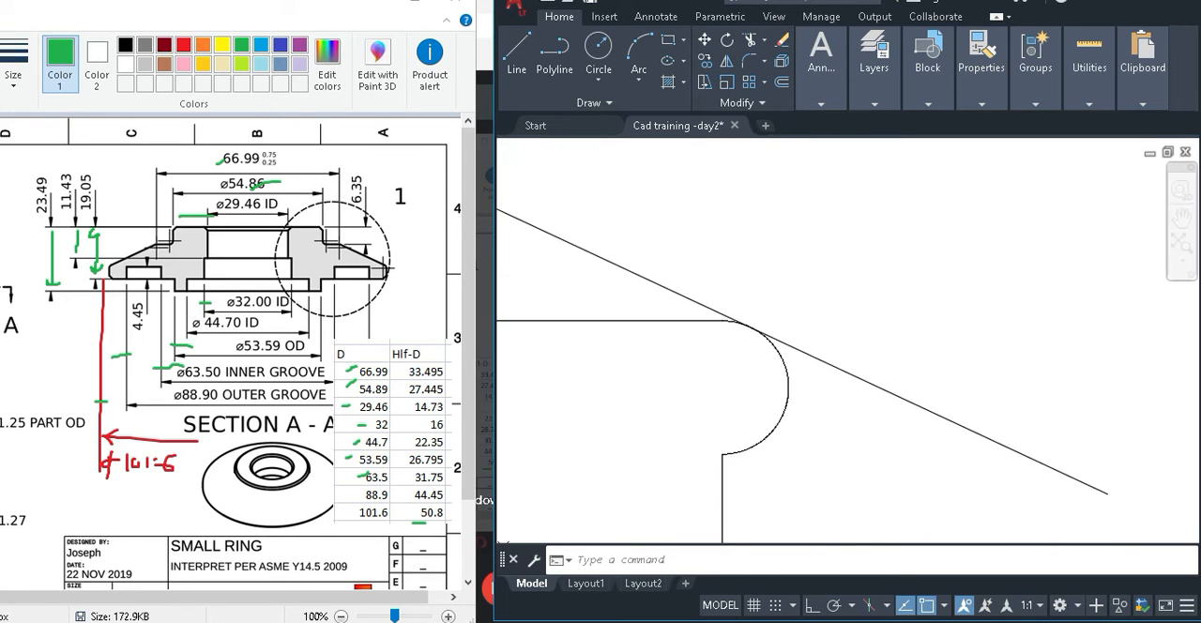
Trim the sloping line above its tangent point and the rest of the half-circle arc below it.
text(tr)
key(space)
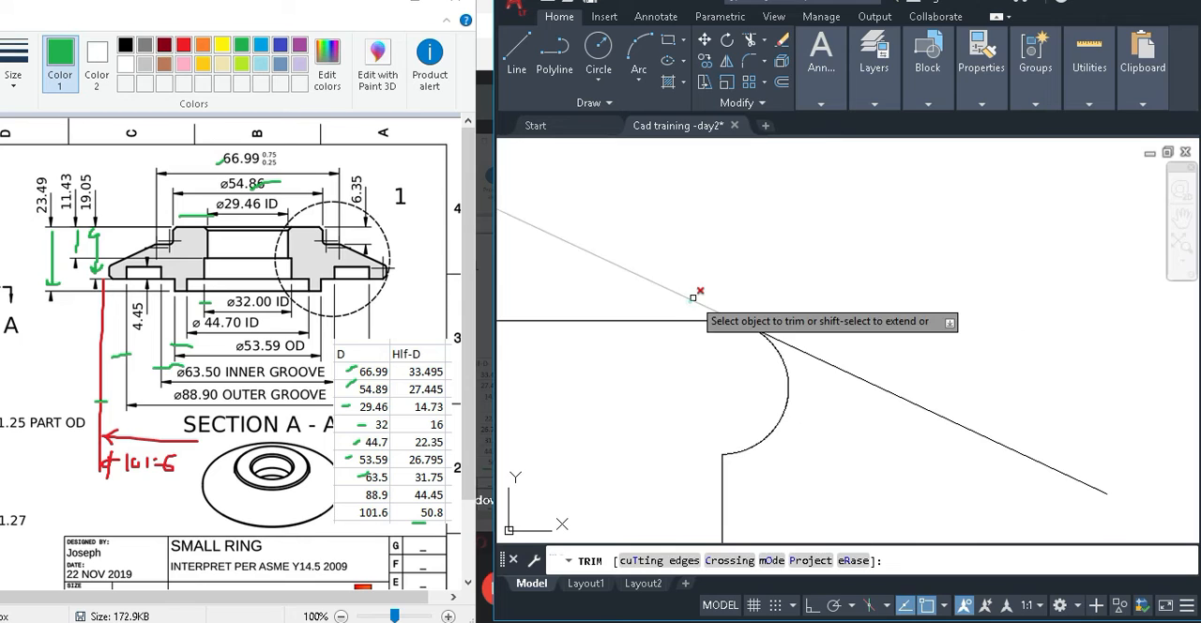
click(694, 298)
click(802, 407)
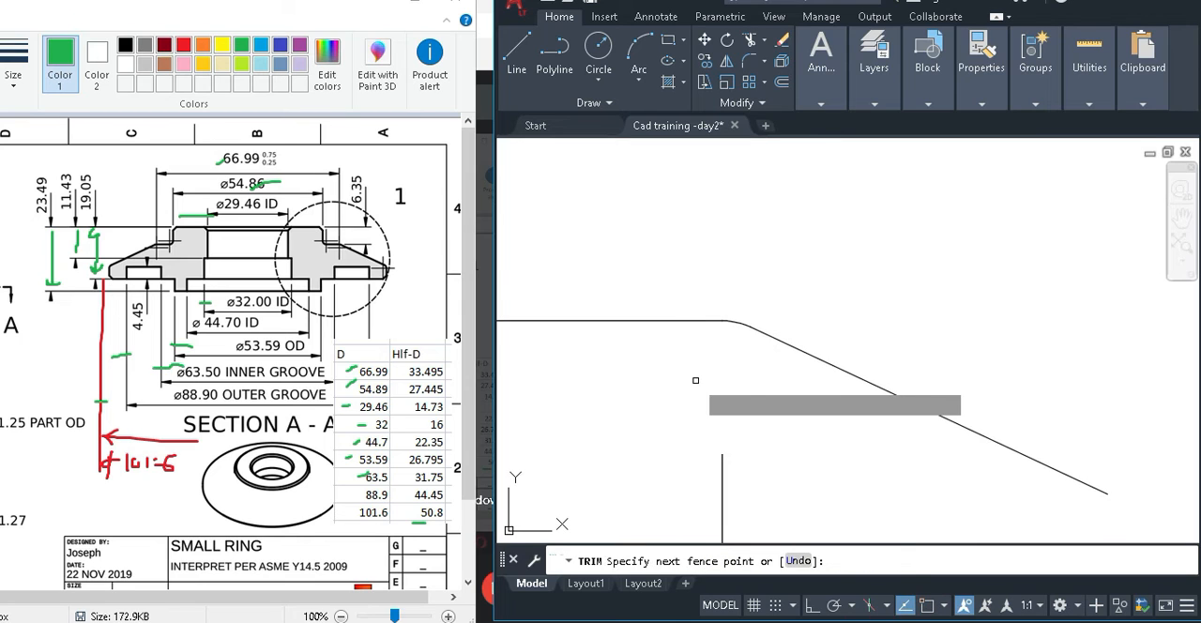
click(695, 380)
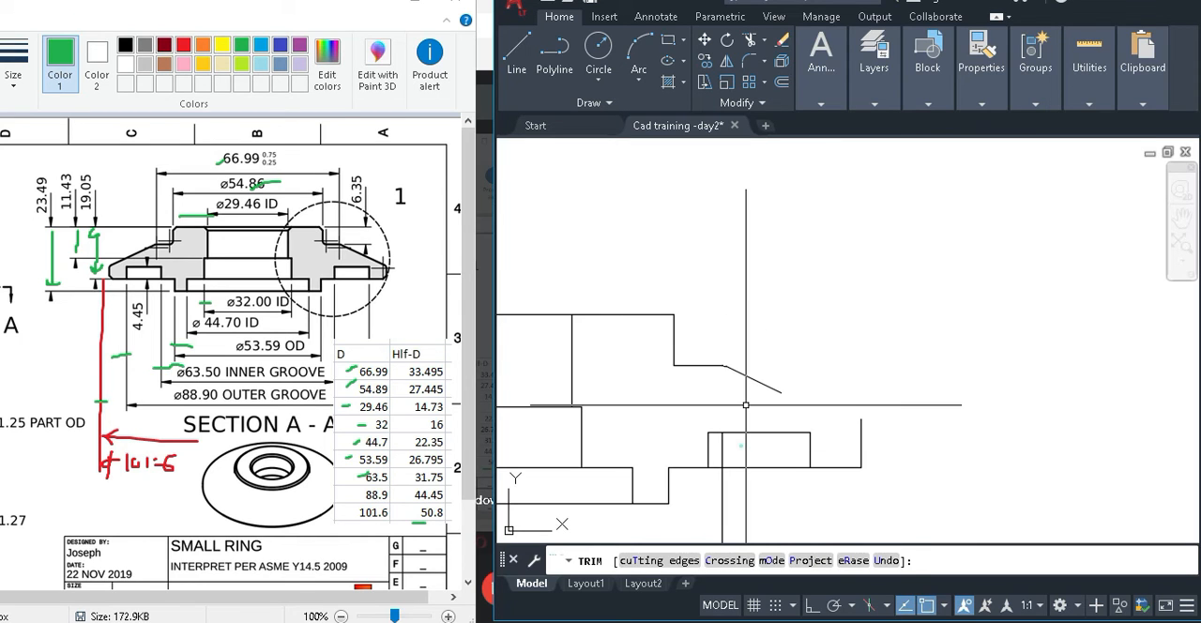
Delete the leftover vertical line running down from the removed arc through the groove outline.
key(Escape)
click(722, 493)
middle_drag(723, 497, 719, 408)
key(Delete)
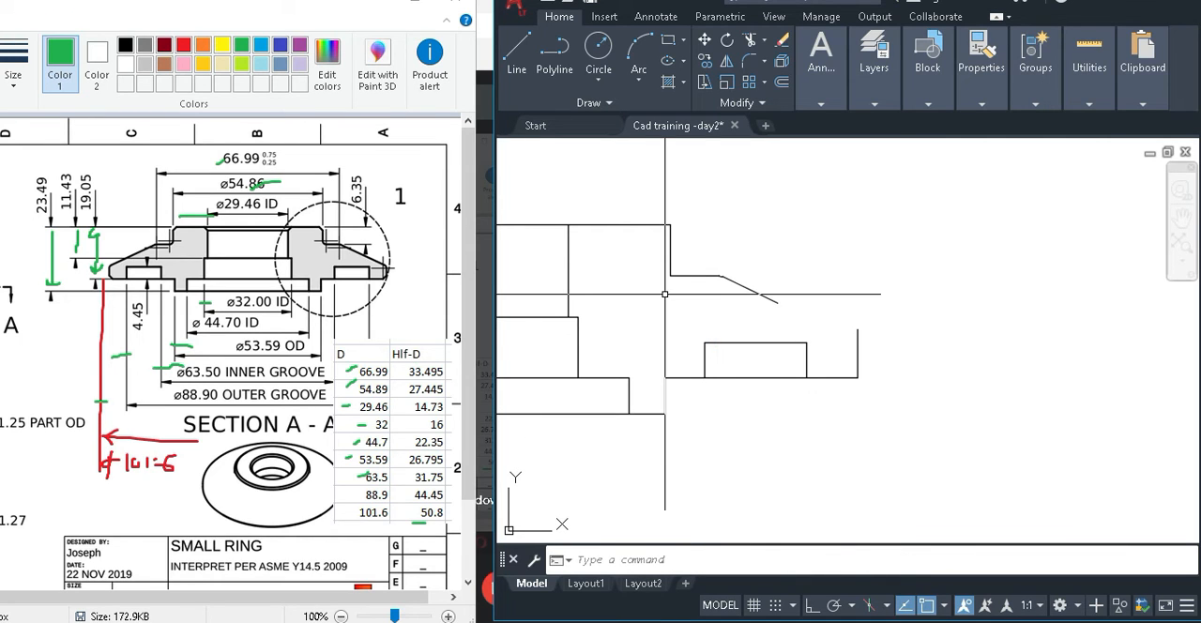
Draw a circle of arbitrary radius in the empty space beyond the end of the shoulder taper.
scroll(751, 294, up, 5)
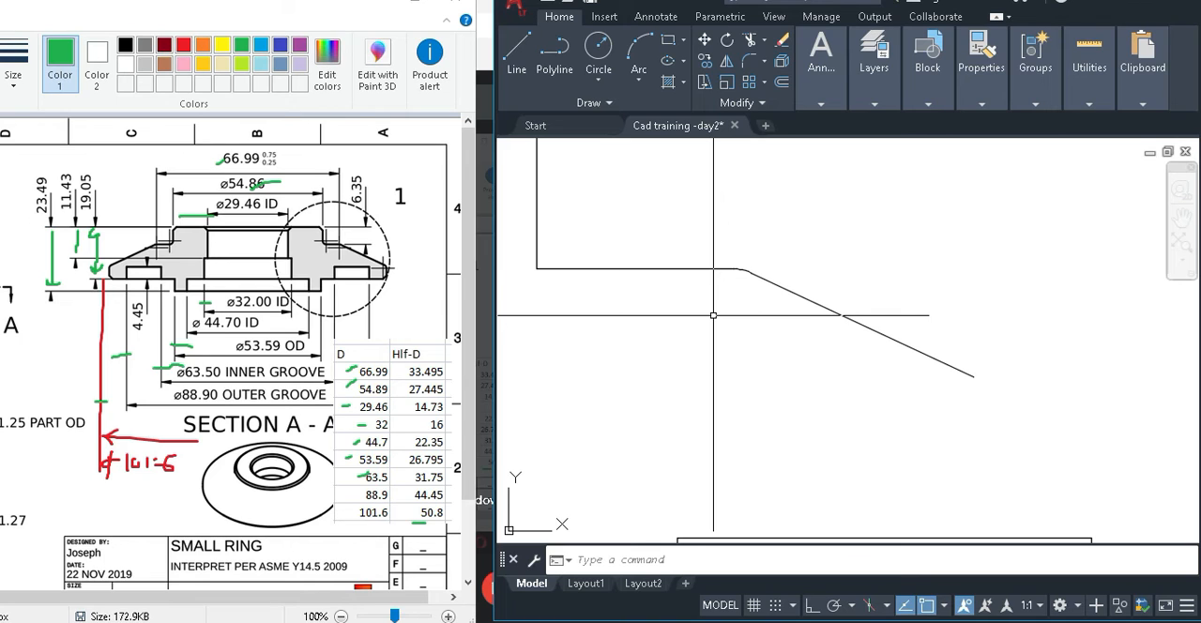
scroll(713, 316, down, 2)
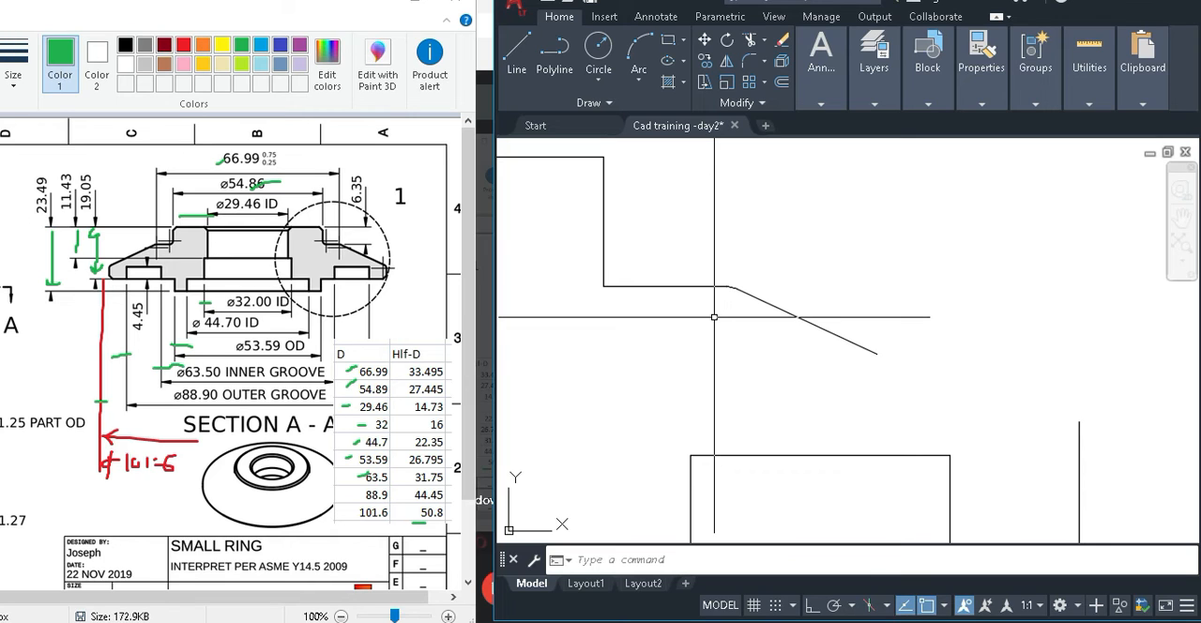
scroll(816, 277, down, 2)
text(c)
key(Return)
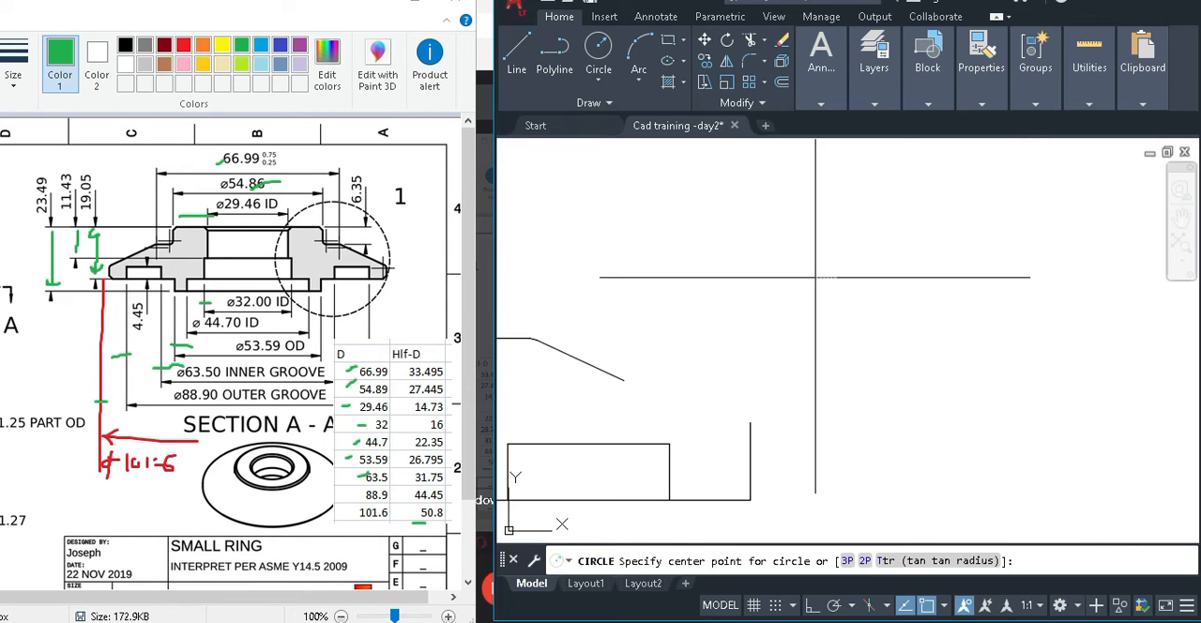
click(816, 278)
click(848, 329)
middle_drag(911, 291, 880, 351)
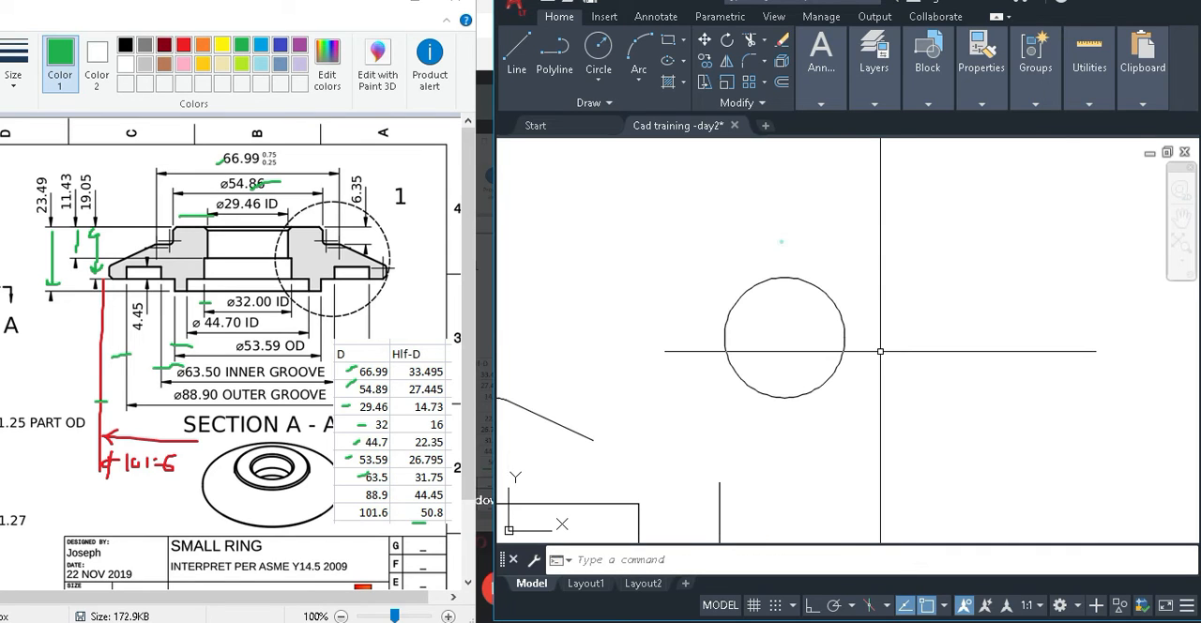
Draw a line from a free point above the circle to a tangent point on the circle's upper-right side.
click(782, 242)
text(l)
key(Return)
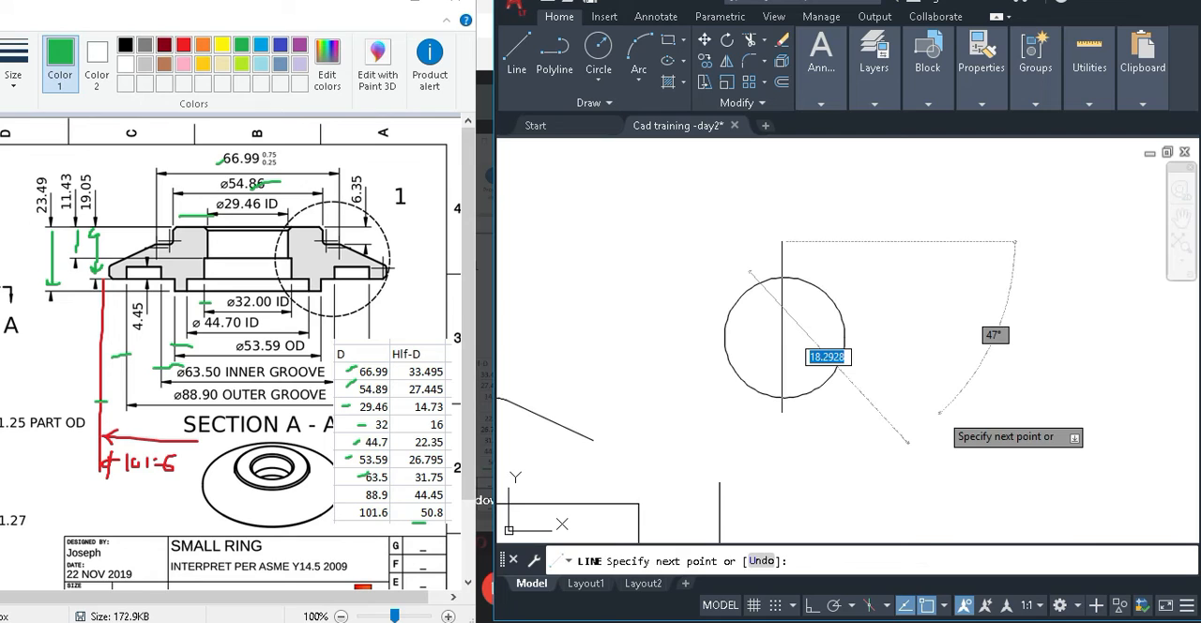
key(F8)
shift+right_click(878, 310)
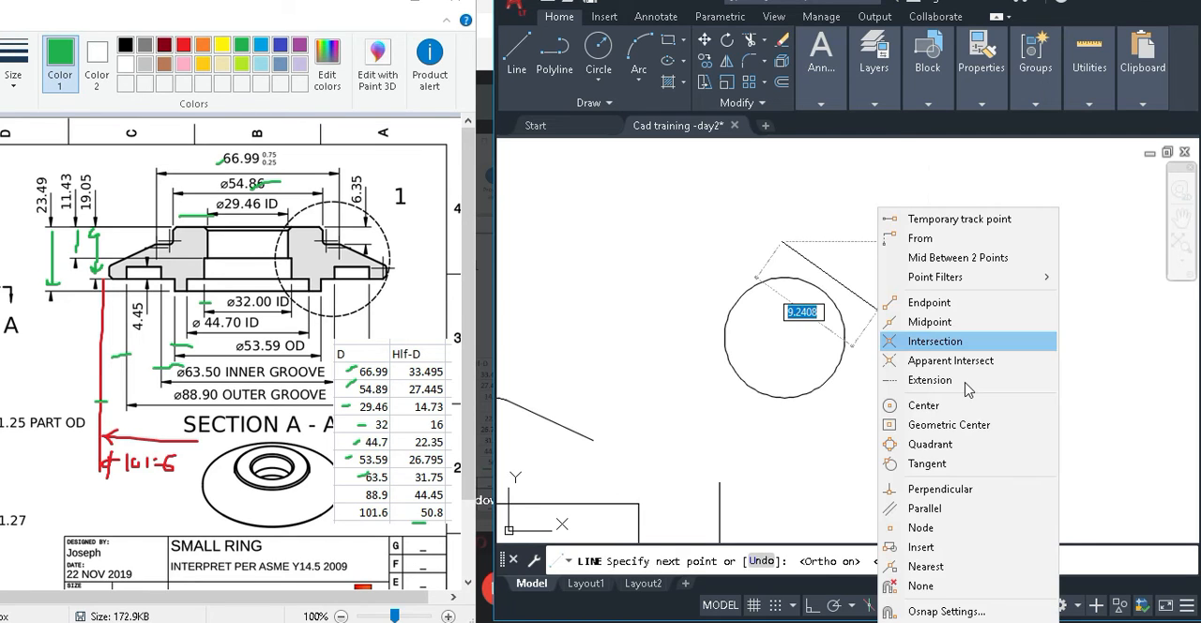
click(927, 464)
key(F8)
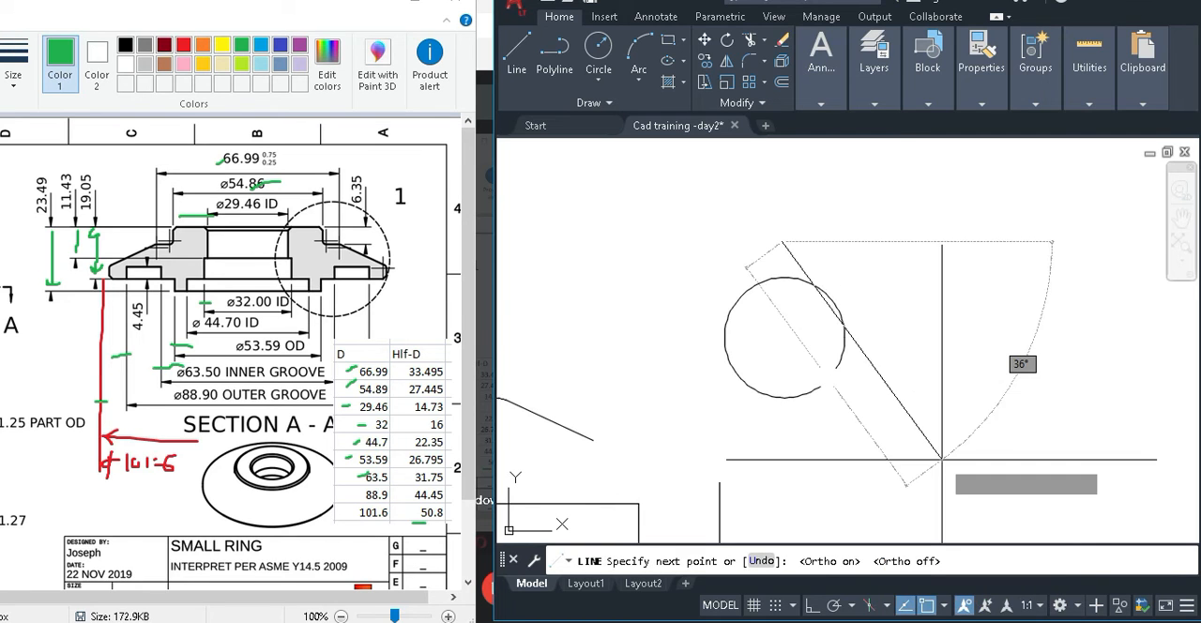
click(826, 298)
key(Return)
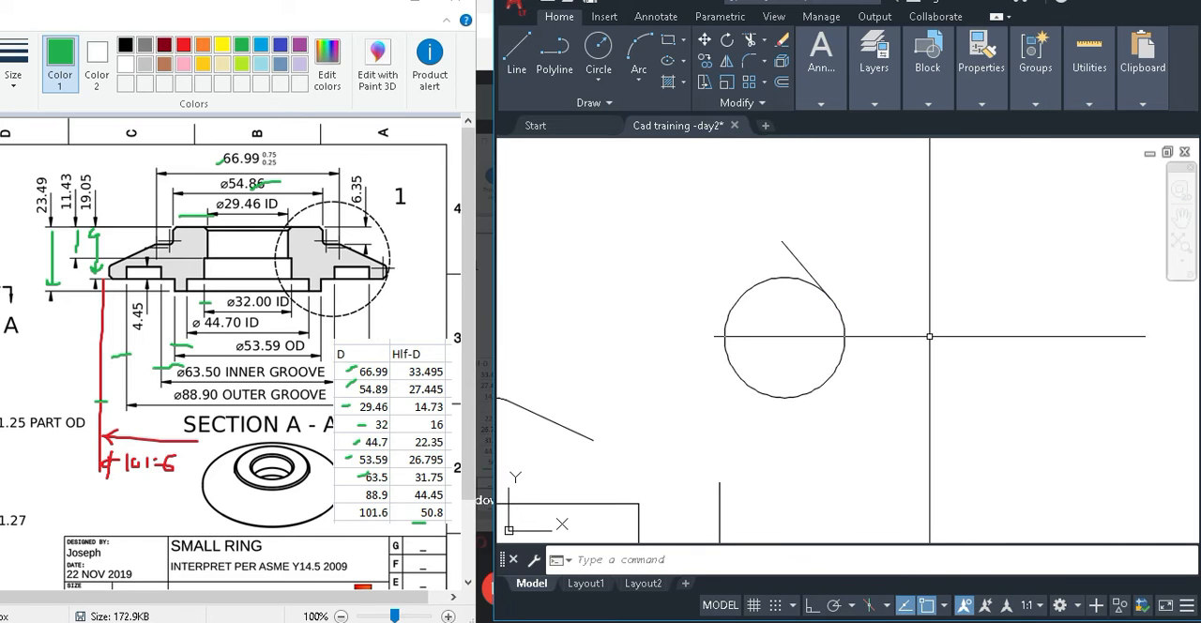
scroll(817, 281, up, 5)
scroll(817, 282, down, 3)
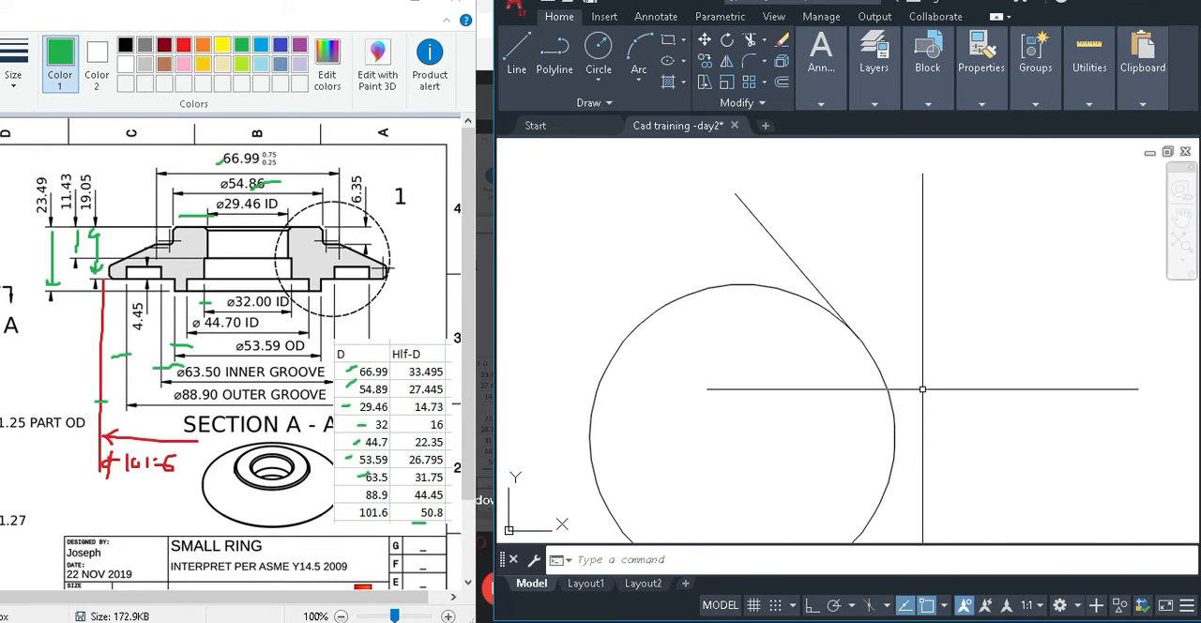
scroll(927, 387, down, 4)
scroll(917, 382, up, 2)
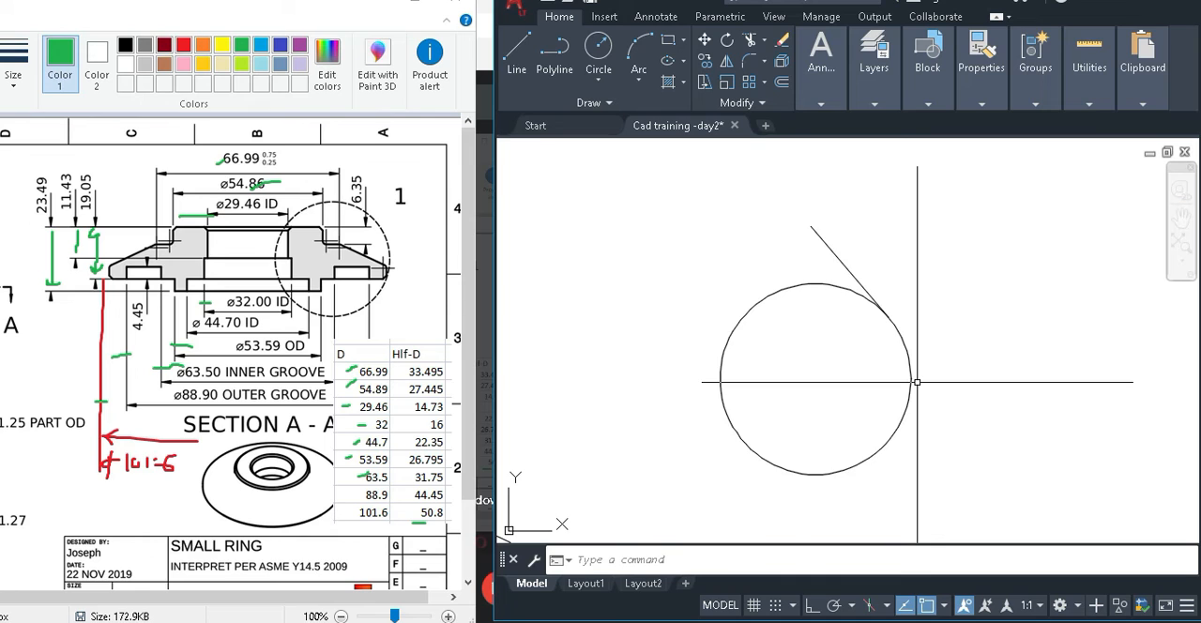
Draw a line from a free point at the circle's lower left to a tangent point on its upper-left side.
text(l)
key(Return)
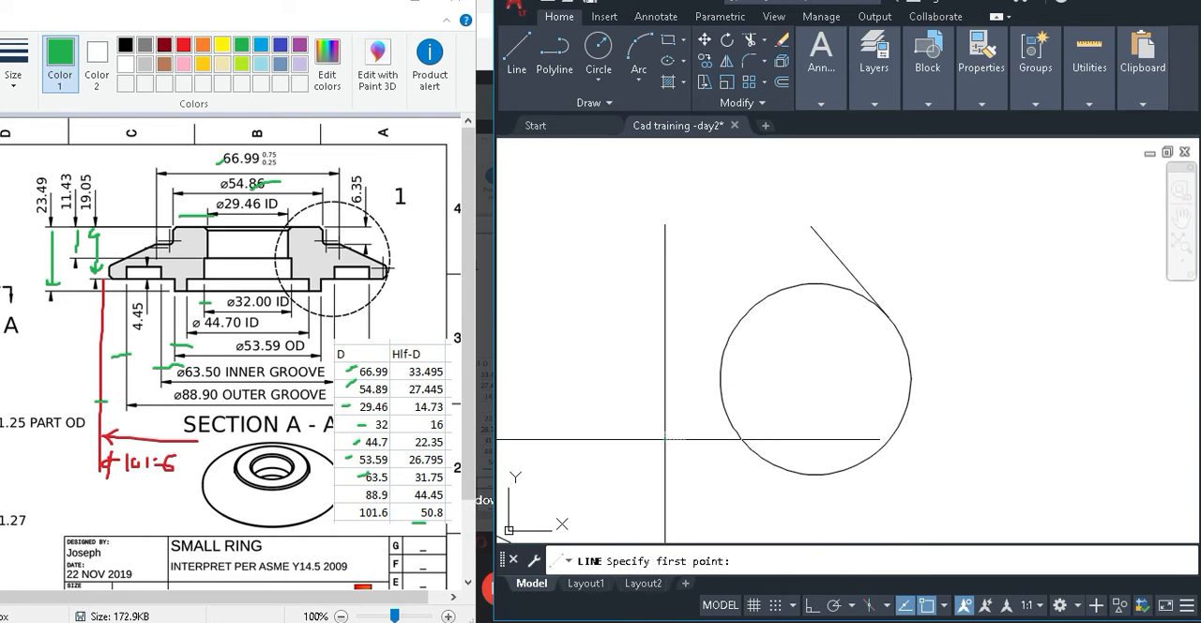
click(665, 439)
shift+right_click(736, 319)
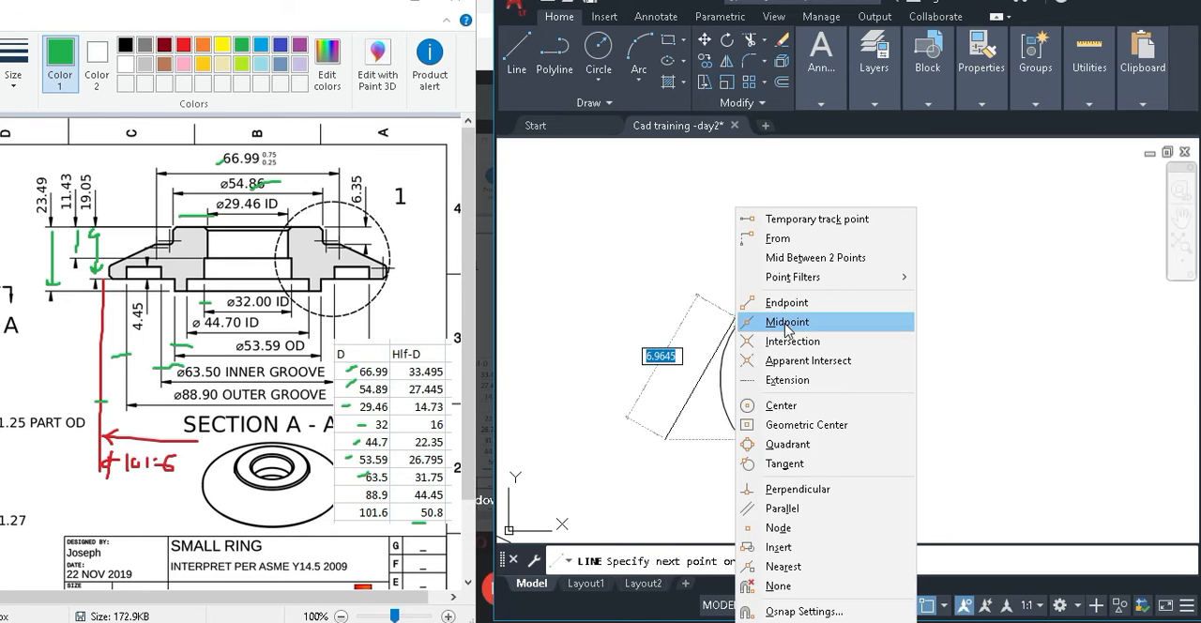
click(789, 444)
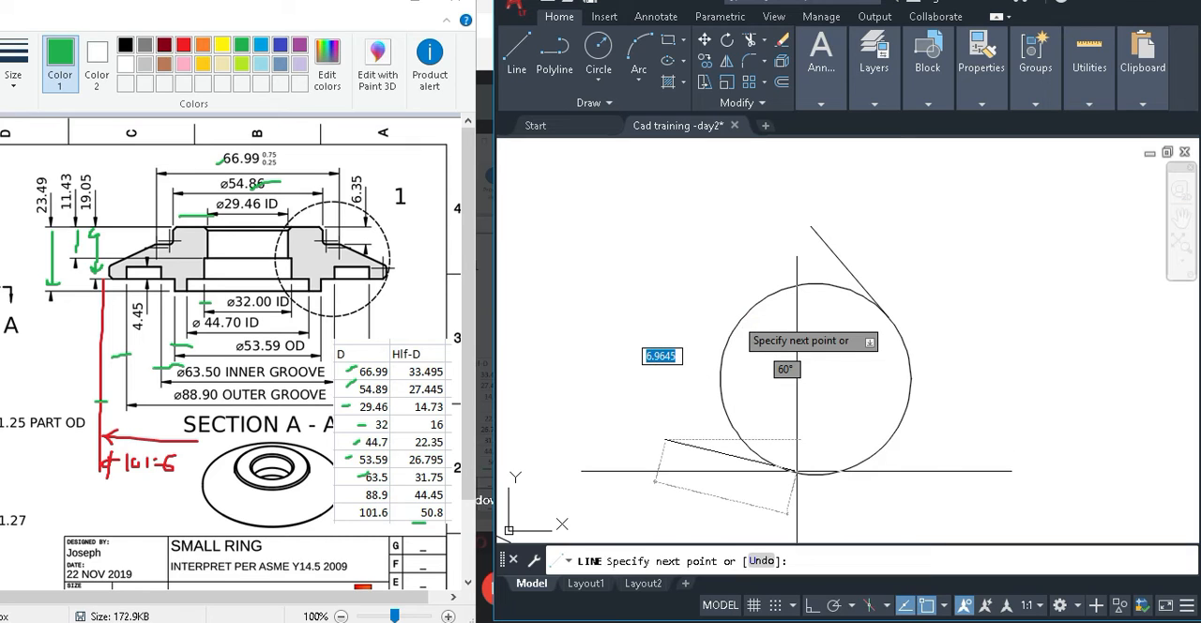
click(750, 309)
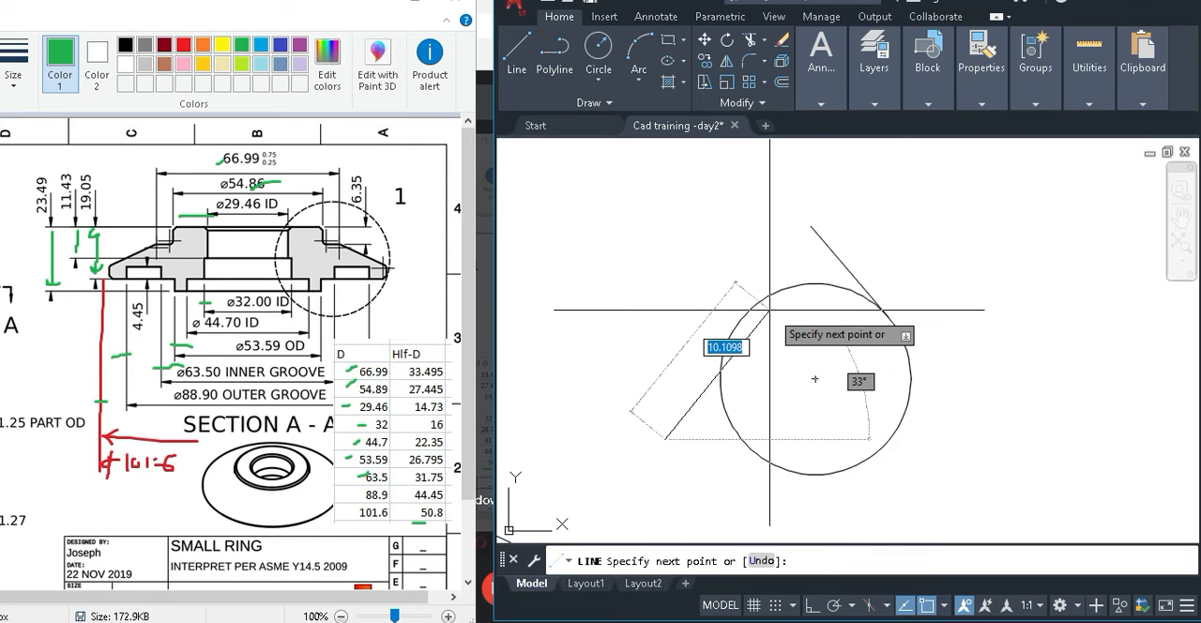
shift+right_click(729, 337)
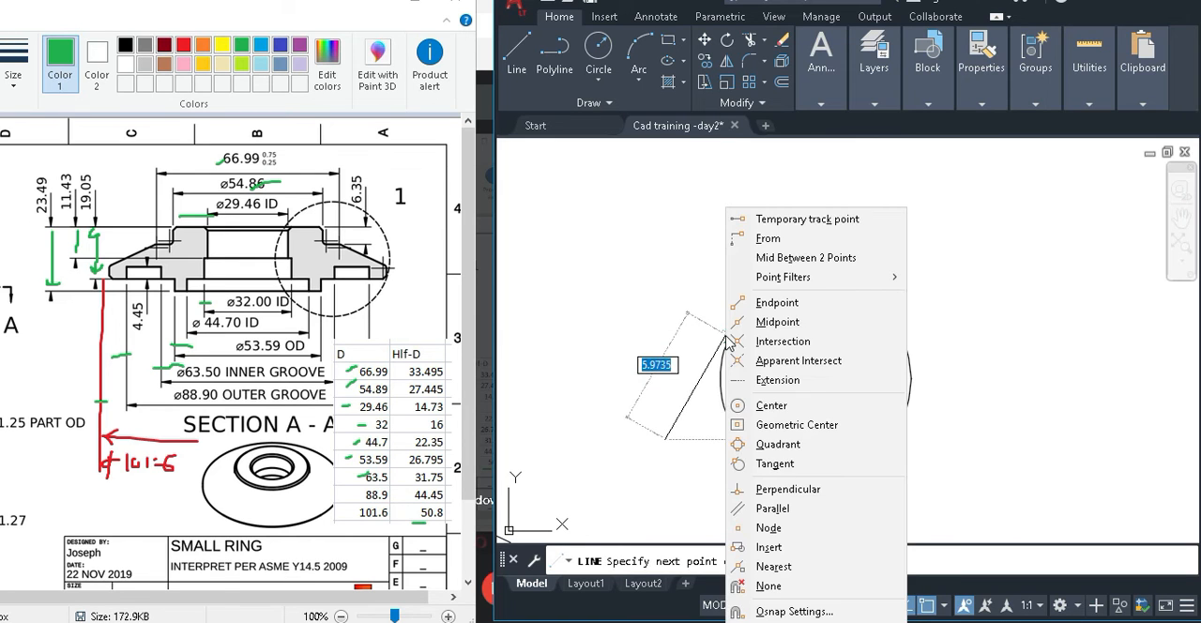
click(775, 463)
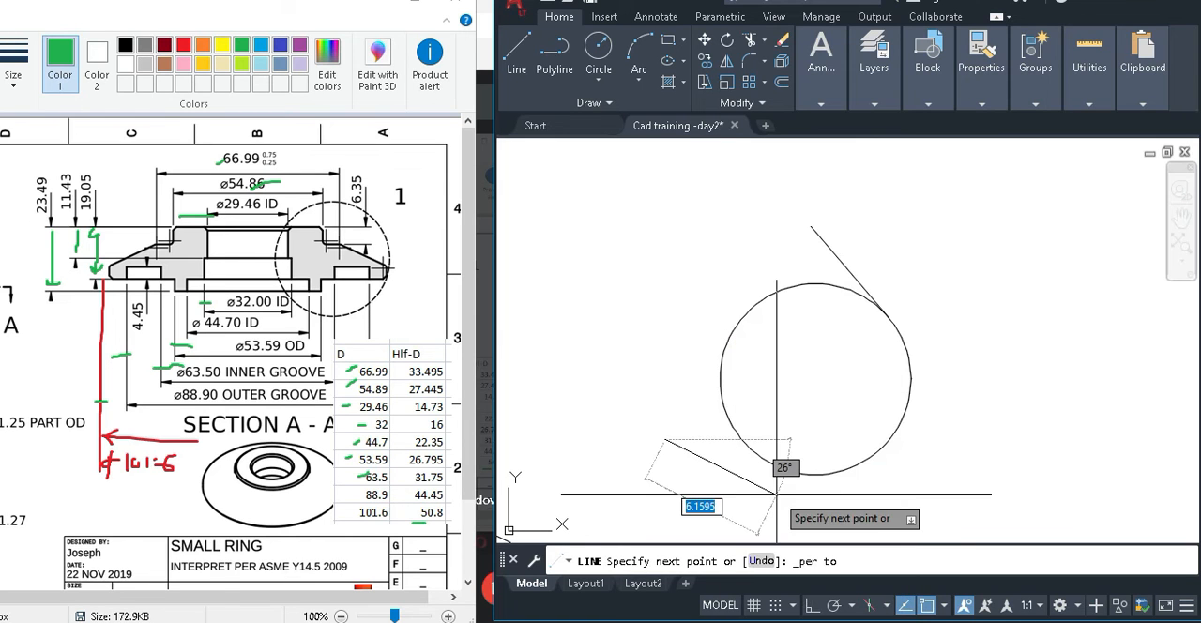
shift+right_click(742, 369)
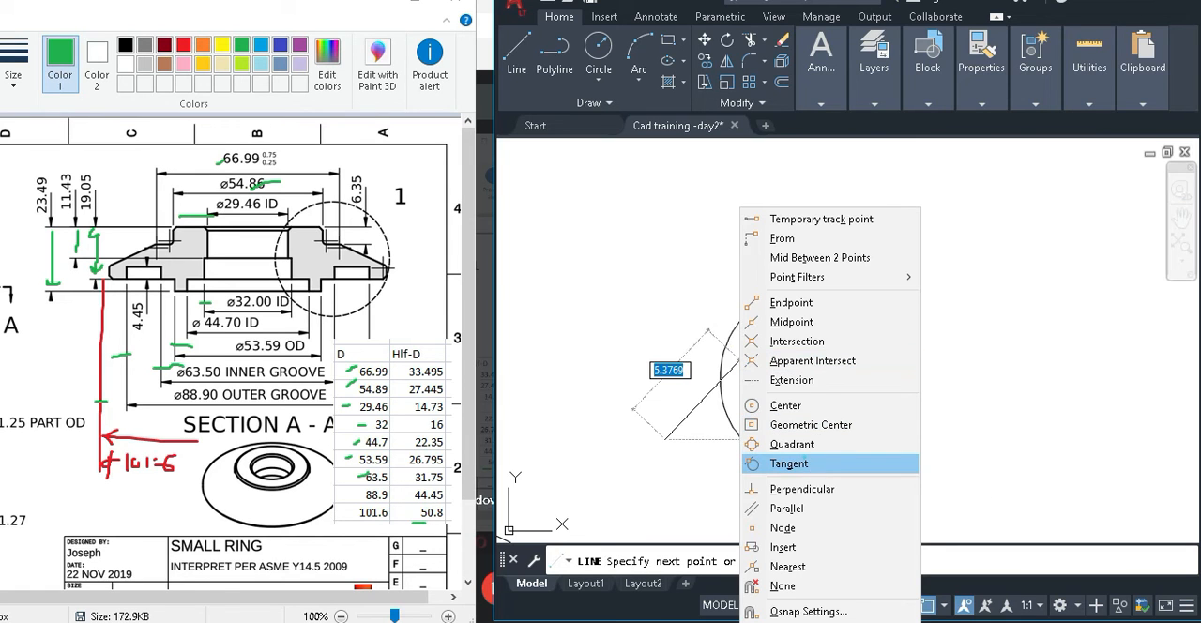
click(793, 462)
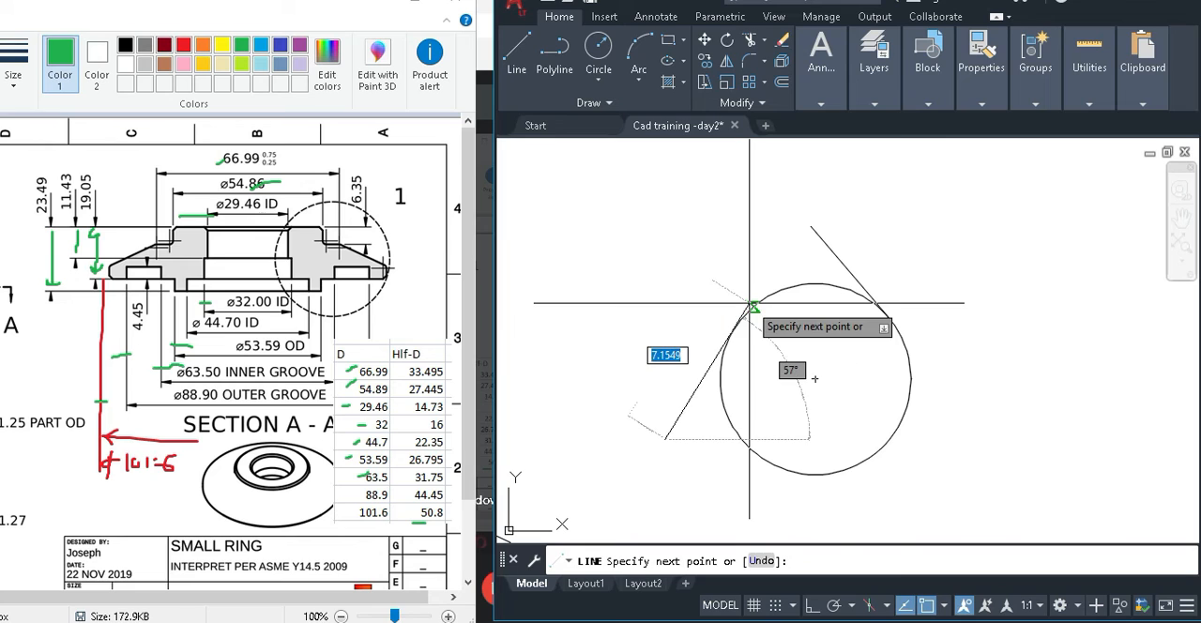
scroll(815, 378, up, 2)
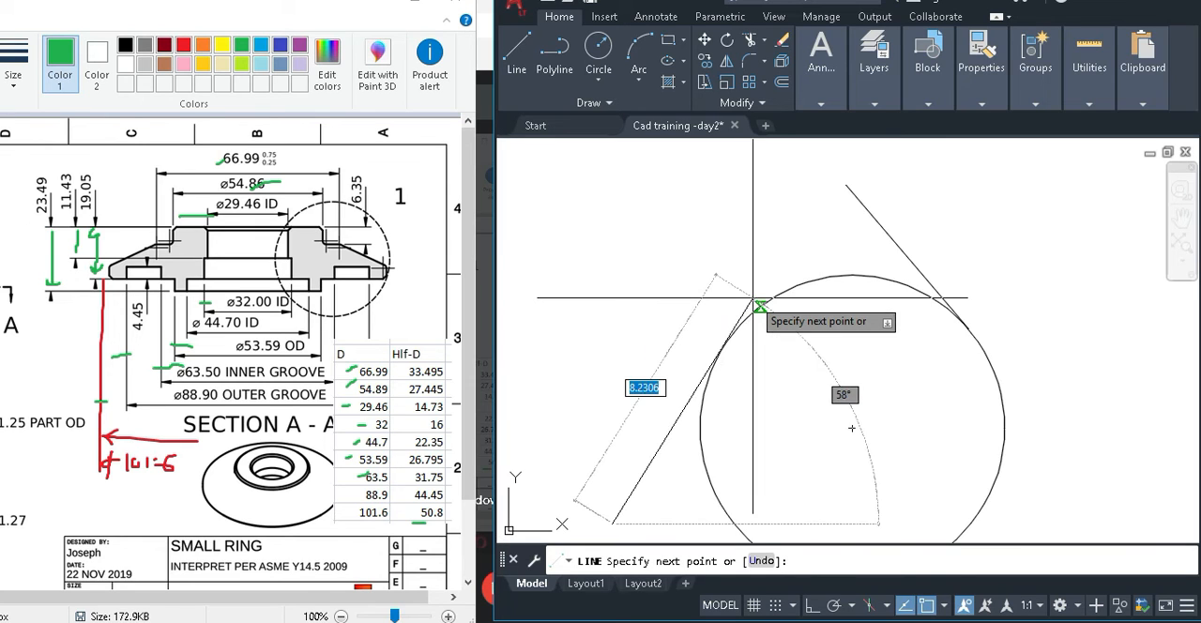
scroll(753, 300, up, 2)
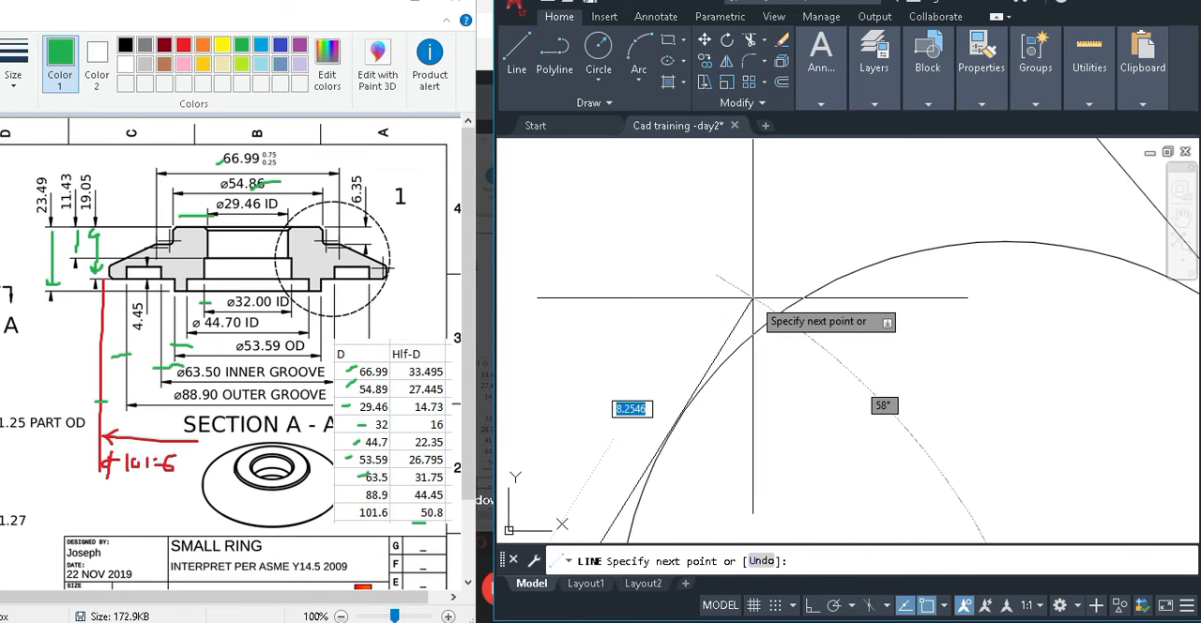
shift+right_click(766, 322)
click(837, 463)
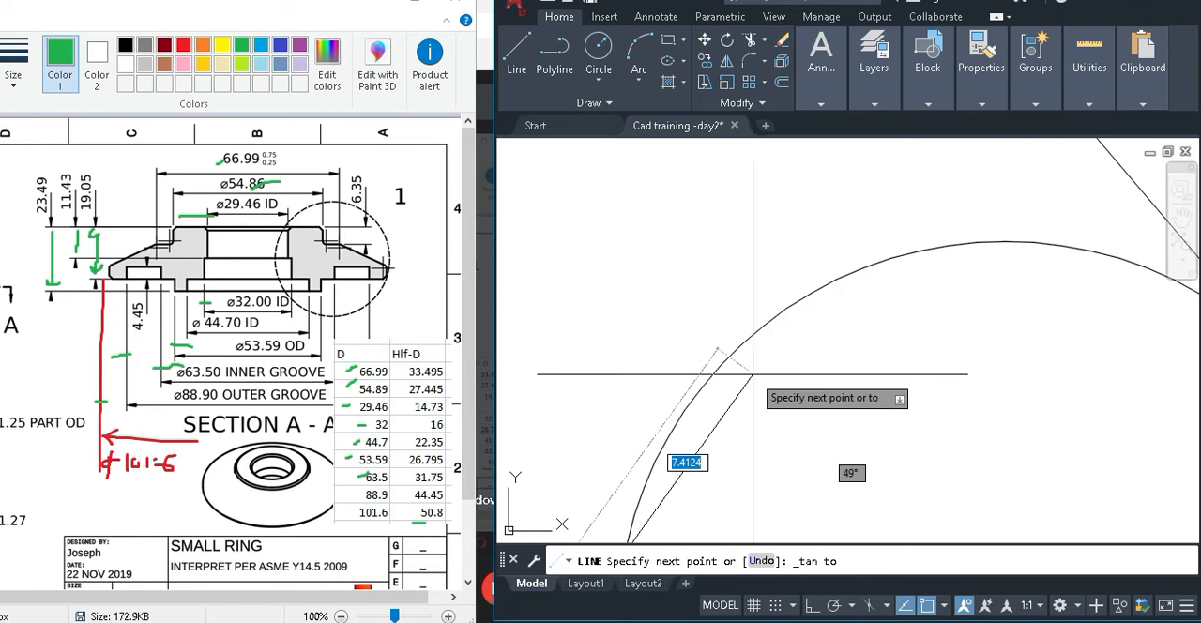
click(715, 376)
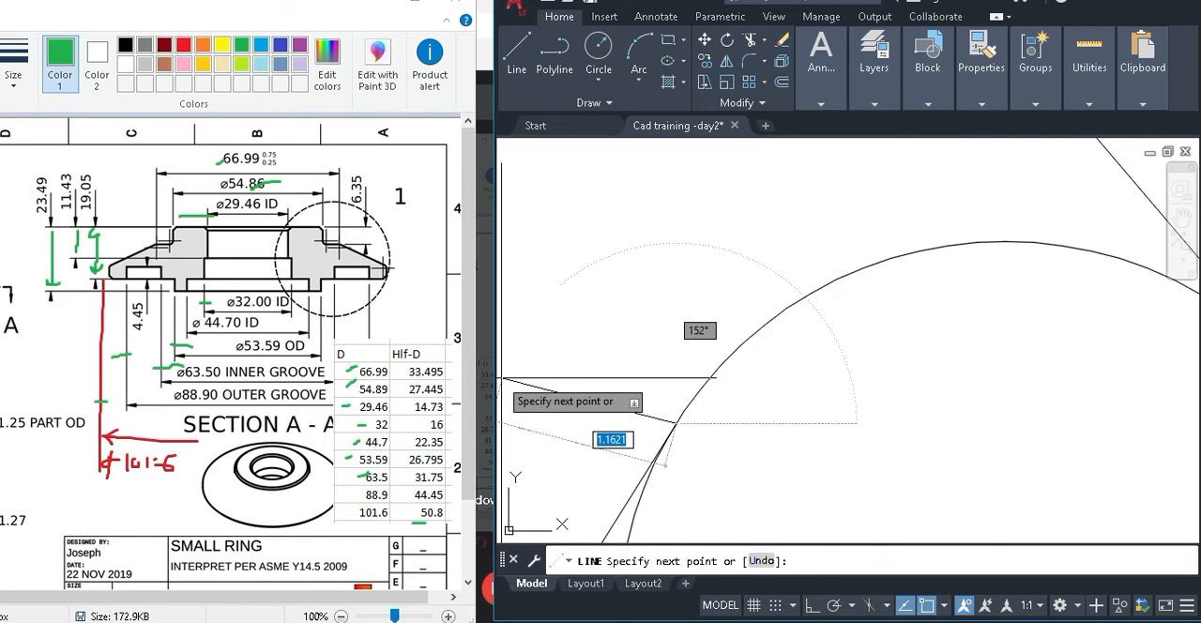
key(Escape)
Stretch the upper end of the lower-left sloping line to a tangent point on the circle.
scroll(778, 340, down, 4)
middle_drag(791, 384, 753, 321)
scroll(649, 351, up, 2)
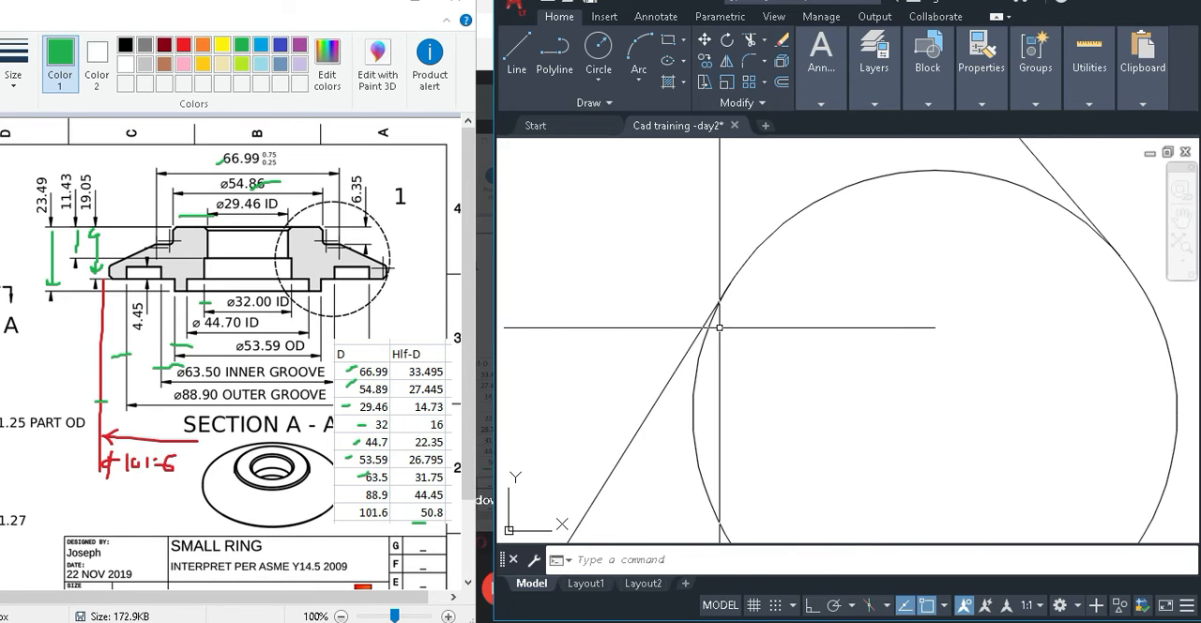
click(697, 331)
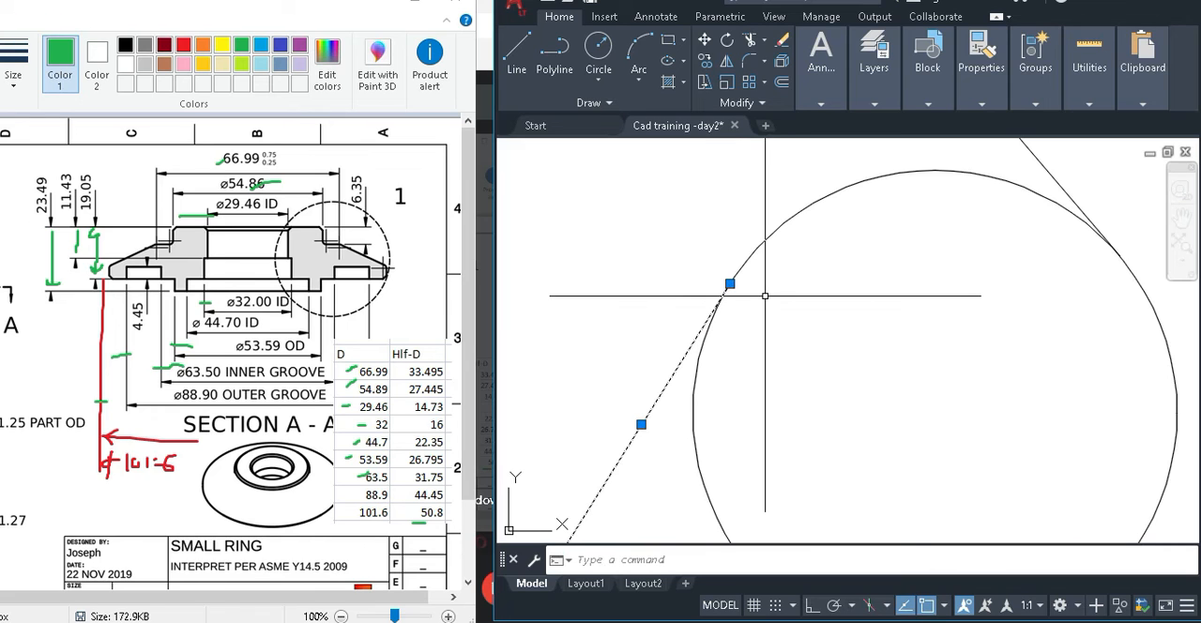
click(731, 283)
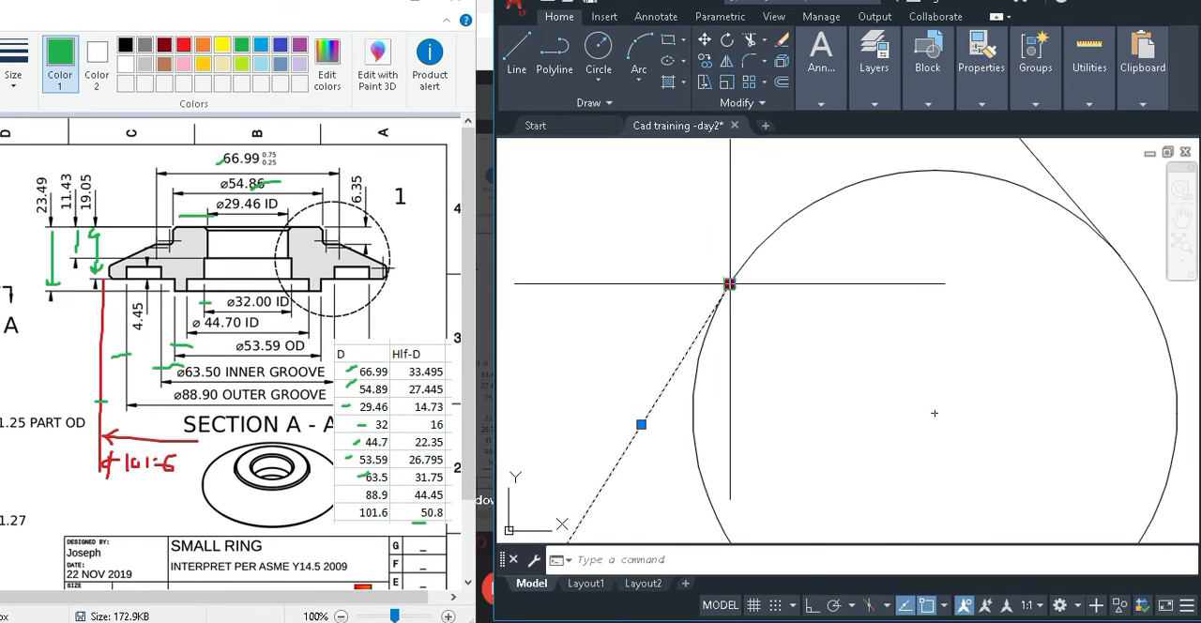
shift+right_click(632, 368)
click(677, 464)
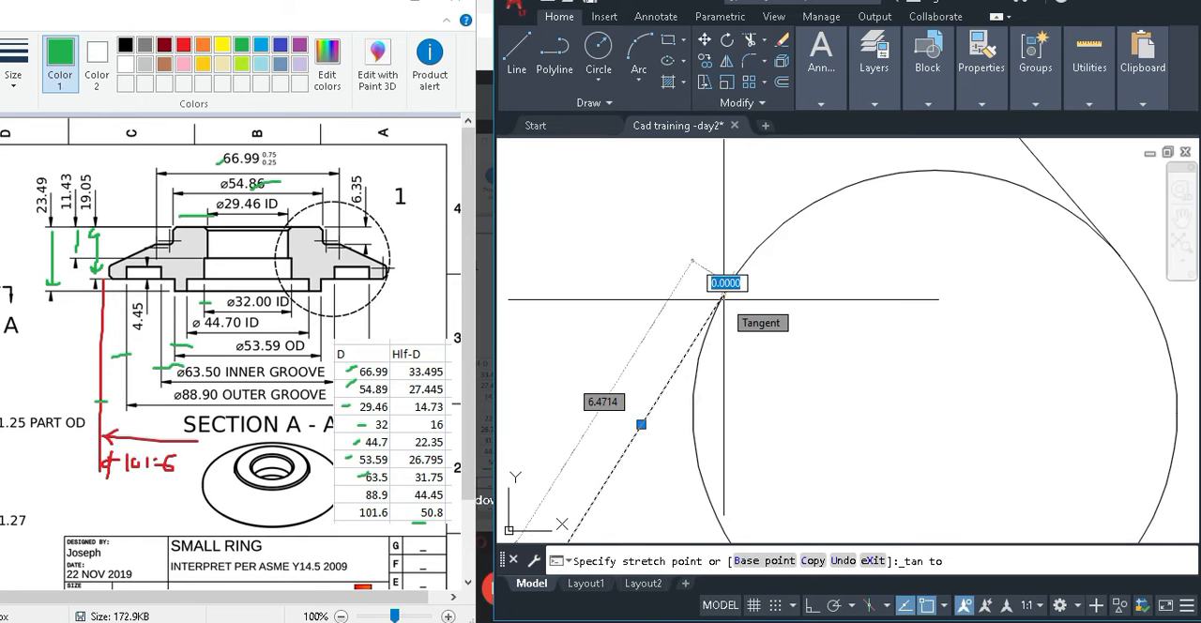
click(727, 280)
scroll(739, 288, up, 4)
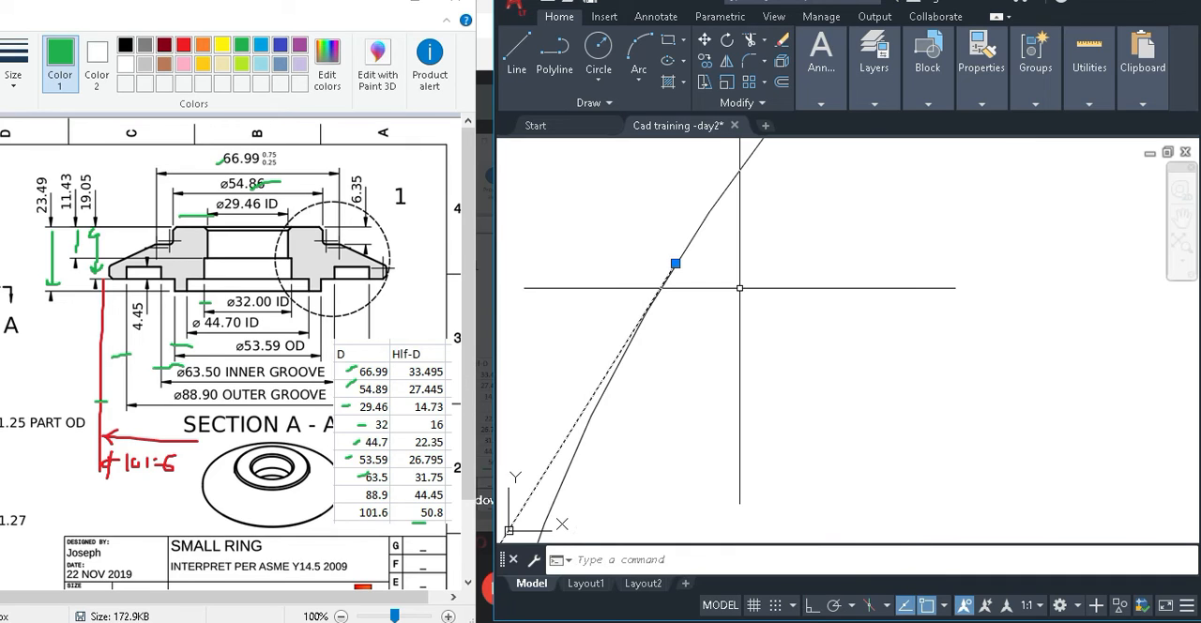
key(Escape)
scroll(699, 280, up, 3)
scroll(692, 278, down, 4)
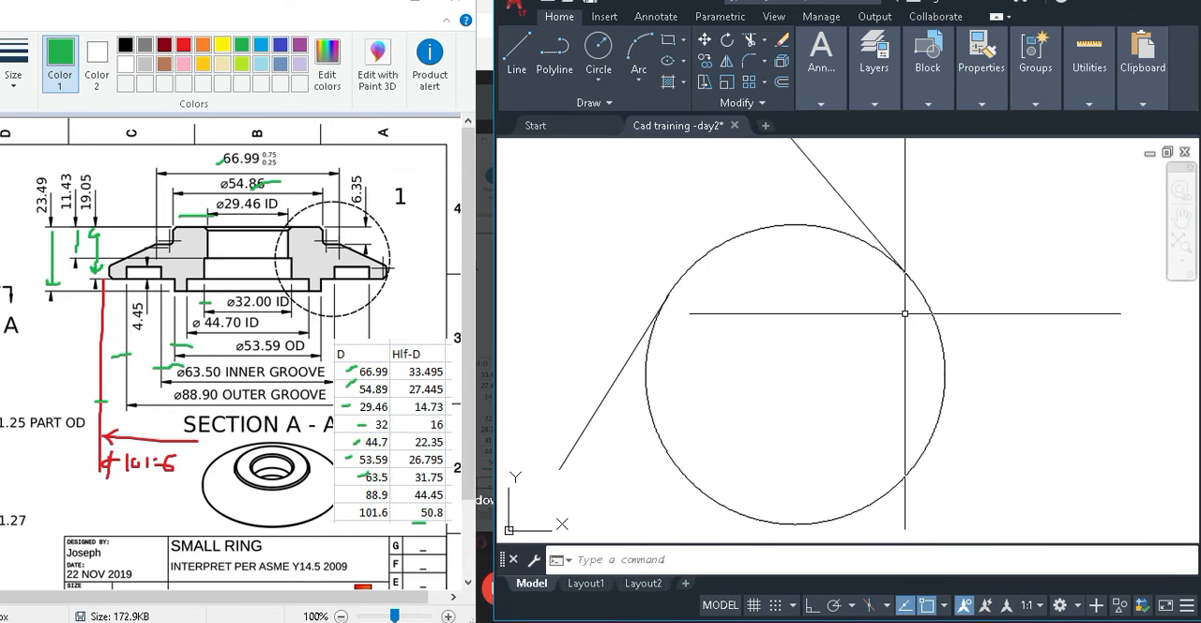
Draw a line from the upper-right tangent point to the circle's center.
text(l)
key(Return)
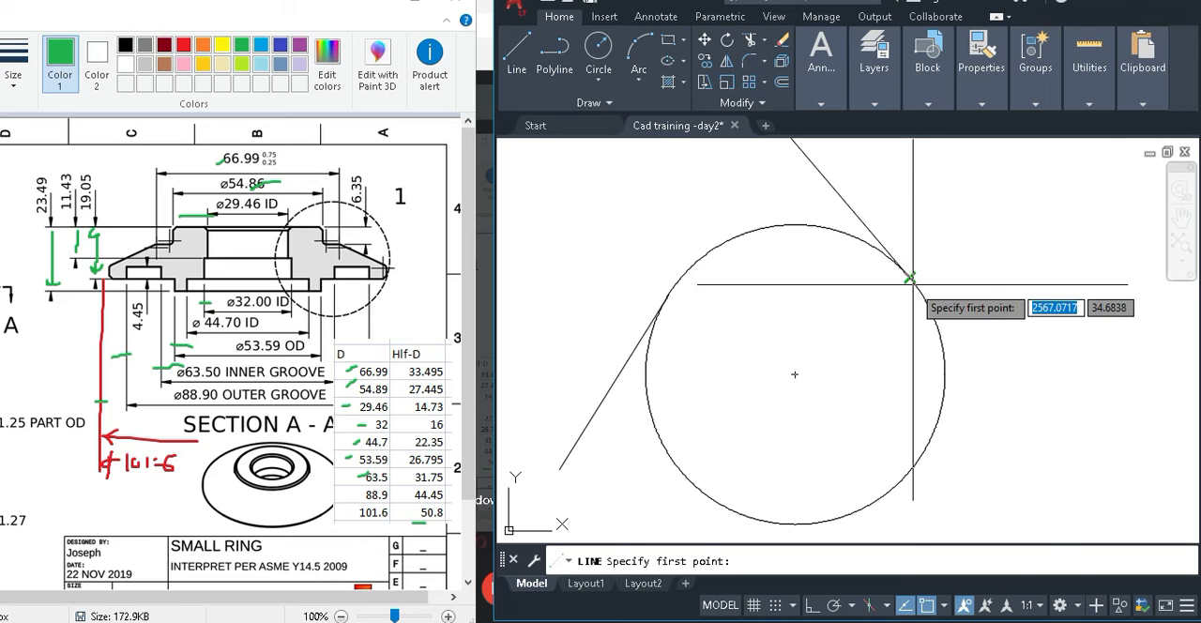
scroll(913, 284, up, 3)
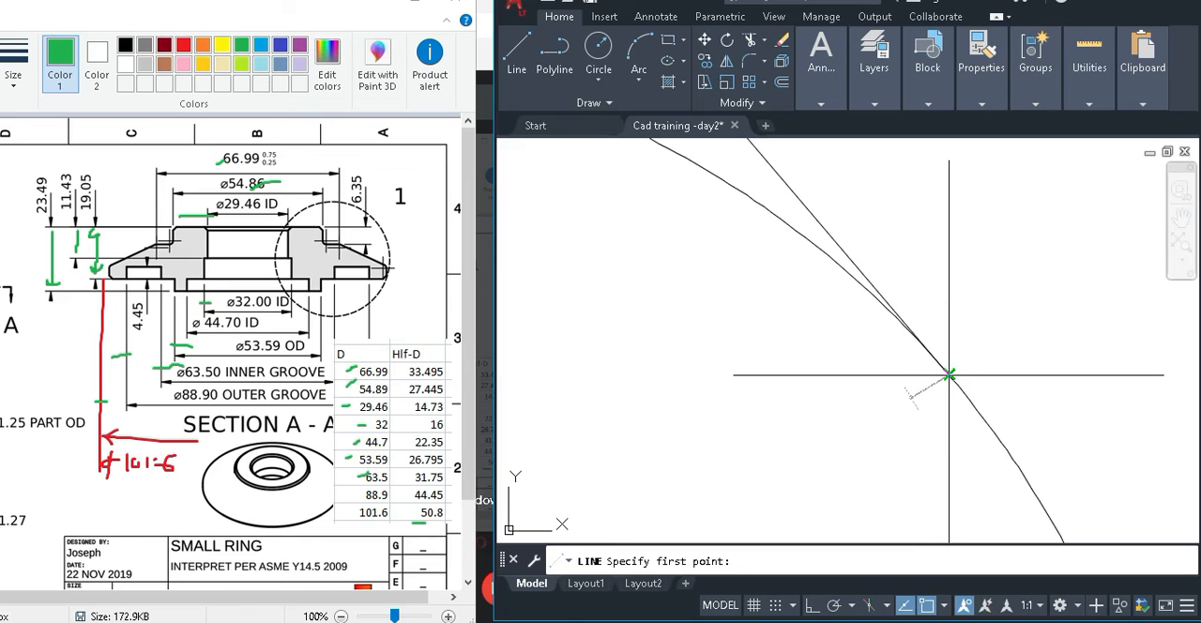
click(950, 375)
scroll(950, 375, down, 5)
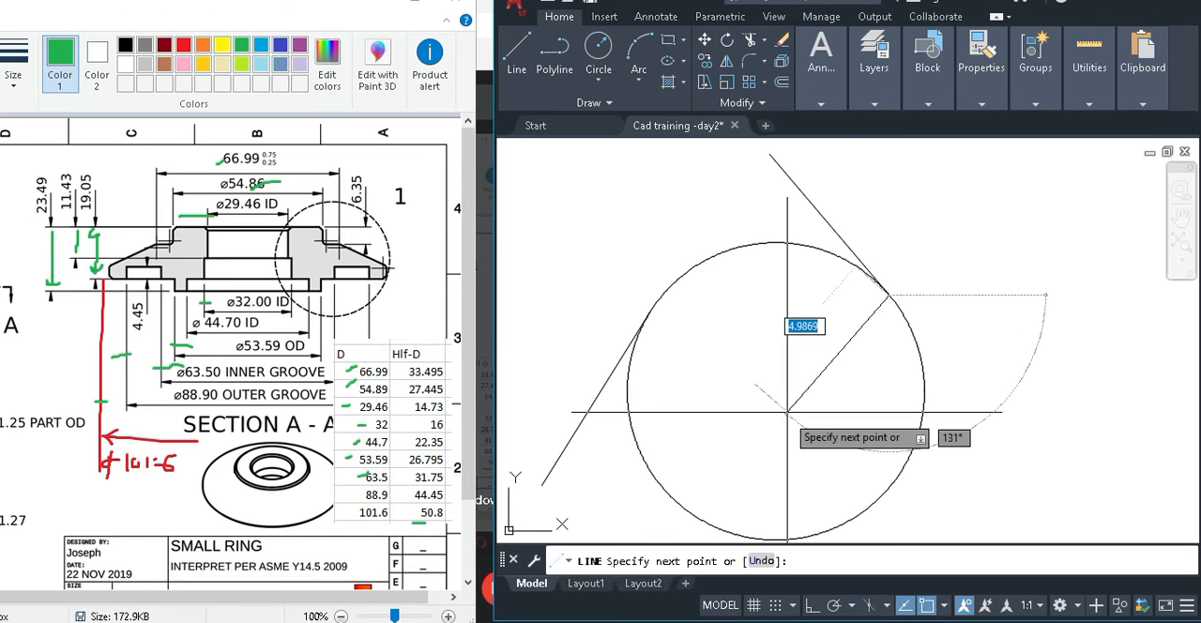
shift+right_click(923, 402)
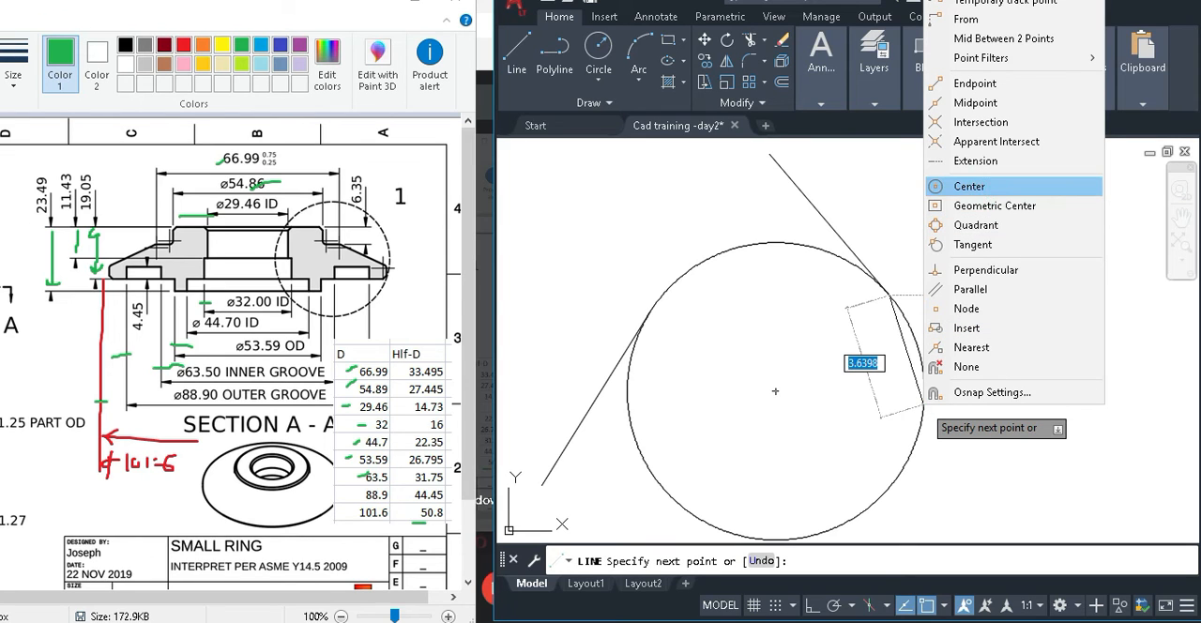
click(981, 186)
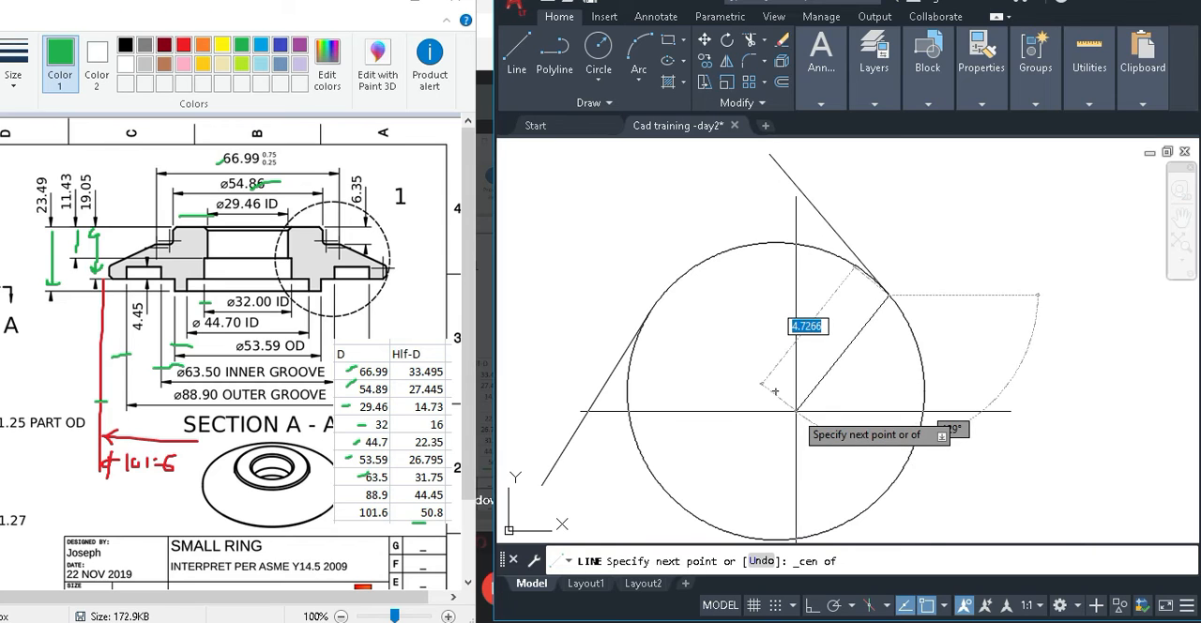
click(781, 404)
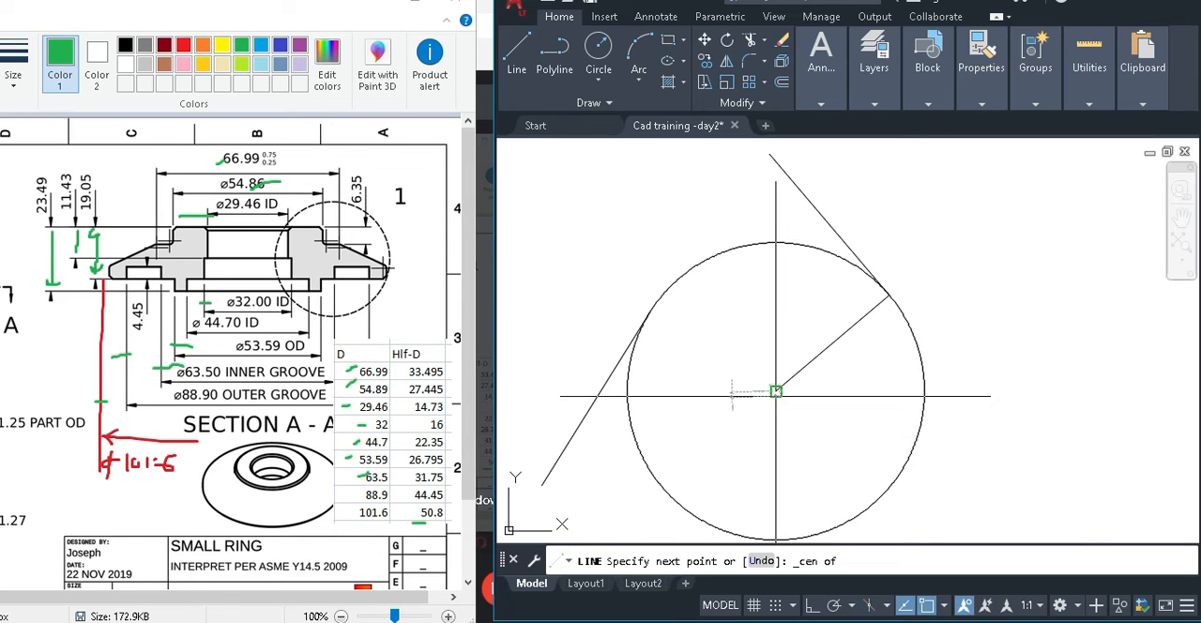
key(Return)
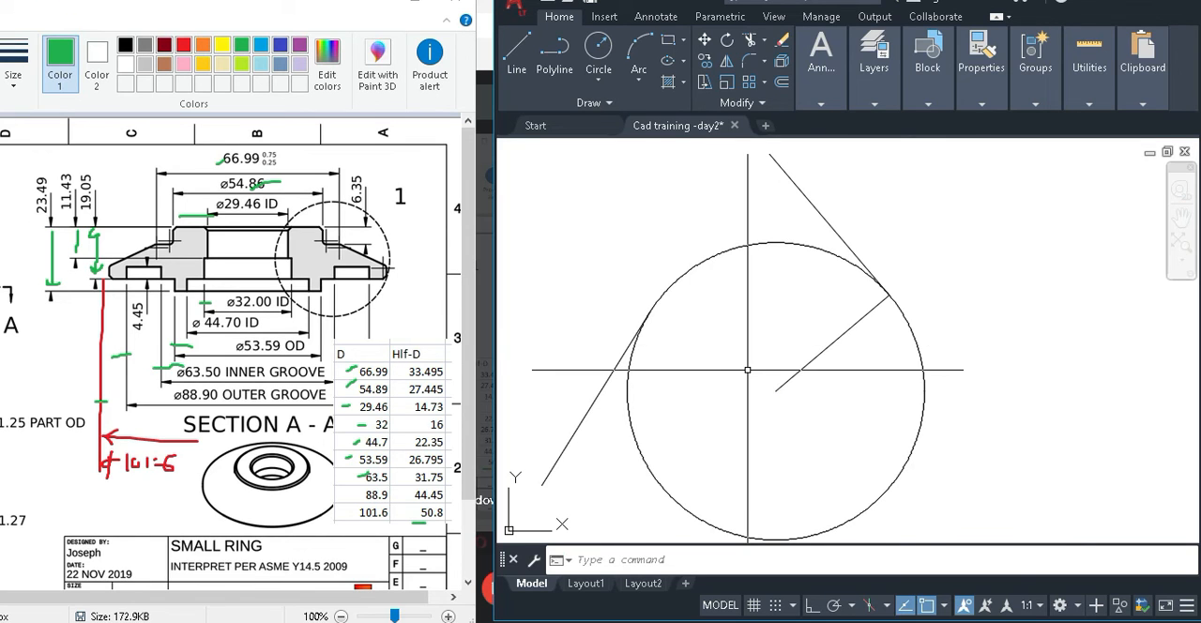
Draw a line from the upper-left tangent point on the circle to the circle's center.
text(l)
key(Return)
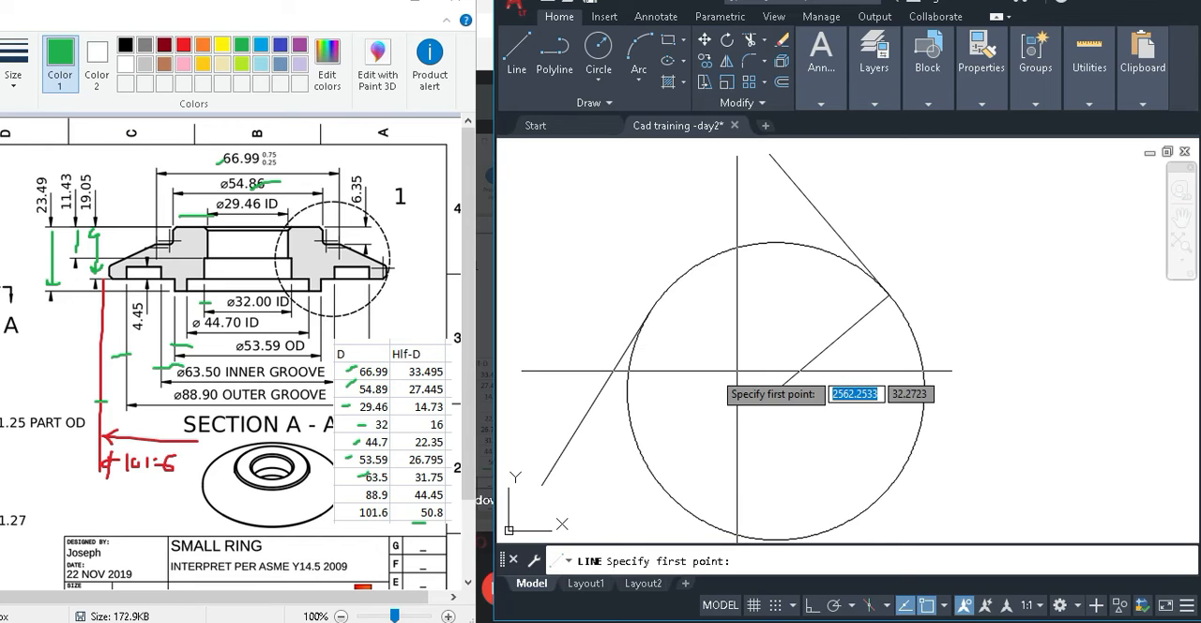
scroll(649, 317, up, 4)
scroll(651, 310, up, 2)
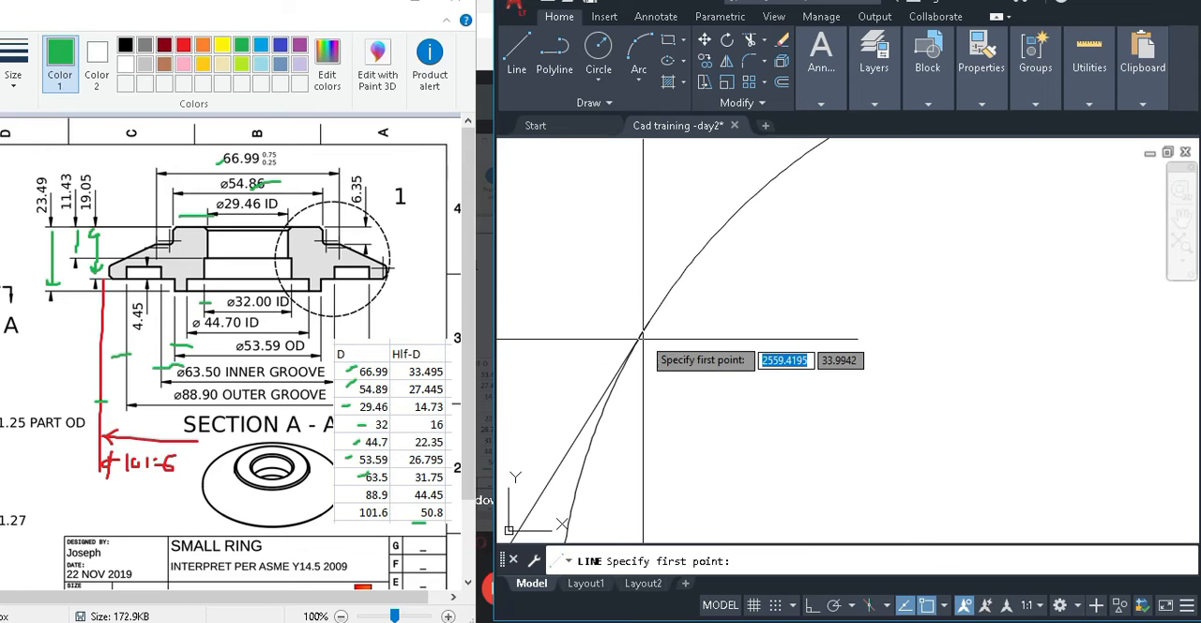
scroll(657, 314, up, 3)
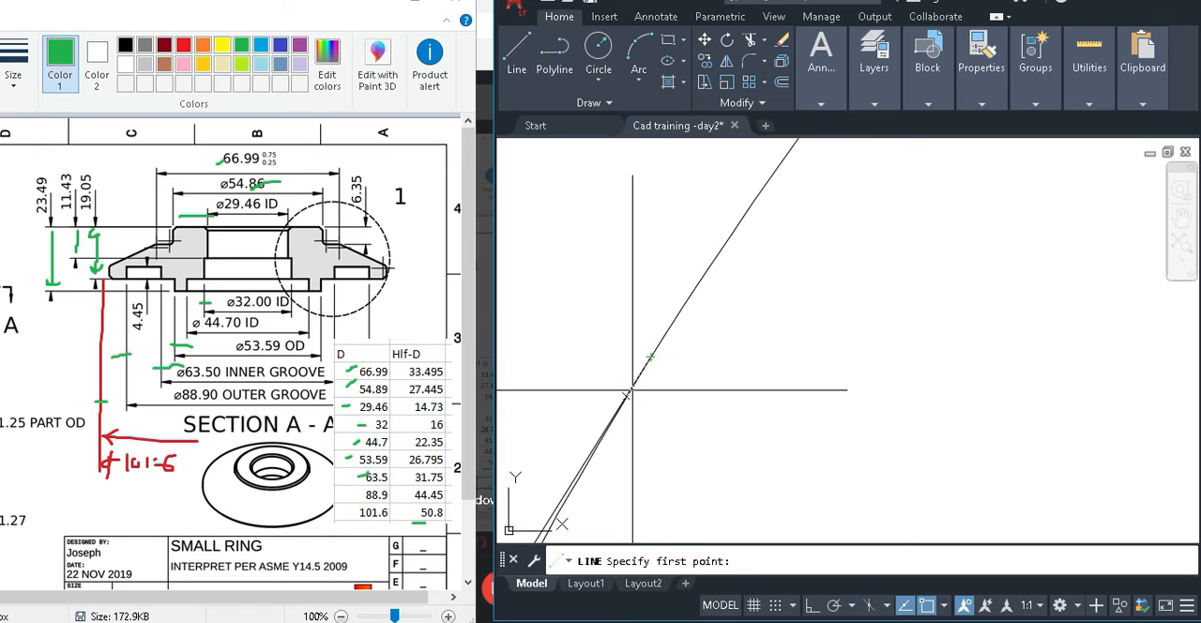
shift+right_click(677, 315)
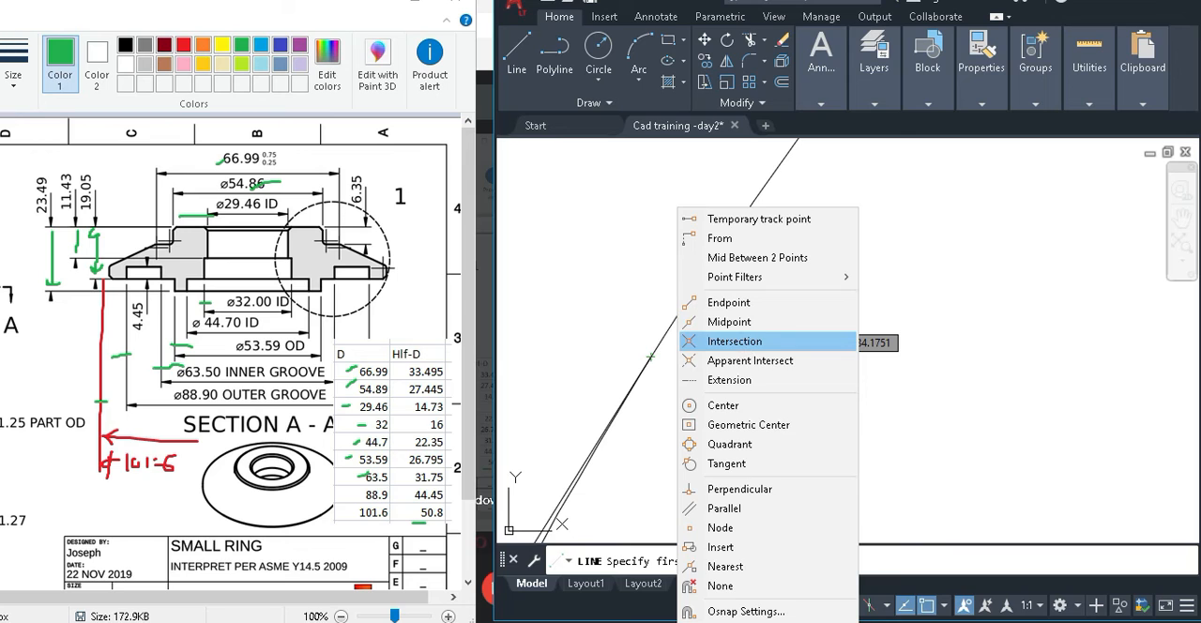
click(735, 340)
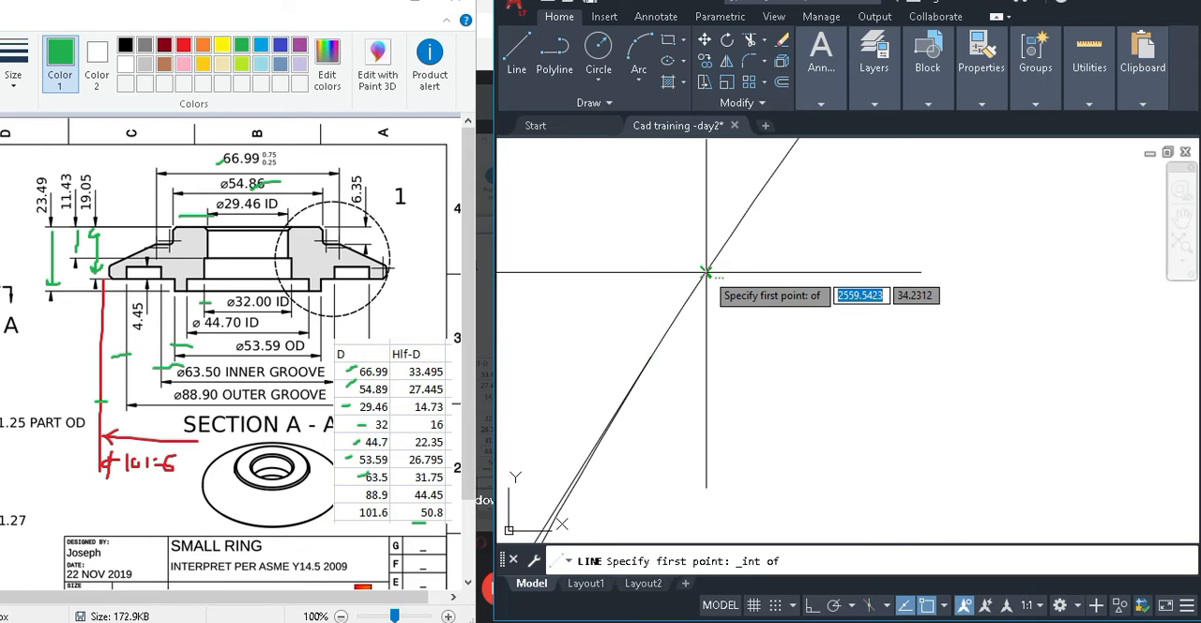
click(731, 232)
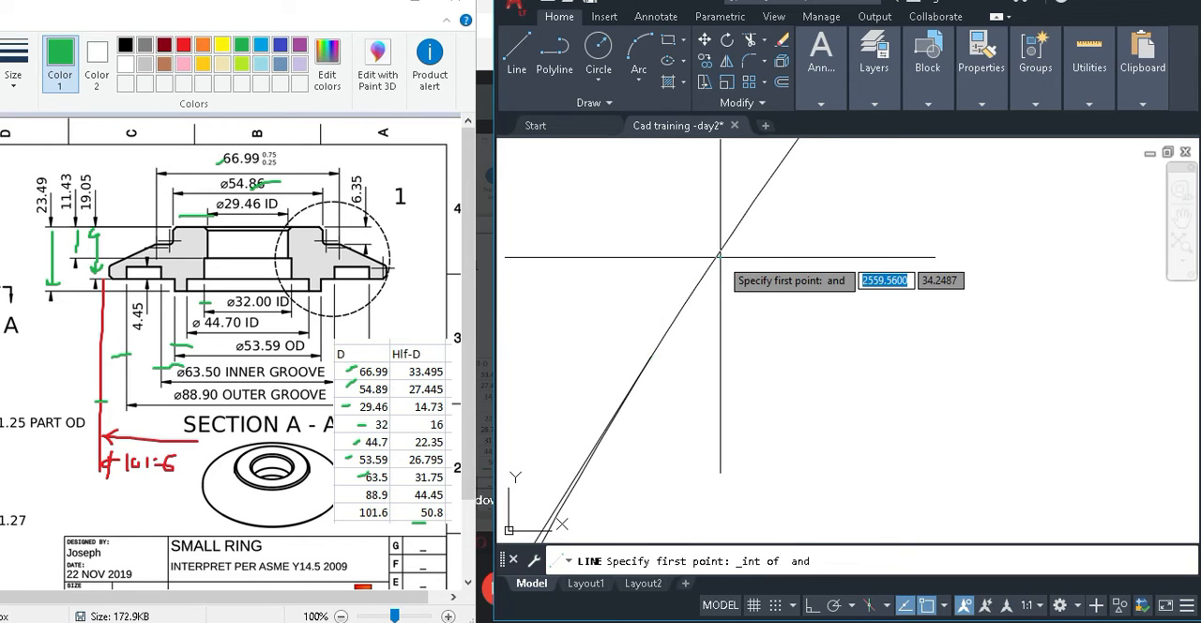
scroll(824, 333, up, 3)
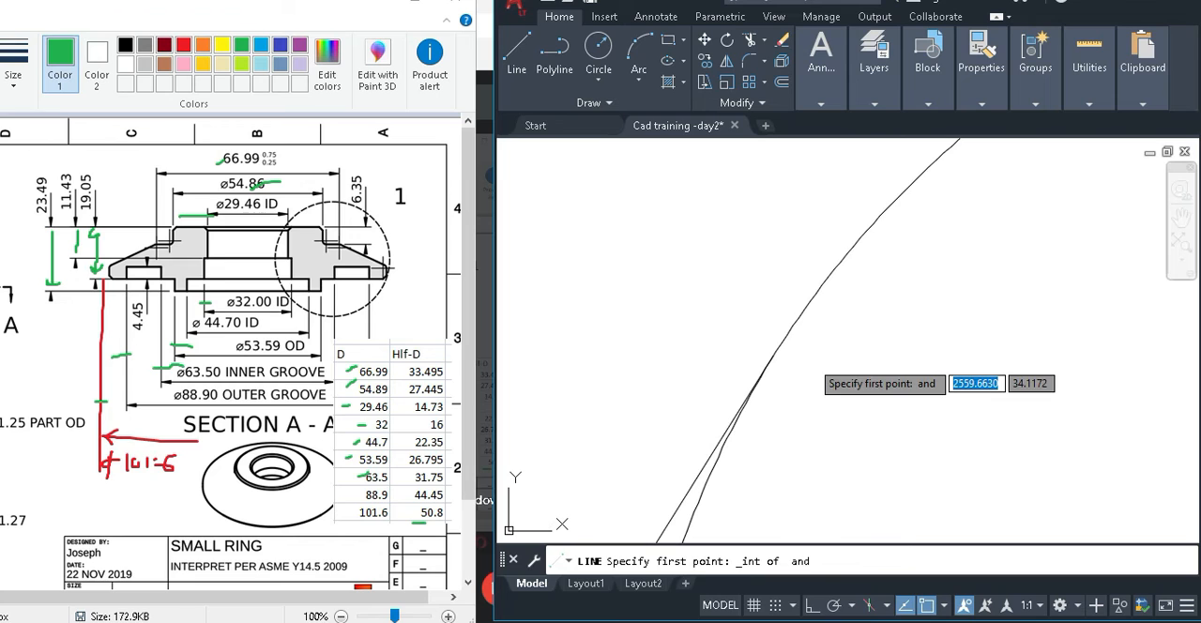
scroll(969, 418, down, 3)
middle_drag(970, 419, 762, 340)
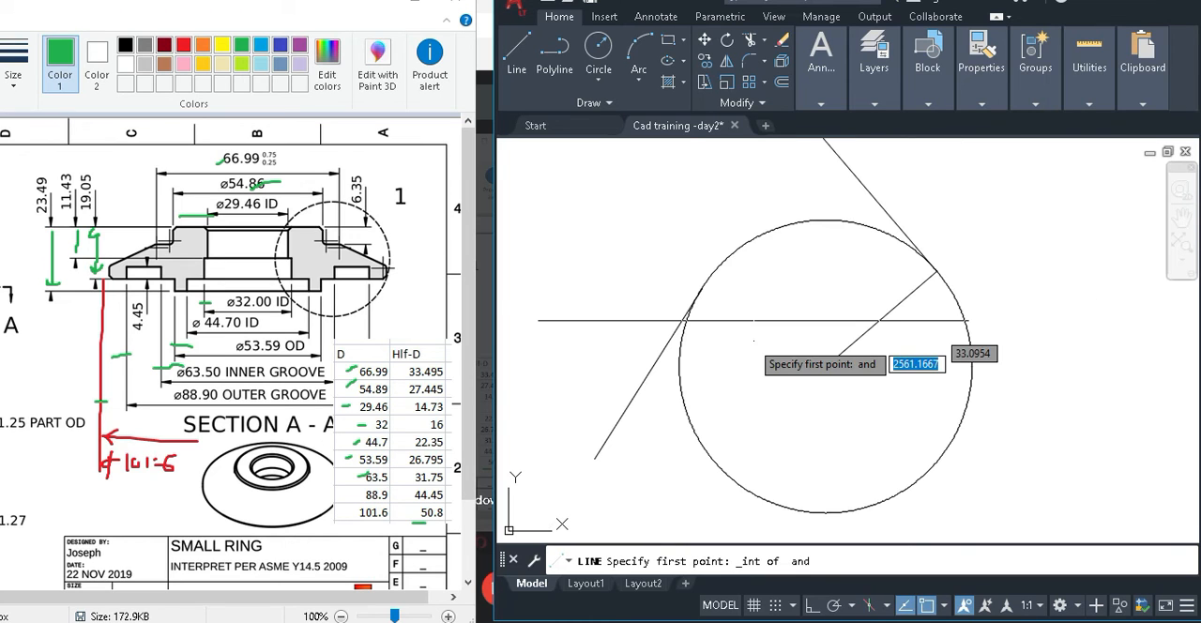
click(691, 298)
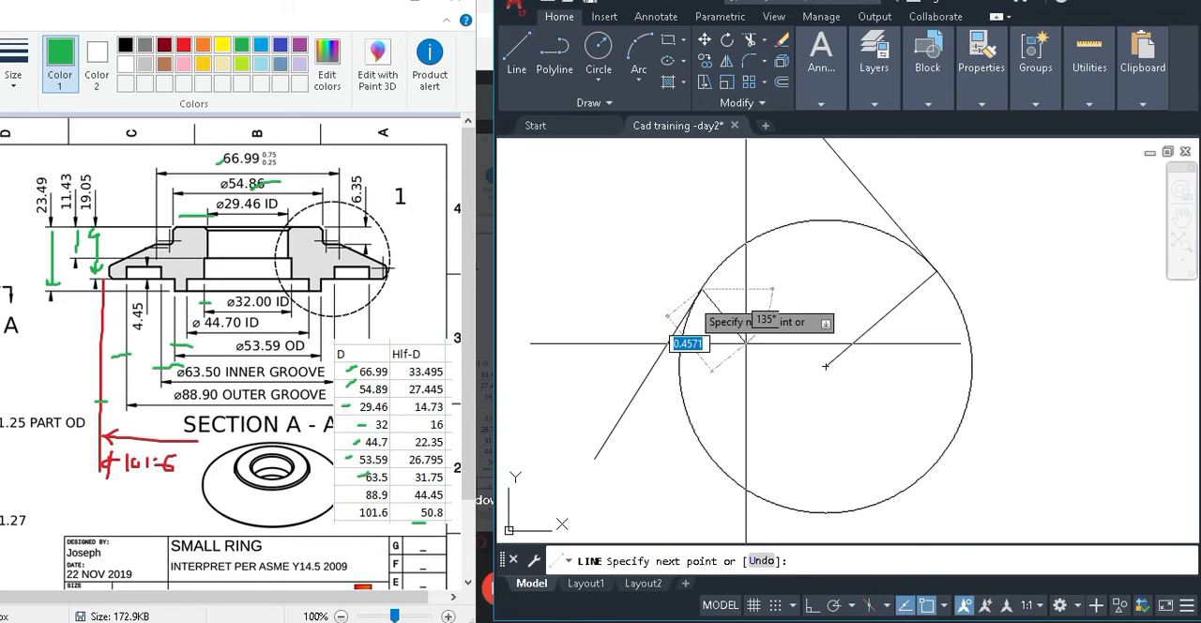
click(826, 366)
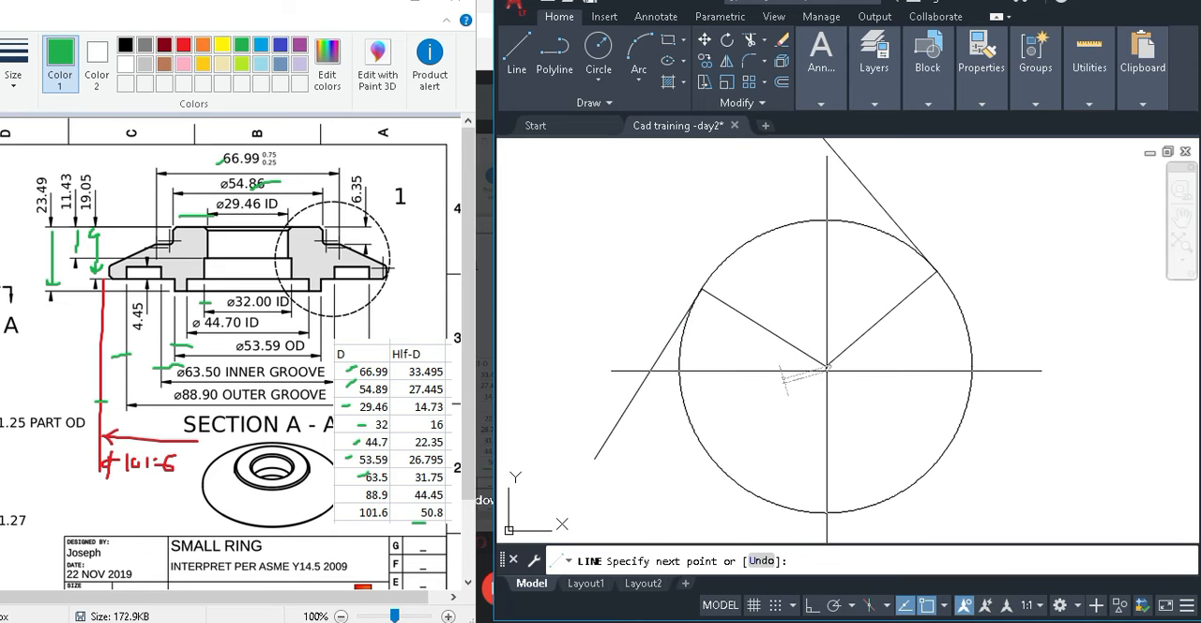
key(Escape)
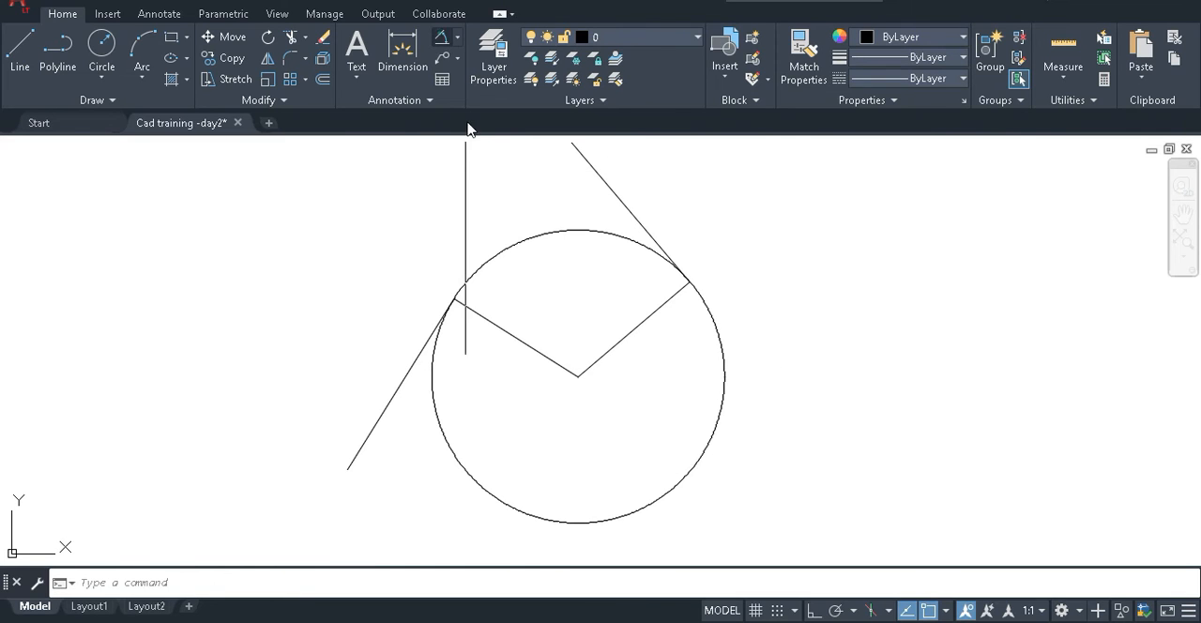
Add an angular dimension between the left radius line and the lower-left tangent line, placed below the circle.
click(441, 37)
click(479, 316)
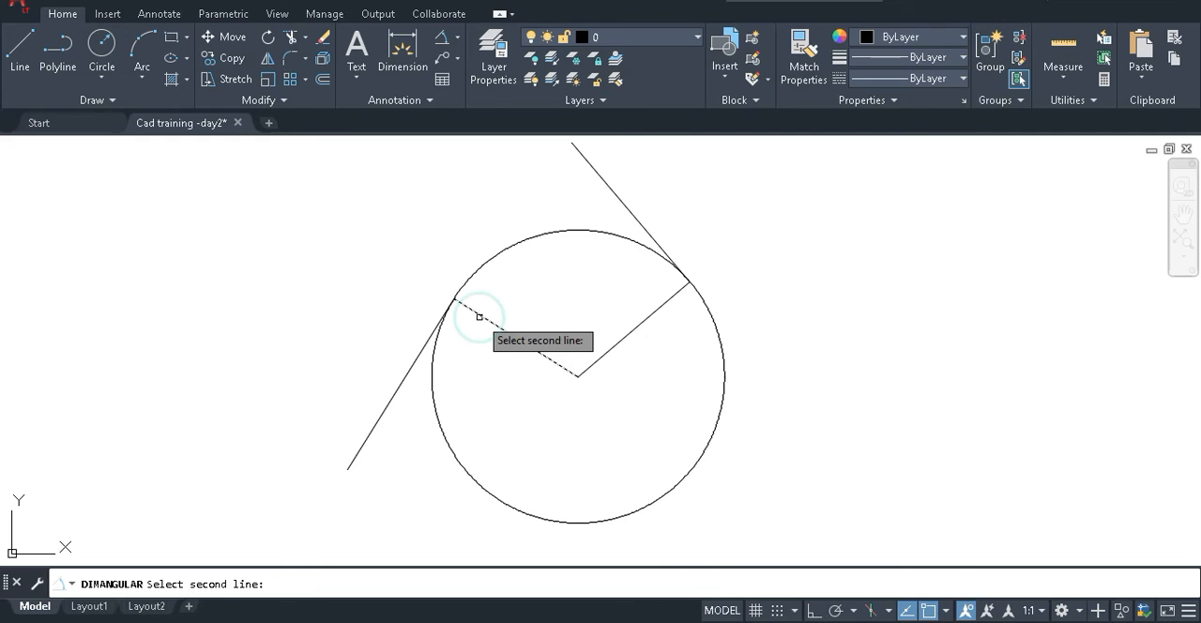
click(385, 407)
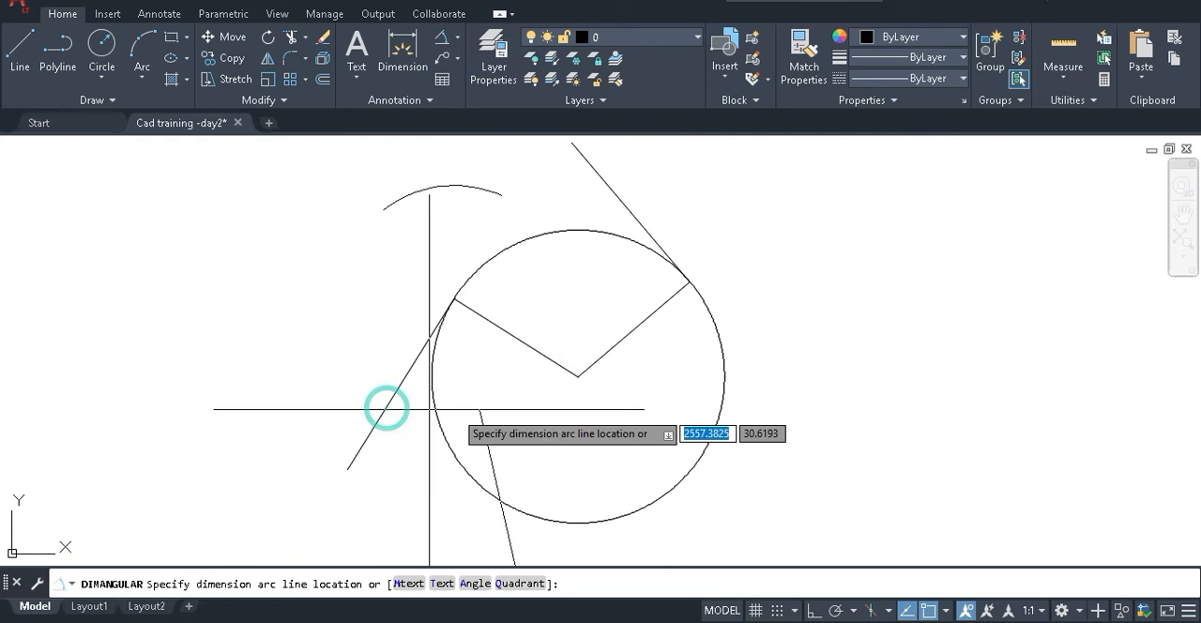
scroll(512, 252, down, 4)
middle_drag(513, 251, 558, 360)
click(517, 456)
Add an angular dimension between the right radius line and the upper tangent line, placed to the left of the circle.
scroll(554, 325, up, 6)
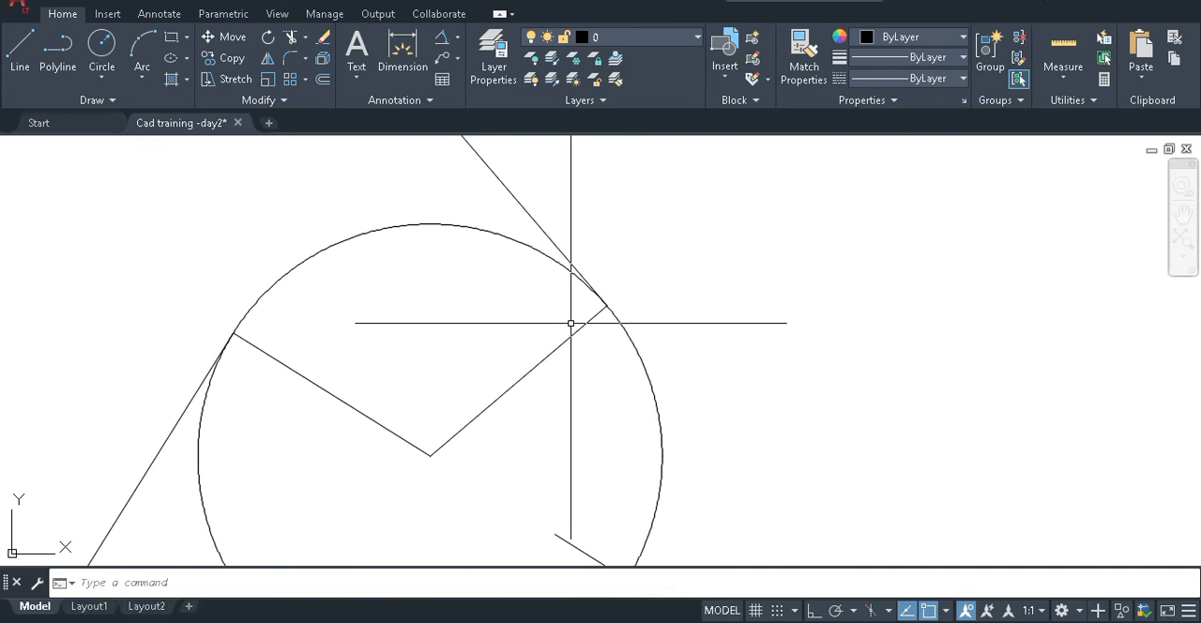
key(Return)
click(569, 337)
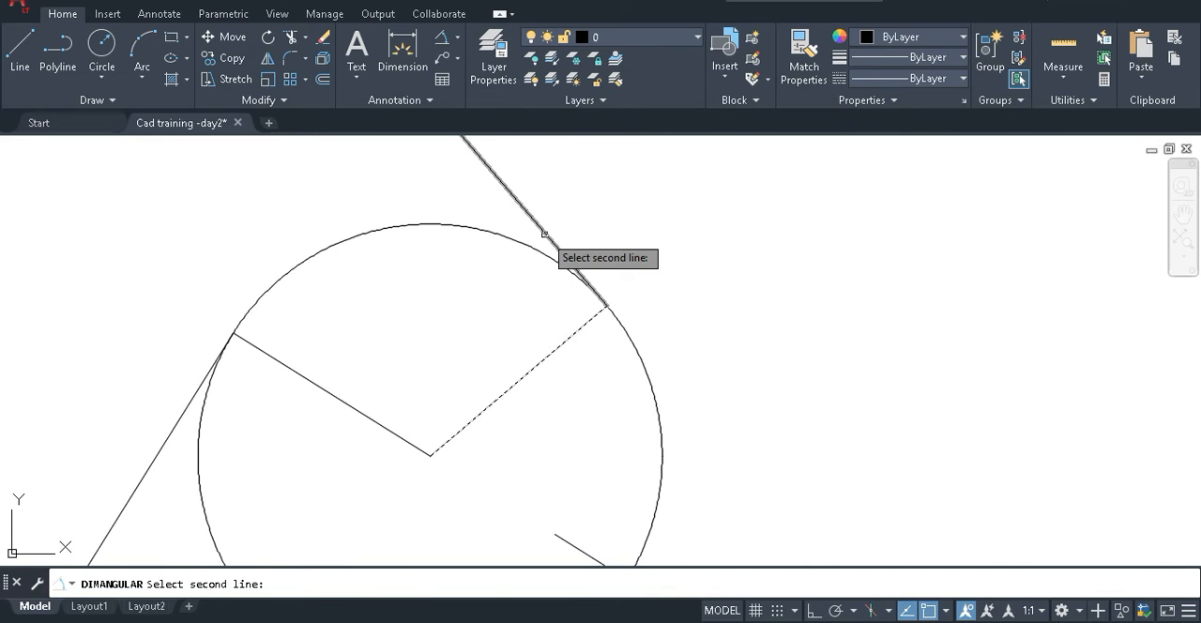
click(543, 233)
scroll(428, 272, down, 4)
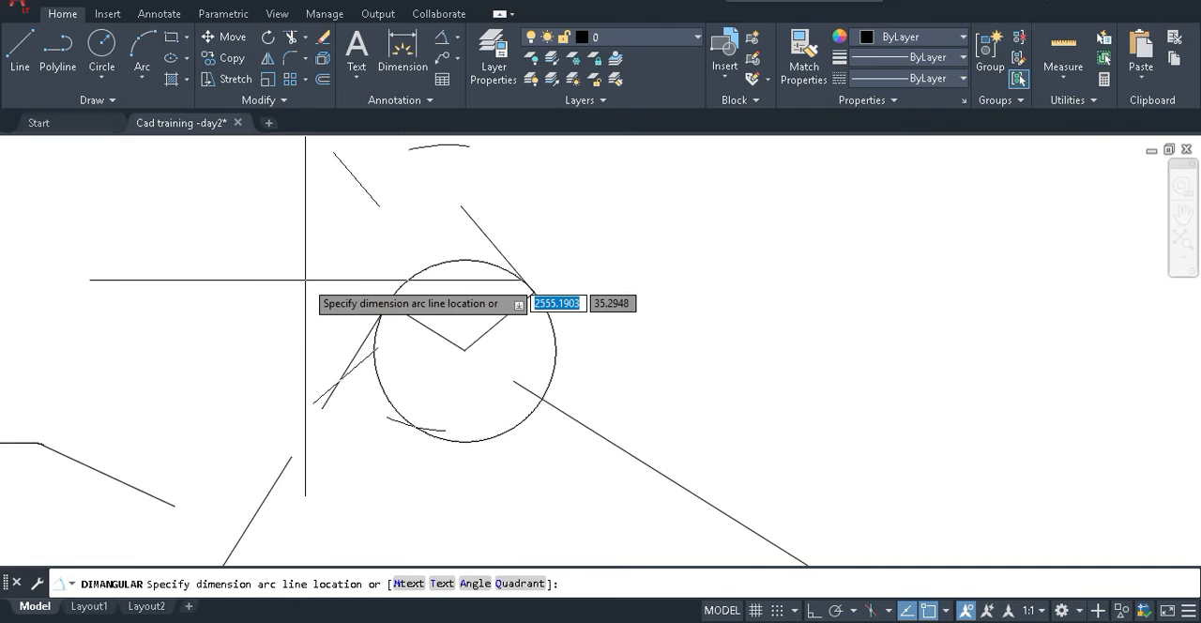
scroll(335, 298, down, 4)
click(263, 279)
Erase both angular dimensions and the practice circle together with its tangent and radius lines.
click(398, 325)
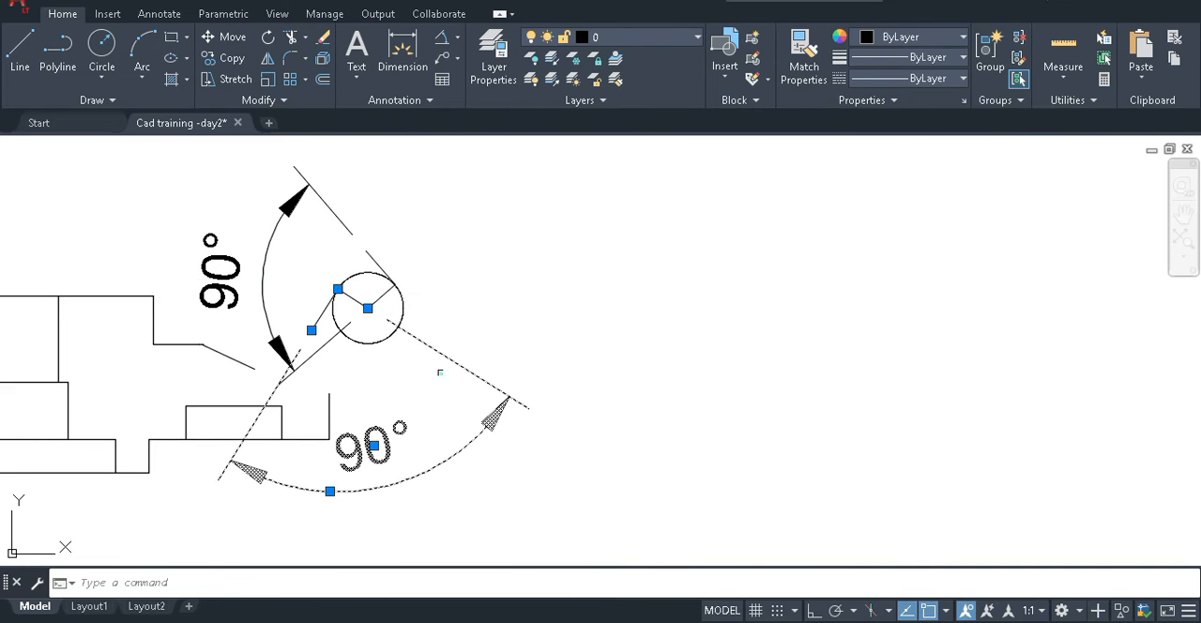
key(Delete)
click(261, 254)
key(Delete)
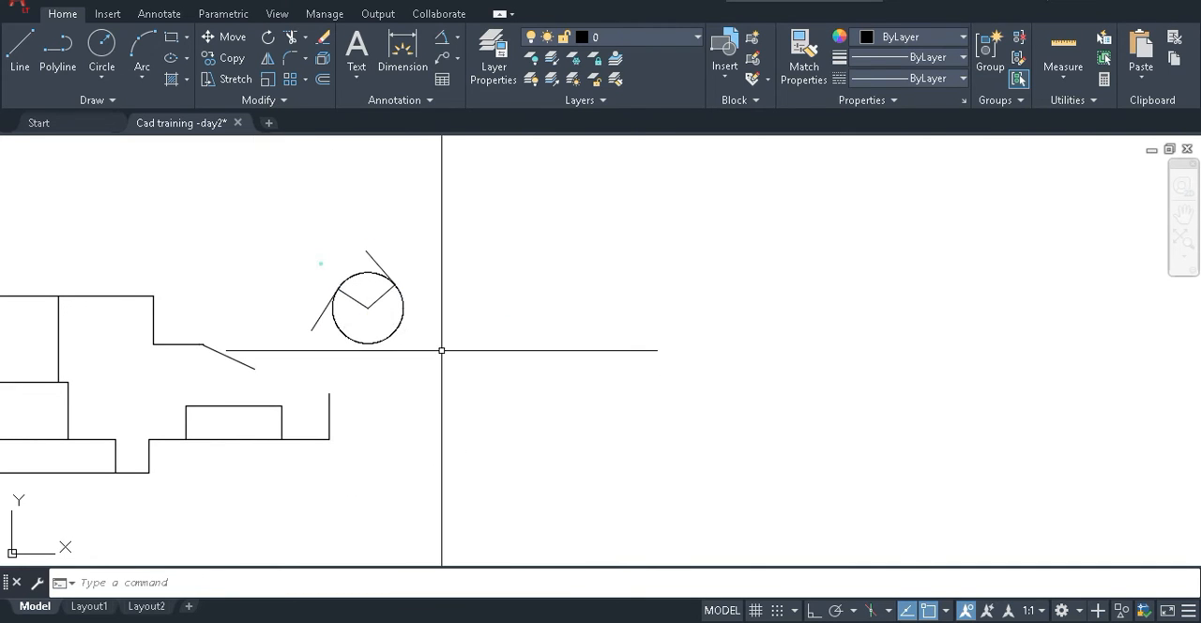
click(321, 262)
click(449, 354)
key(Delete)
Set the drawing window beside the reference drawing and extend the profile's sloping line to the vertical outer edge line.
scroll(483, 256, down, 2)
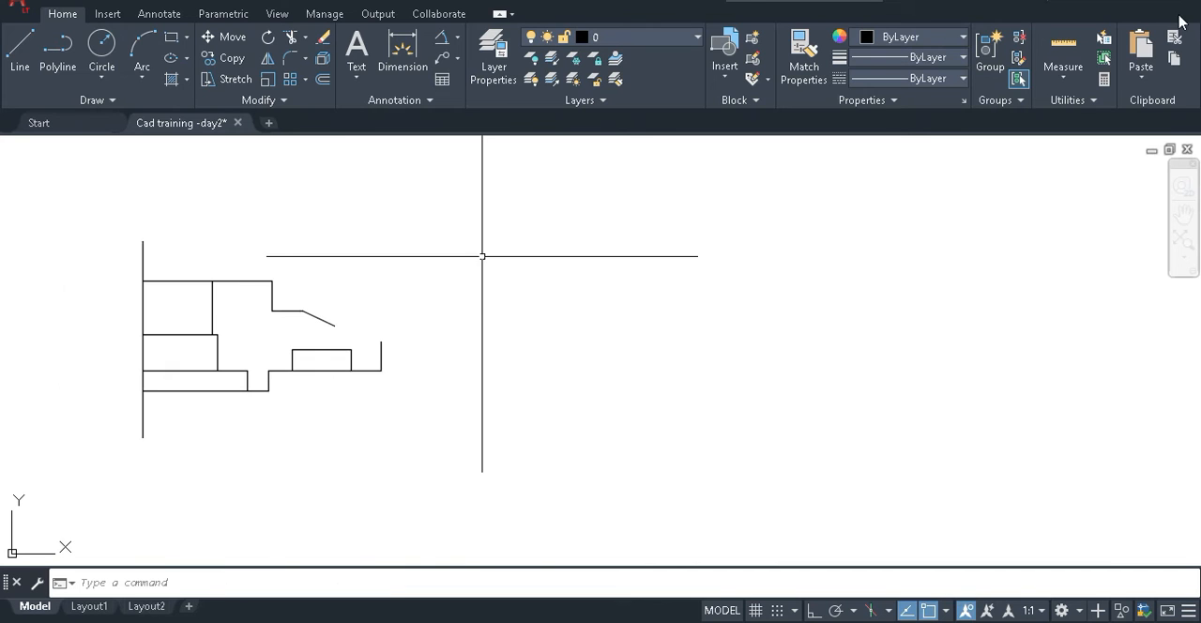
scroll(609, 271, down, 2)
click(1169, 4)
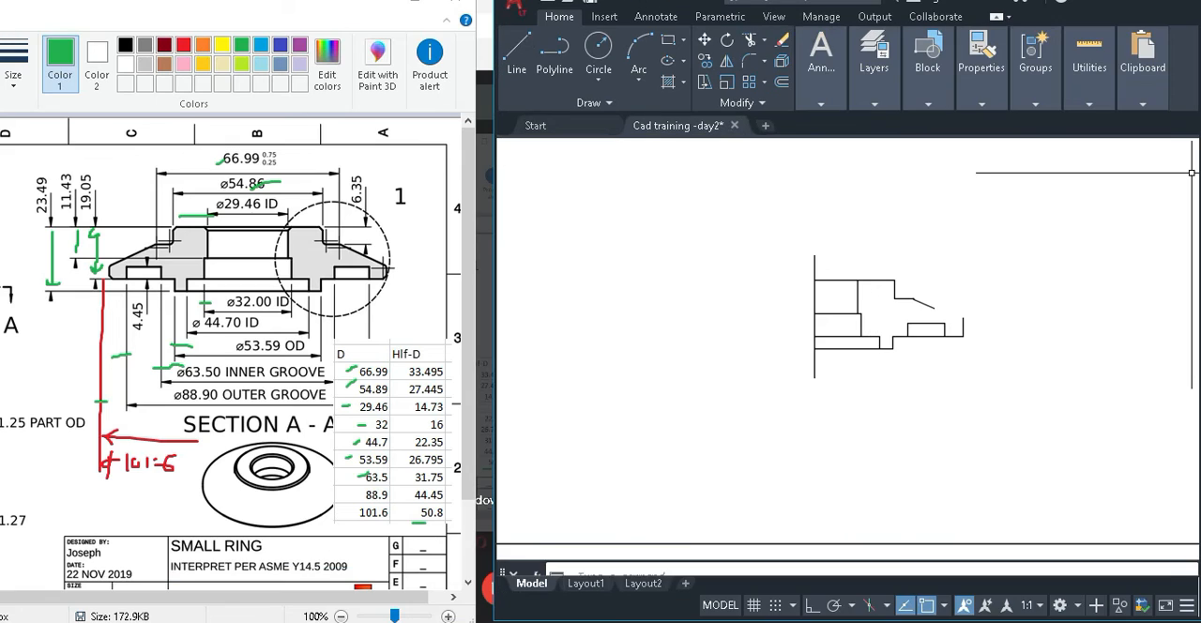
scroll(565, 291, up, 4)
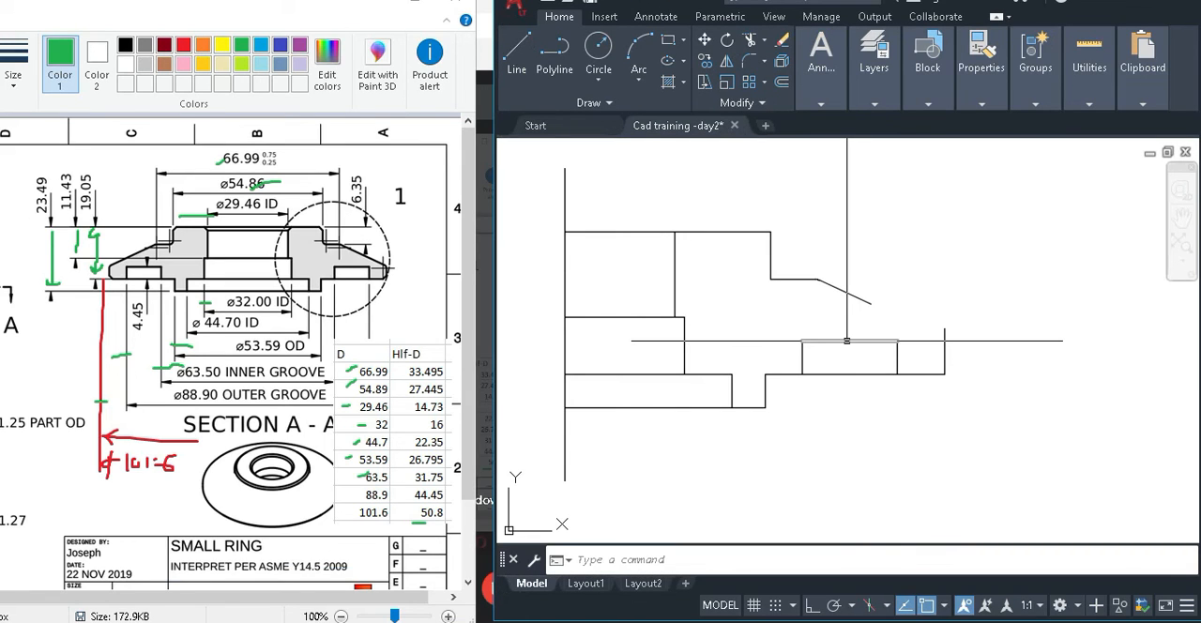
scroll(947, 321, up, 2)
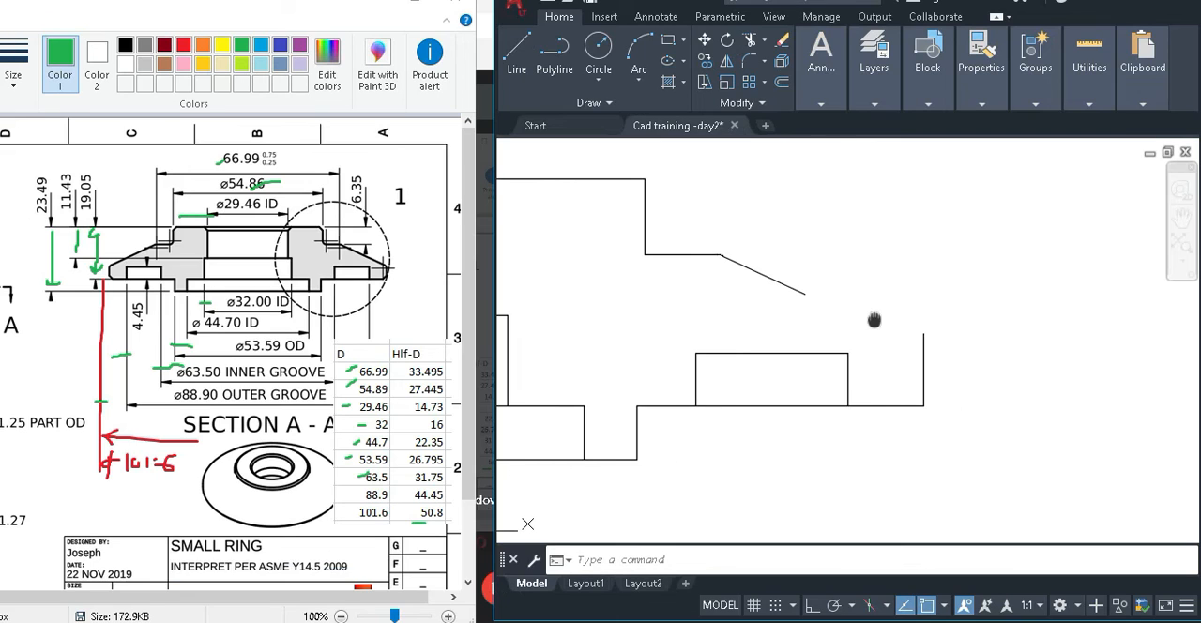
text(ex)
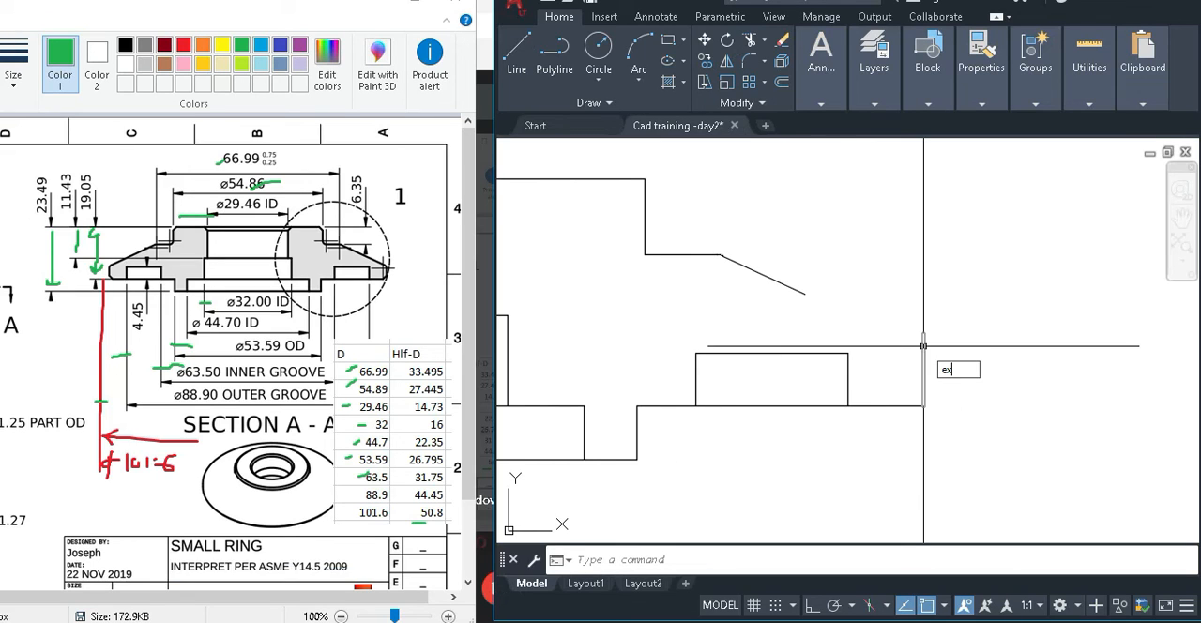
key(Return)
click(789, 289)
key(Escape)
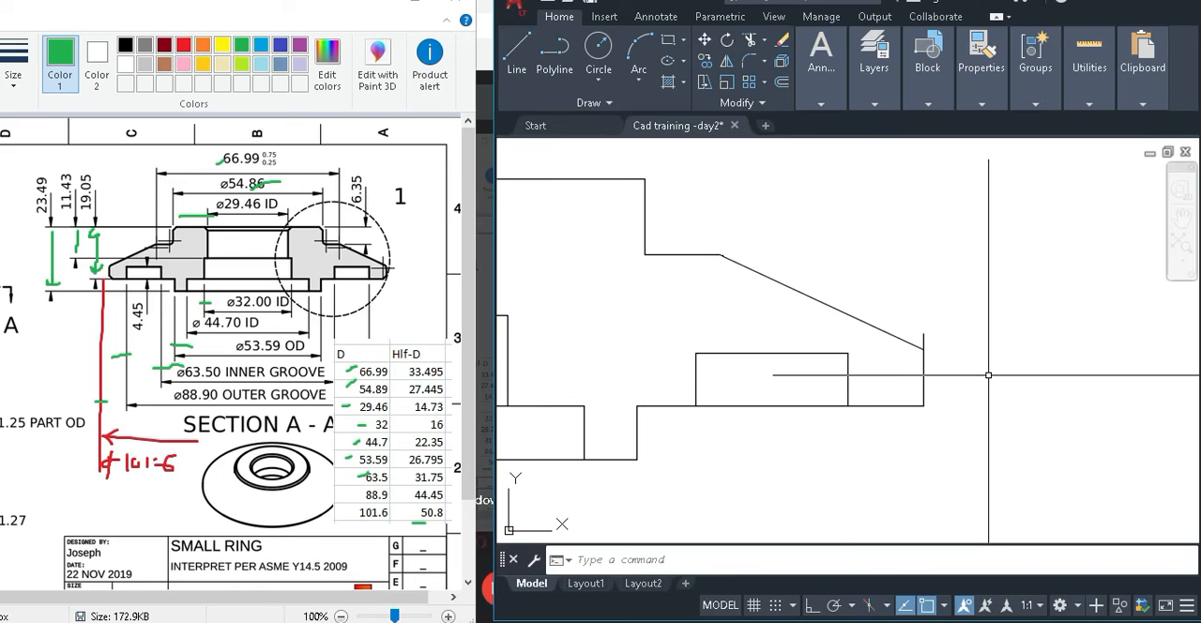
Trim the part of the vertical outer edge line that sticks out above the sloping line.
scroll(979, 346, up, 4)
text(tr)
key(Return)
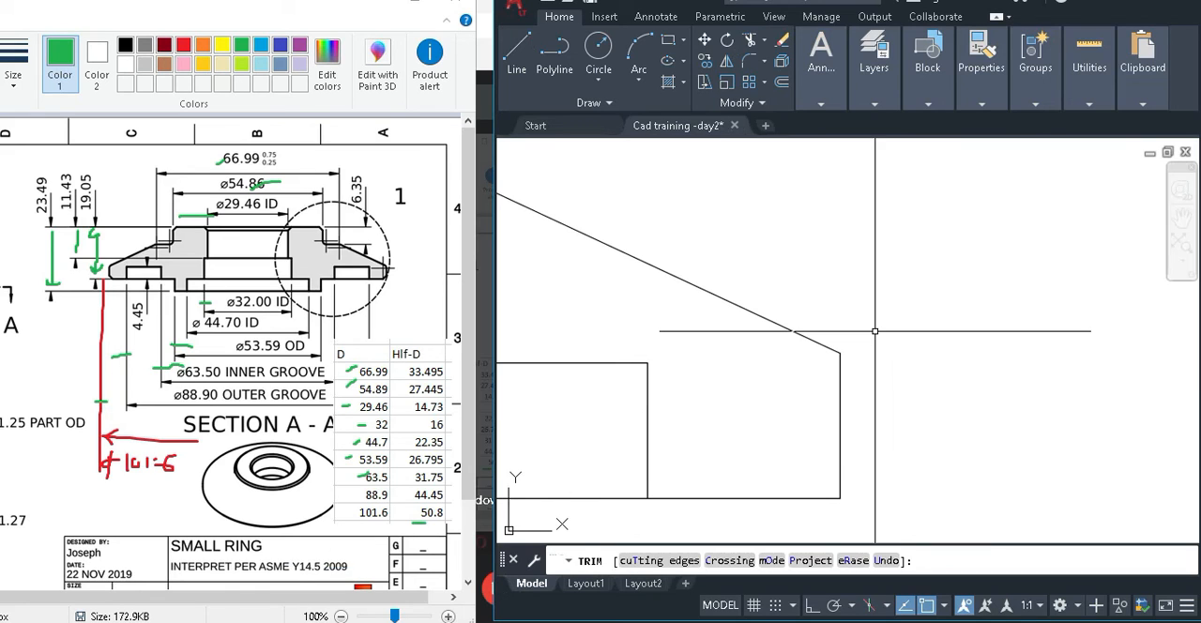
key(Escape)
scroll(874, 330, down, 7)
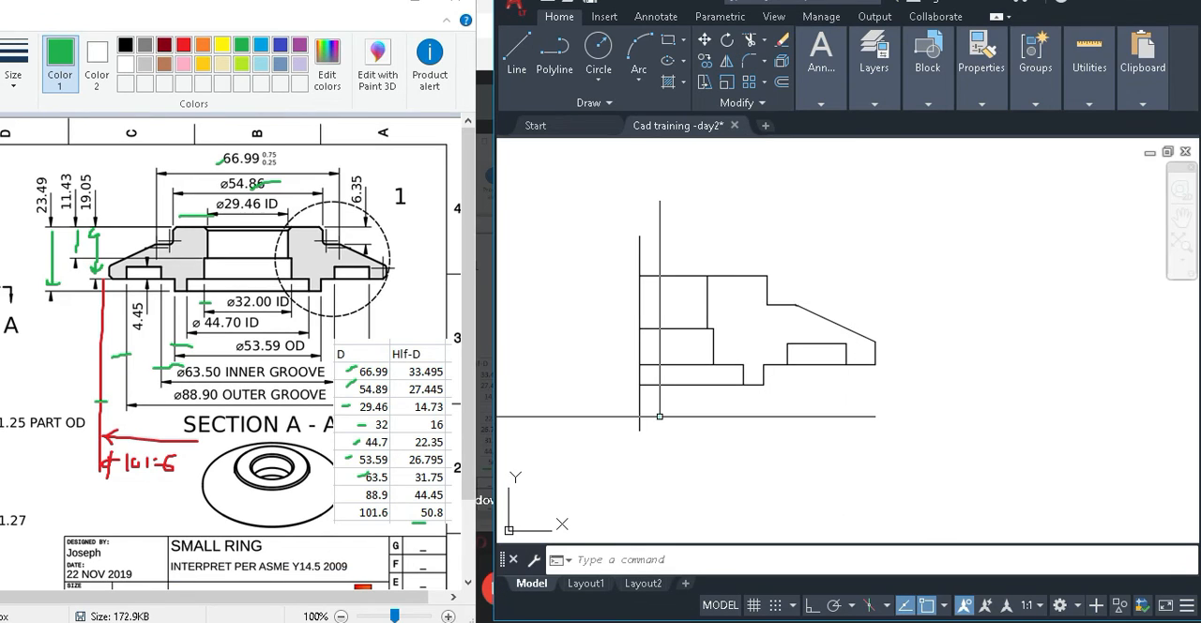
click(659, 417)
click(764, 436)
key(Delete)
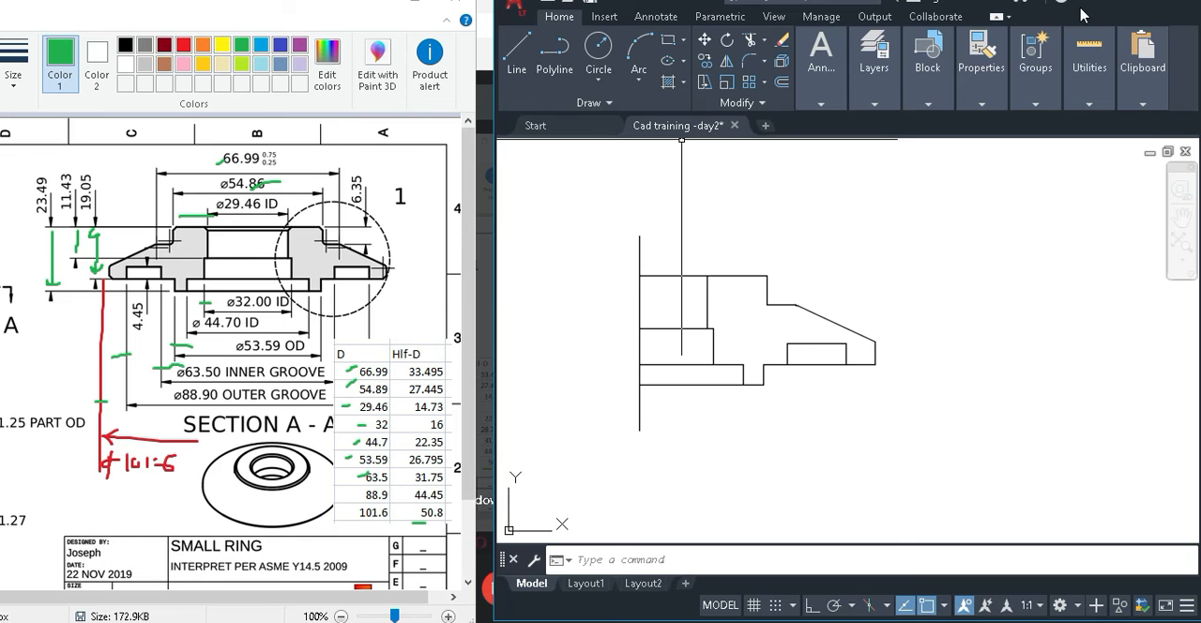
Maximize the drawing window and try to fillet the corner between the sloping line and the vertical outer edge.
key(super+Up)
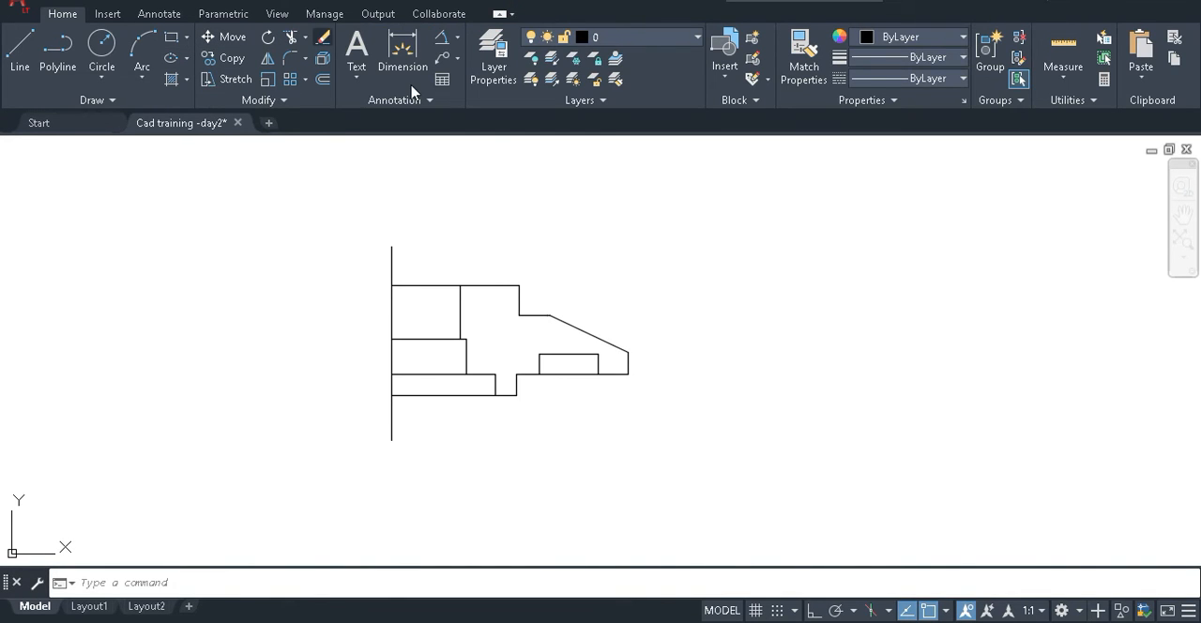
text(fi)
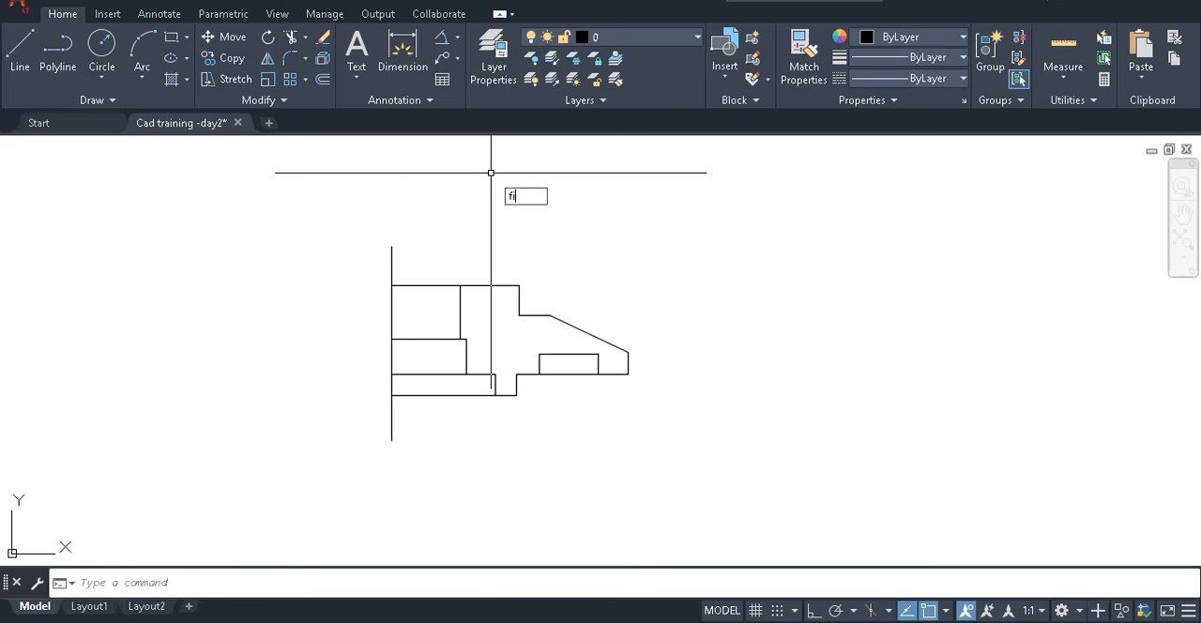
key(Return)
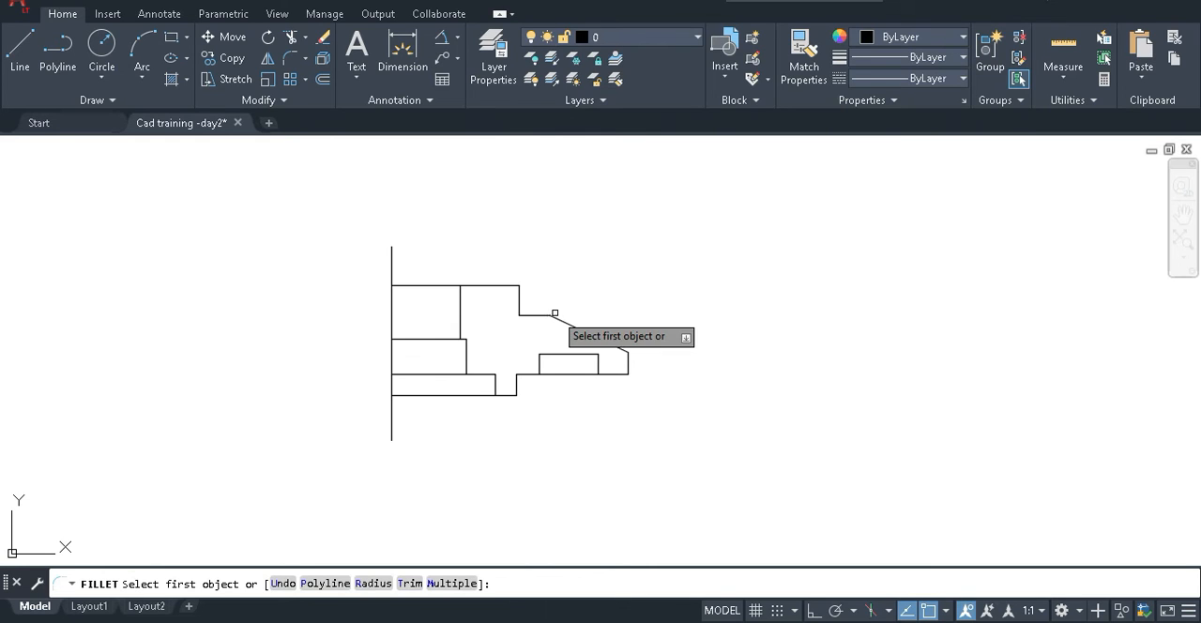
scroll(606, 340, up, 4)
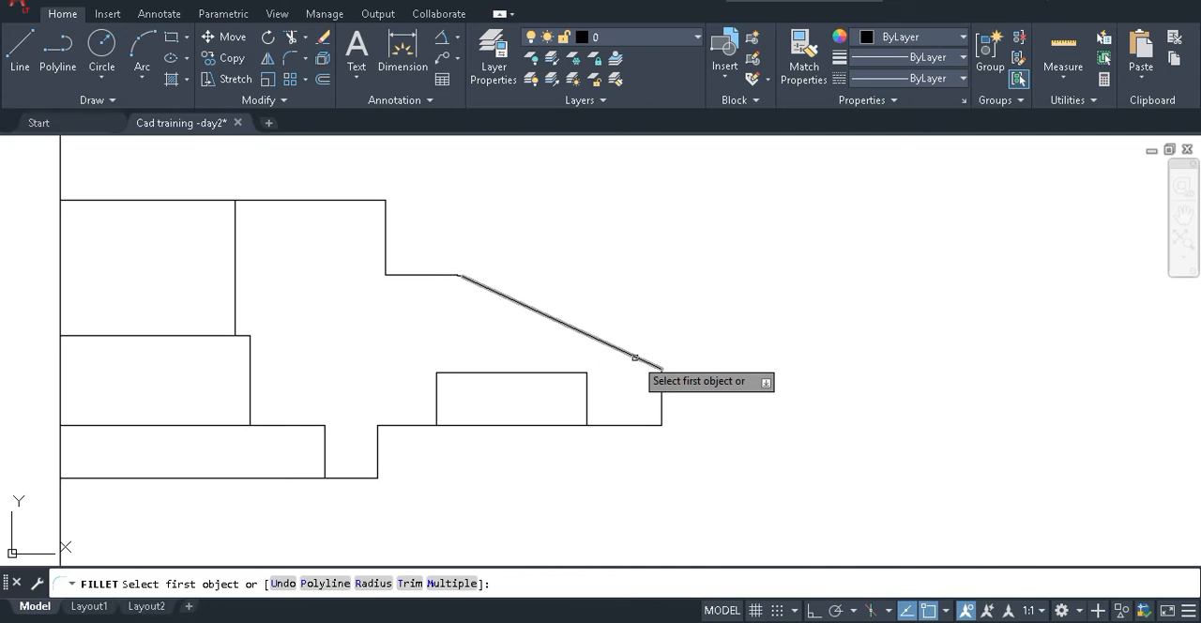
click(637, 357)
click(662, 379)
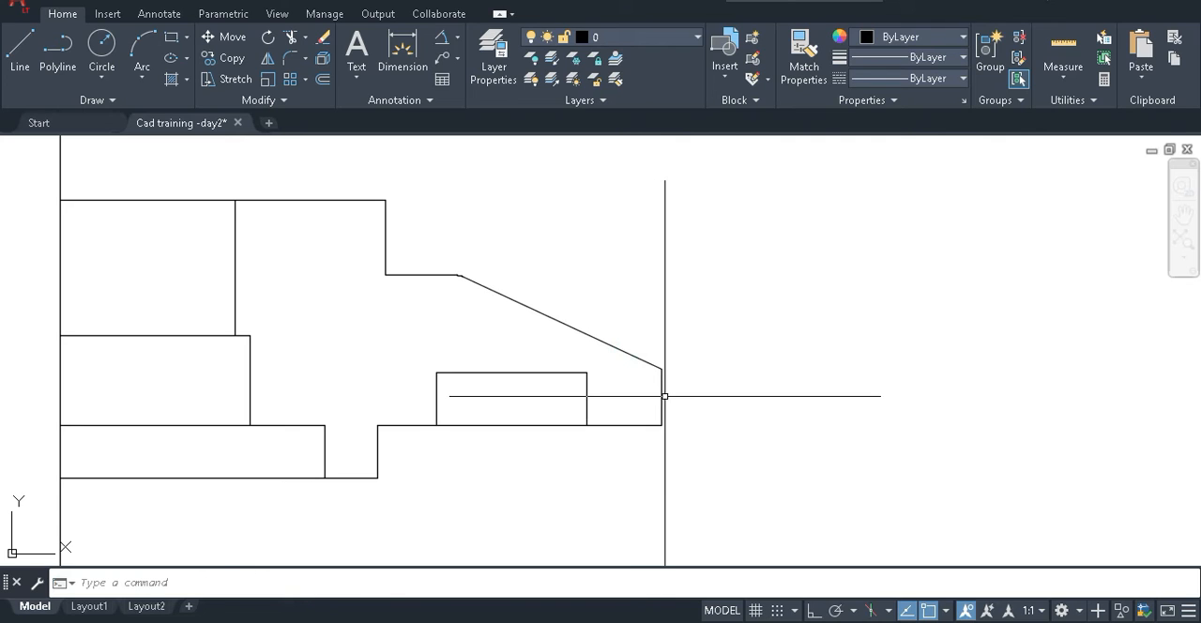
Fillet the corner between the sloping line and the vertical outer edge with a radius of 1.27.
key(Return)
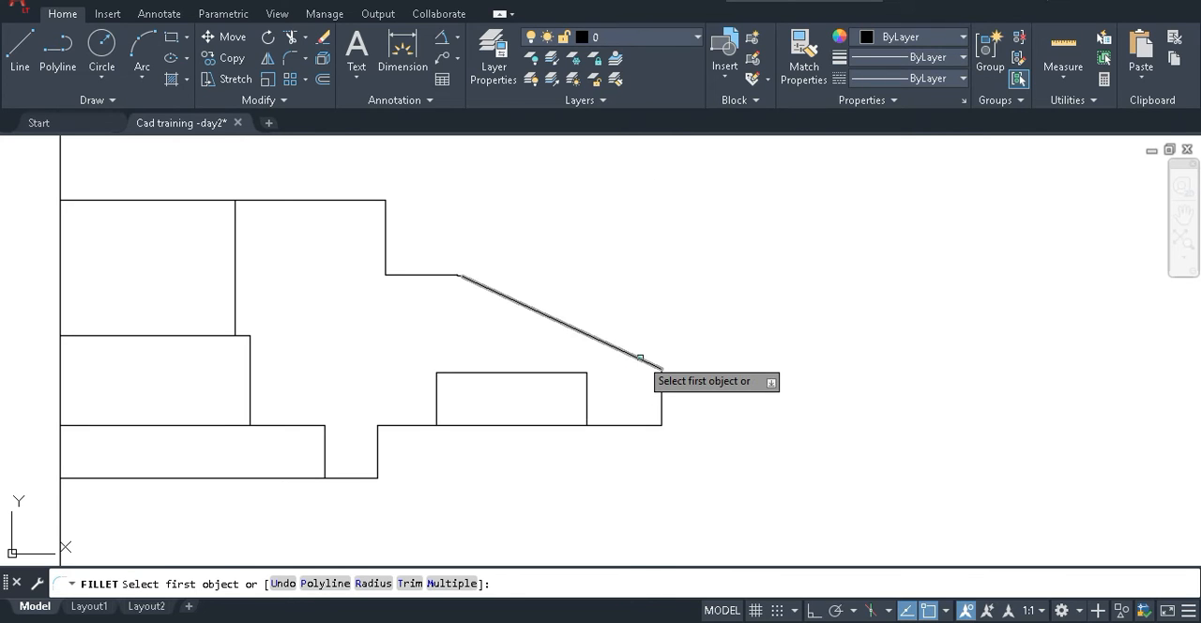
click(640, 357)
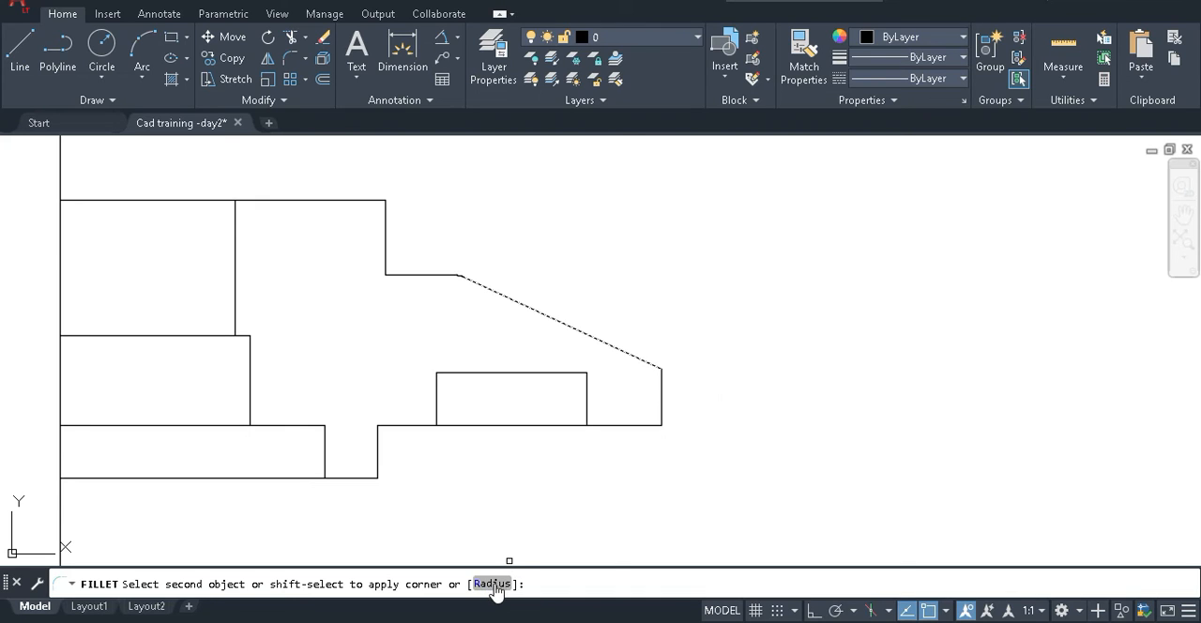
text(r)
key(Return)
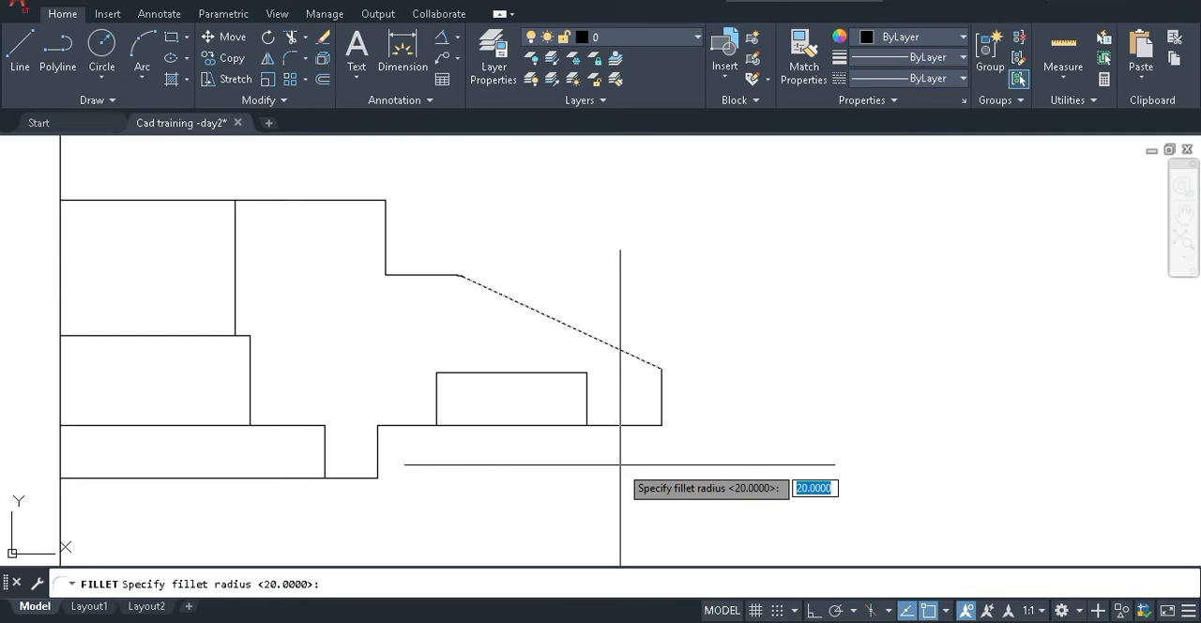
text(27)
key(Return)
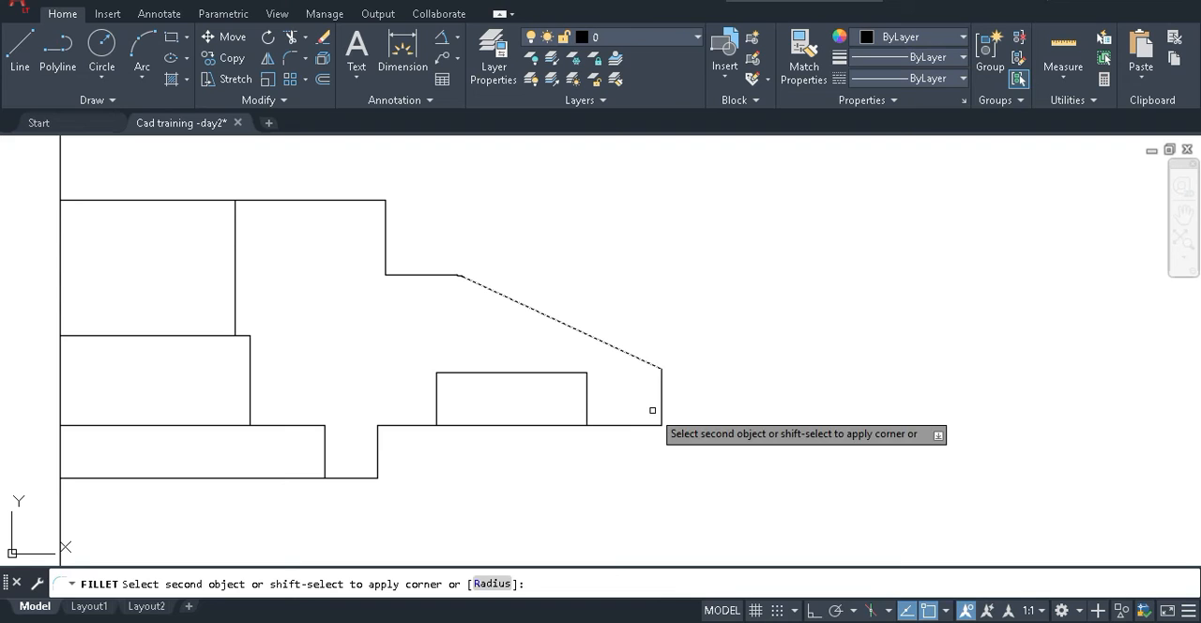
scroll(666, 385, up, 8)
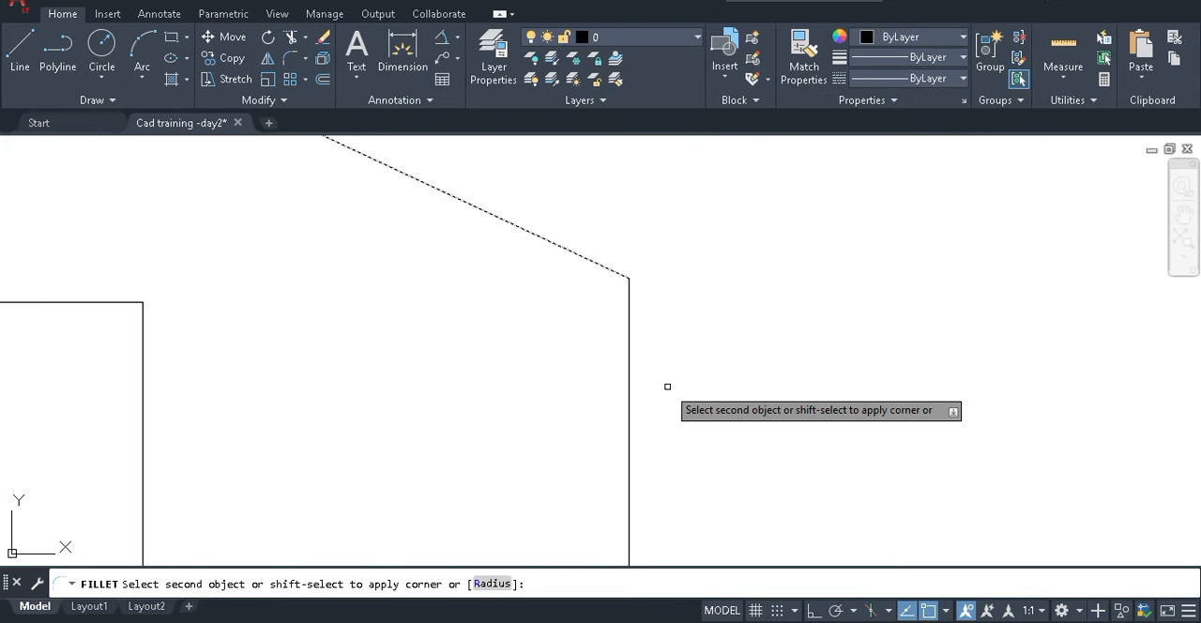
click(625, 344)
scroll(534, 338, down, 3)
scroll(544, 376, down, 3)
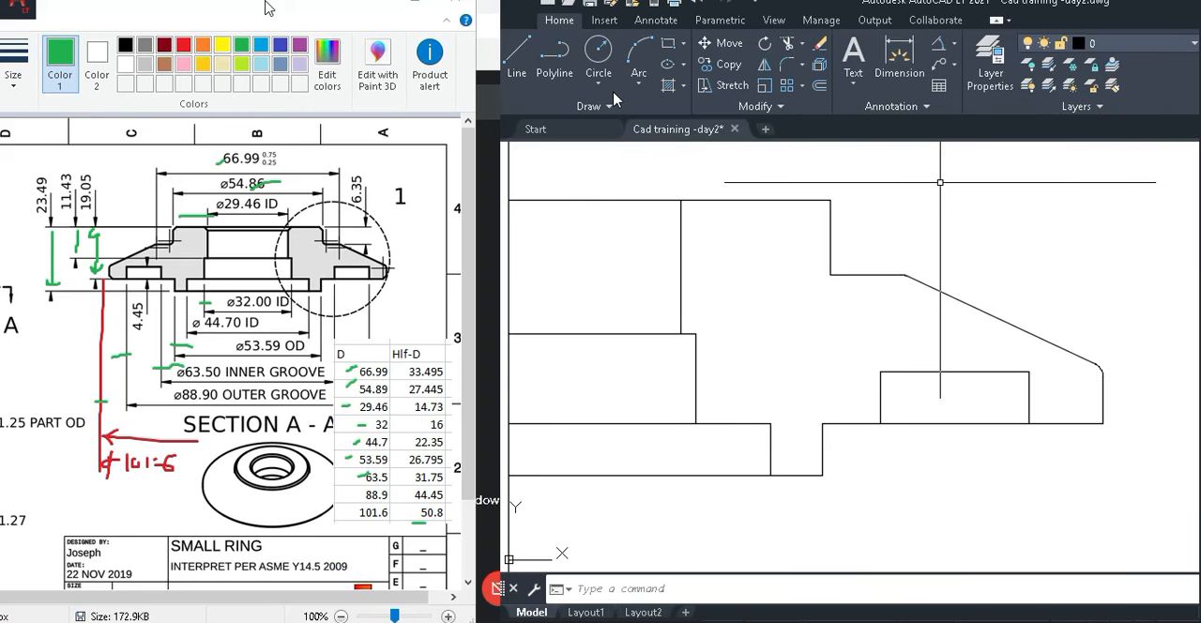
Set the drawing beside the reference drawing and fillet the inner corner between the vertical step edge and the horizontal ledge with radius 1.27.
drag(265, 7, 631, 19)
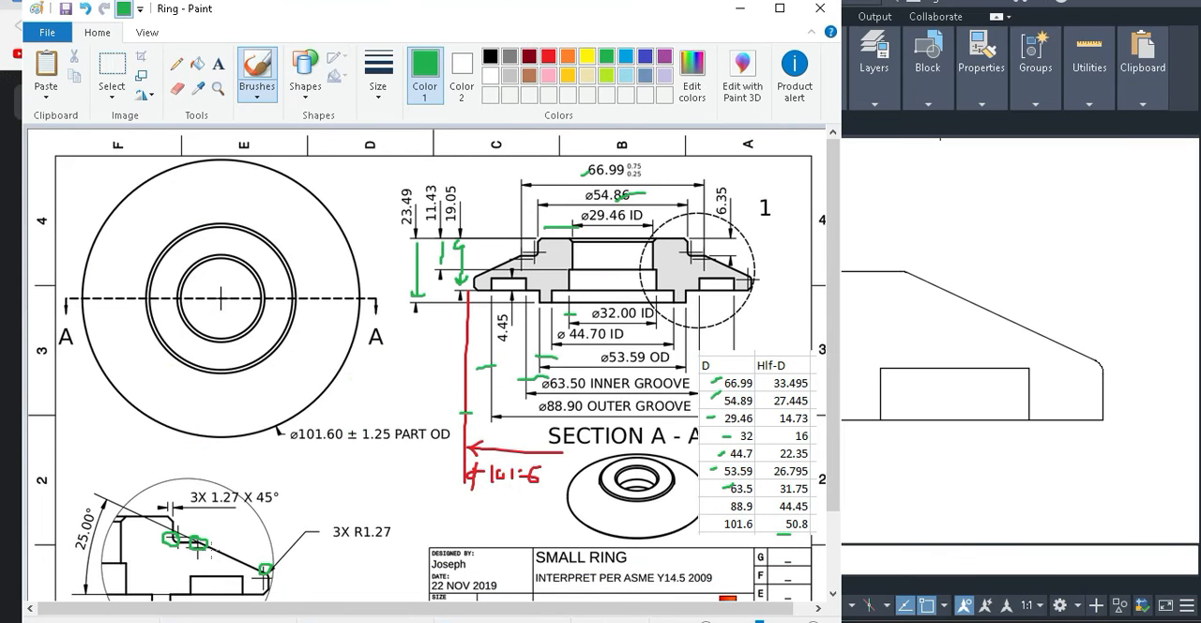
drag(598, 18, 258, 6)
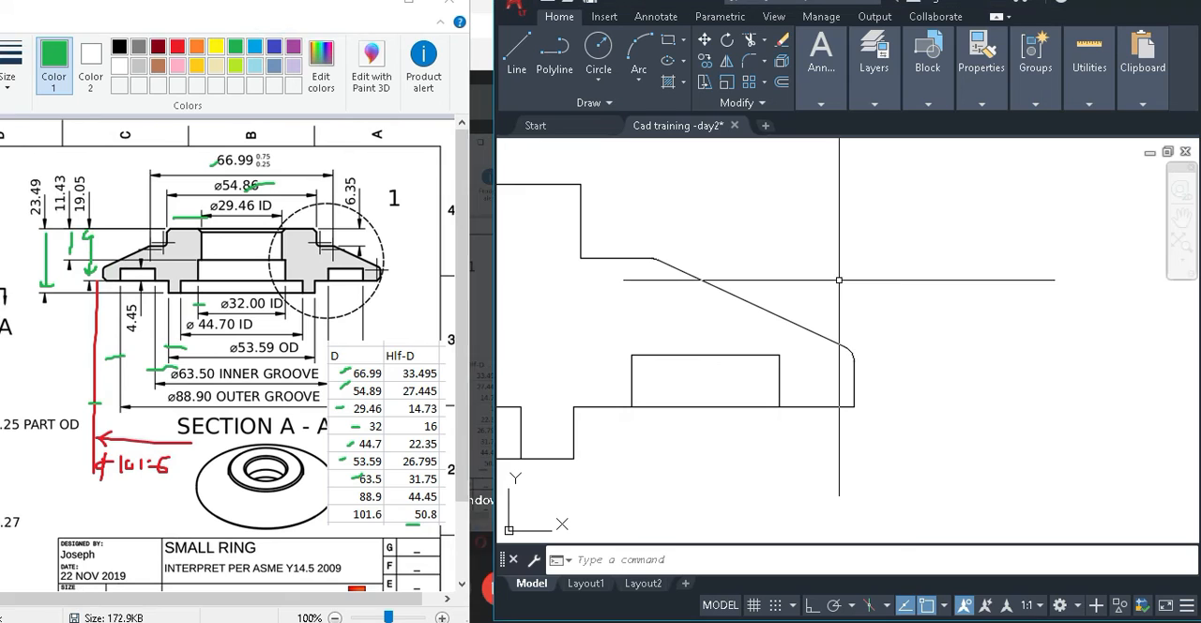
scroll(839, 279, down, 2)
text(f)
key(Return)
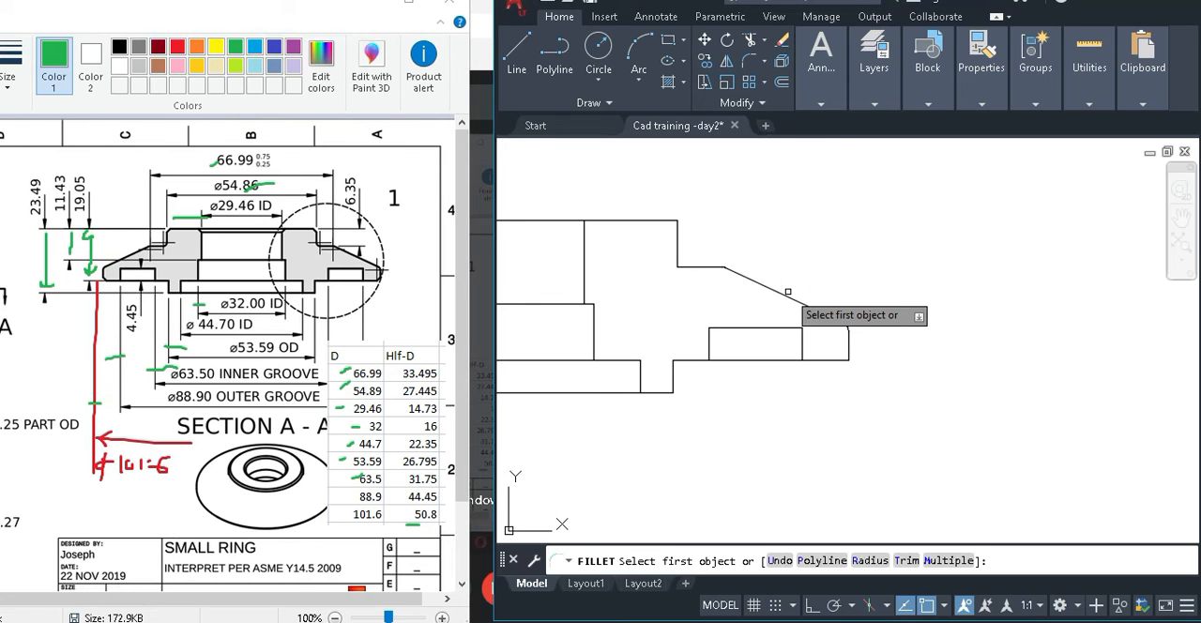
scroll(815, 288, up, 5)
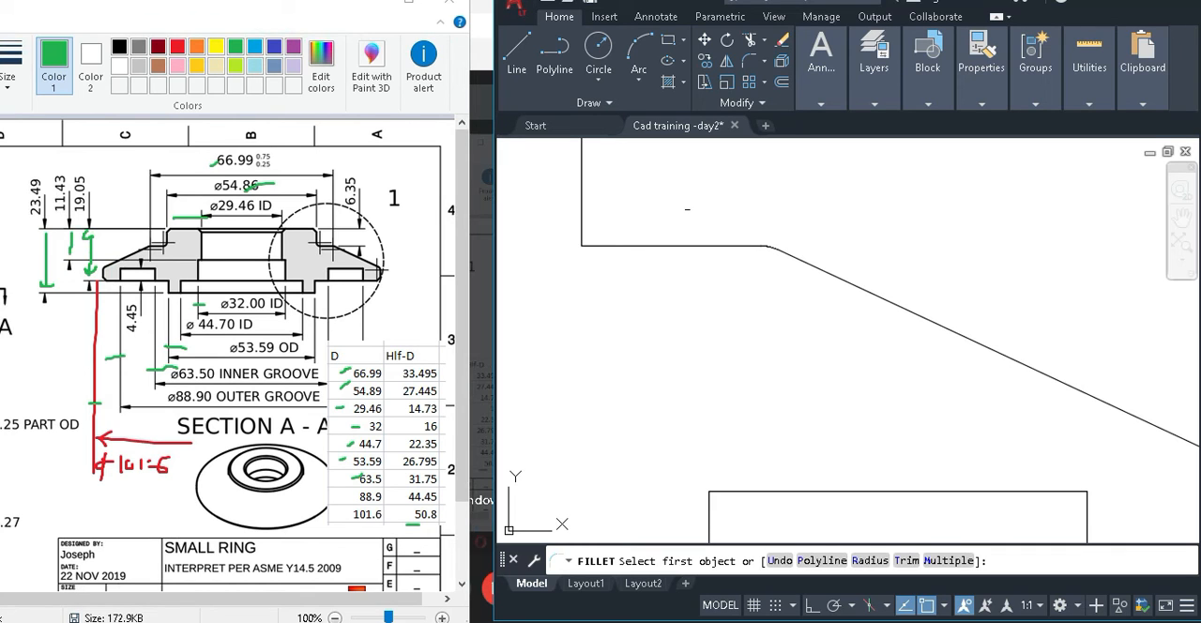
scroll(502, 178, up, 4)
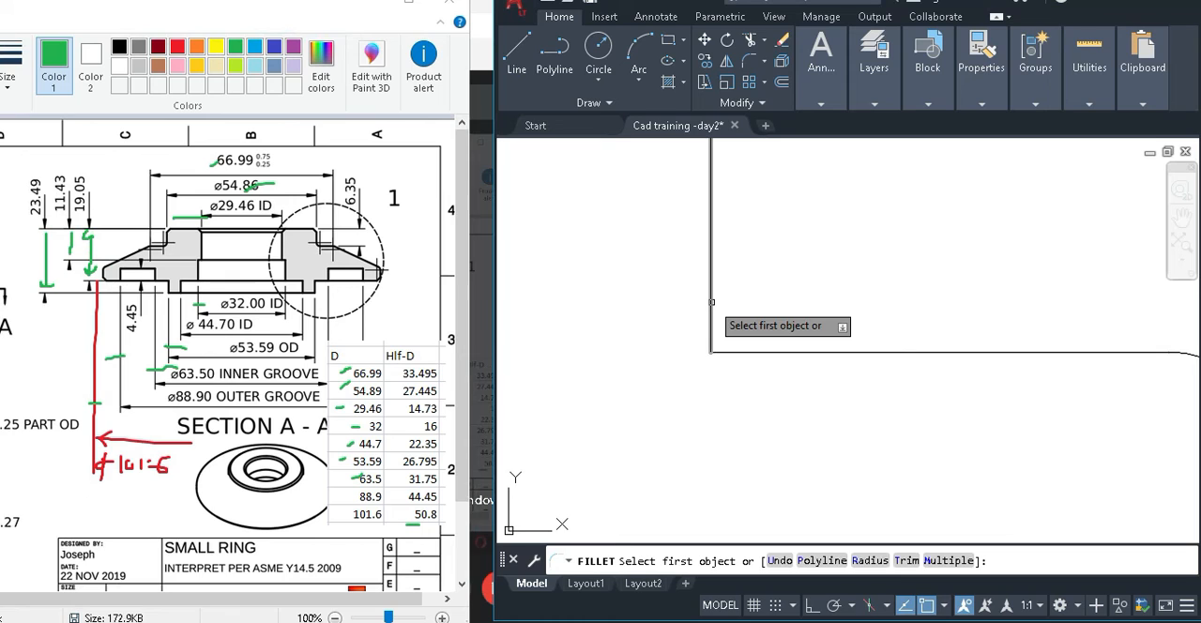
click(711, 301)
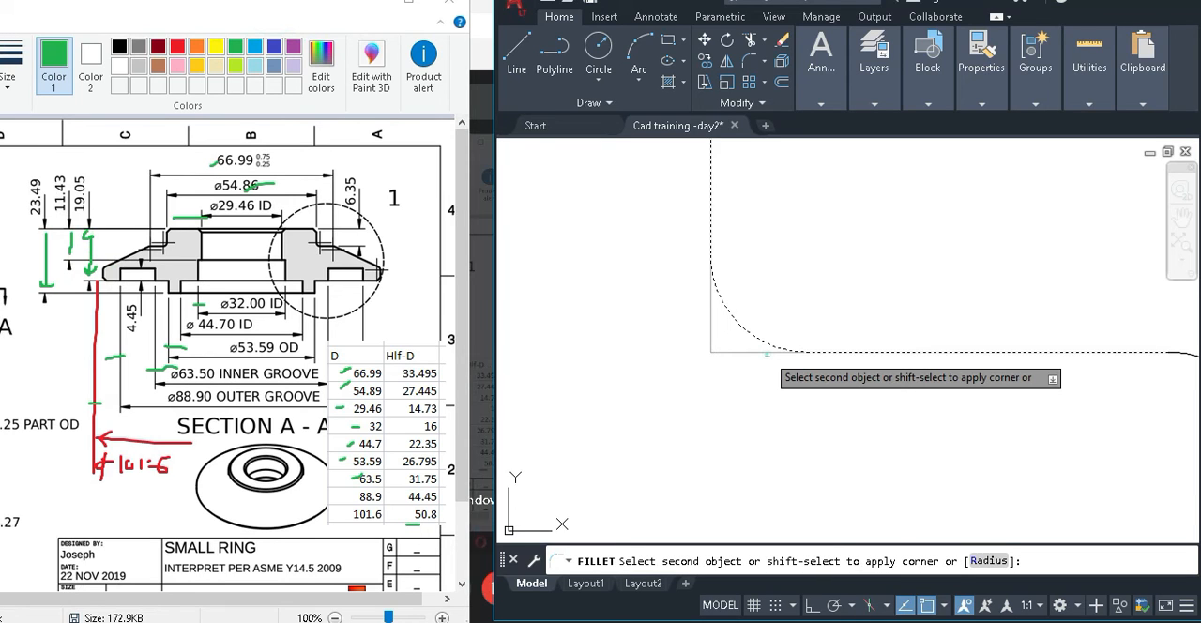
click(767, 353)
scroll(844, 357, down, 4)
scroll(927, 358, down, 3)
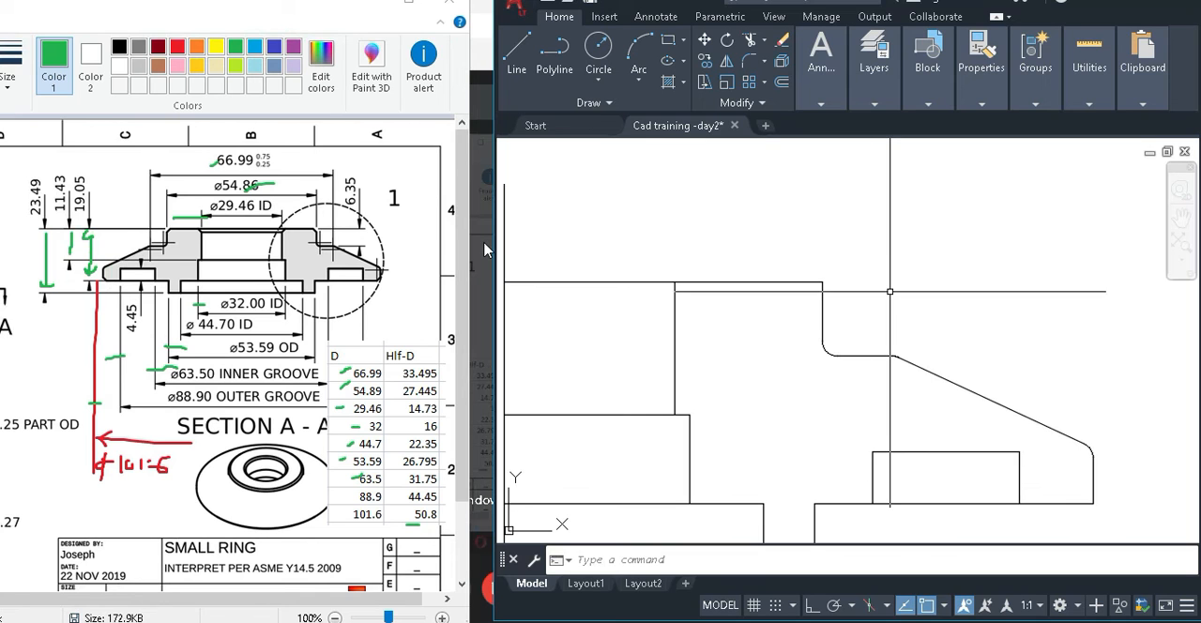
Examine the chamfer callout and the marked corners in the reference drawing's enlarged detail view.
click(261, 4)
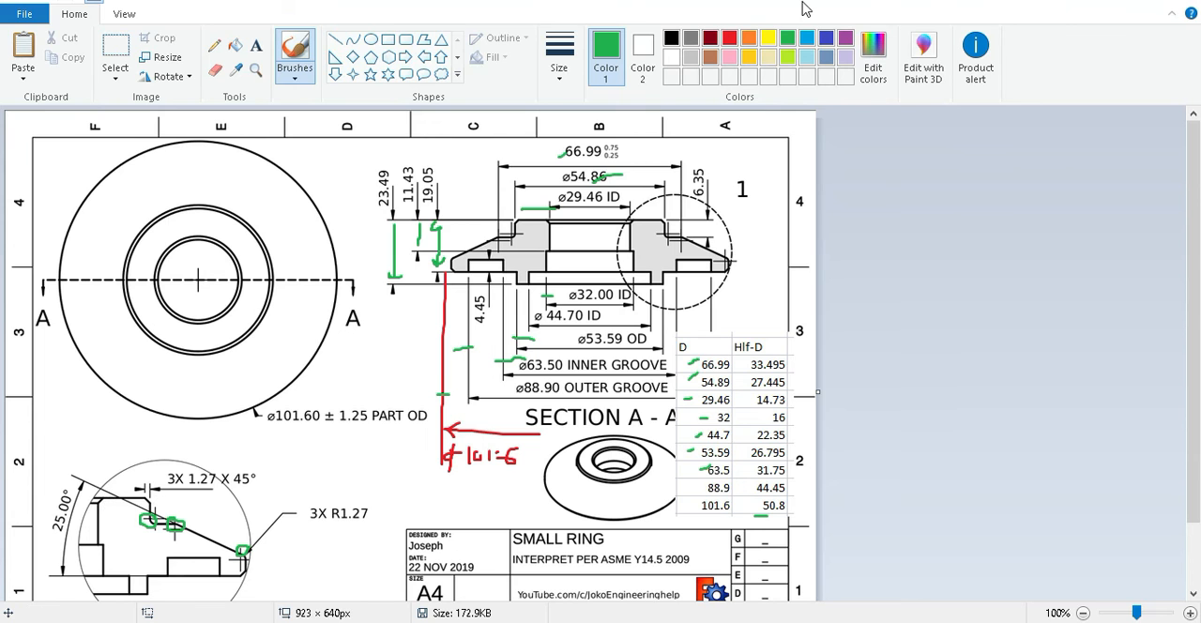
double_click(802, 8)
click(870, 243)
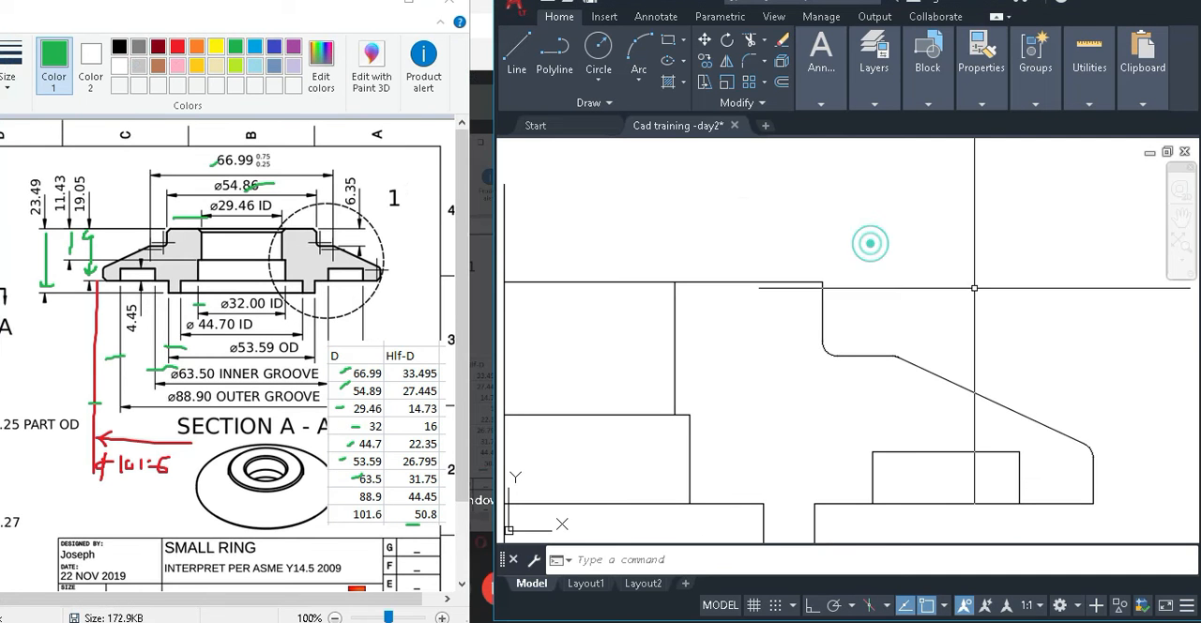
click(972, 284)
click(927, 225)
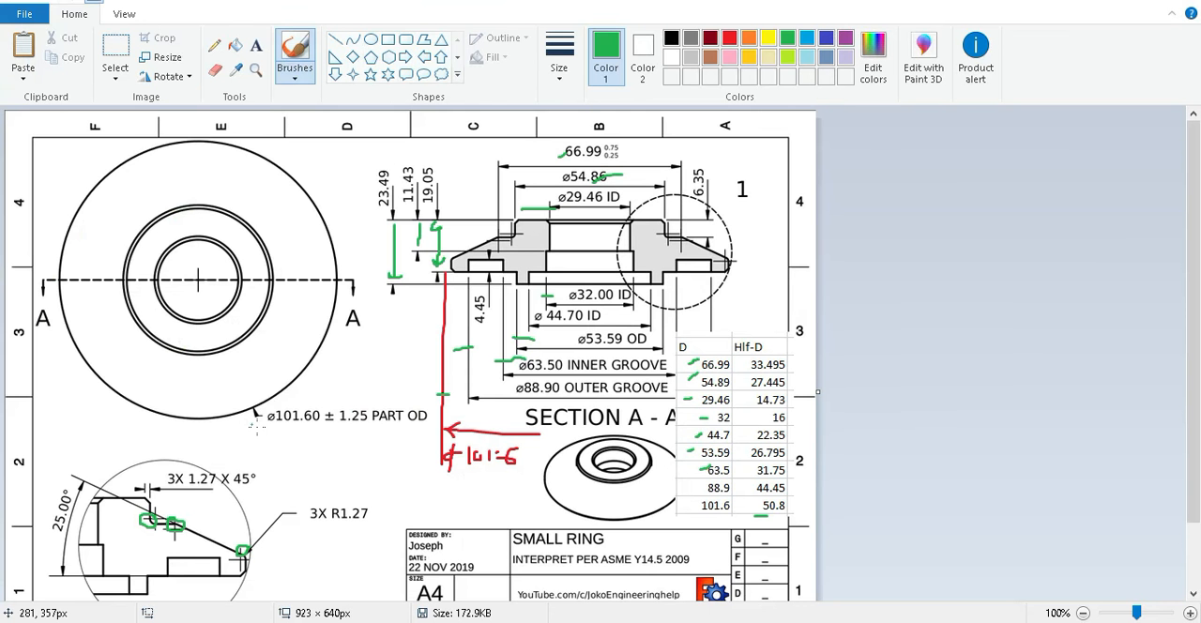
double_click(523, 9)
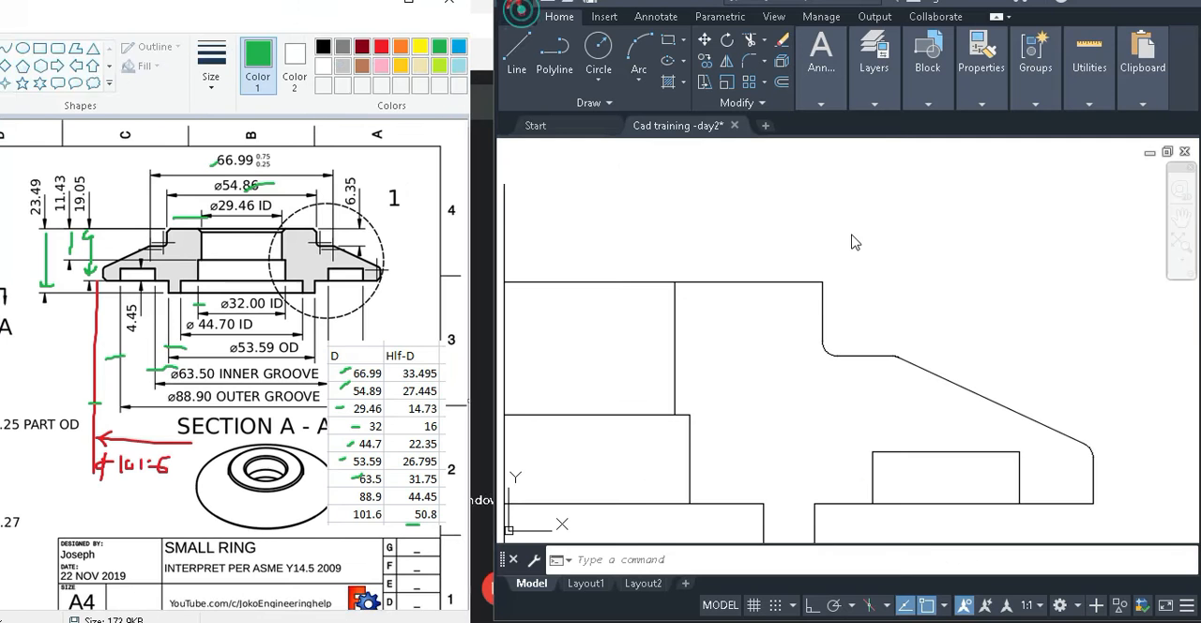
click(1001, 260)
click(1001, 263)
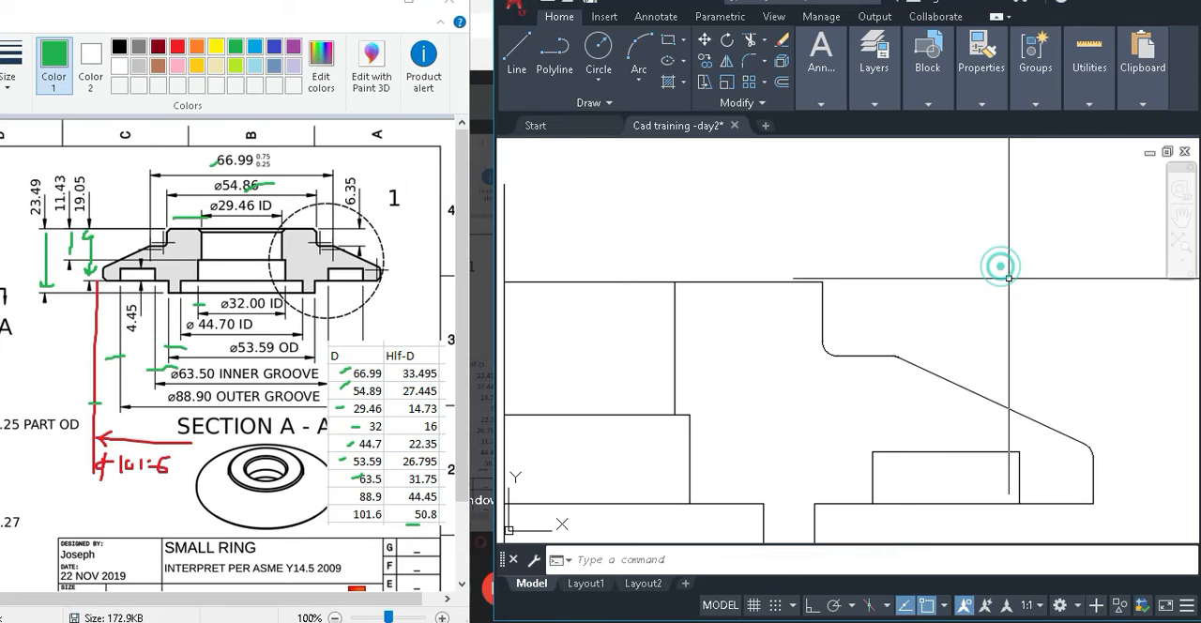
Try to chamfer the corner between the top edge and the vertical step edge with distances of 1.27 and about 2.1.
text(ch)
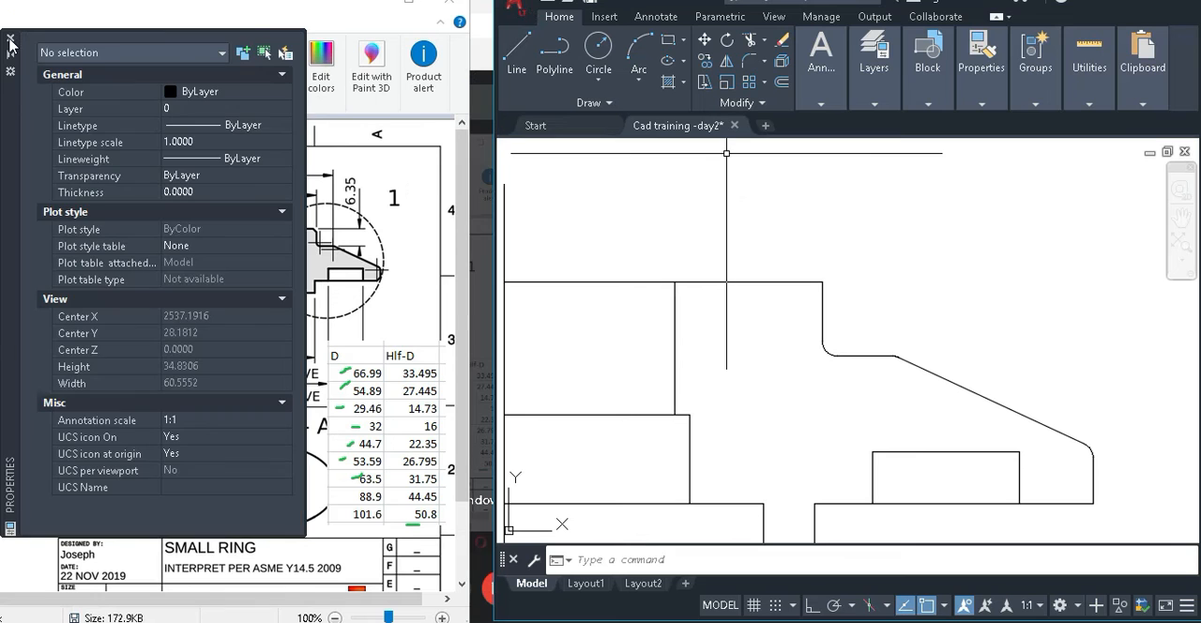
click(1167, 4)
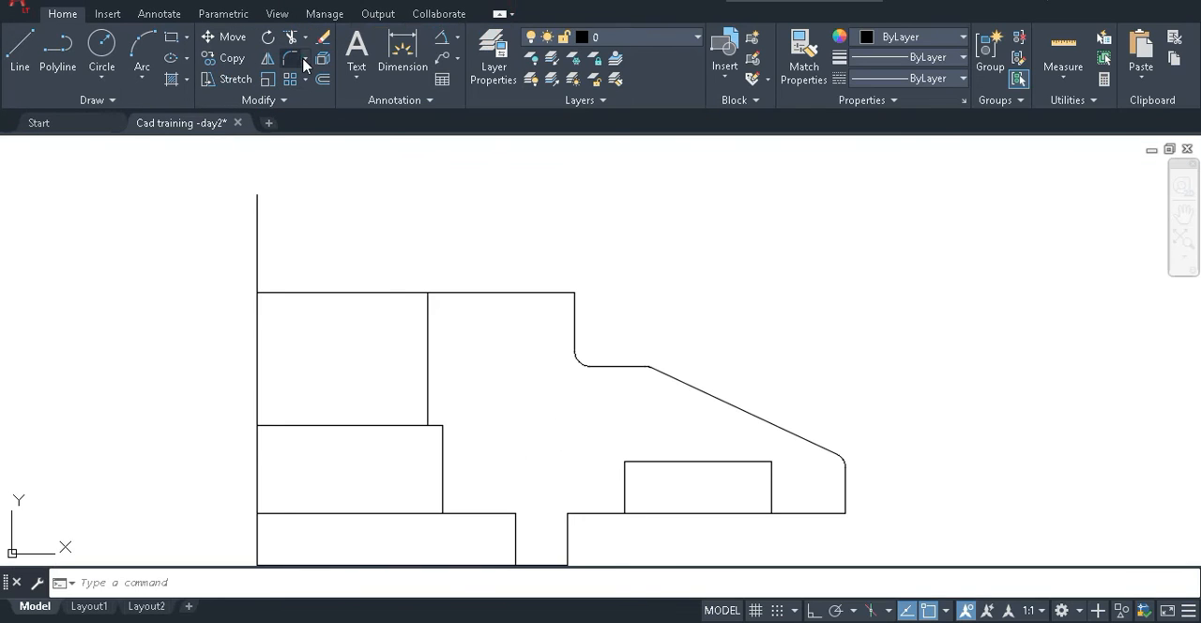
click(305, 58)
click(328, 124)
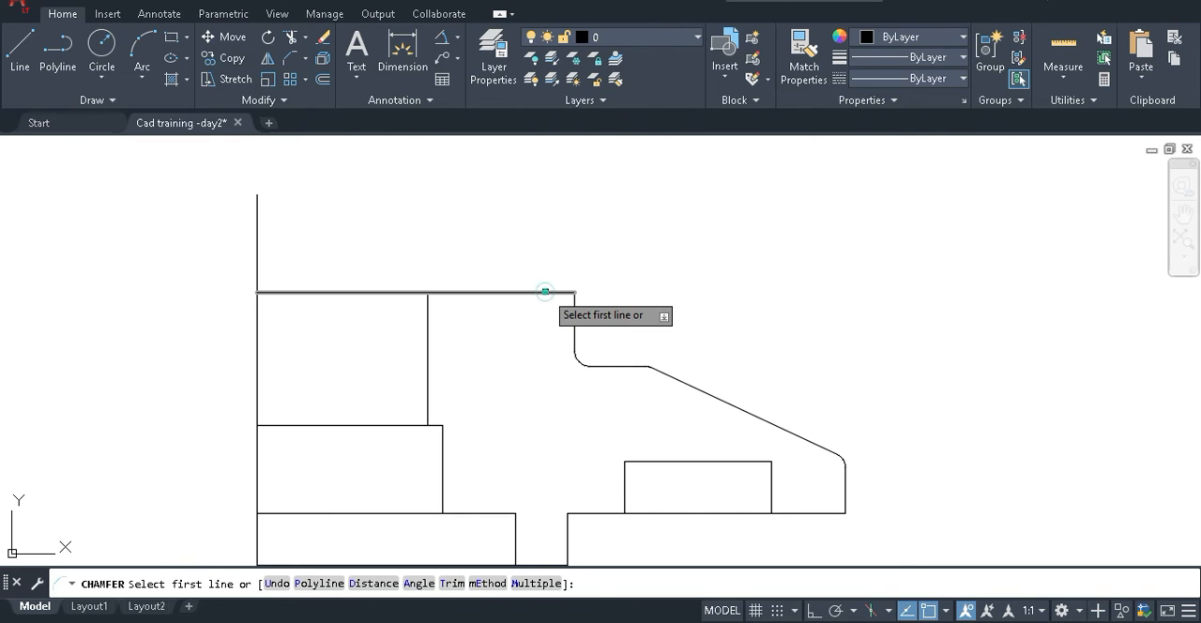
click(545, 292)
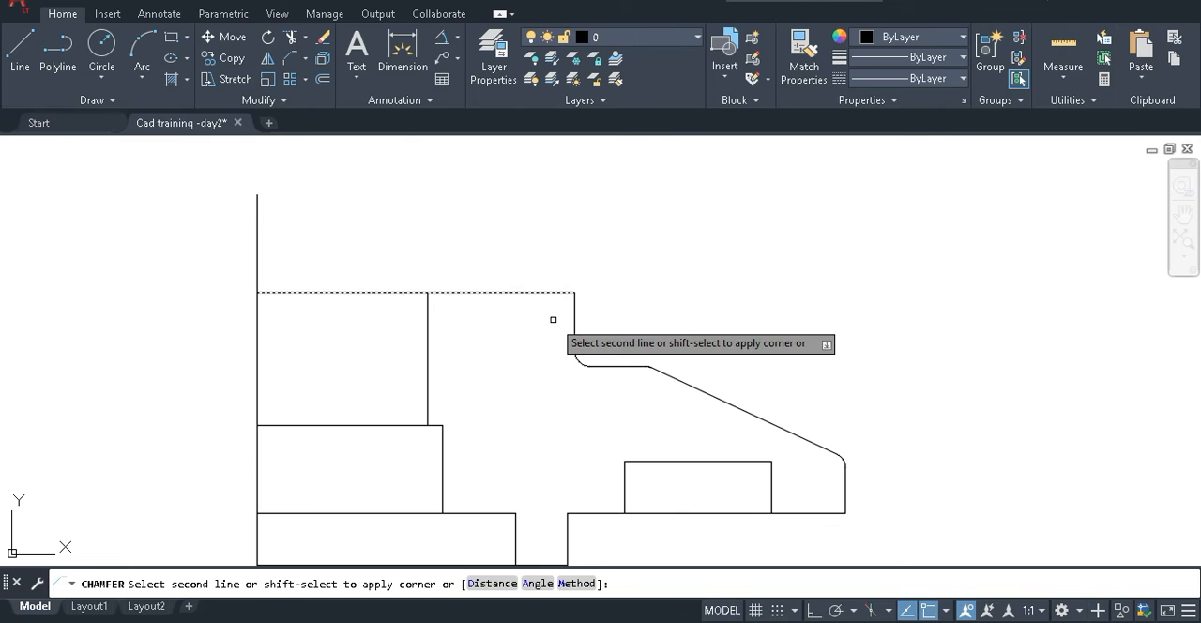
text(1.27)
key(BackSpace)
key(BackSpace)
key(BackSpace)
key(BackSpace)
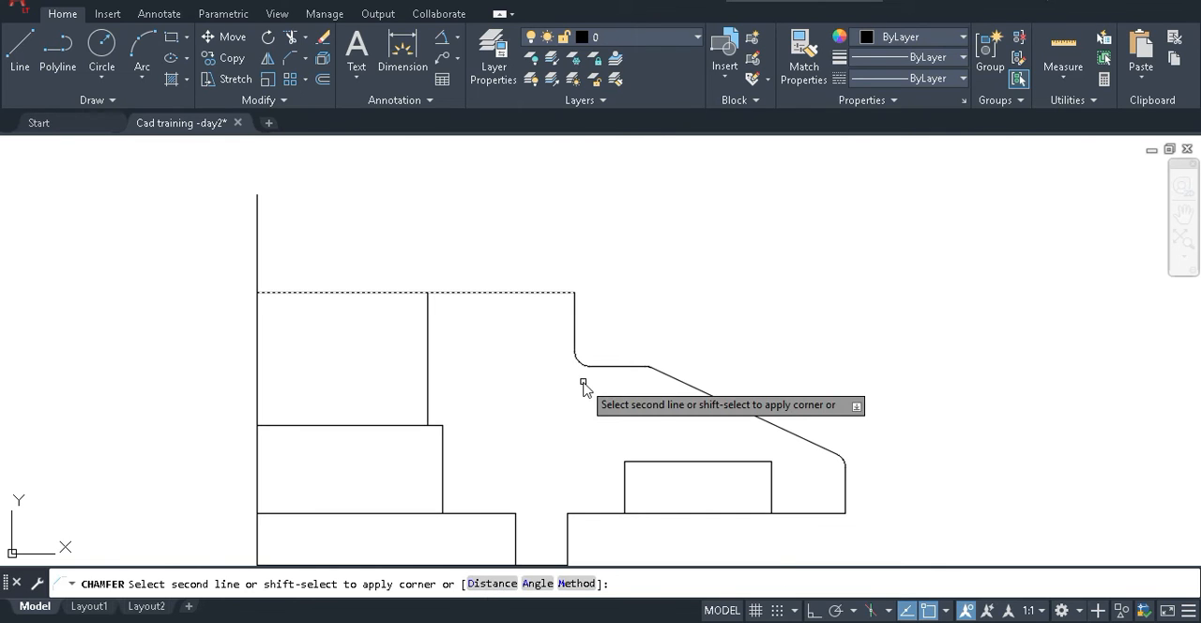
text(d)
key(Return)
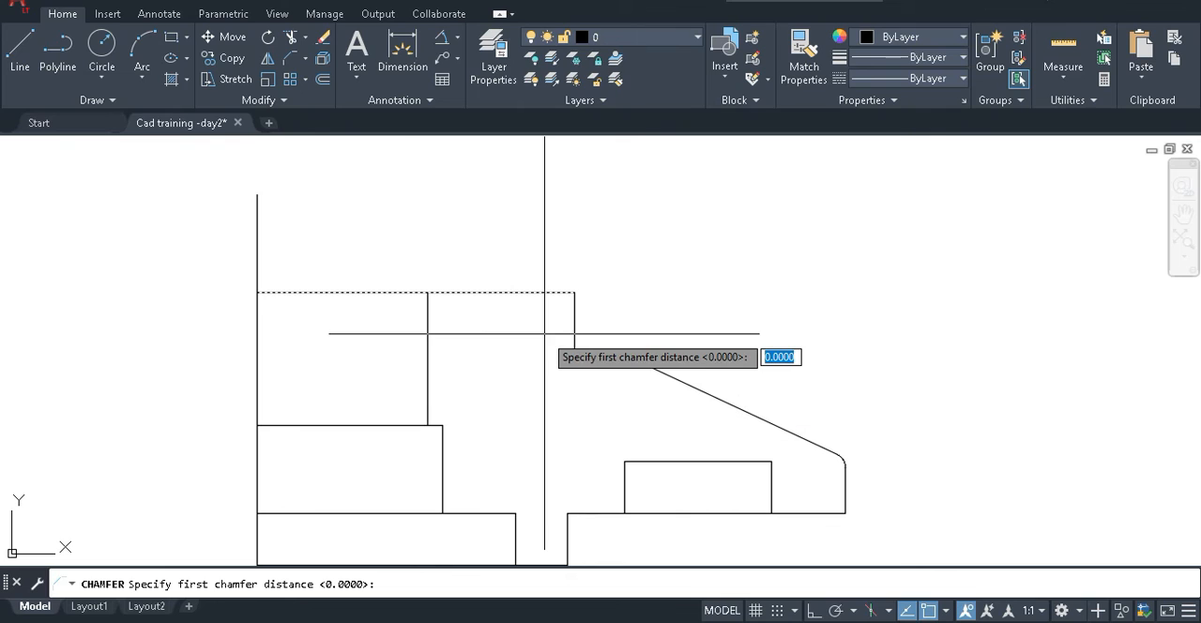
text(1.27)
key(Return)
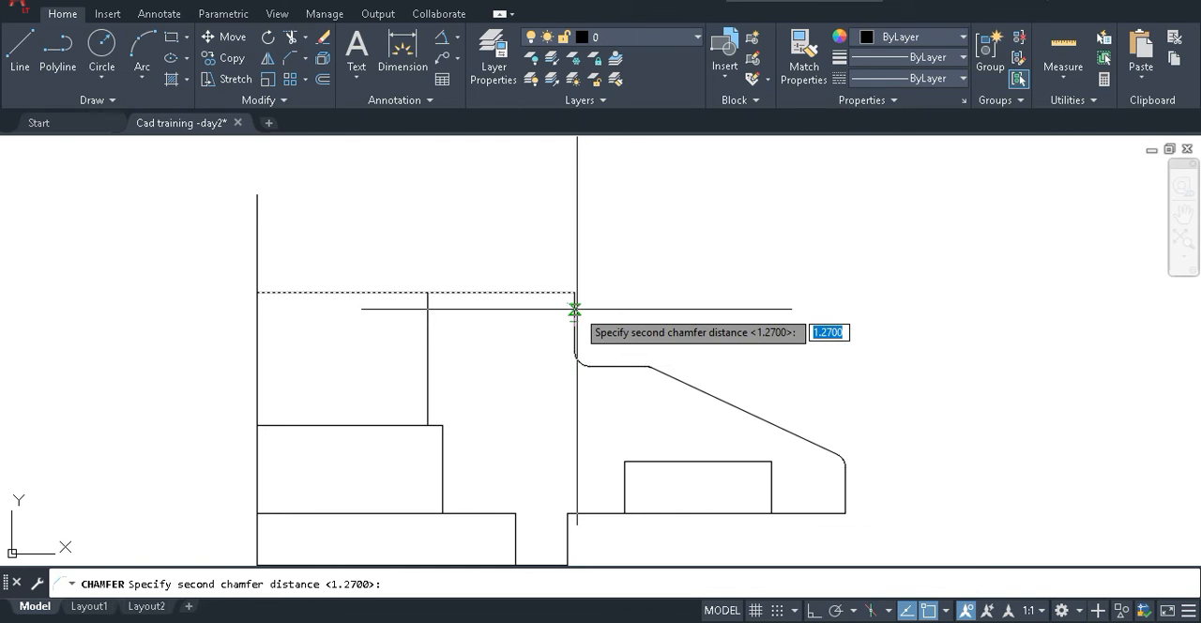
scroll(586, 306, up, 4)
click(568, 306)
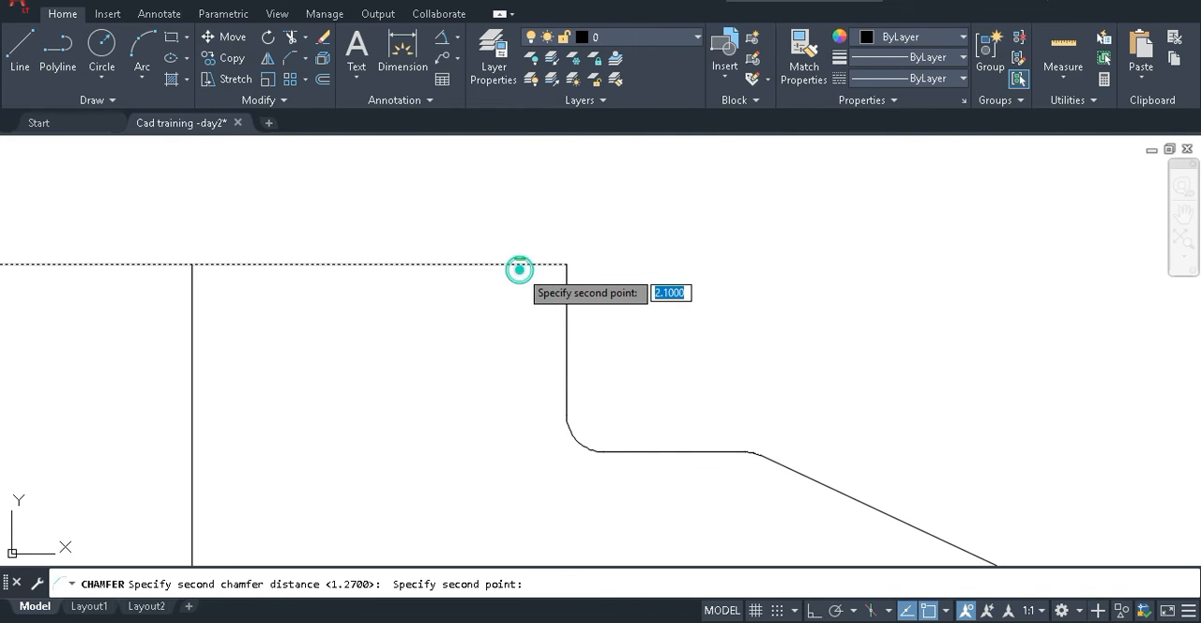
click(520, 264)
click(565, 288)
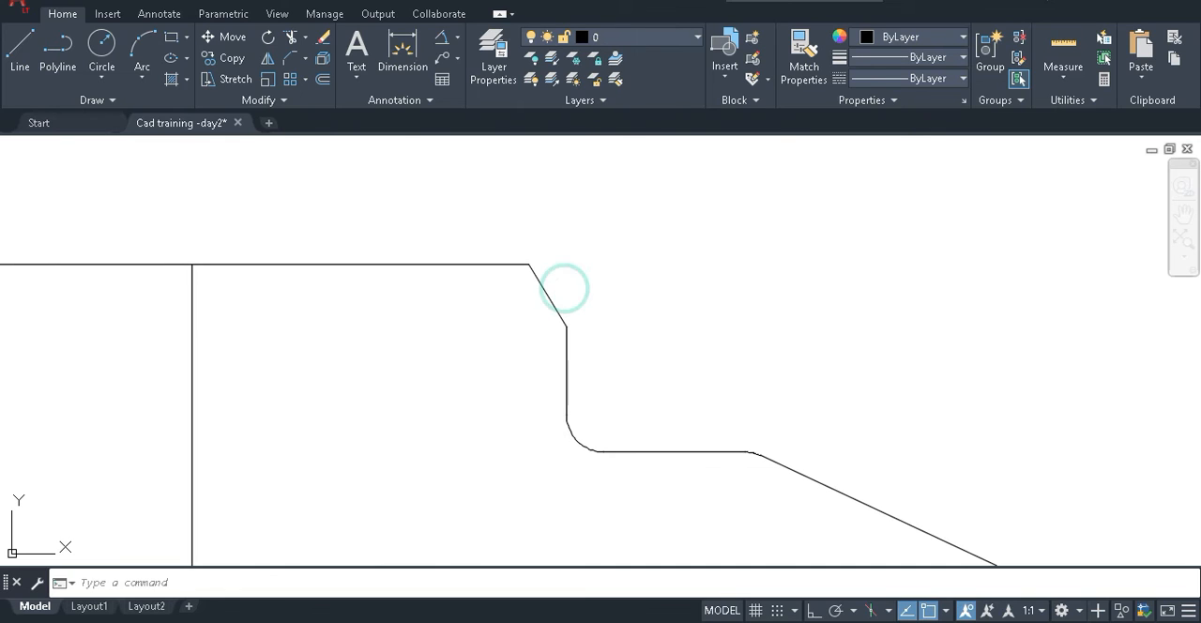
scroll(601, 292, down, 2)
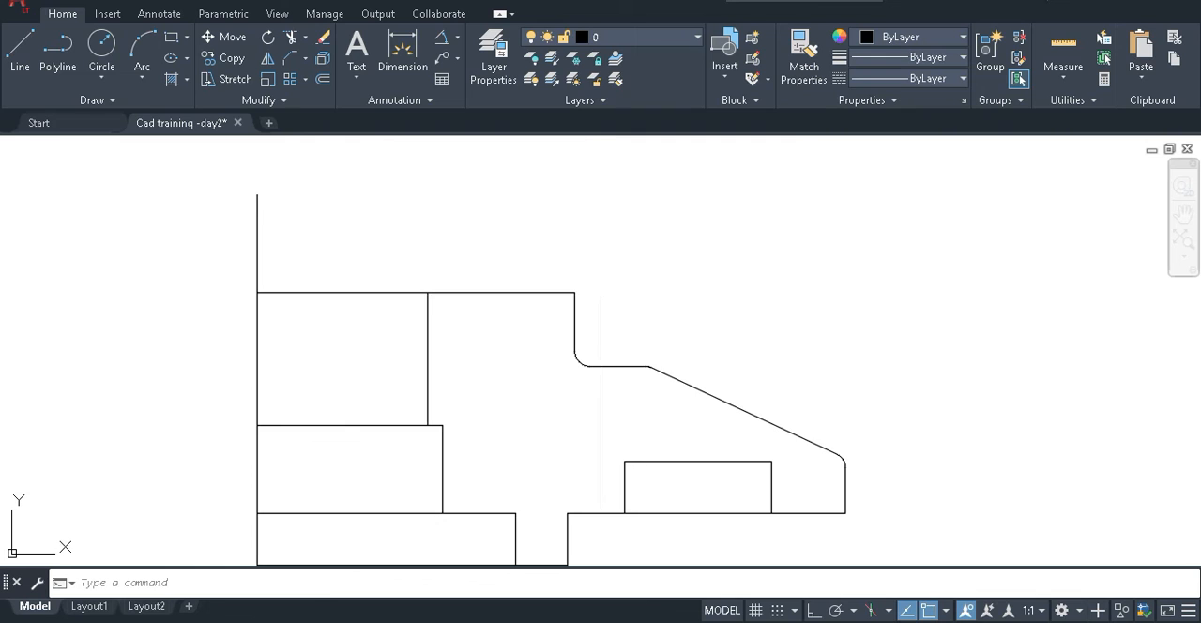
scroll(592, 295, up, 2)
scroll(585, 296, down, 2)
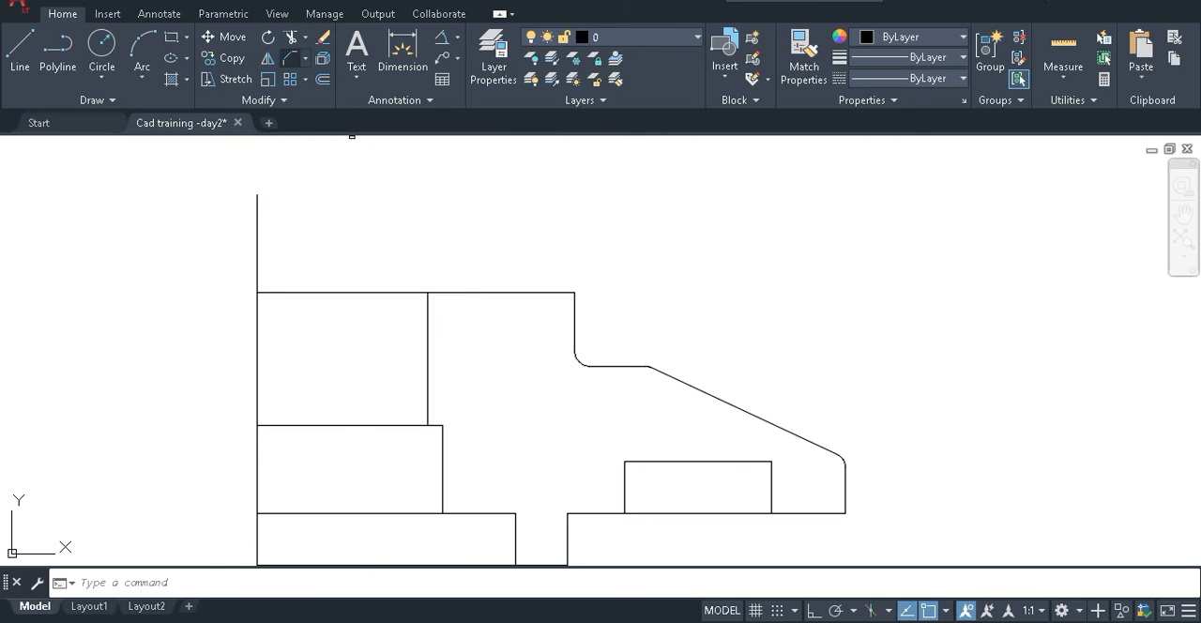
click(286, 63)
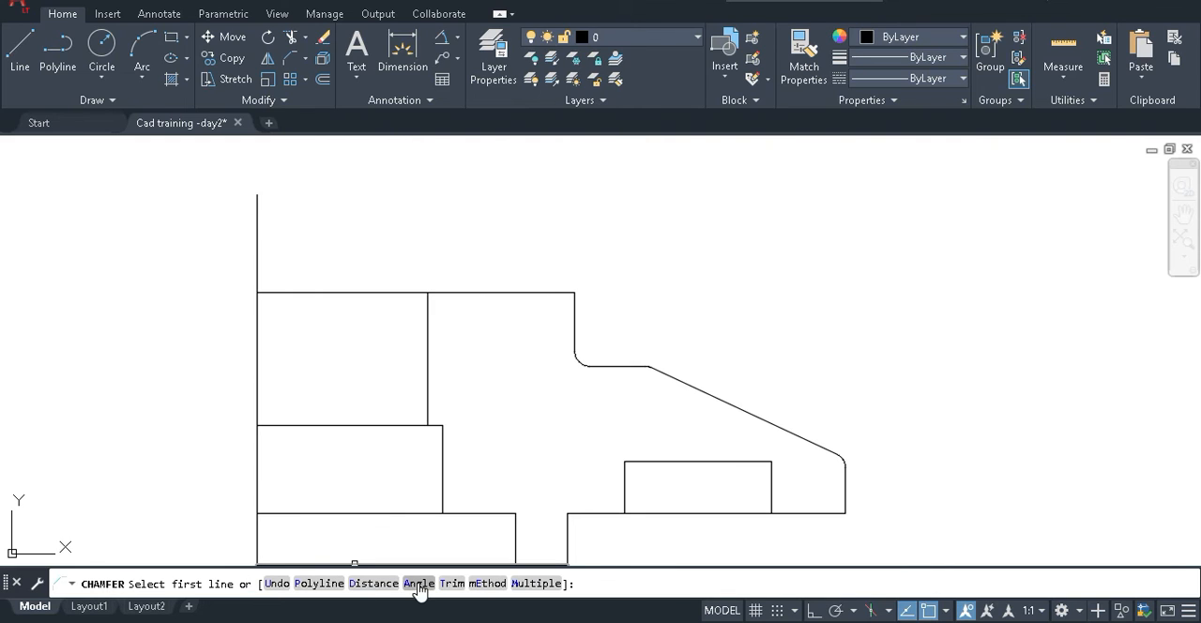
click(379, 582)
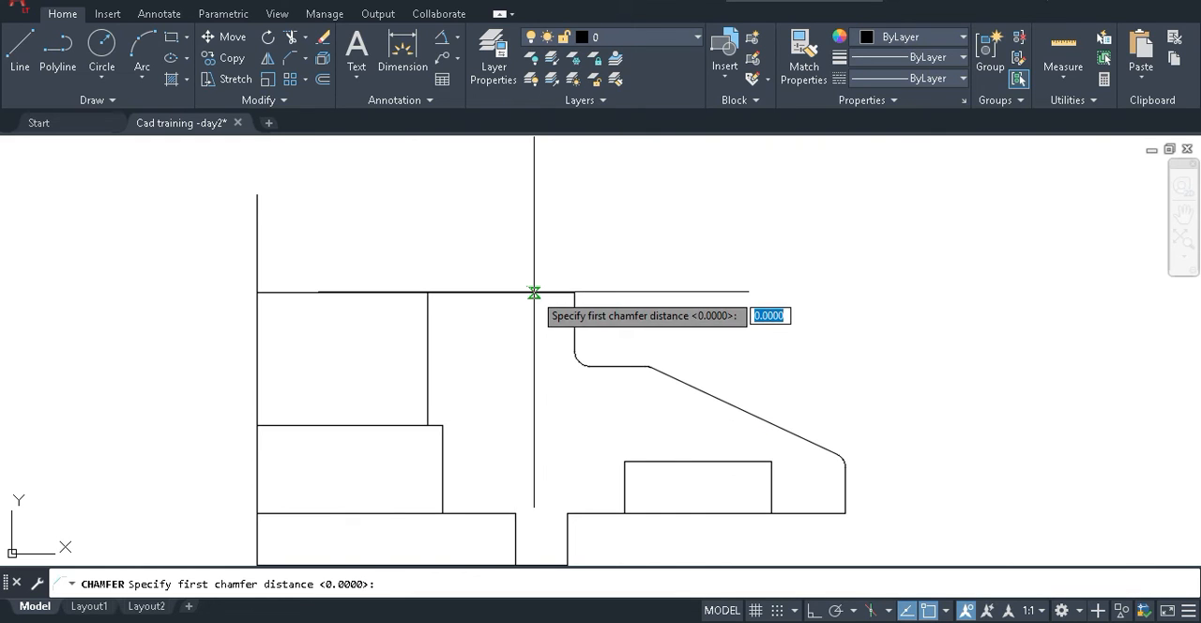
text(1.27)
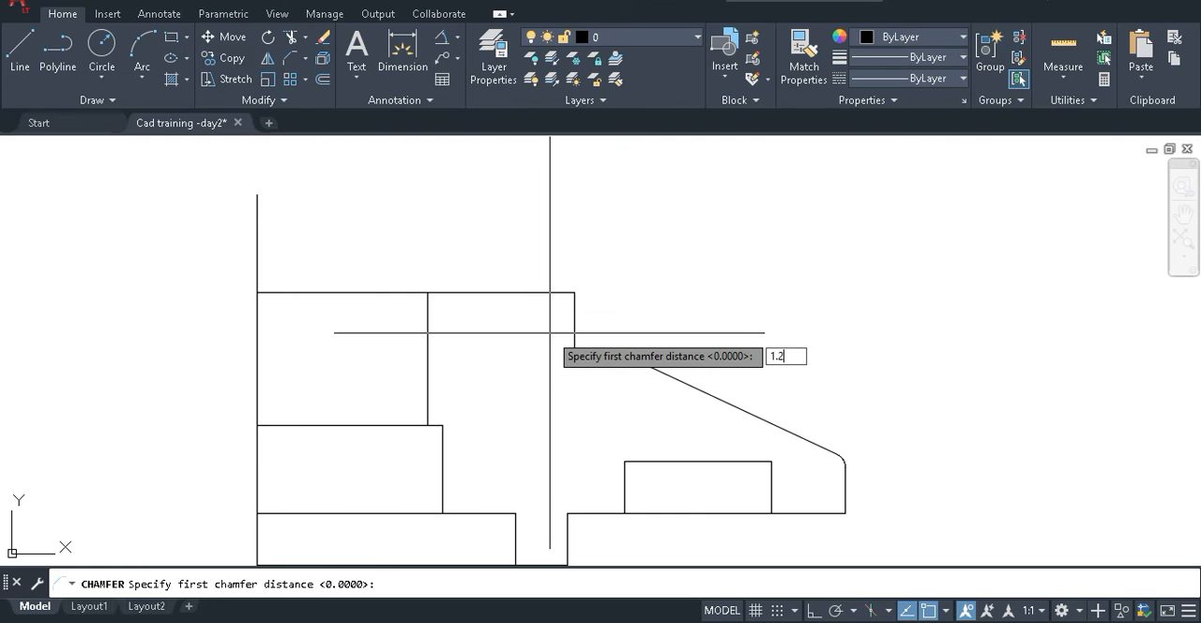
key(Return)
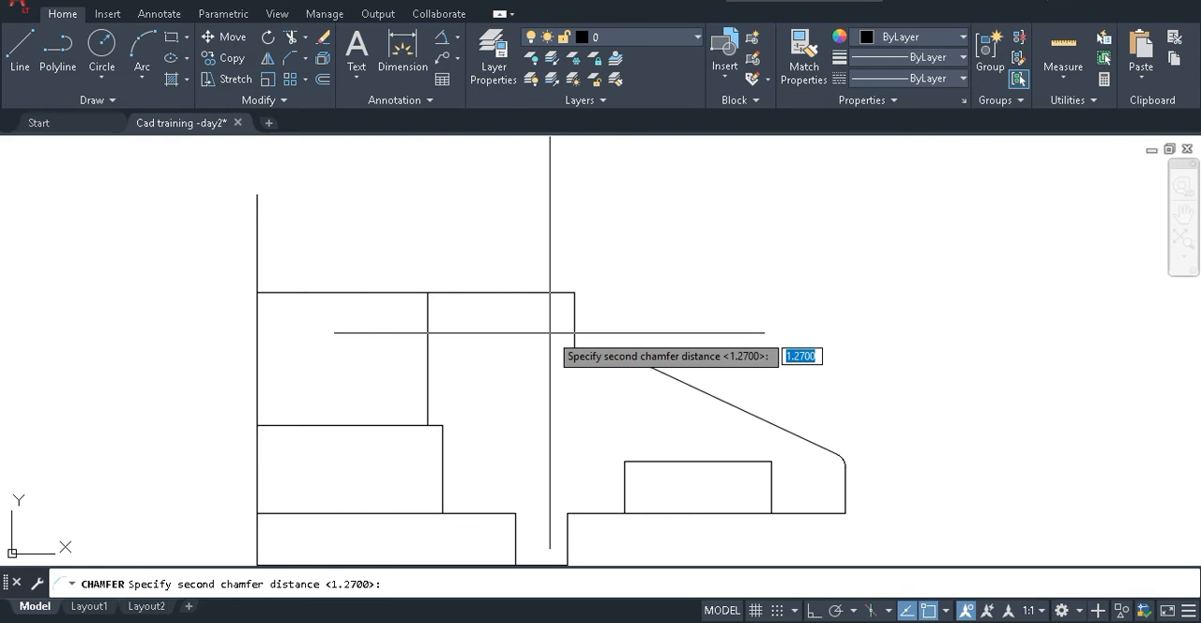
double_click(674, 2)
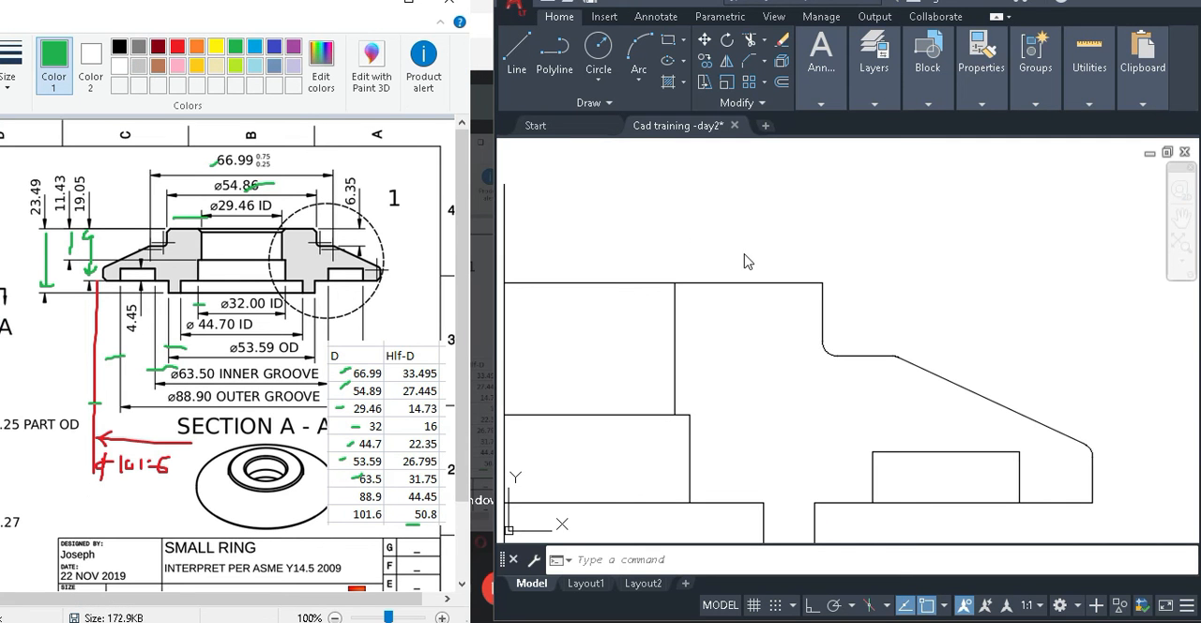
scroll(891, 319, down, 3)
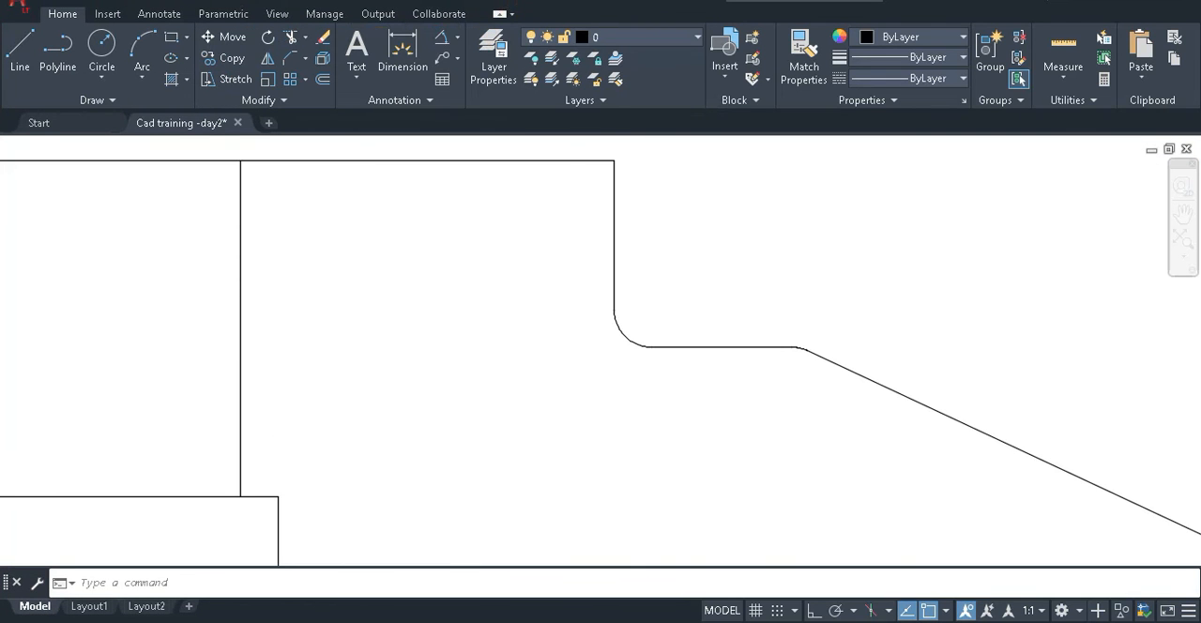
Chamfer the corner between the top edge and the vertical step edge with both distances set to 1.27.
click(291, 57)
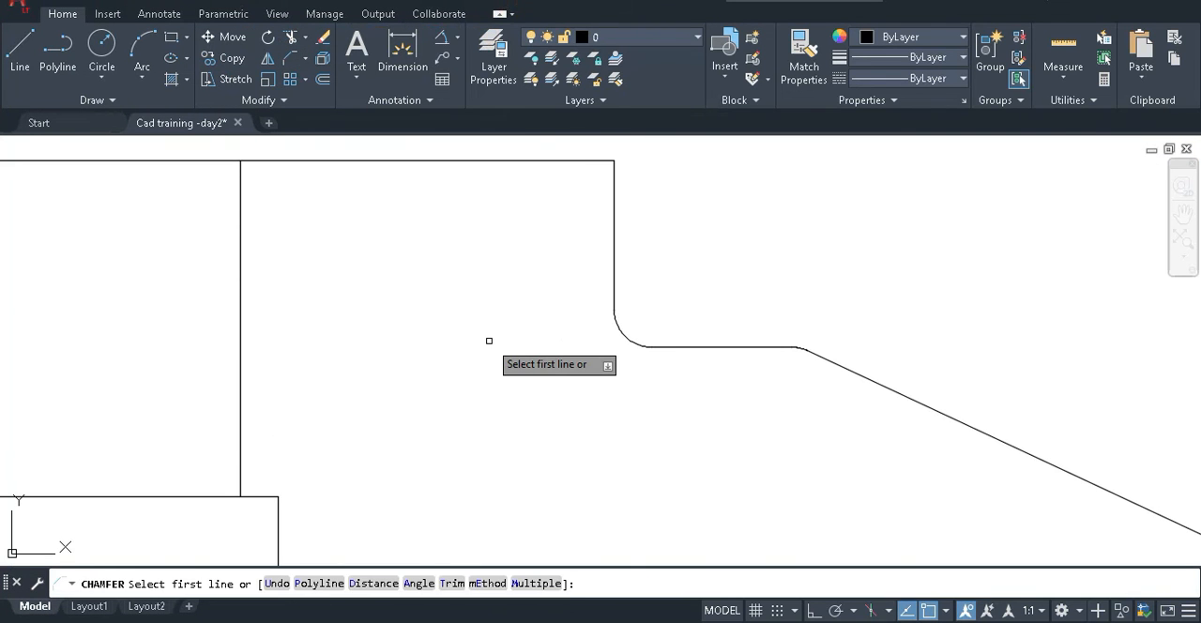
text(d)
key(Return)
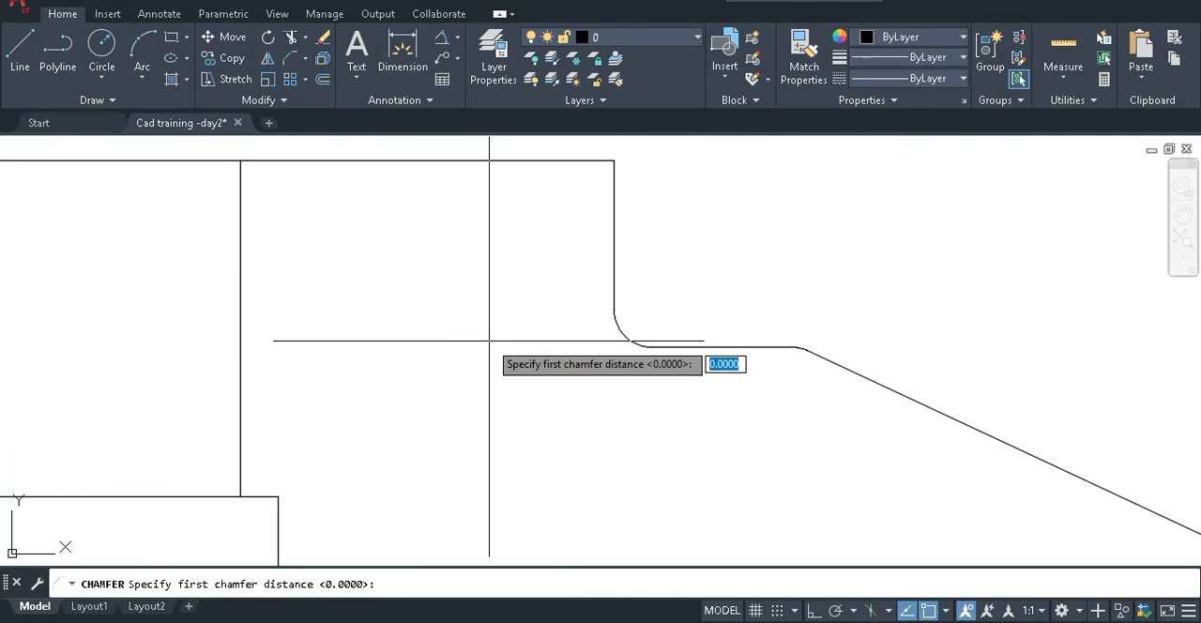
text(1.27)
key(Return)
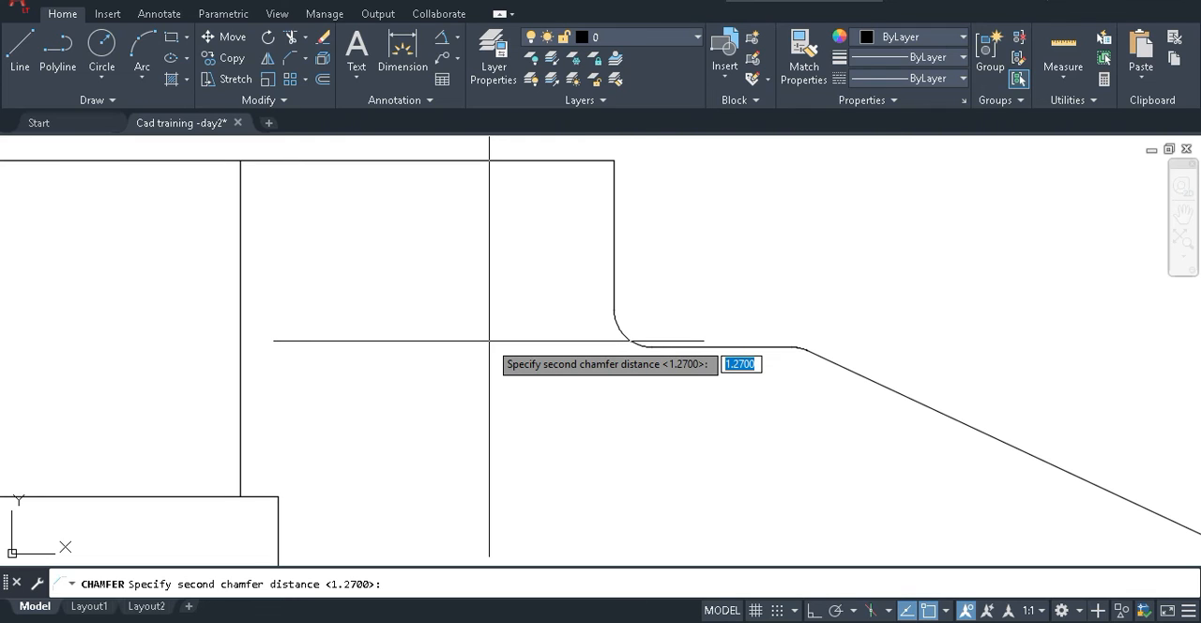
key(Return)
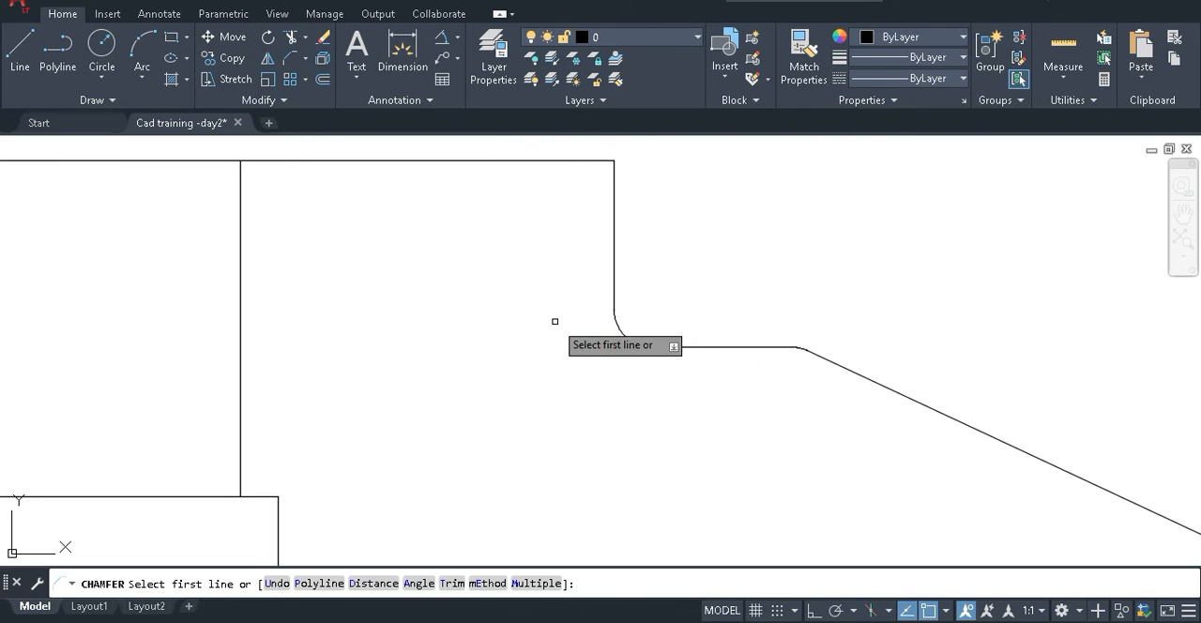
click(569, 161)
click(616, 201)
scroll(646, 188, down, 4)
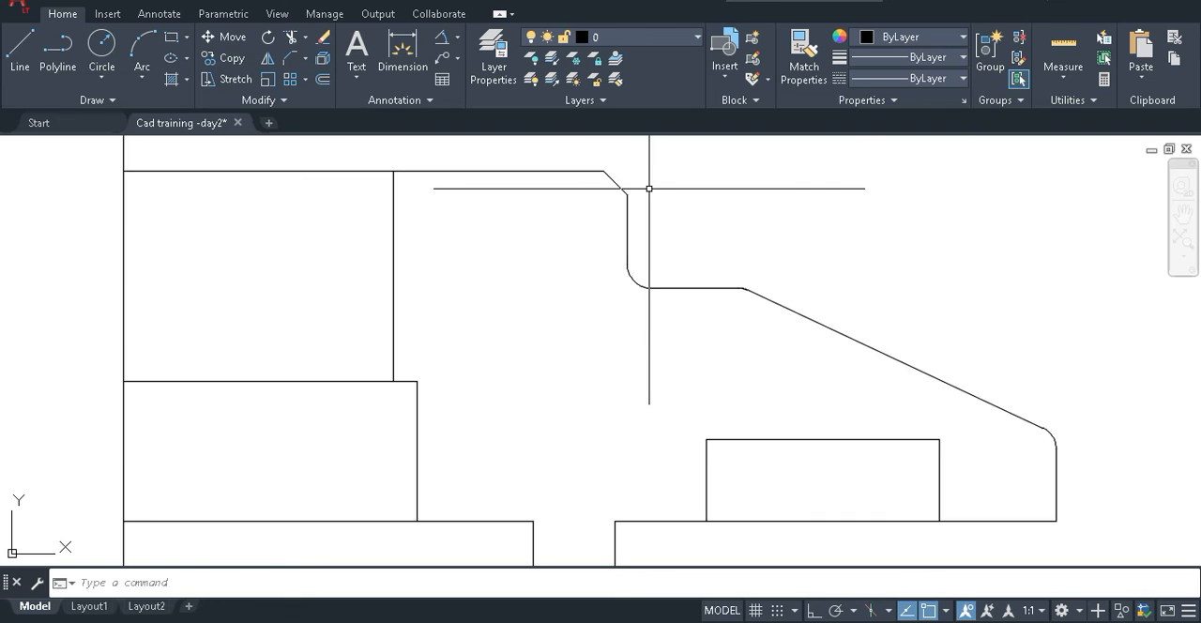
Chamfer the lower outer corner between the horizontal bottom edge and the vertical outer edge with the same distances.
key(Return)
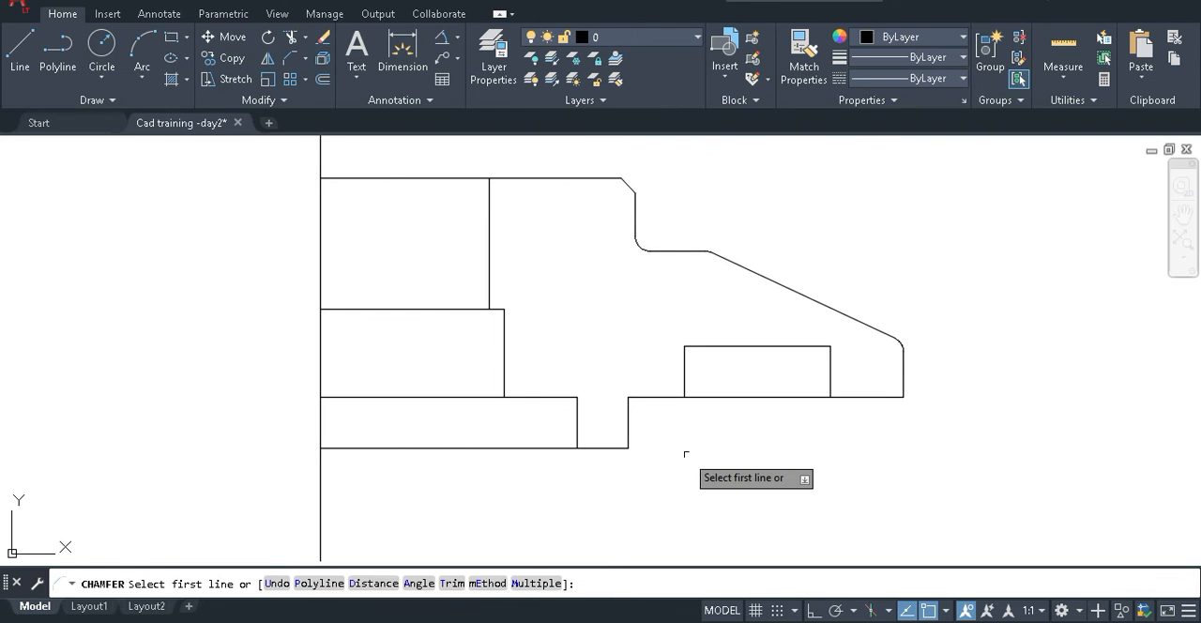
click(883, 395)
click(903, 372)
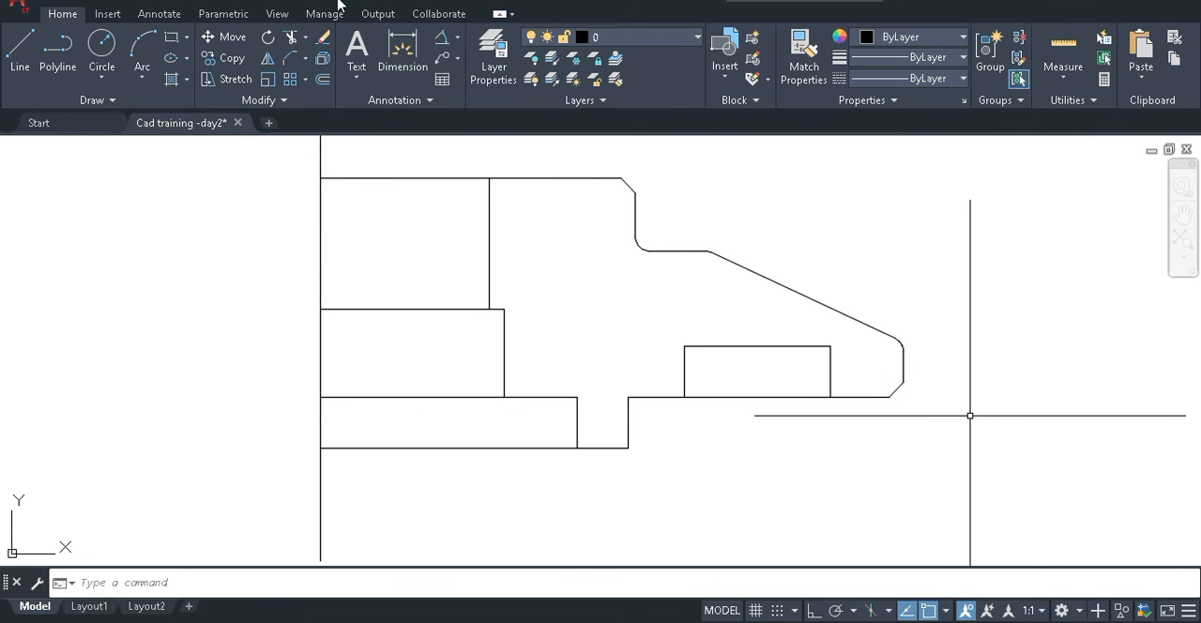
Measure the horizontal width of the top corner chamfer with a temporary linear dimension, without placing it.
click(457, 38)
click(474, 64)
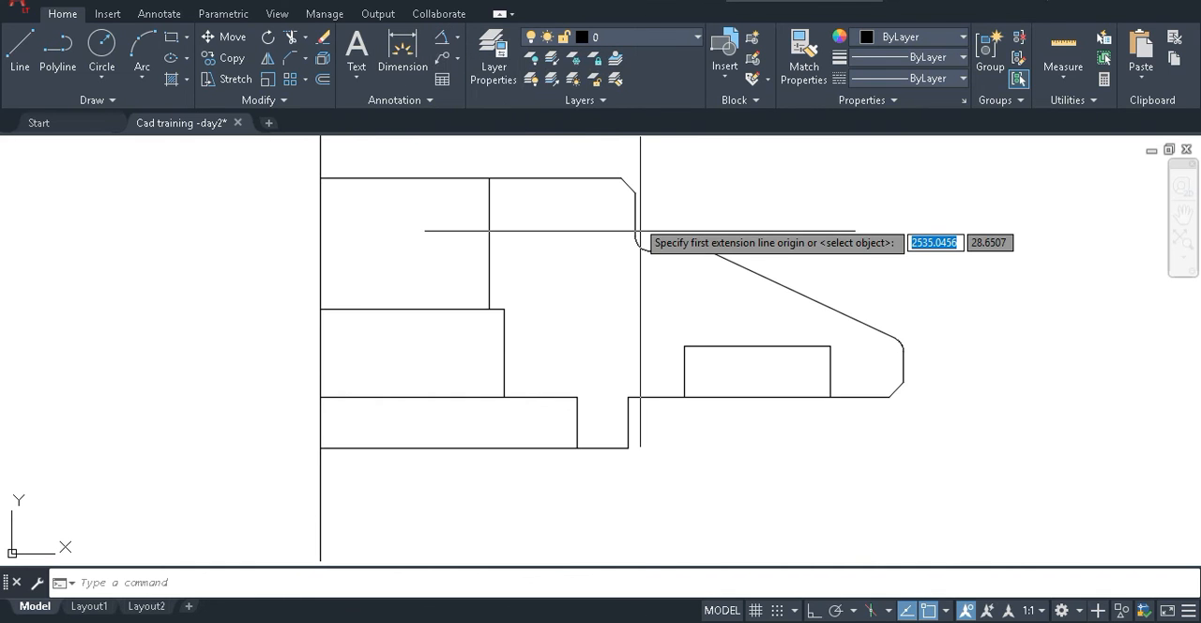
click(623, 179)
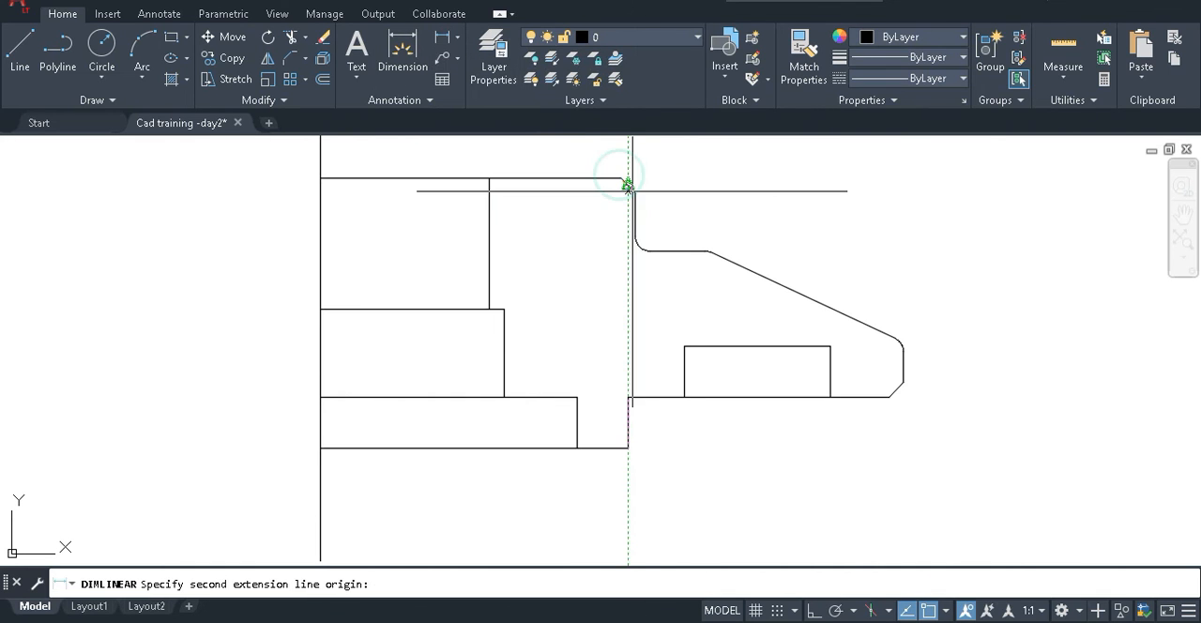
click(690, 250)
middle_drag(690, 179, 676, 263)
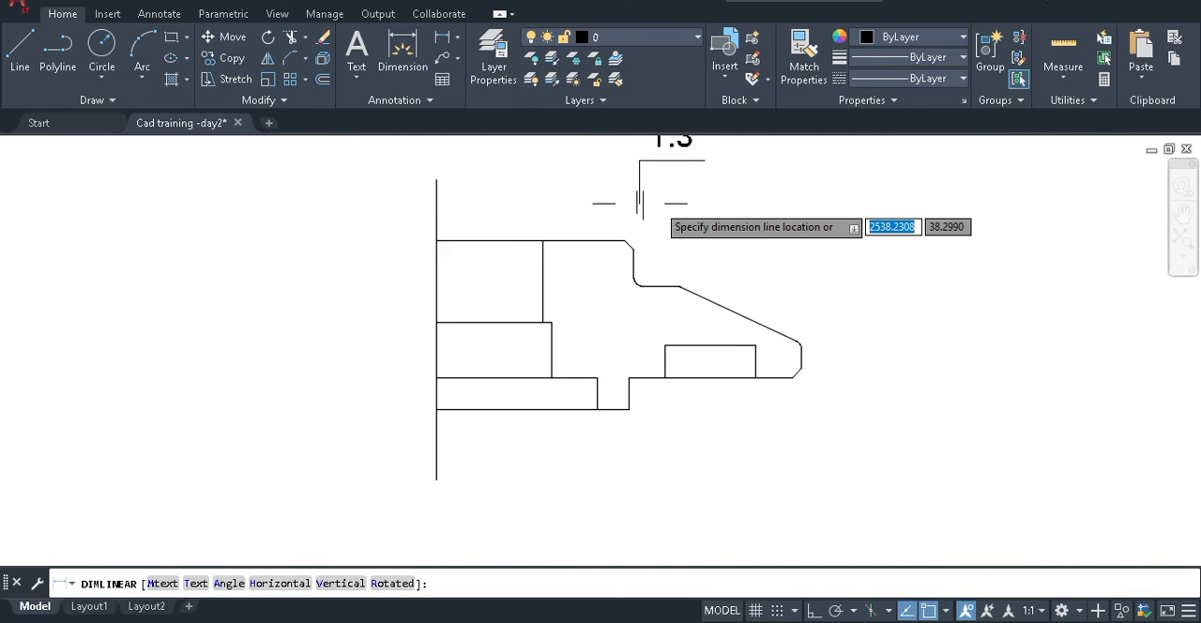
scroll(639, 202, down, 2)
key(Escape)
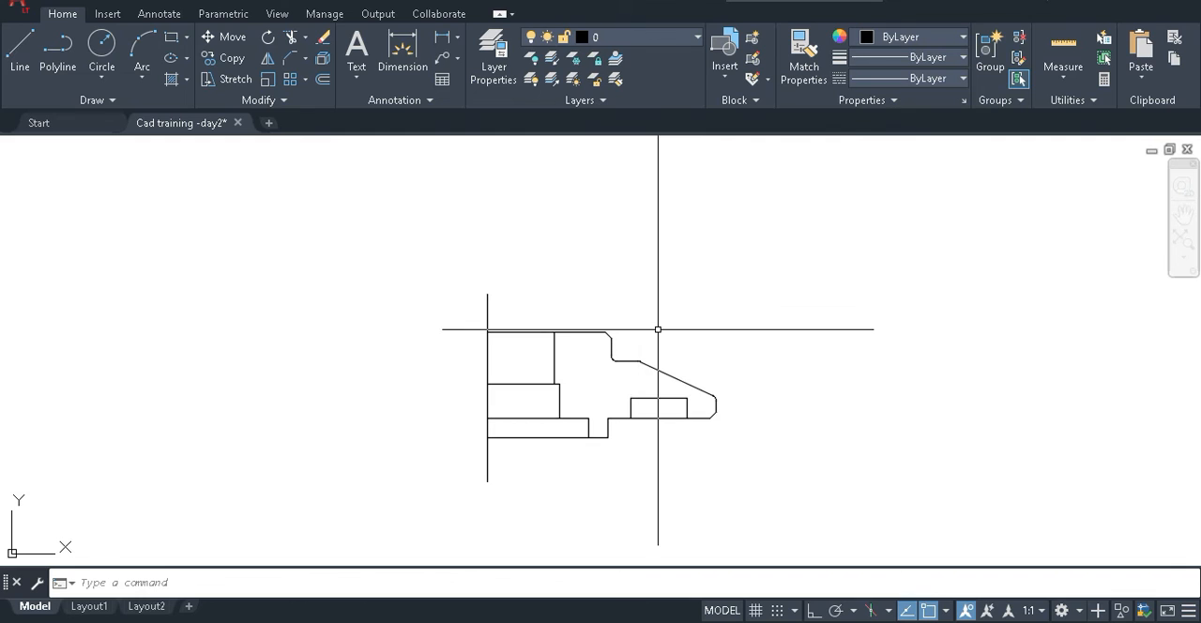
Chamfer the corner between the inner vertical bore line and the top edge with both distances kept at 1.27.
scroll(659, 328, up, 2)
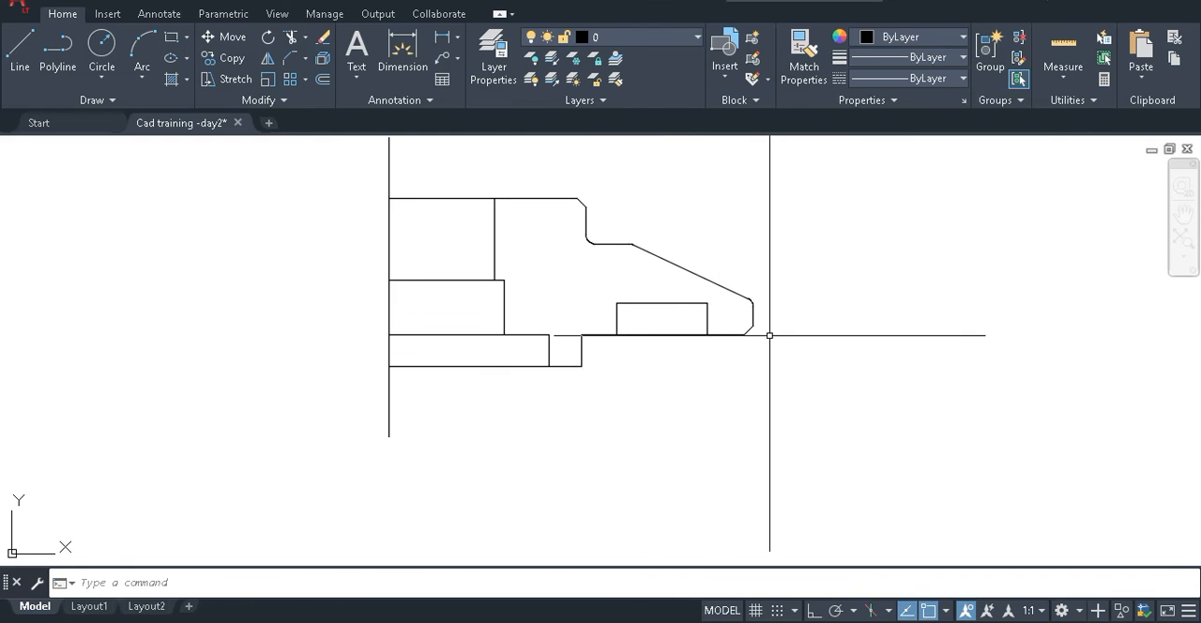
scroll(484, 211, up, 2)
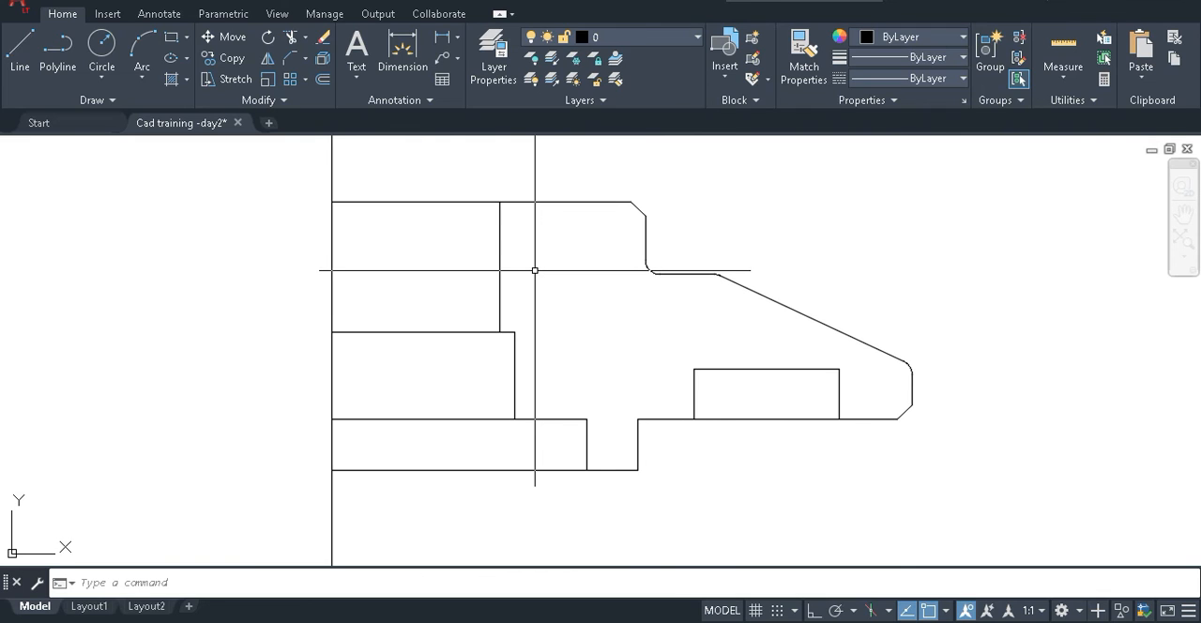
click(292, 60)
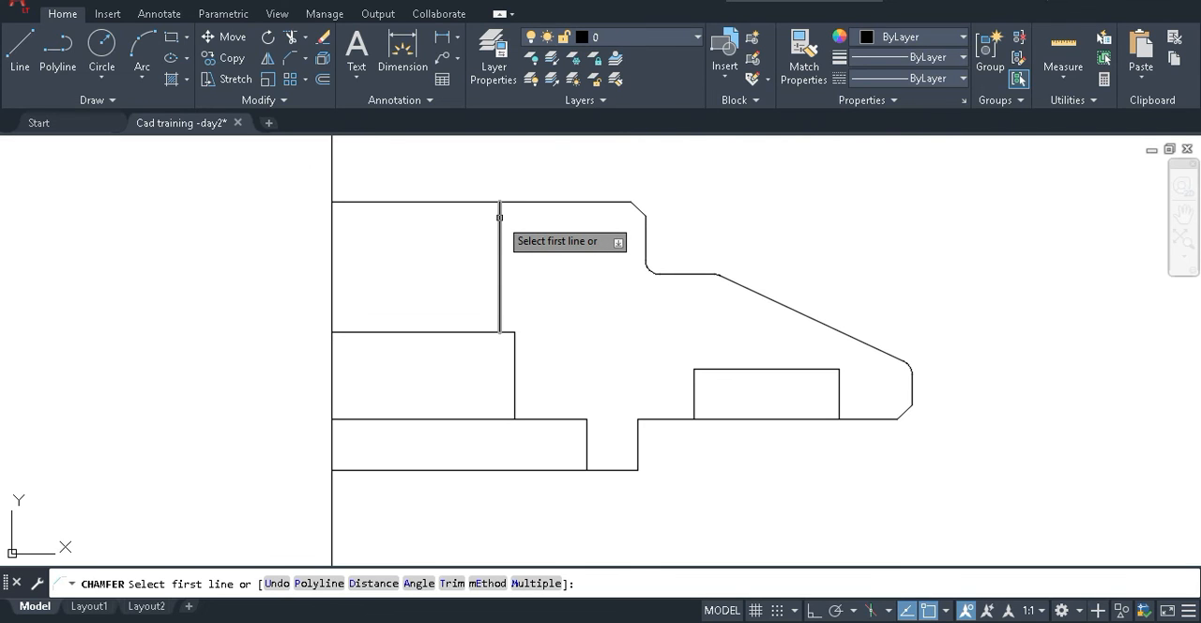
text(d)
key(Return)
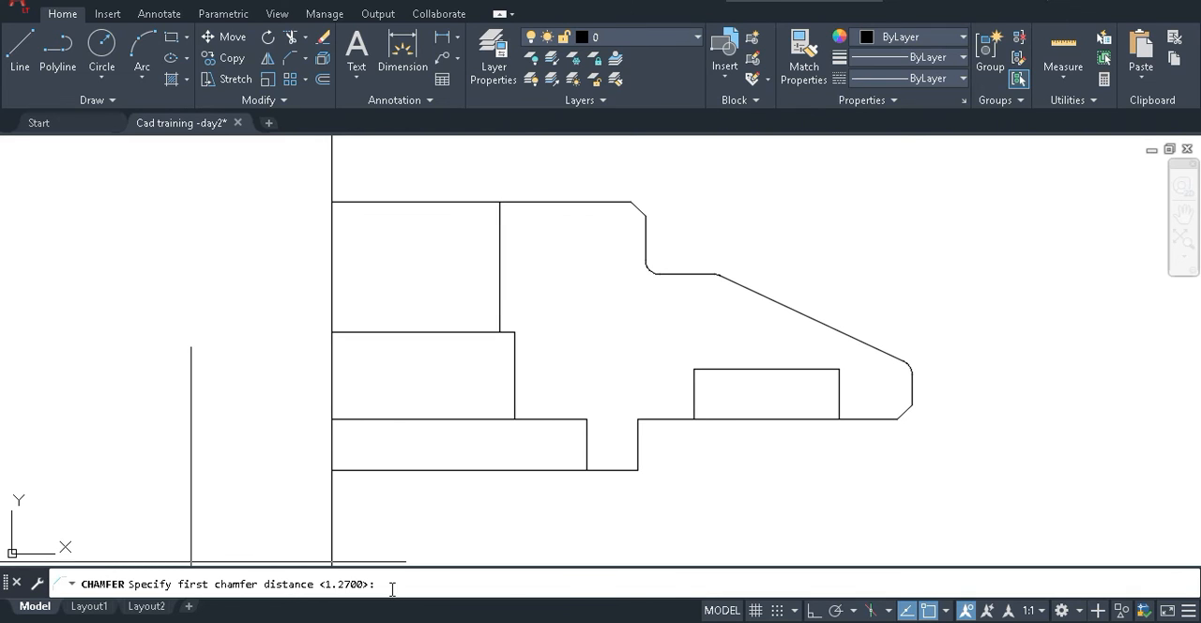
key(Return)
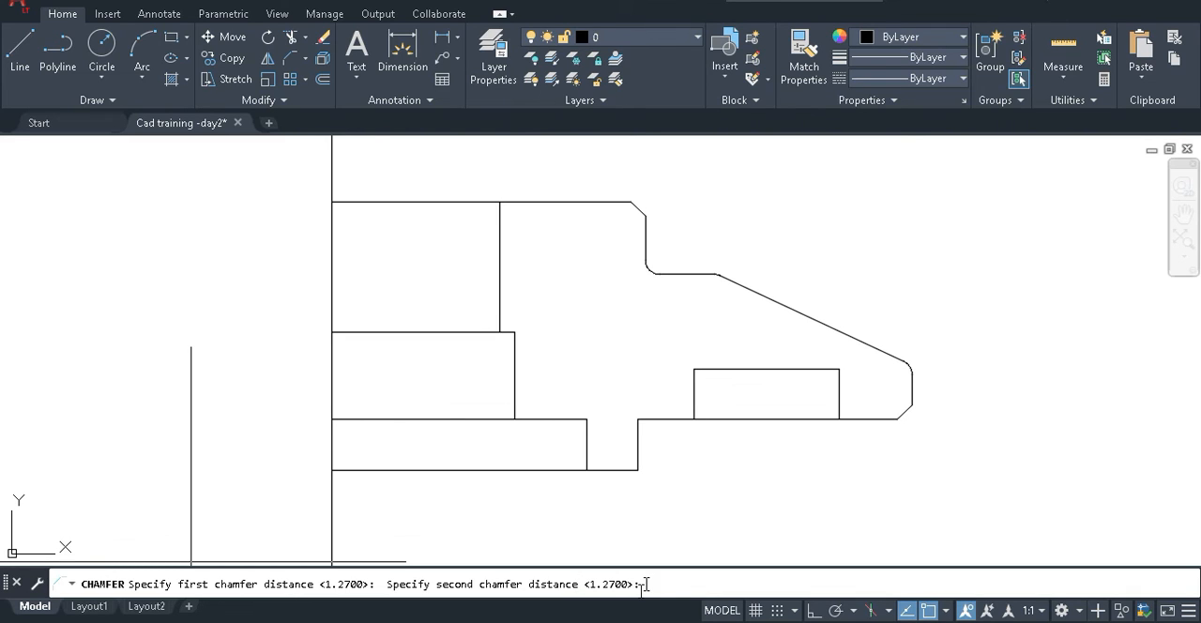
key(Return)
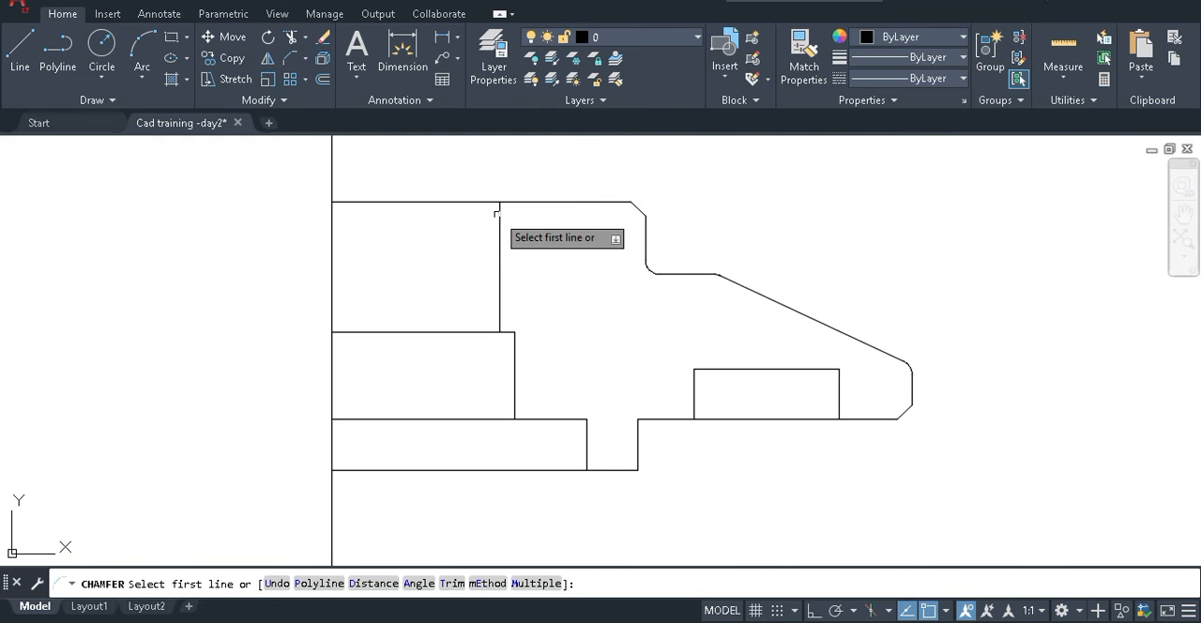
scroll(478, 263, up, 4)
click(468, 323)
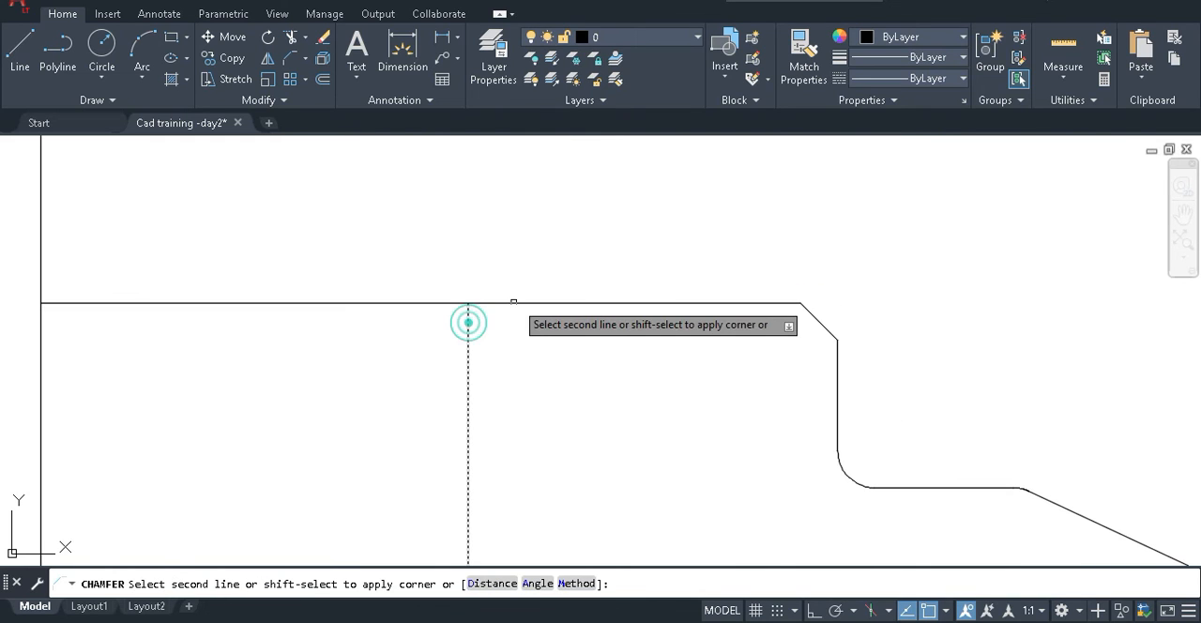
click(515, 303)
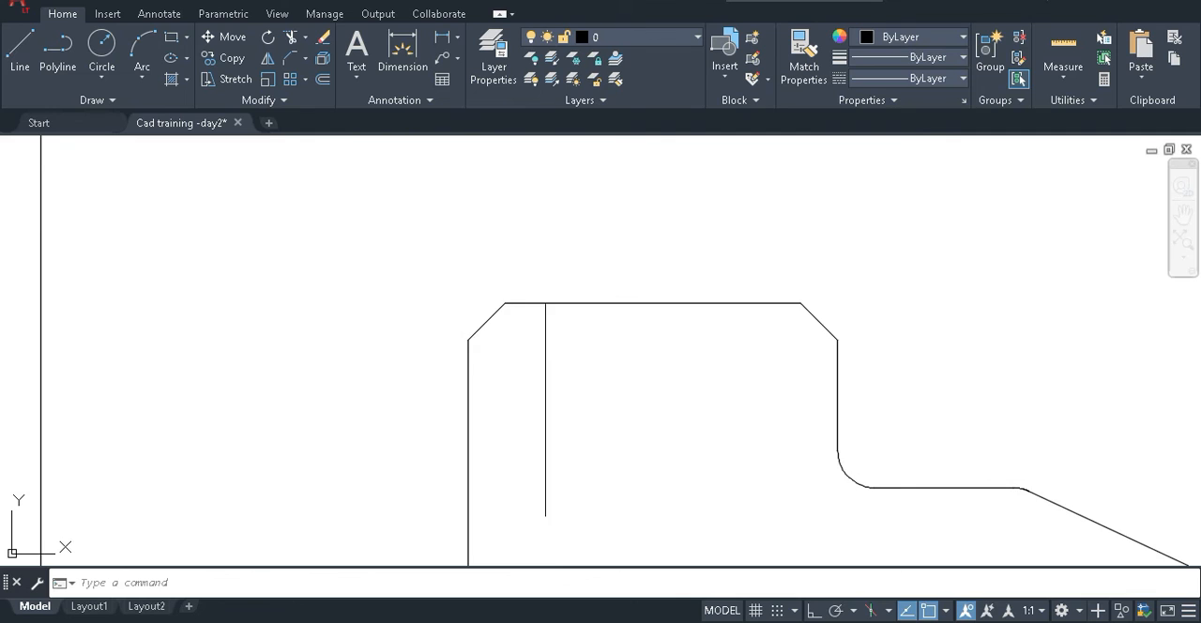
Draw a horizontal line from the lower end of the bore chamfer to a point beyond the vertical centre line.
scroll(647, 267, down, 2)
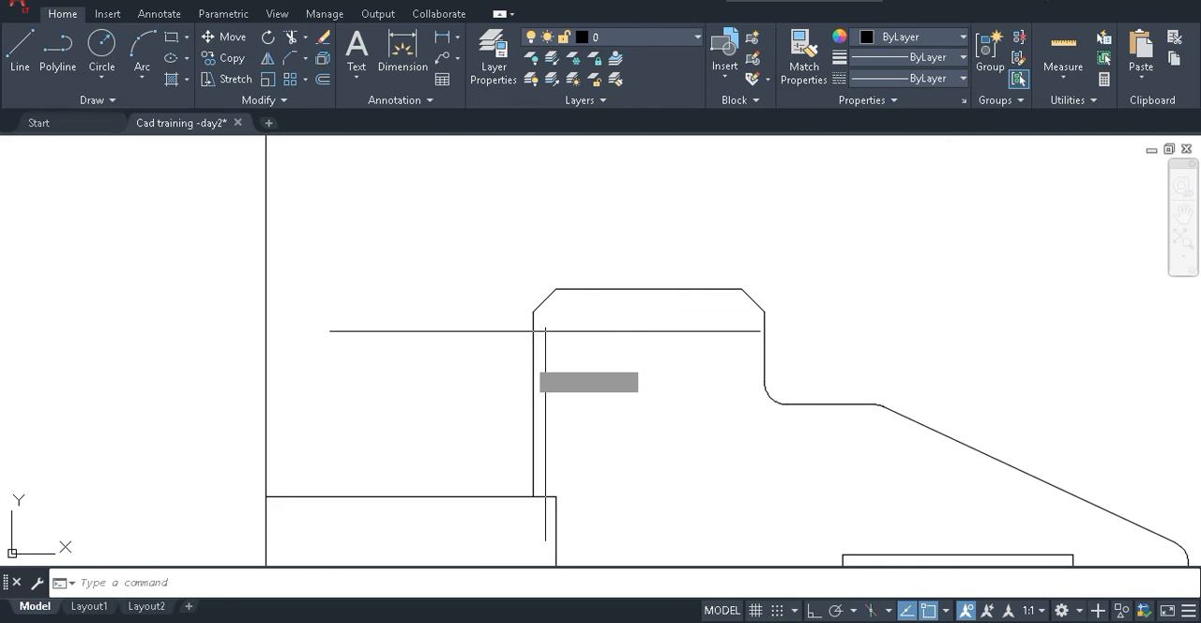
text(l)
key(Return)
click(533, 310)
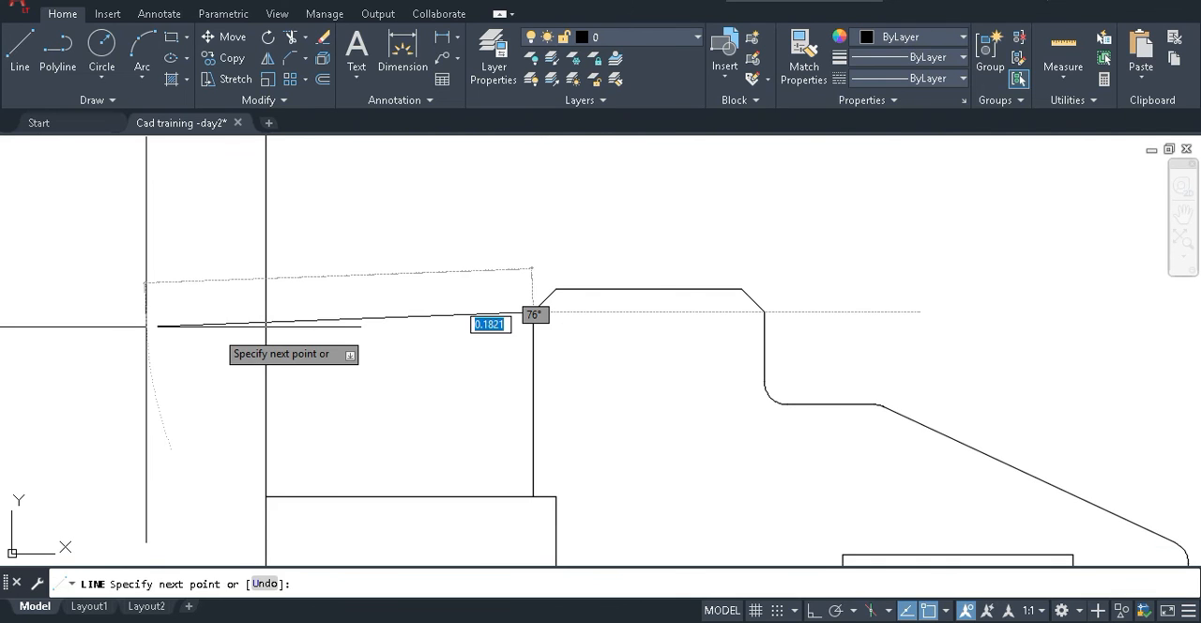
click(126, 313)
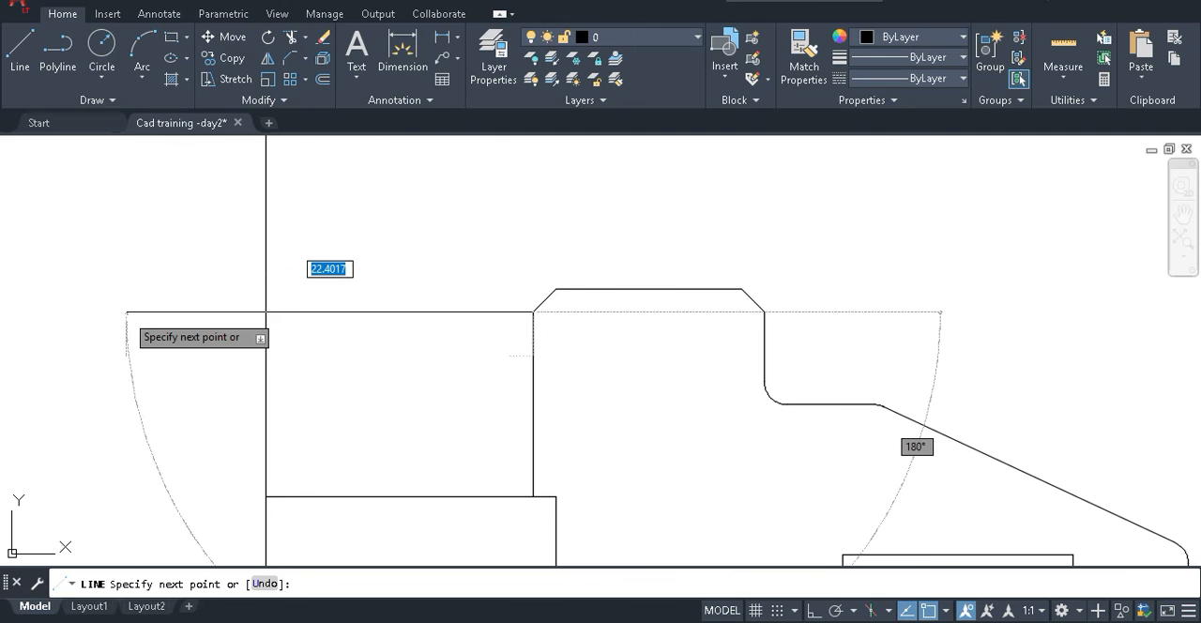
key(F8)
click(144, 294)
key(Escape)
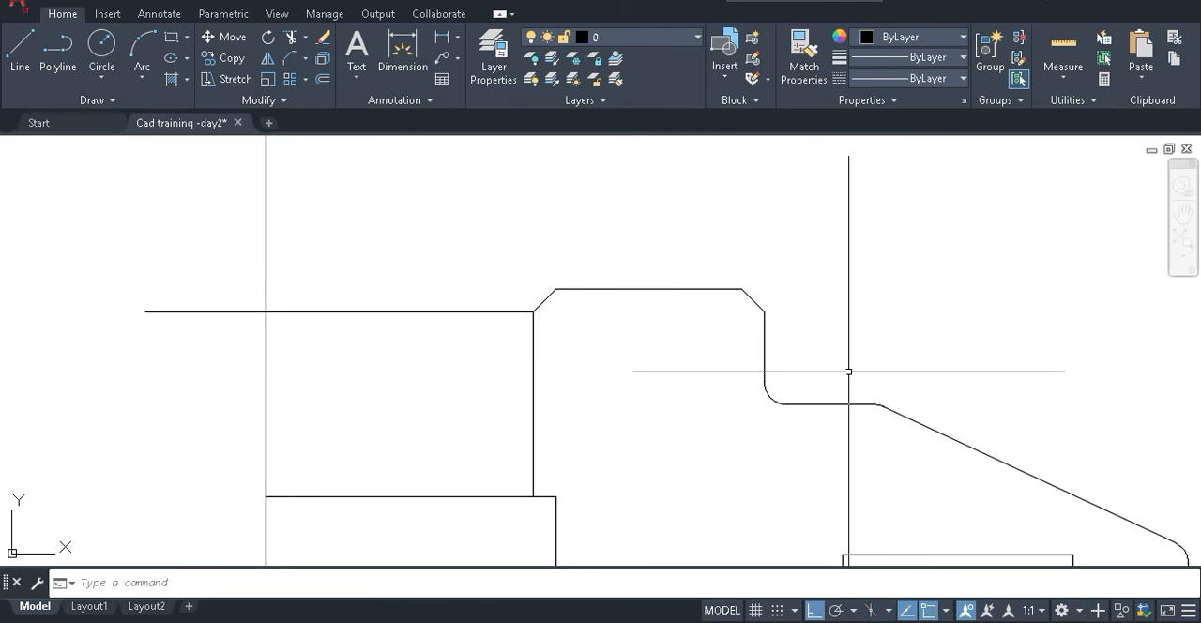
Trim off the part of the new horizontal line that runs past the vertical centre line.
text(tr)
key(Return)
drag(228, 341, 32, 261)
key(Escape)
Copy the horizontal line from the lower end of the bore chamfer to the chamfer's upper end.
text(Co)
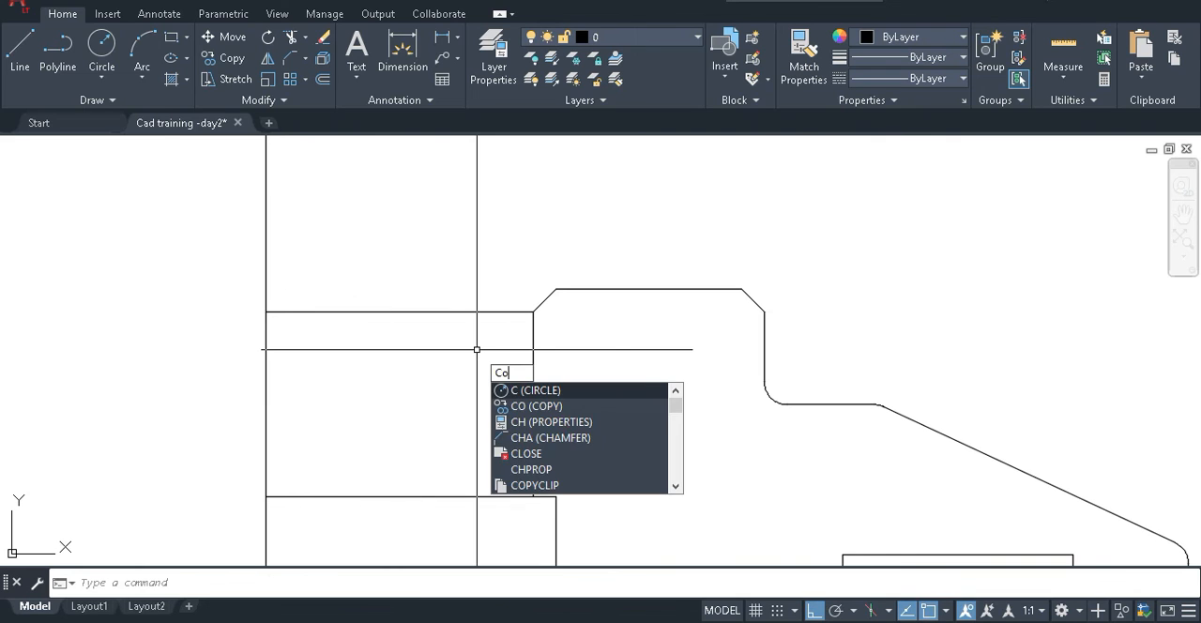
key(Return)
click(511, 312)
key(Return)
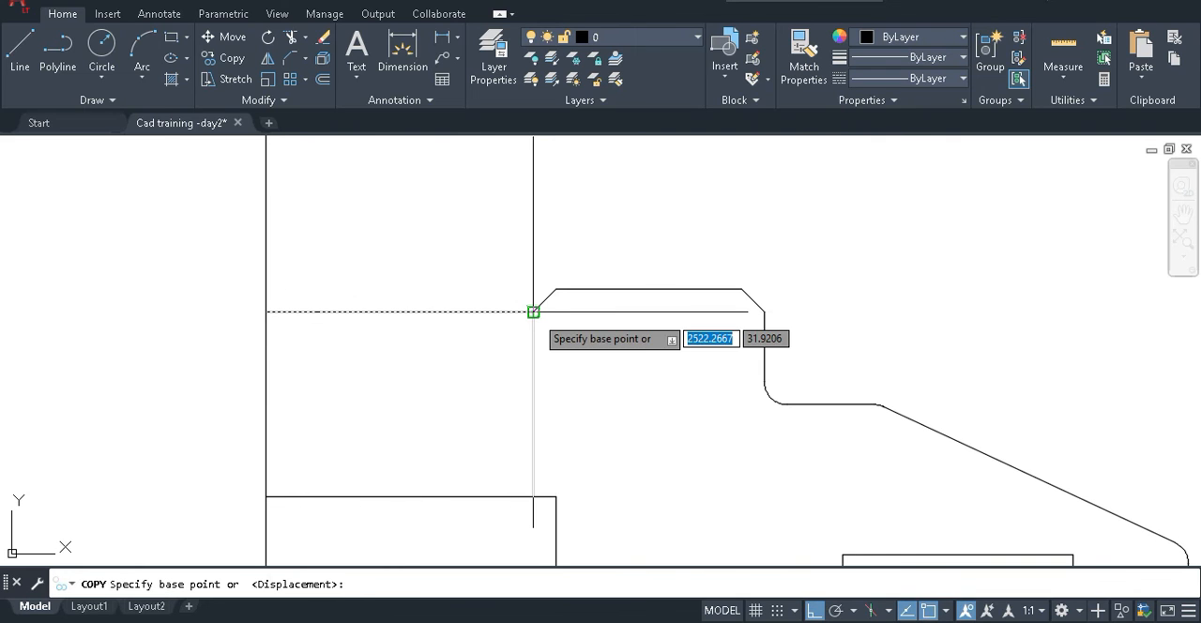
click(533, 312)
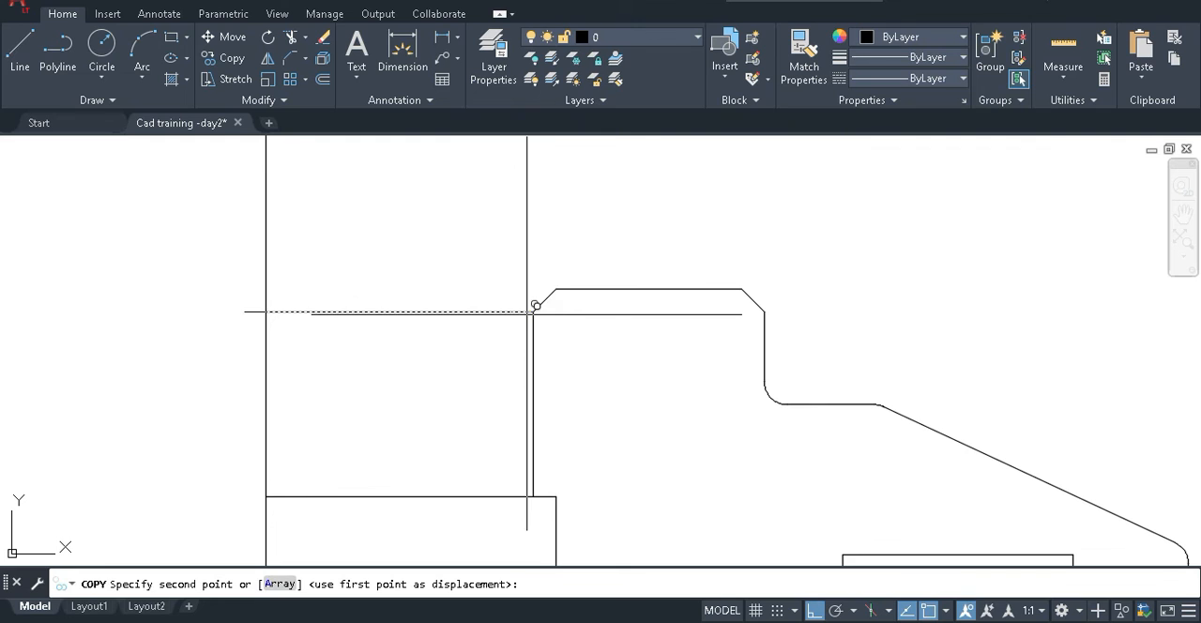
click(555, 288)
key(Return)
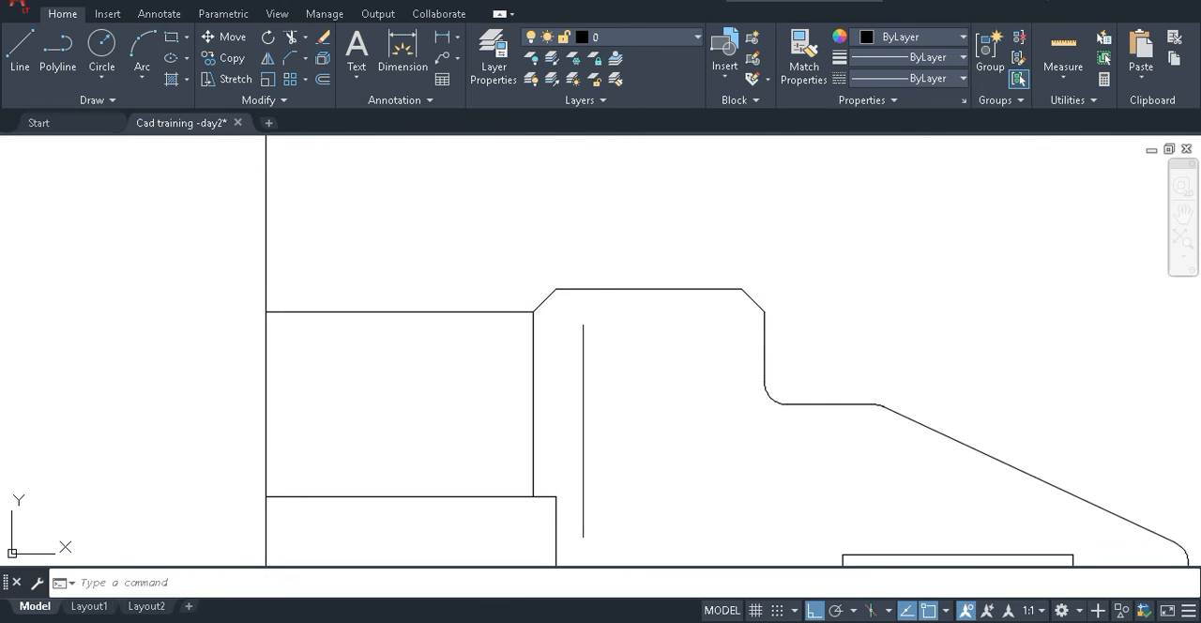
Extend the copied top line so it closes the gap between the bore chamfer and the vertical centre line.
text(ex)
key(Return)
mouse_move(643, 317)
mouse_down()
mouse_move(561, 231)
mouse_move(552, 258)
mouse_up()
key(Escape)
scroll(536, 177, down, 4)
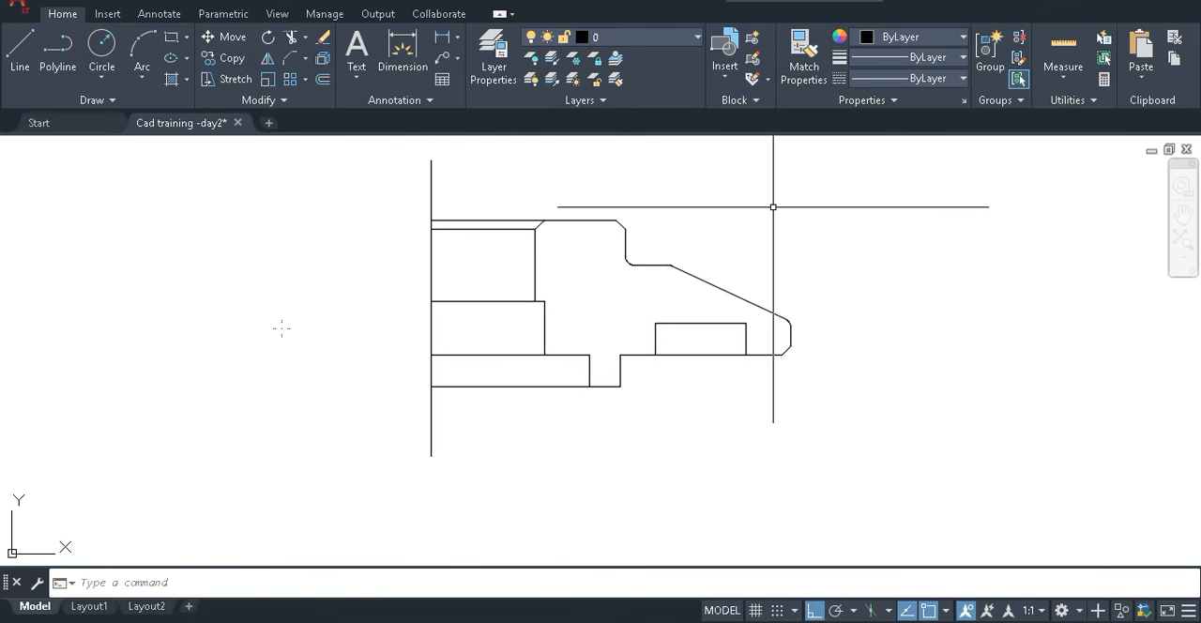
Switch to the reference drawing in Paint and review Section A-A, its dimensions, the enlarged detail and the title block.
key(super+Down)
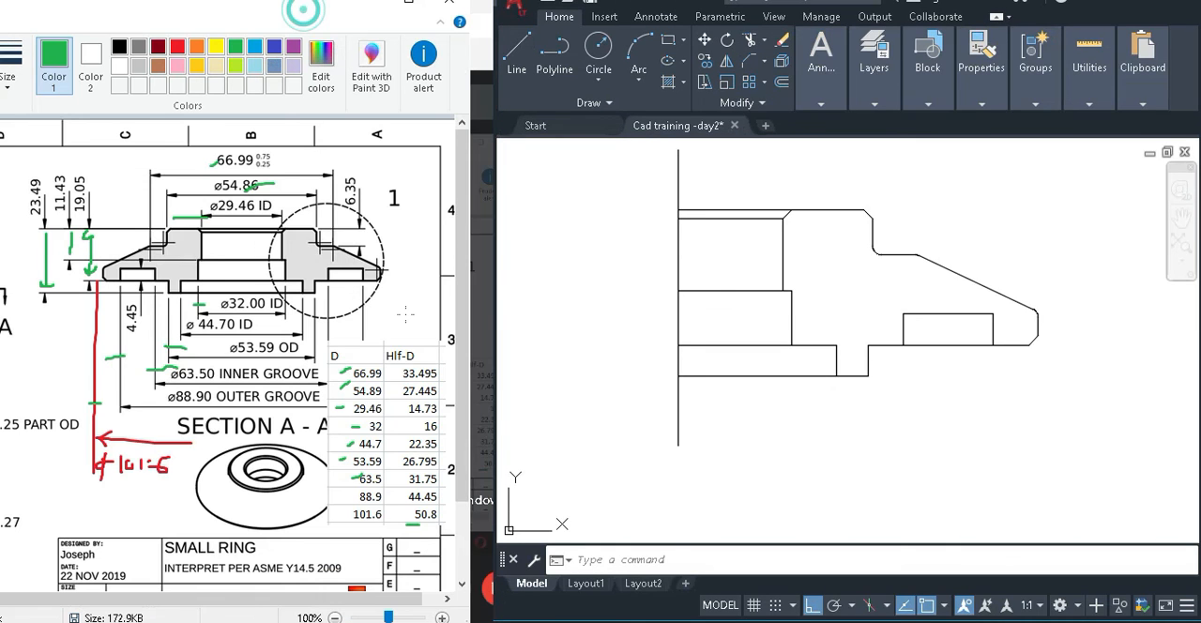
key(super+Up)
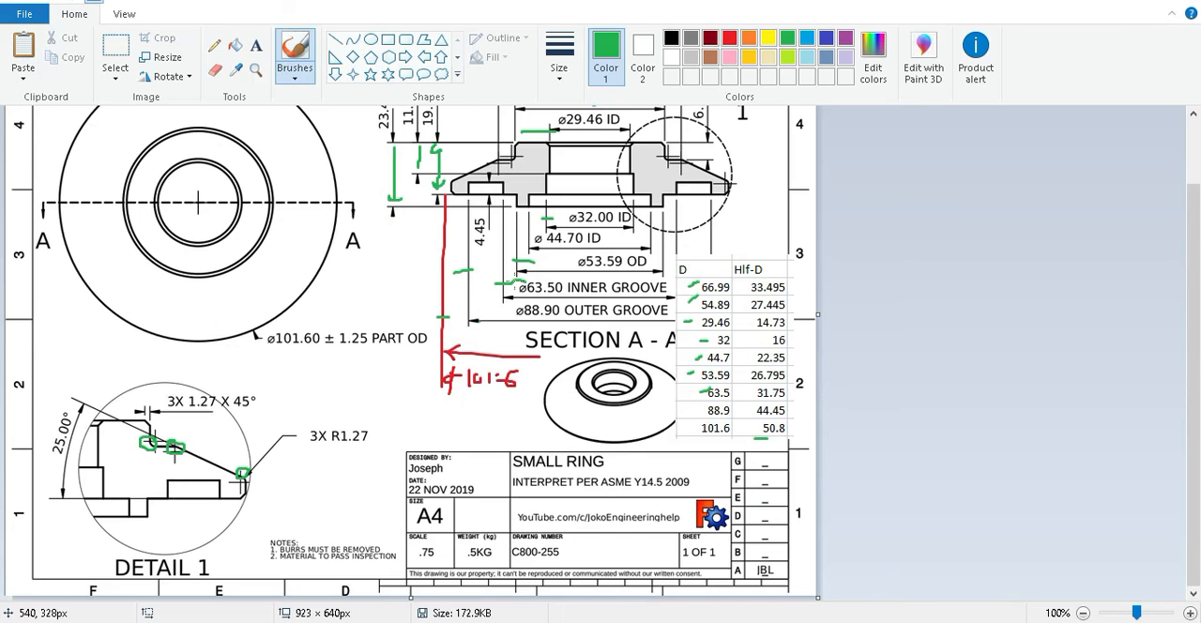
scroll(511, 282, up, 2)
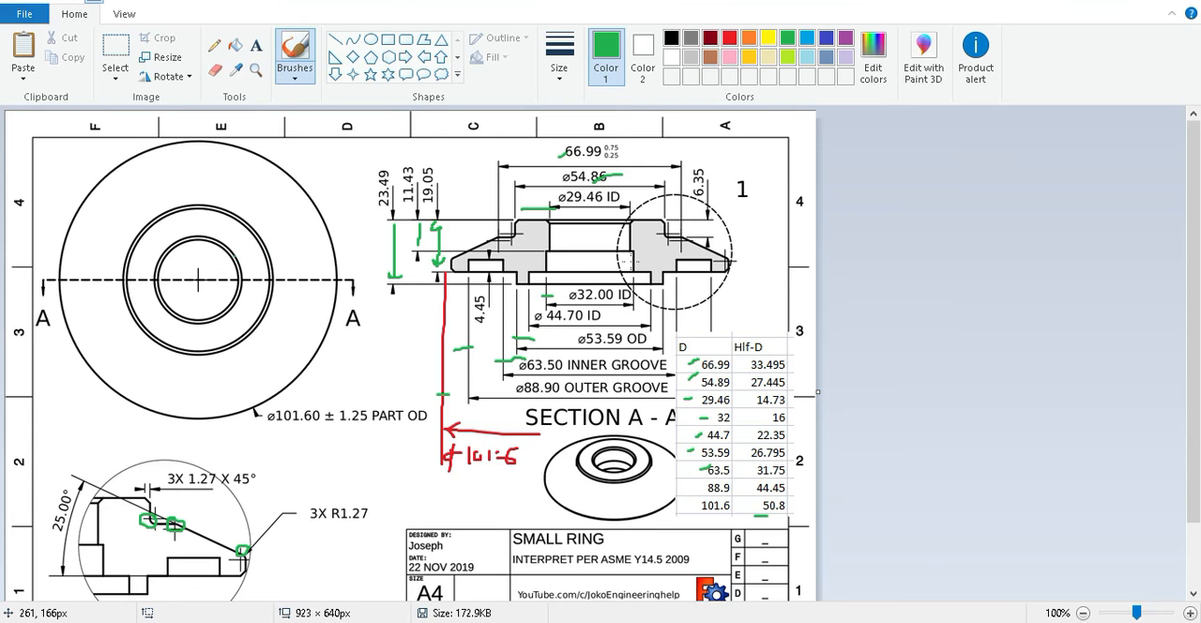
drag(573, 128, 571, 153)
scroll(548, 226, down, 2)
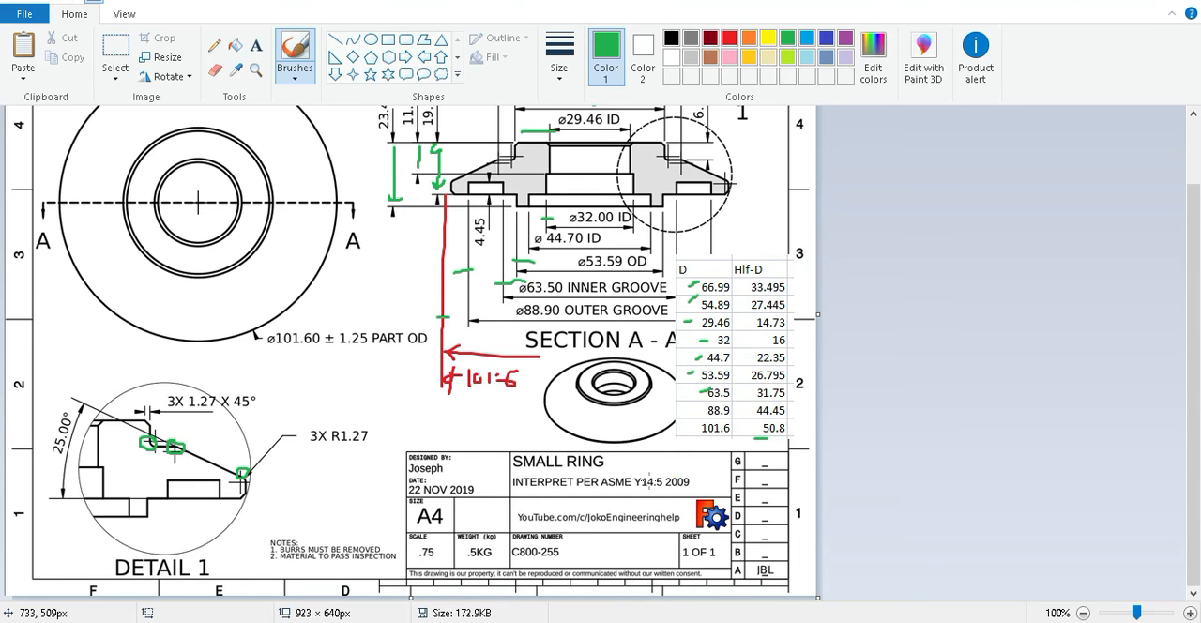
scroll(647, 482, up, 2)
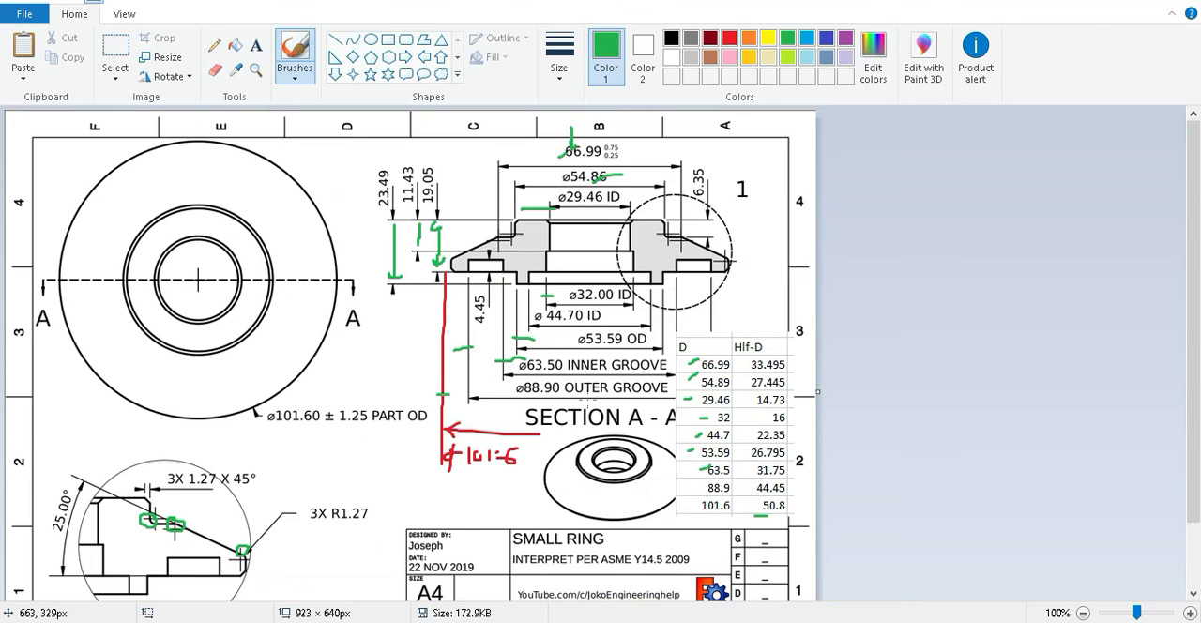
scroll(590, 474, down, 2)
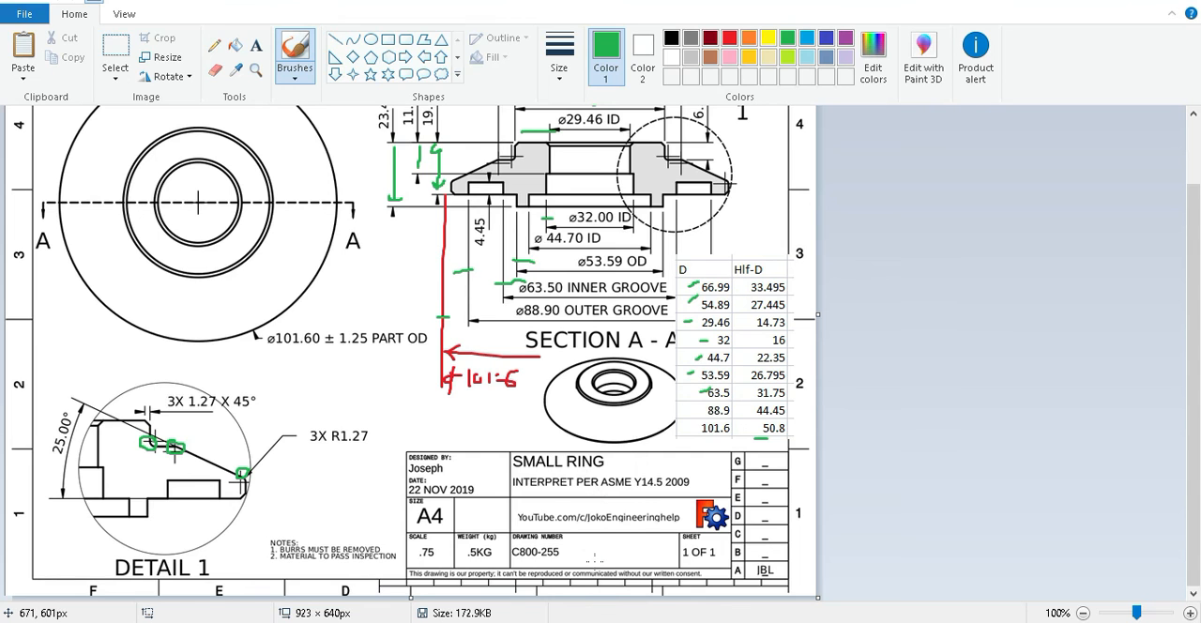
scroll(595, 564, up, 2)
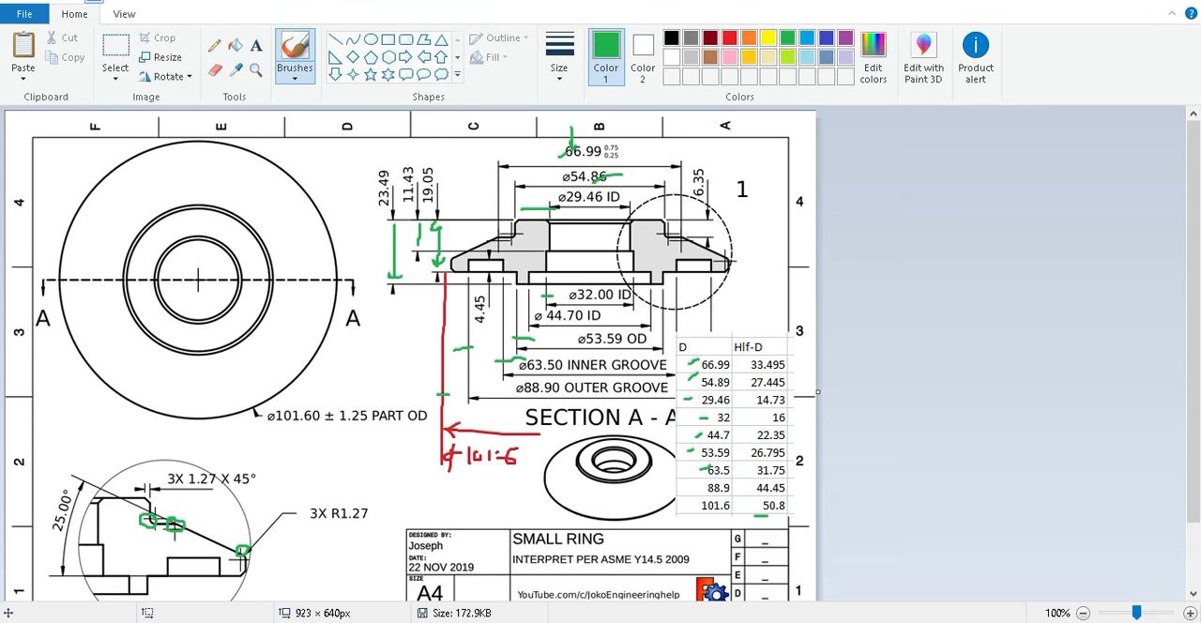
Switch back to AutoCAD, save the Cad training -day2 drawing and enlarge its window to the full screen.
mouse_move(581, 621)
key(ctrl+s)
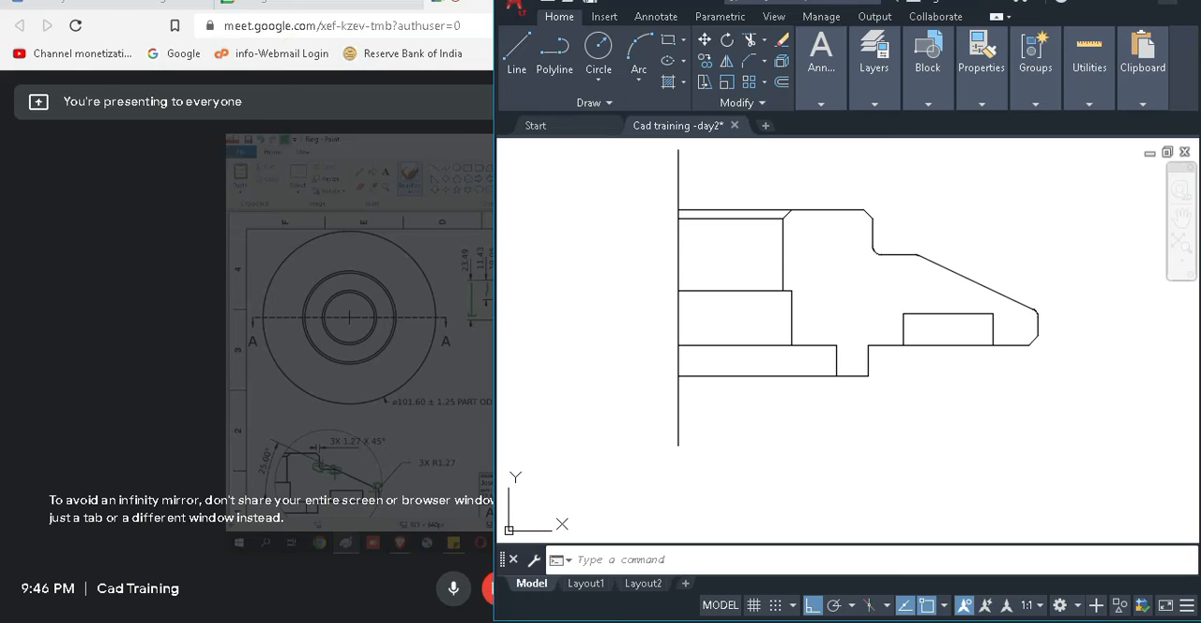
scroll(875, 223, down, 2)
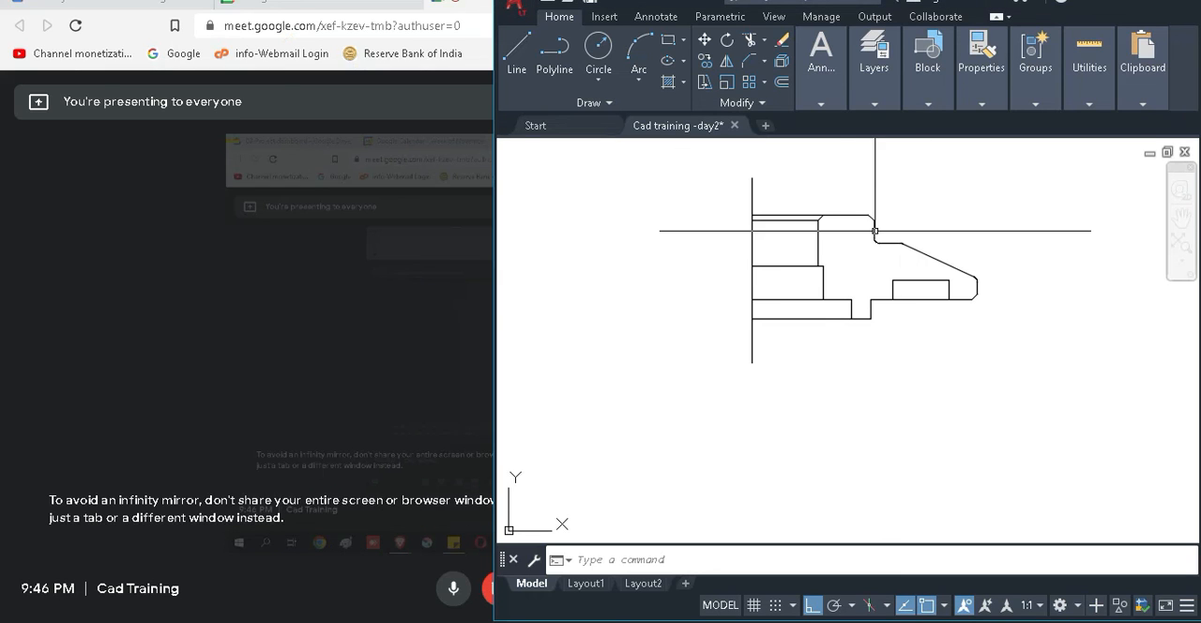
key(ctrl+s)
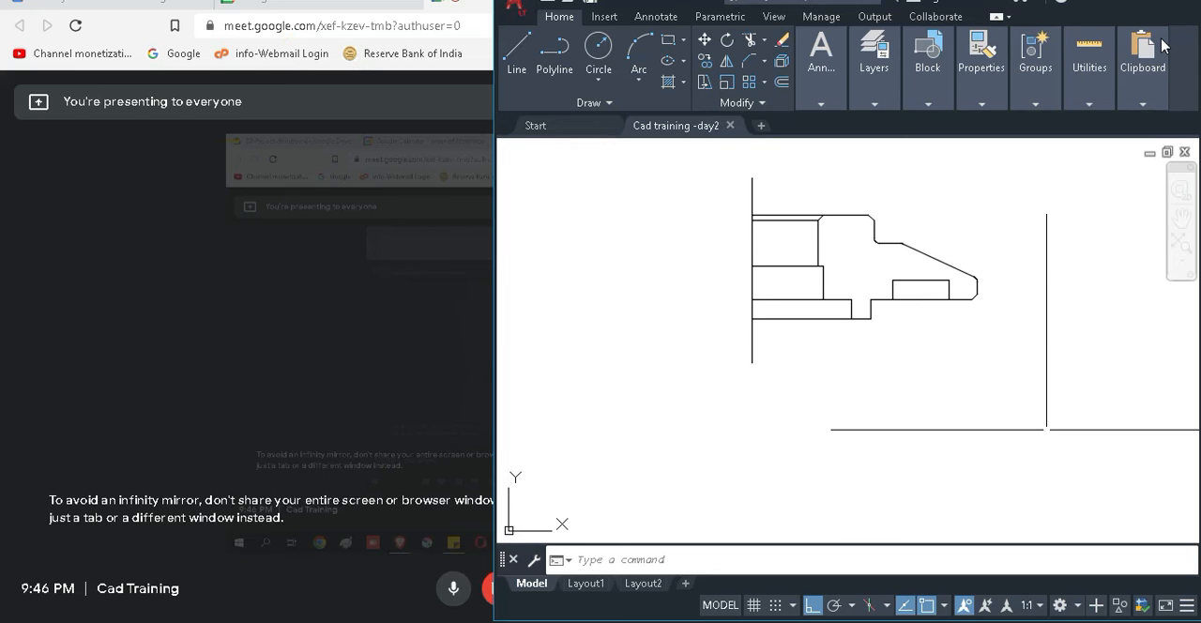
click(1165, 2)
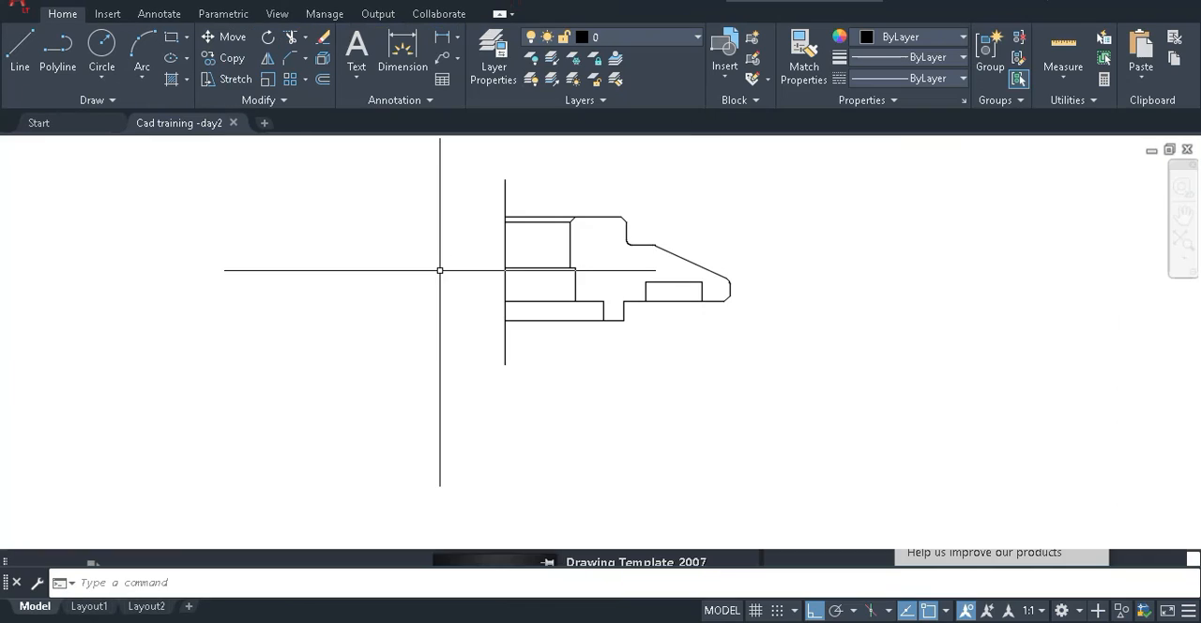